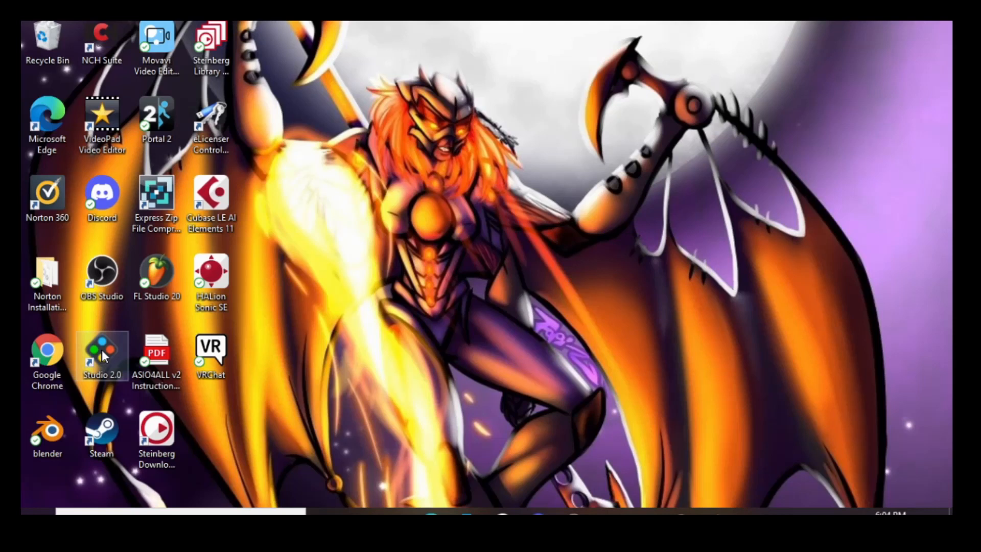
Step: Launch Studio 2.0 and create a new empty model from scratch
double_click(104, 356)
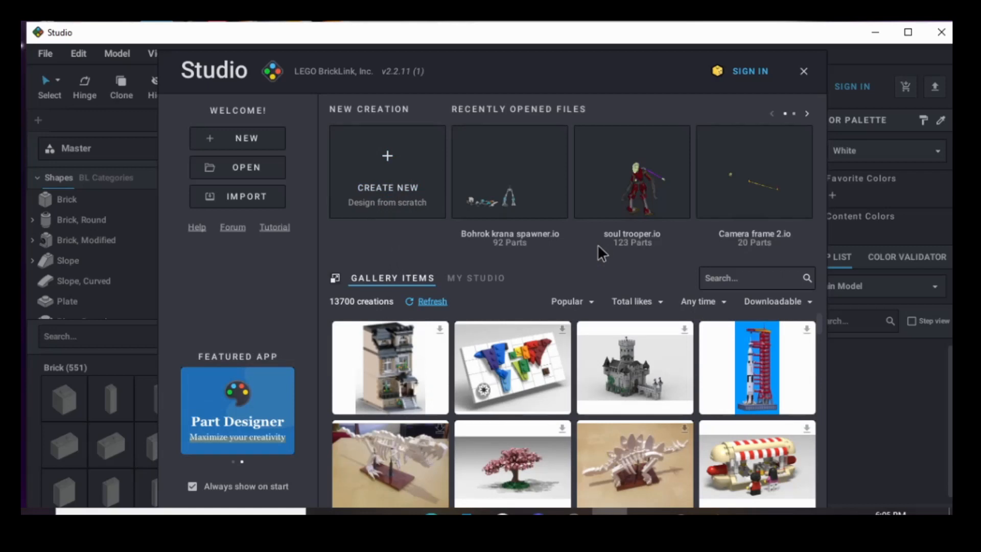
mouse_move(505, 165)
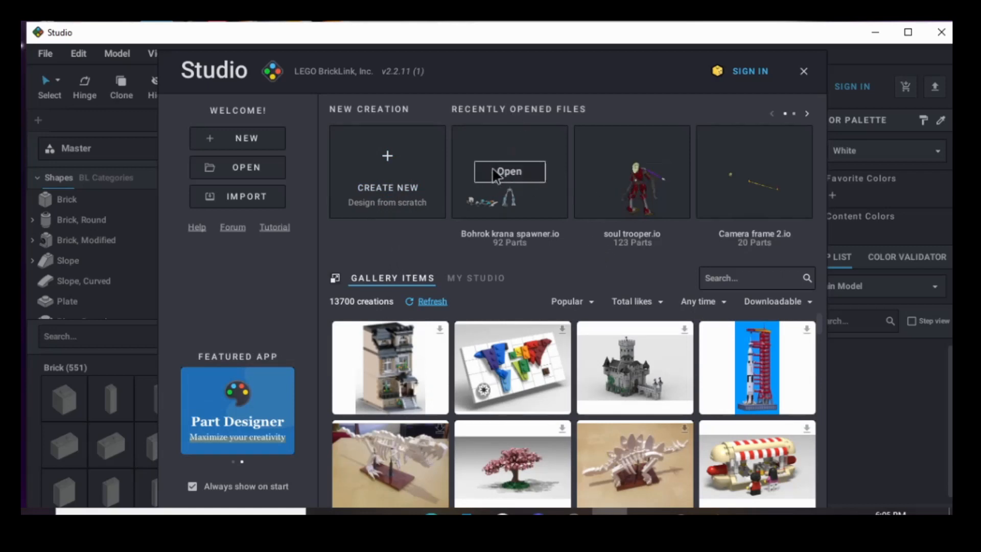
mouse_move(602, 184)
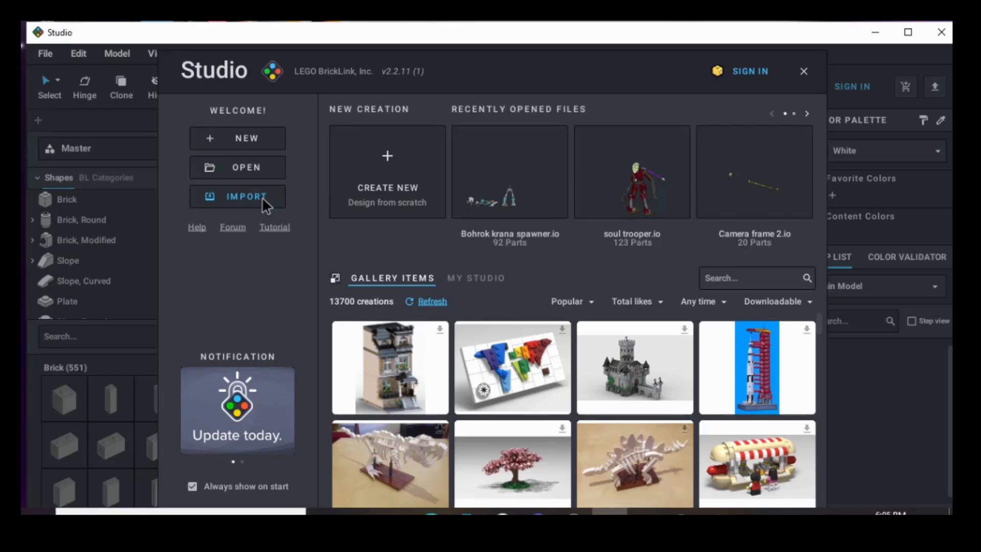
left_click(369, 183)
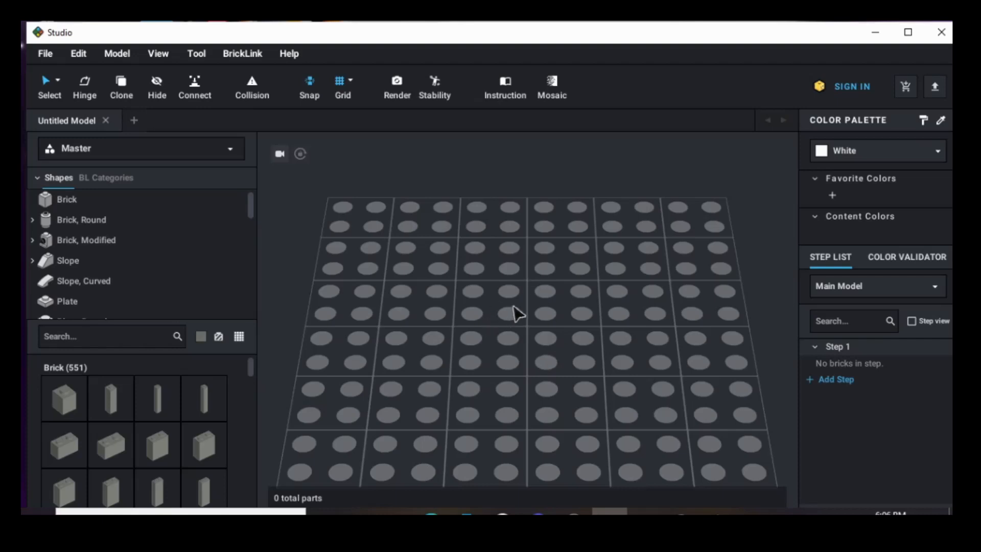
Step: Inspect the empty building grid from several distances and viewing angles
scroll(517, 312, "down", 5)
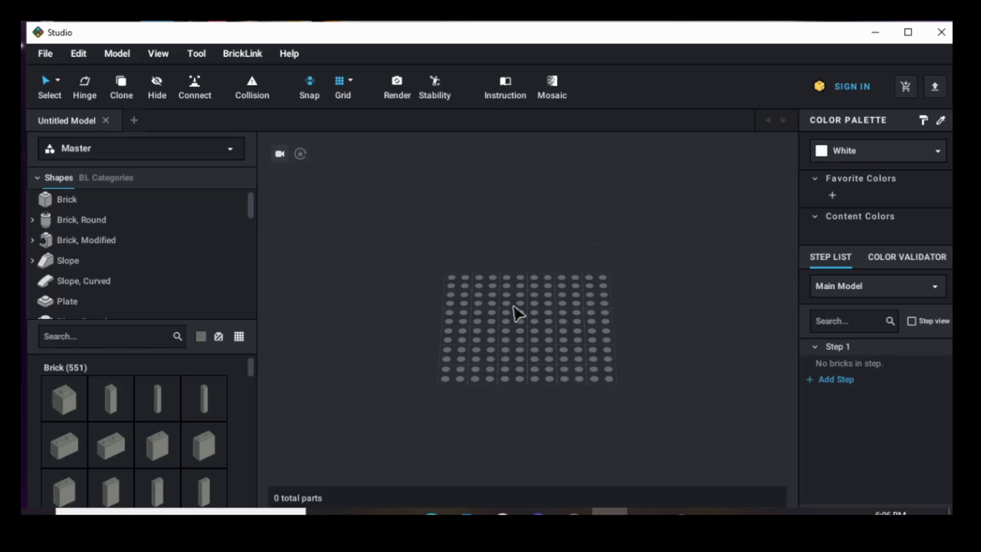
scroll(518, 313, "up", 6)
scroll(517, 312, "down", 5)
scroll(517, 313, "up", 5)
scroll(517, 312, "down", 4)
scroll(517, 313, "up", 3)
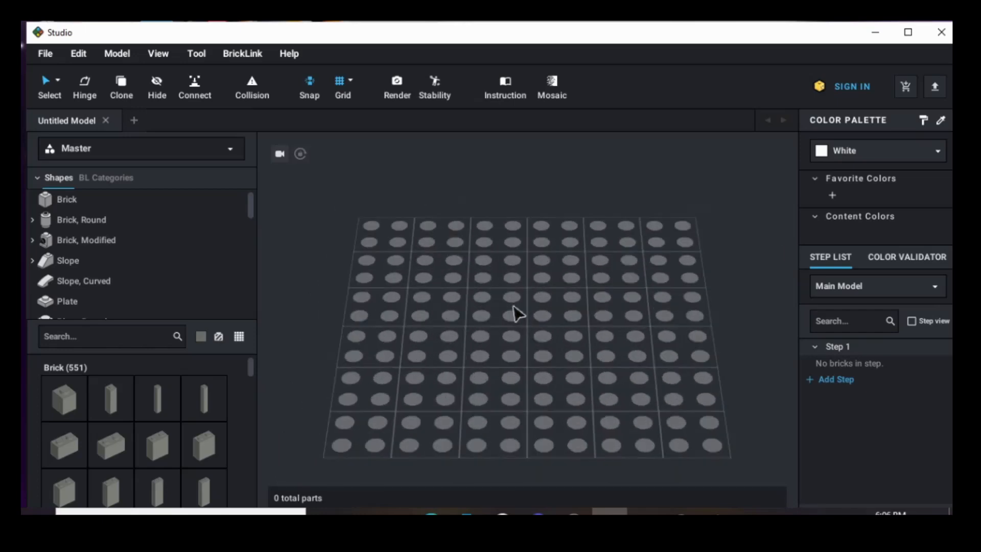
scroll(517, 313, "down", 4)
scroll(518, 313, "up", 6)
scroll(517, 313, "down", 4)
scroll(517, 312, "up", 2)
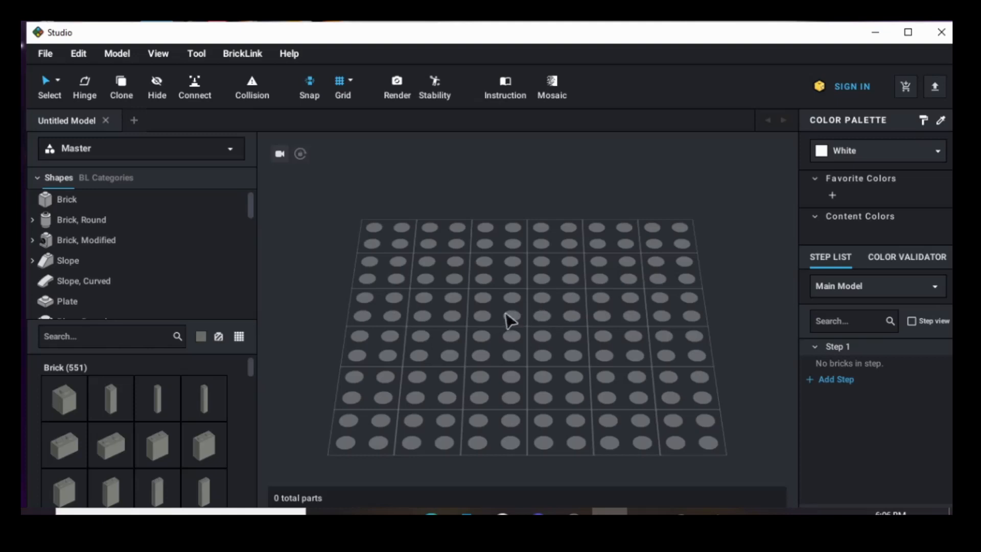
left_click_drag(505, 313, 696, 223)
right_click_drag(540, 290, 488, 280)
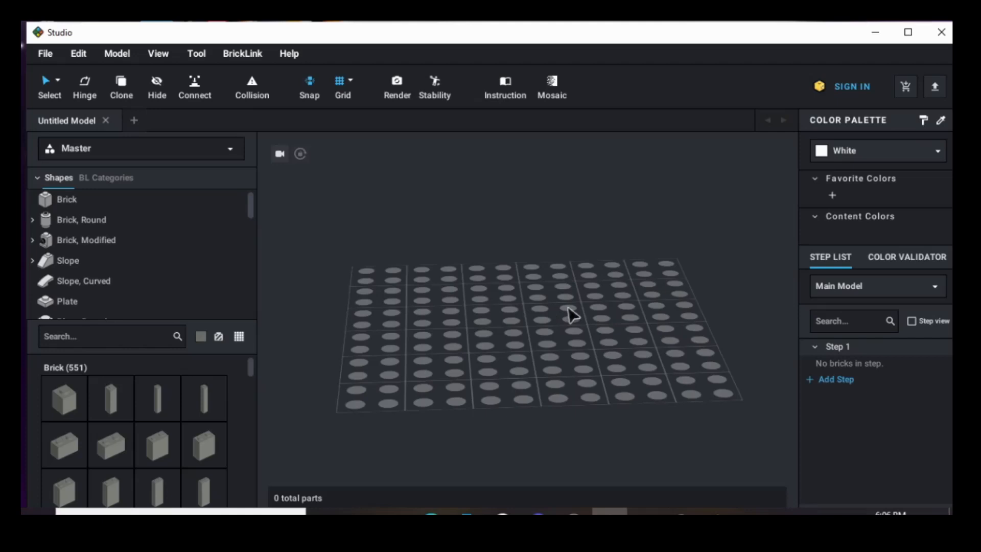
mouse_move(569, 310)
middle_mouse_down()
mouse_move(638, 300)
mouse_move(394, 307)
mouse_move(720, 303)
mouse_move(565, 319)
mouse_move(460, 316)
mouse_move(609, 305)
mouse_move(544, 305)
mouse_move(562, 313)
middle_mouse_up()
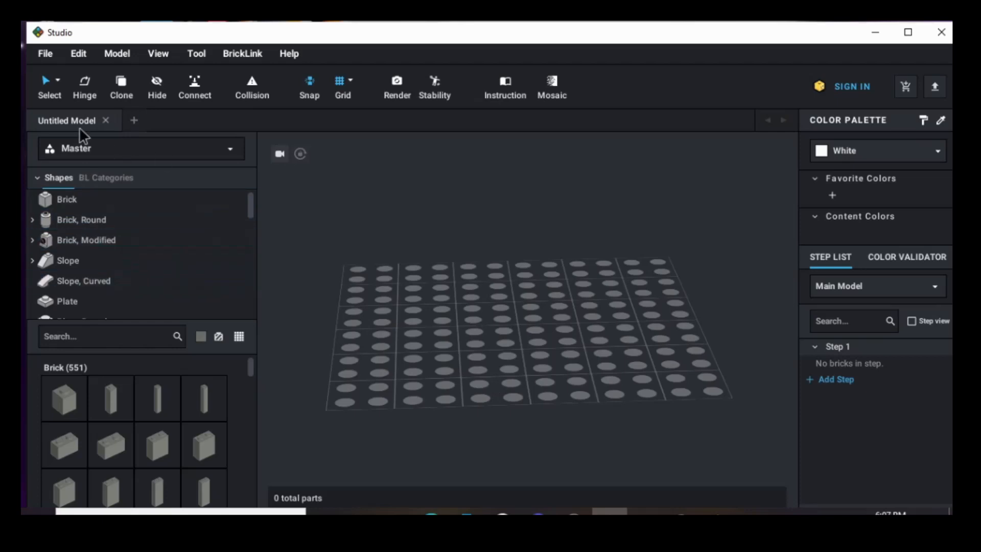
Step: Browse the parts offered in the Brick category
left_click(128, 245)
scroll(231, 393, "down", 5)
scroll(231, 415, "up", 6)
scroll(231, 414, "down", 3)
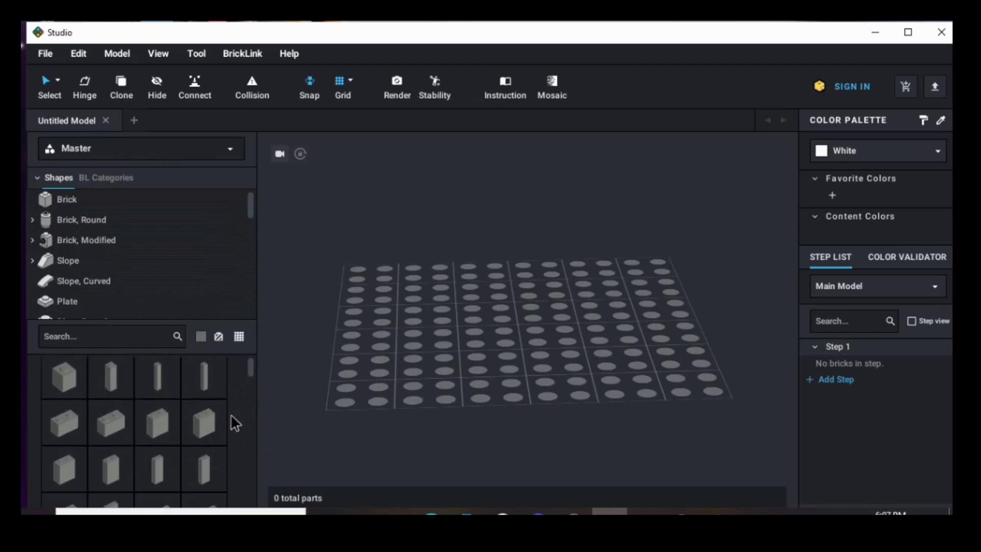
scroll(231, 414, "up", 4)
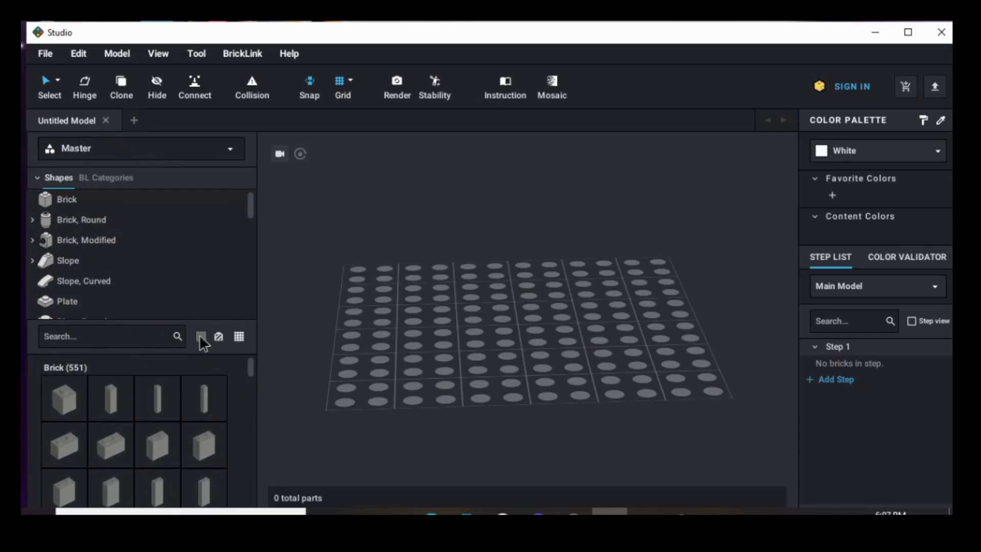
Step: Show the Brick, Round category and look through its parts and the neighbouring ones
left_click(87, 220)
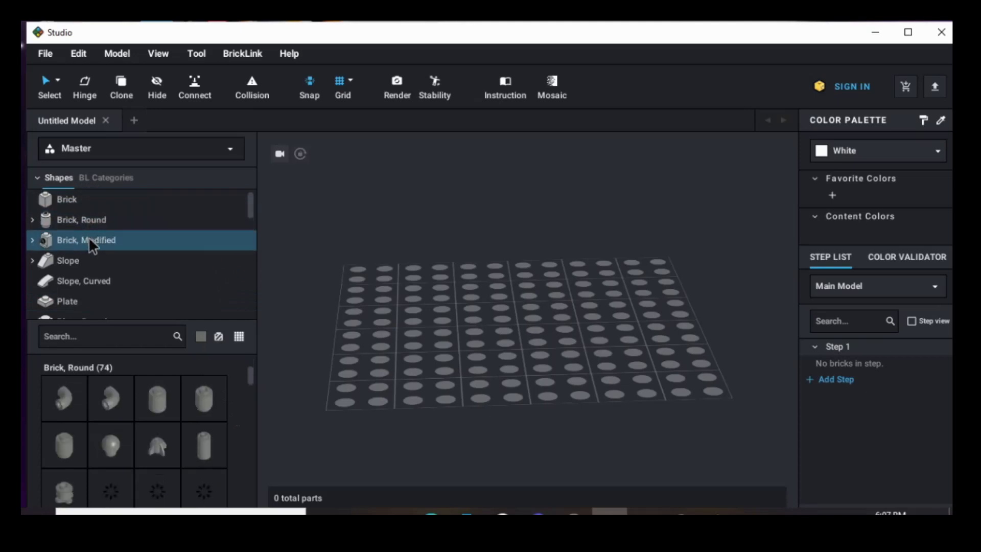
scroll(211, 427, "down", 5)
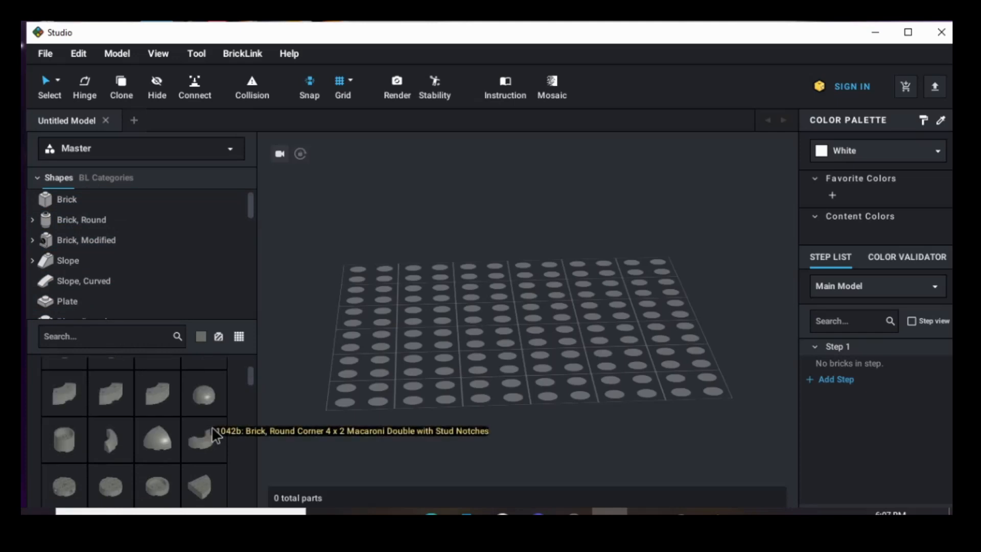
scroll(212, 426, "down", 2)
scroll(212, 426, "down", 2)
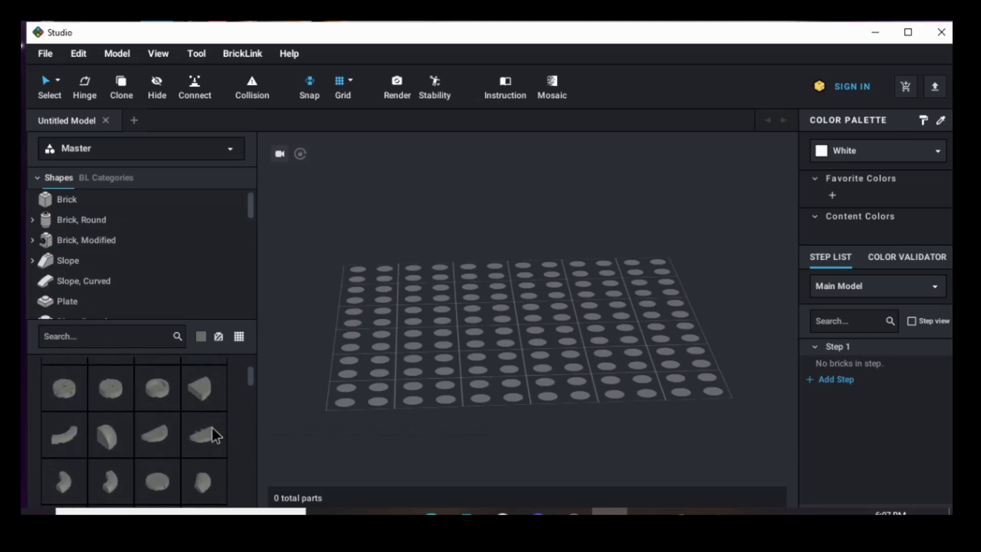
scroll(211, 424, "up", 5)
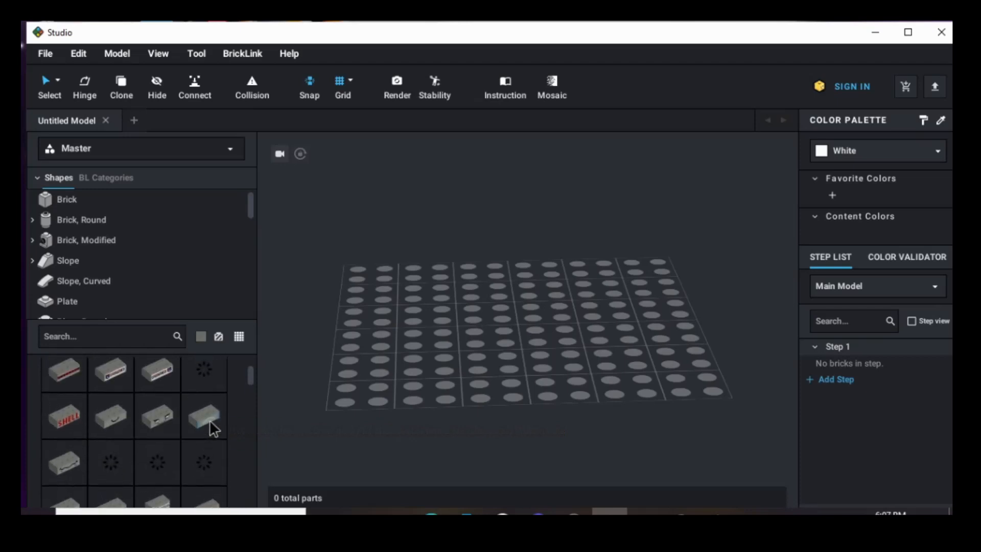
scroll(210, 426, "up", 1)
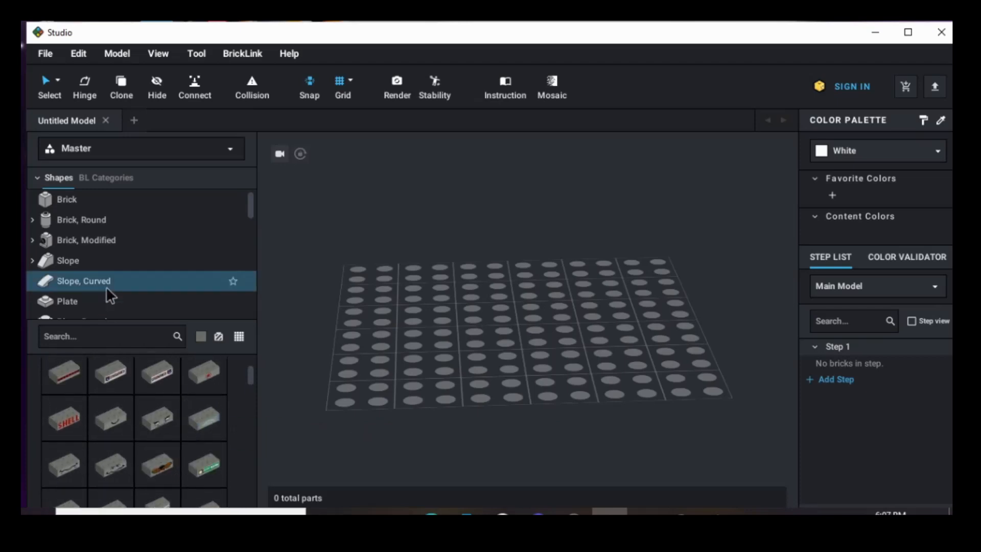
scroll(170, 453, "down", 5)
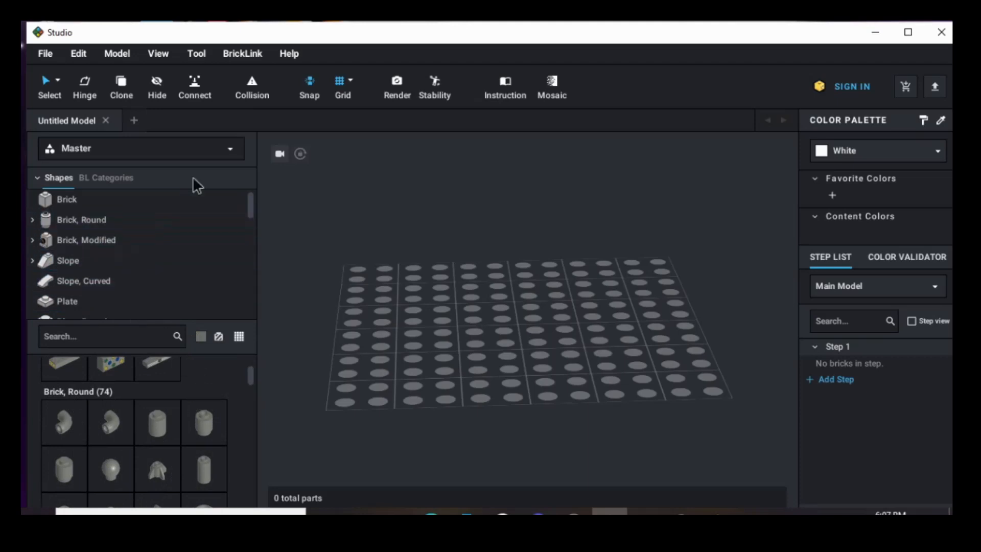
Step: Look through the list of shape categories as far as Buildable Figure
scroll(217, 232, "down", 5)
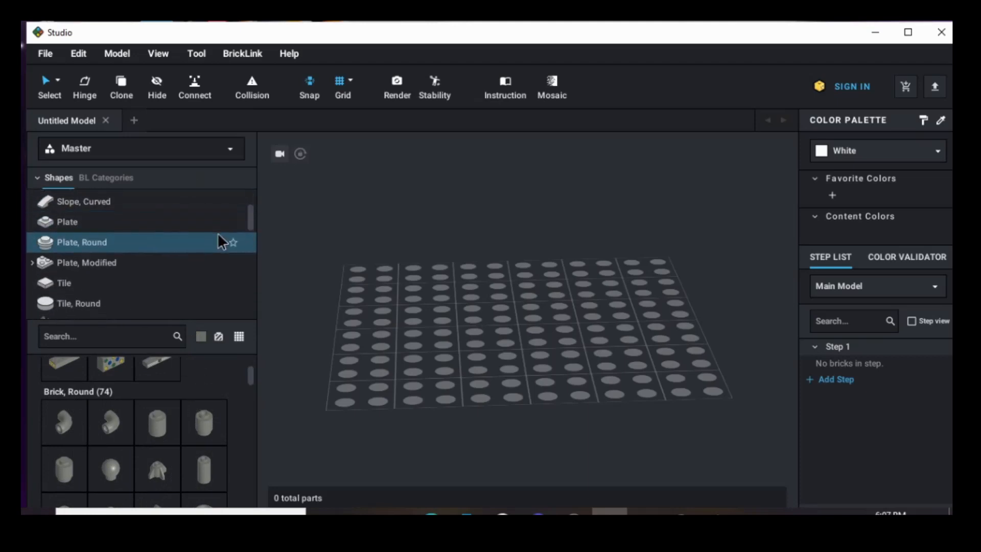
scroll(218, 238, "down", 3)
scroll(218, 238, "up", 2)
scroll(217, 232, "up", 2)
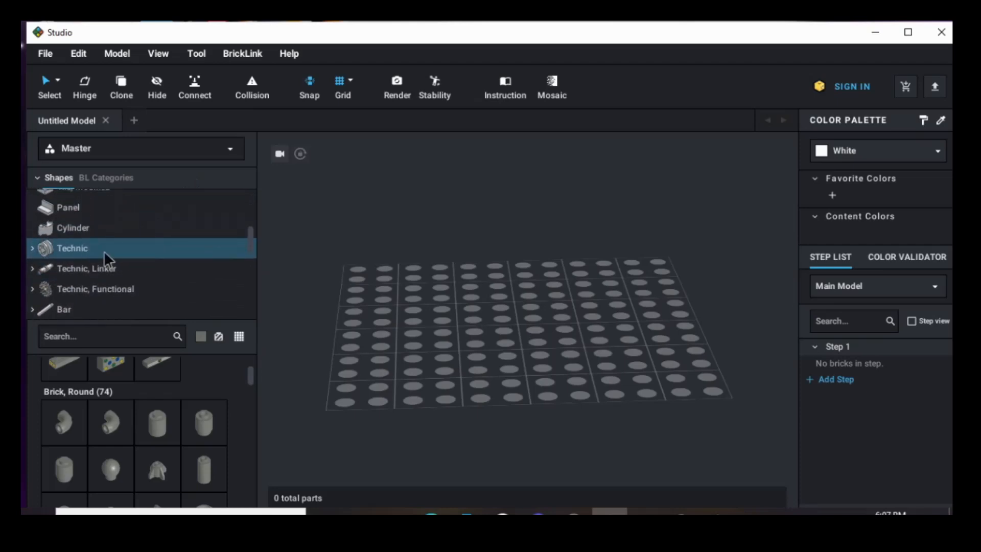
scroll(155, 248, "down", 4)
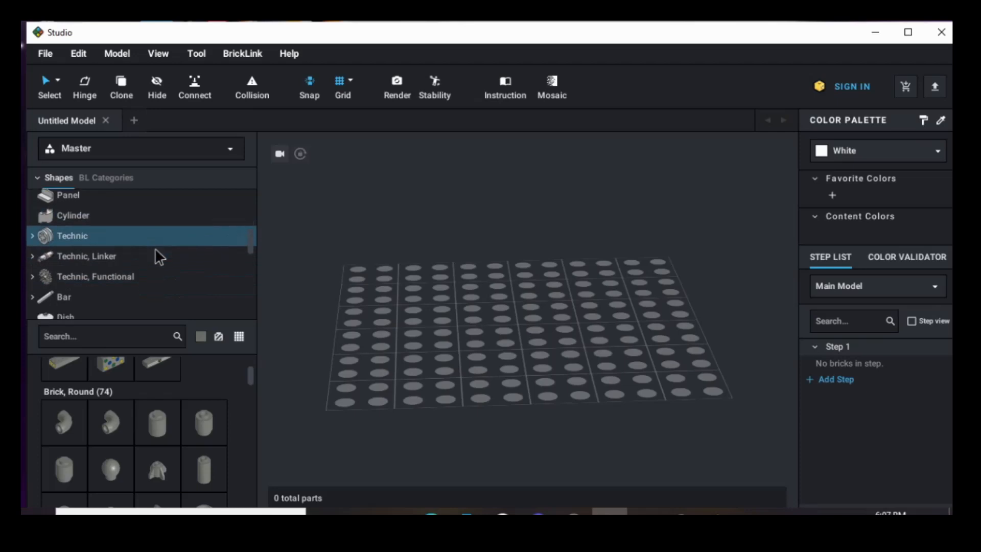
scroll(158, 256, "down", 6)
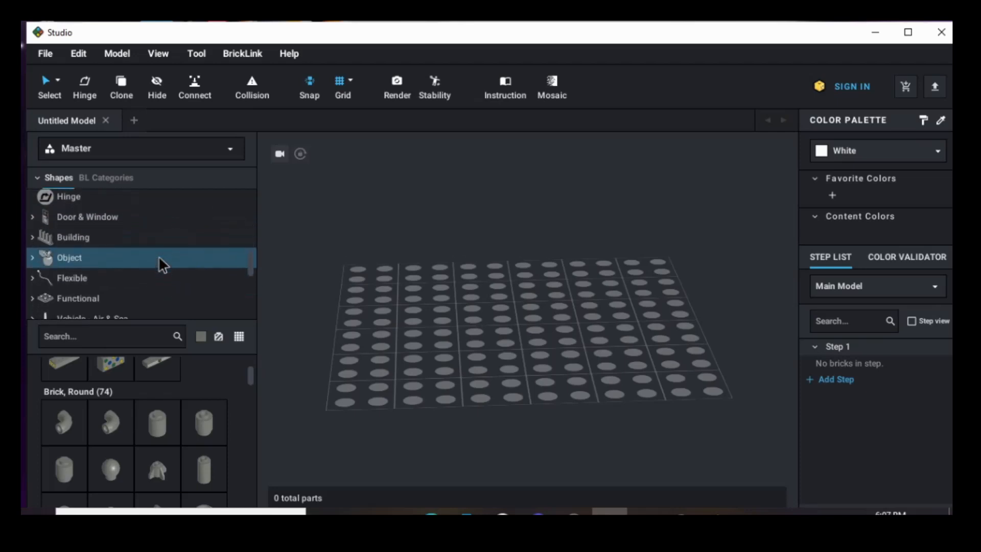
scroll(158, 257, "down", 6)
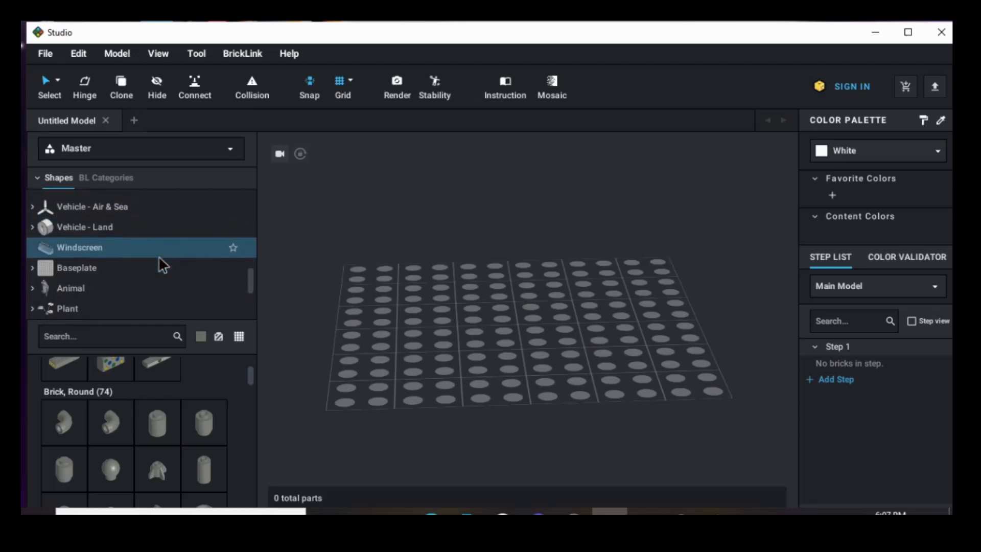
scroll(159, 256, "down", 3)
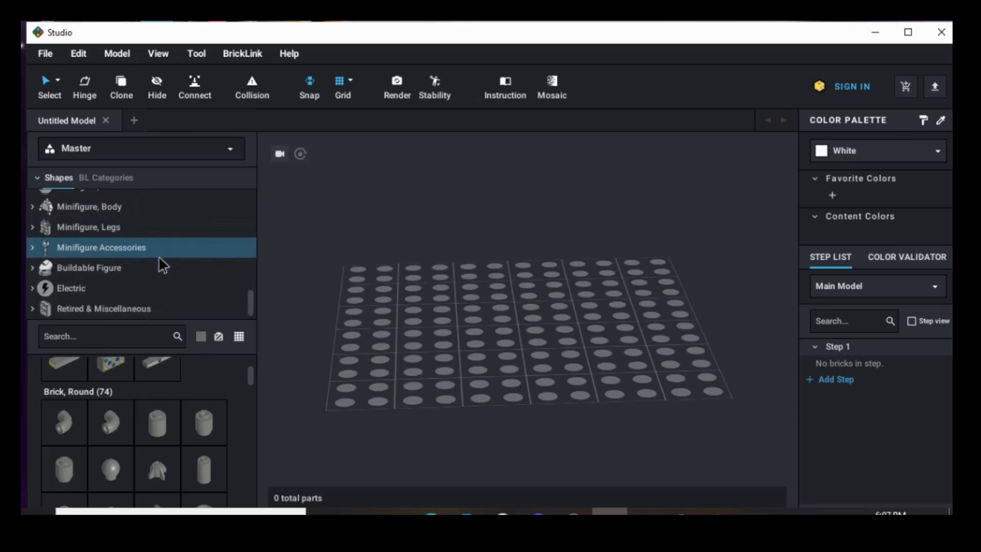
Step: Show the Buildable Figure category and look through its Bionicle parts
left_click(75, 268)
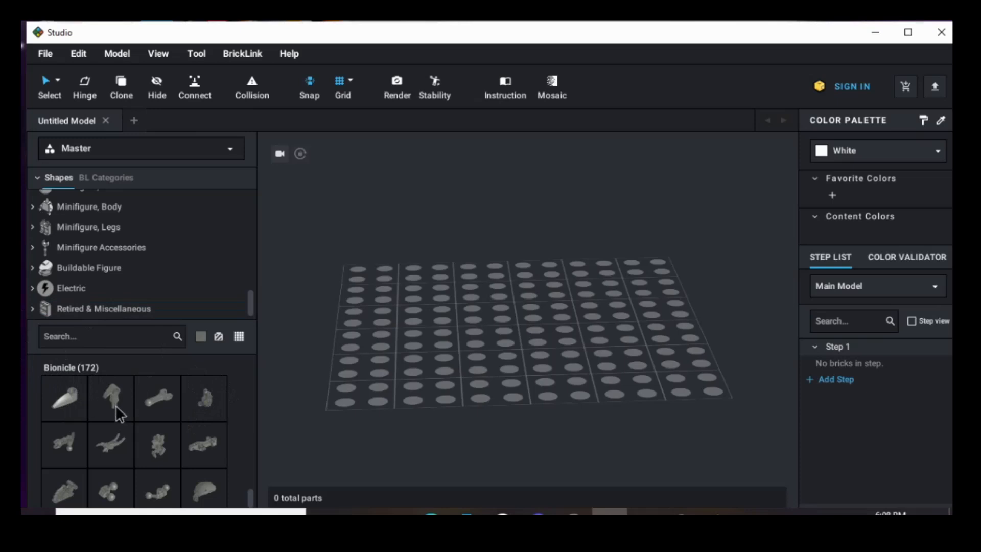
scroll(213, 408, "down", 3)
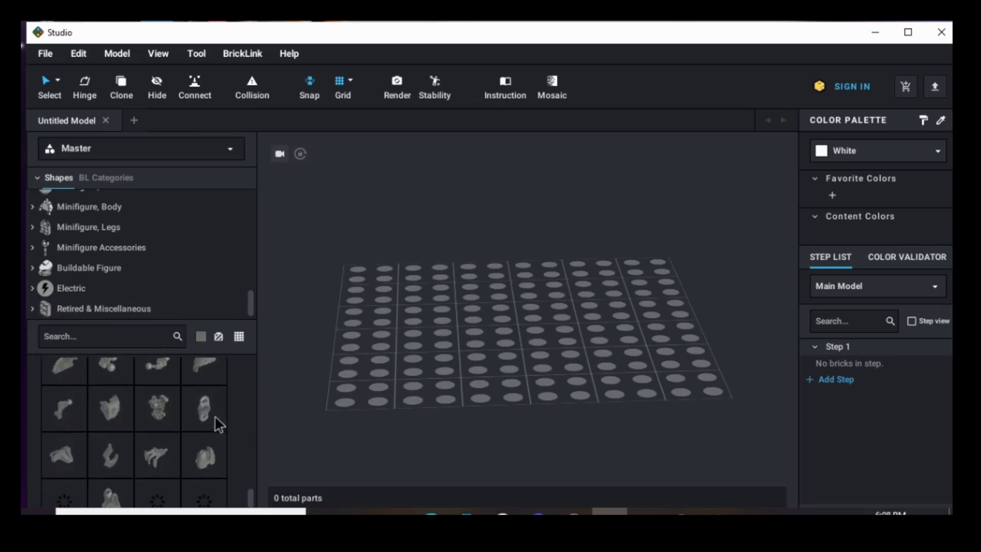
scroll(216, 418, "down", 1)
scroll(215, 418, "down", 1)
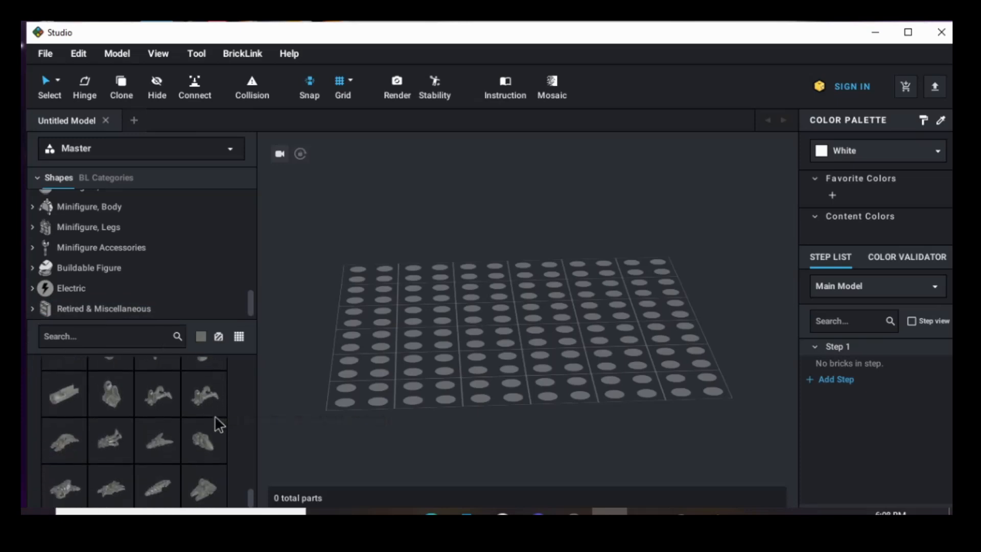
scroll(215, 415, "up", 5)
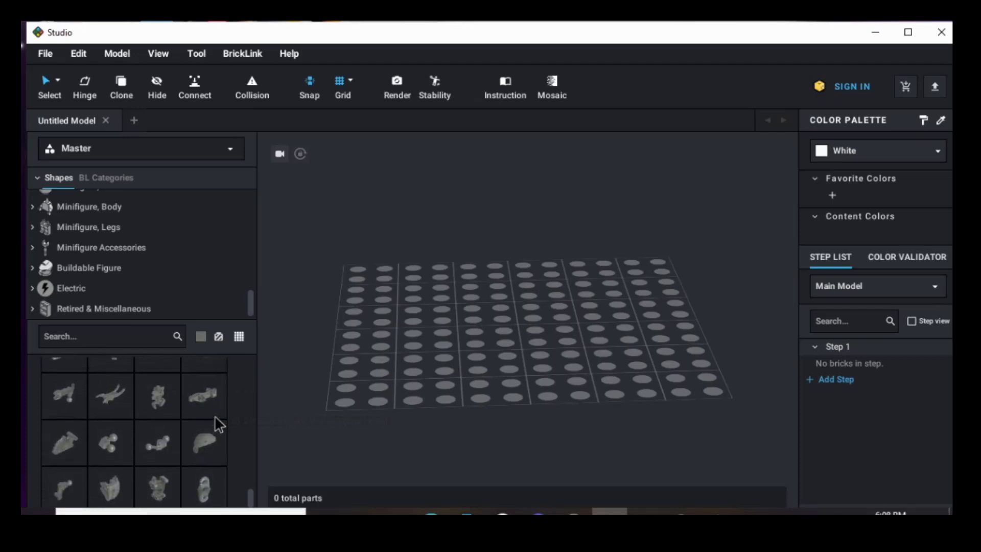
scroll(191, 432, "down", 2)
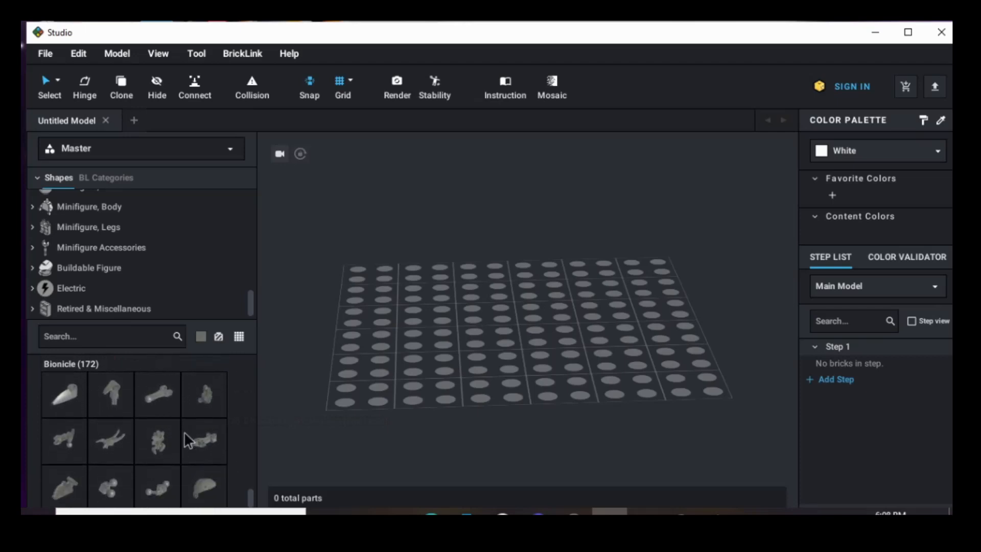
scroll(191, 431, "down", 4)
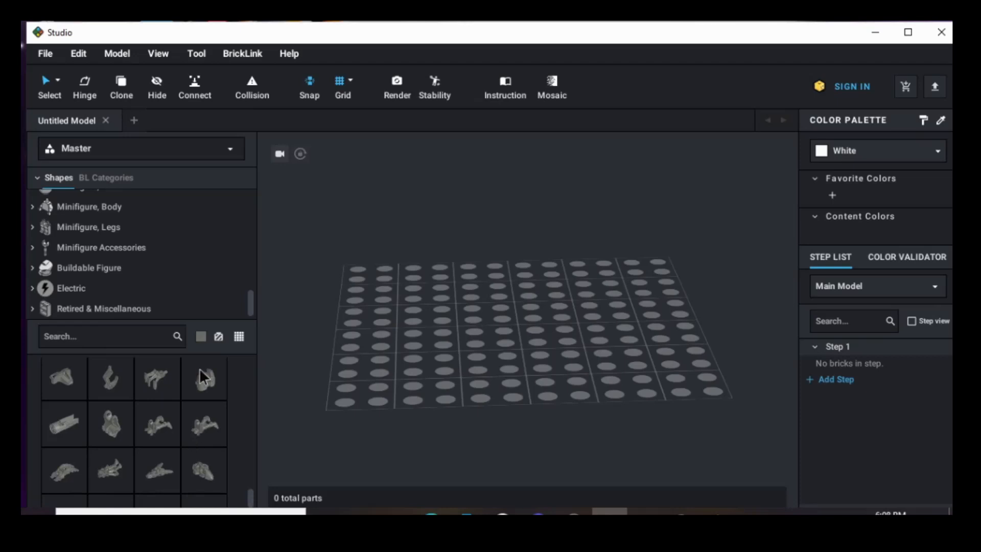
scroll(188, 438, "down", 5)
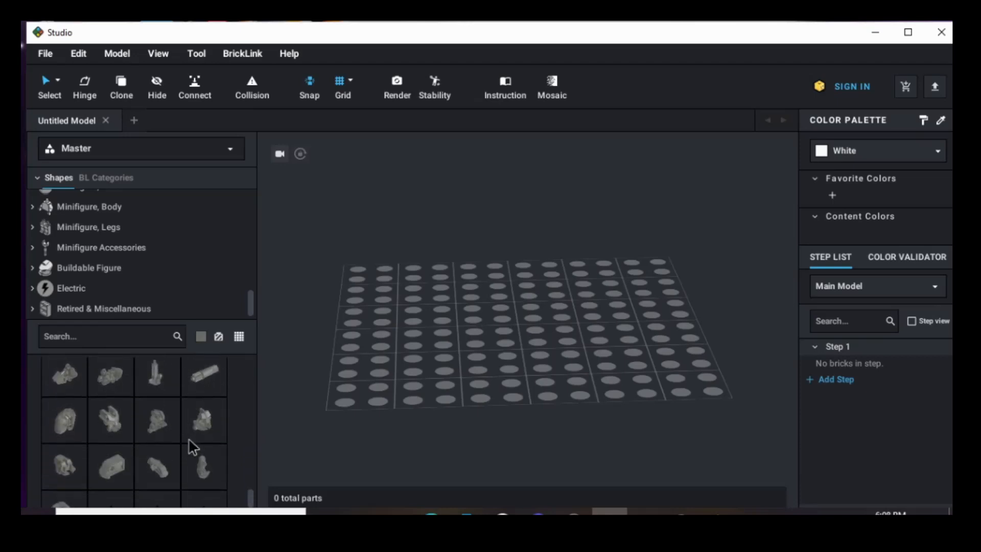
scroll(189, 437, "down", 1)
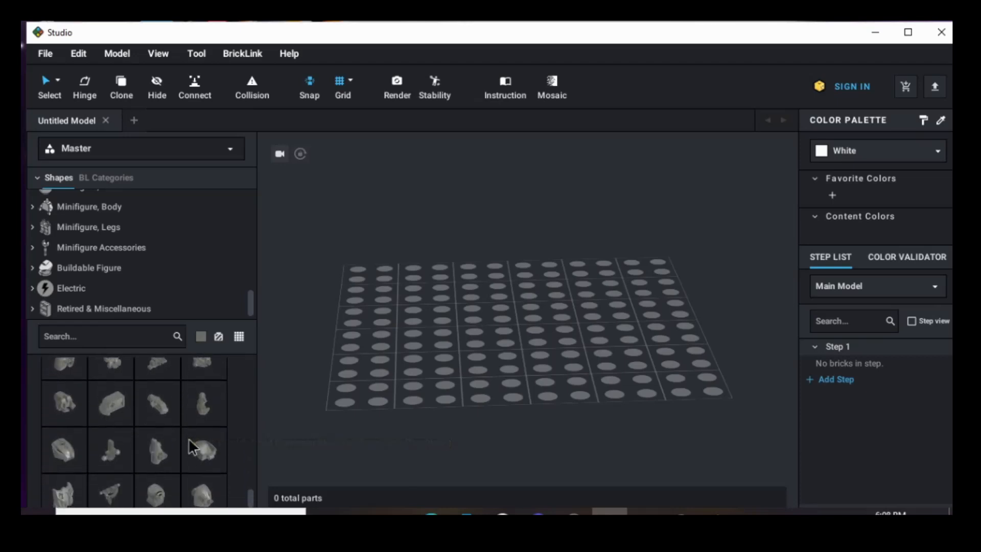
scroll(189, 438, "down", 4)
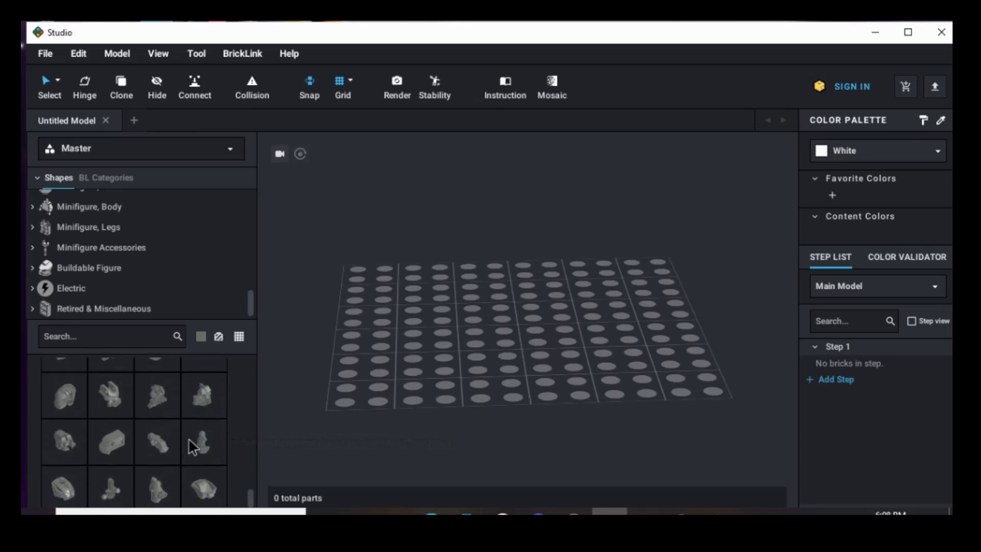
scroll(188, 437, "up", 3)
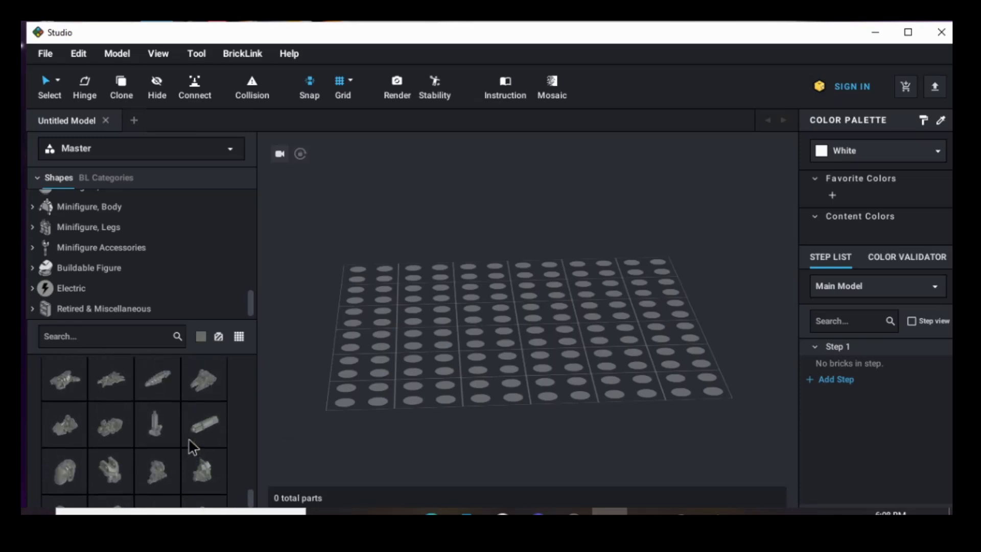
scroll(188, 438, "down", 3)
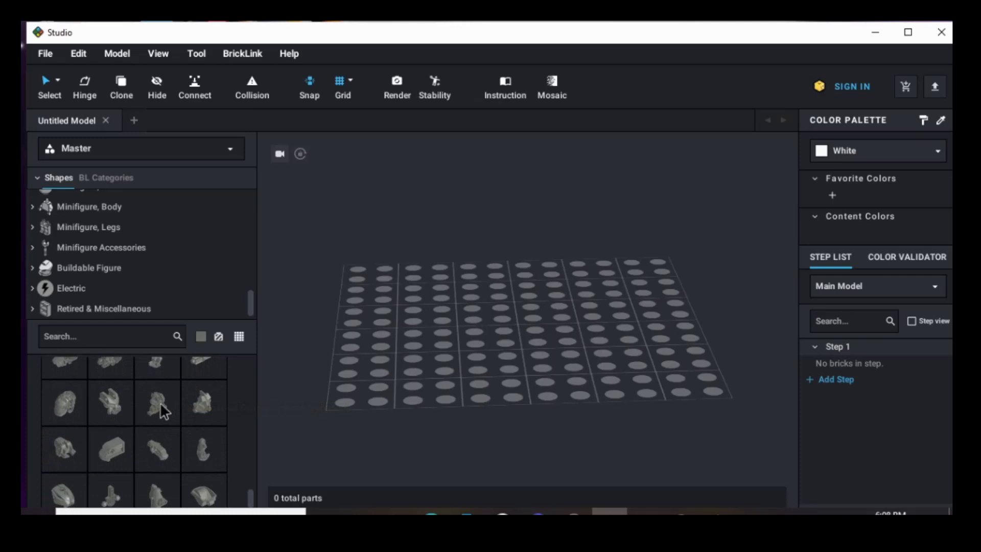
scroll(164, 407, "down", 3)
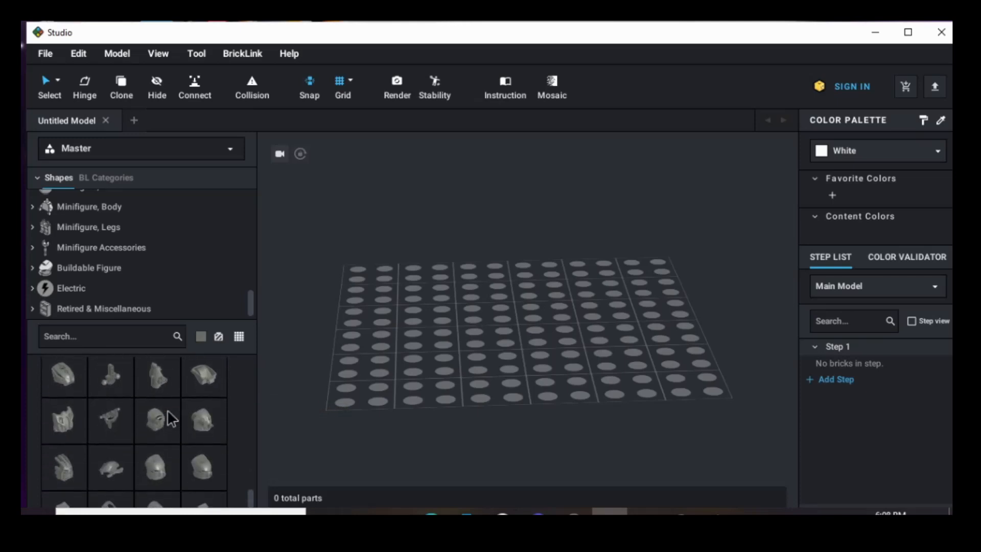
Step: Look through the Bionicle parts of the Buildable Figure category, including the masks and head pieces
scroll(167, 409, "down", 5)
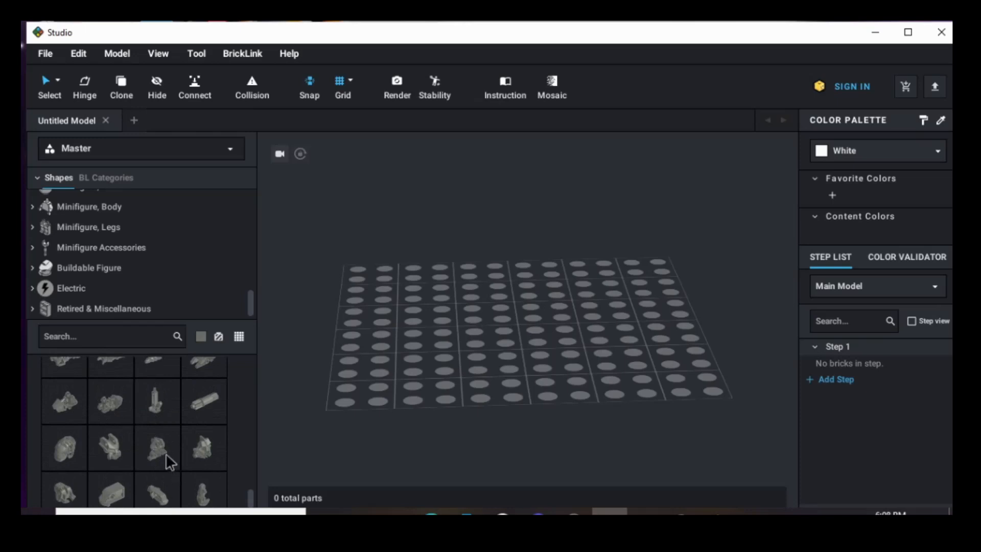
scroll(167, 435, "down", 3)
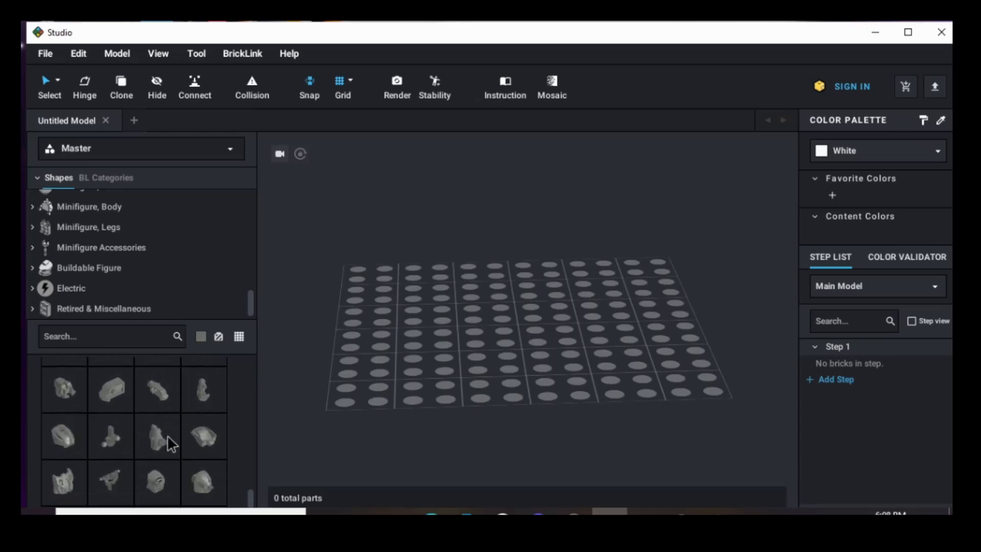
scroll(184, 416, "down", 5)
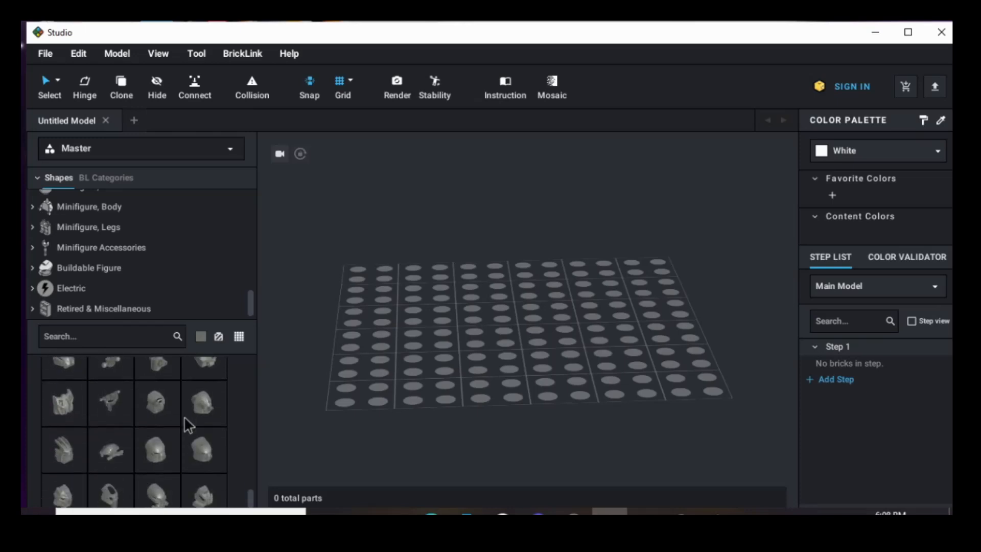
scroll(177, 426, "down", 3)
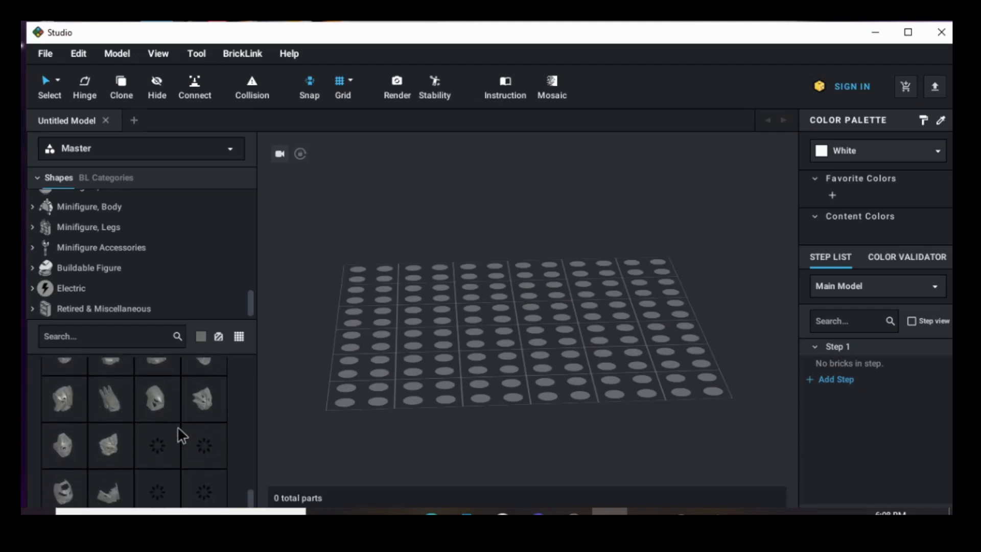
scroll(177, 426, "down", 4)
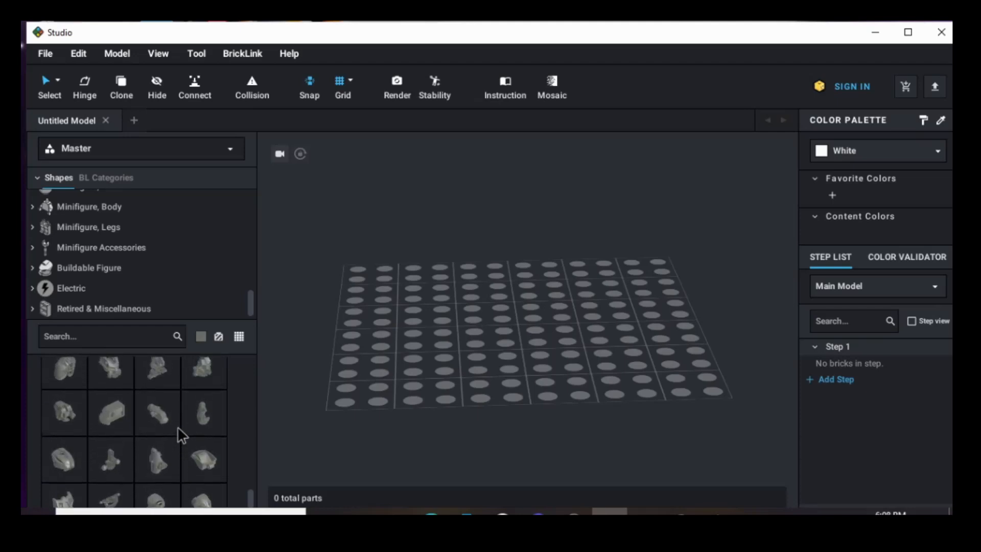
scroll(176, 427, "down", 5)
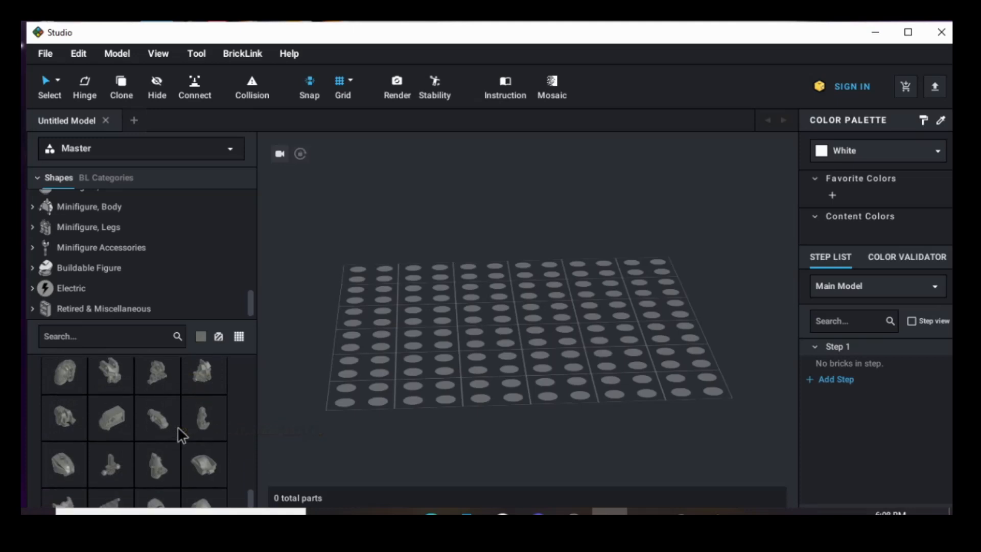
scroll(177, 426, "up", 3)
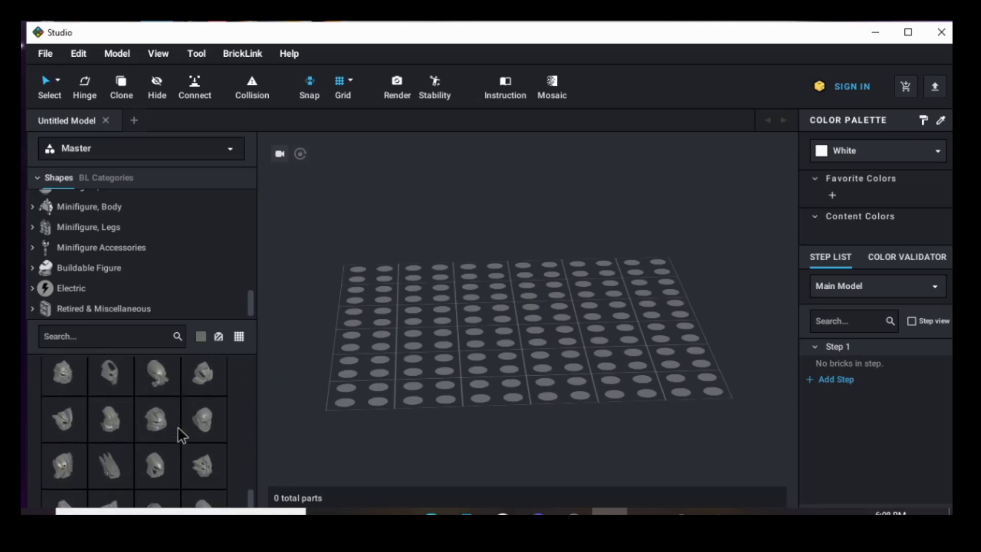
scroll(177, 426, "up", 6)
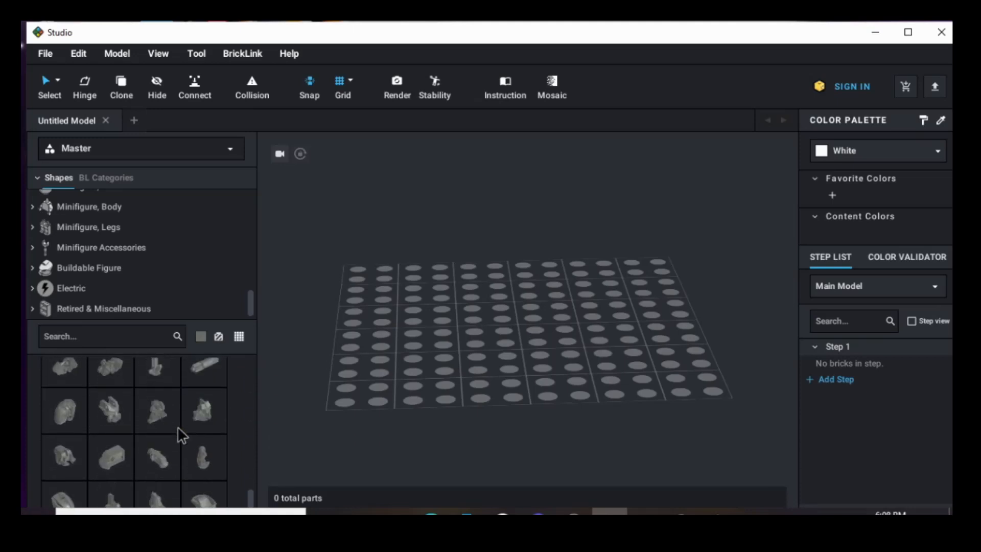
Step: Place a rotated Bionicle Head Connector Block (Tohunga) at the back of the grid and remove it again
left_click_drag(163, 440, 442, 284)
key("Right")
key("Right")
key("Right")
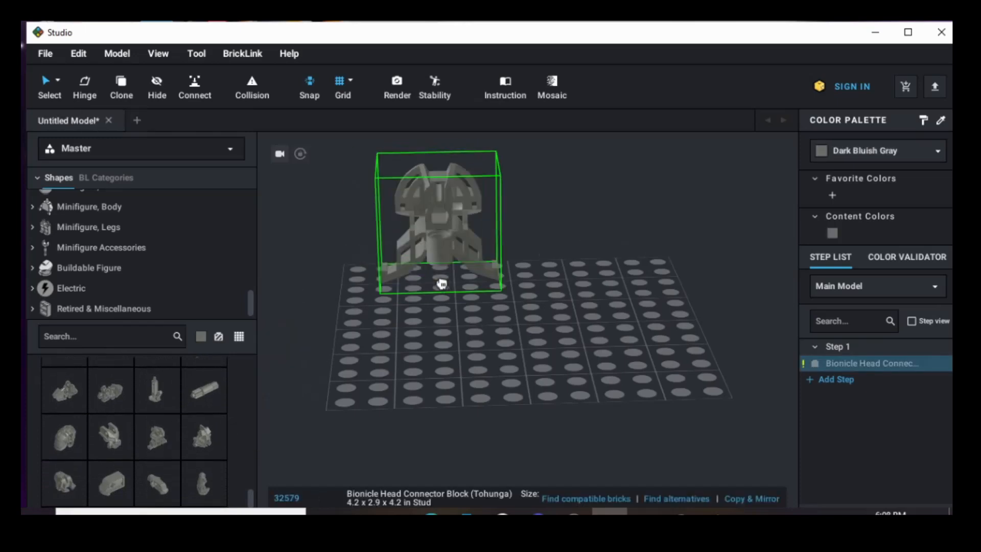
left_click(442, 284)
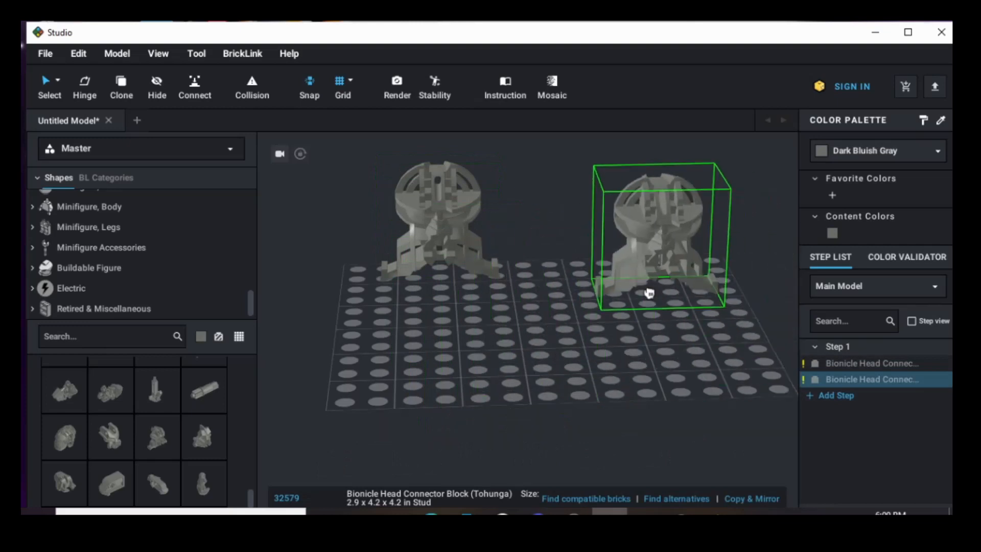
key("Escape")
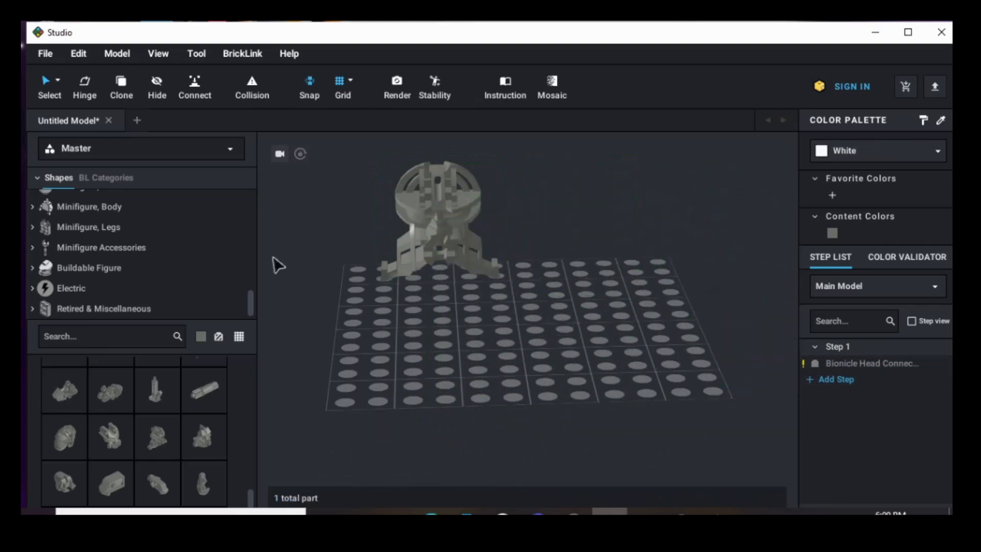
left_click(438, 240)
key("Delete")
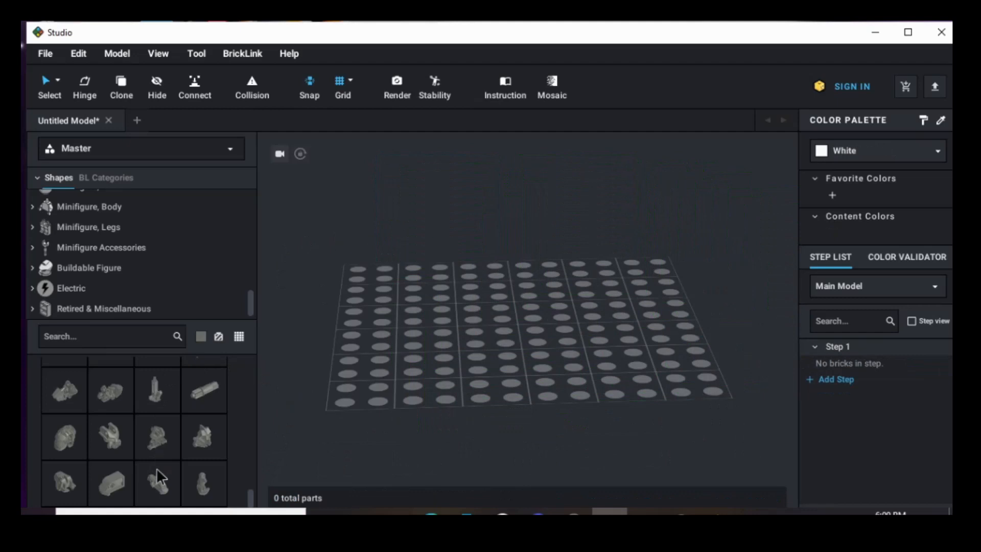
Step: Place a single Bionicle Head Connector Block (Tohunga) sideways near the middle of the grid
left_click(158, 437)
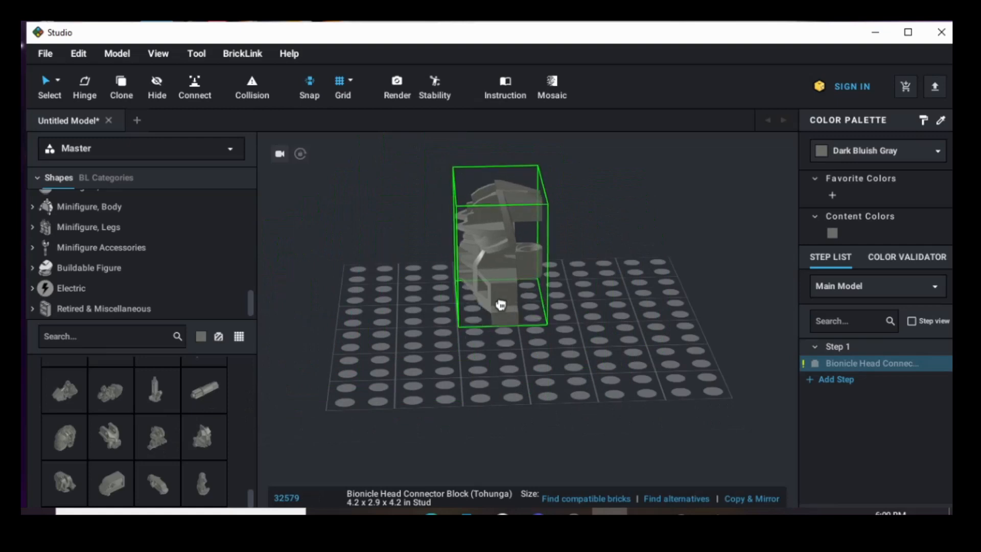
left_click(501, 305)
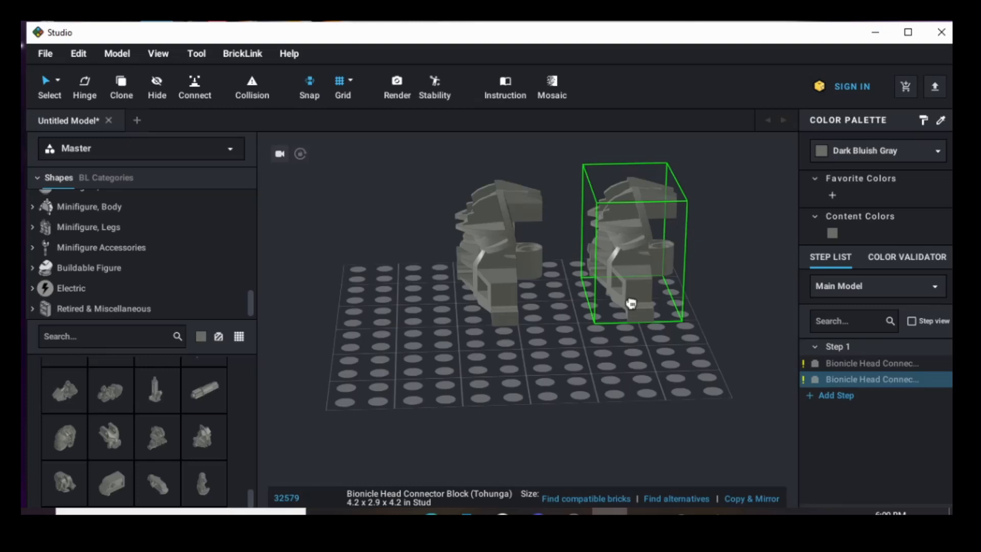
key("Escape")
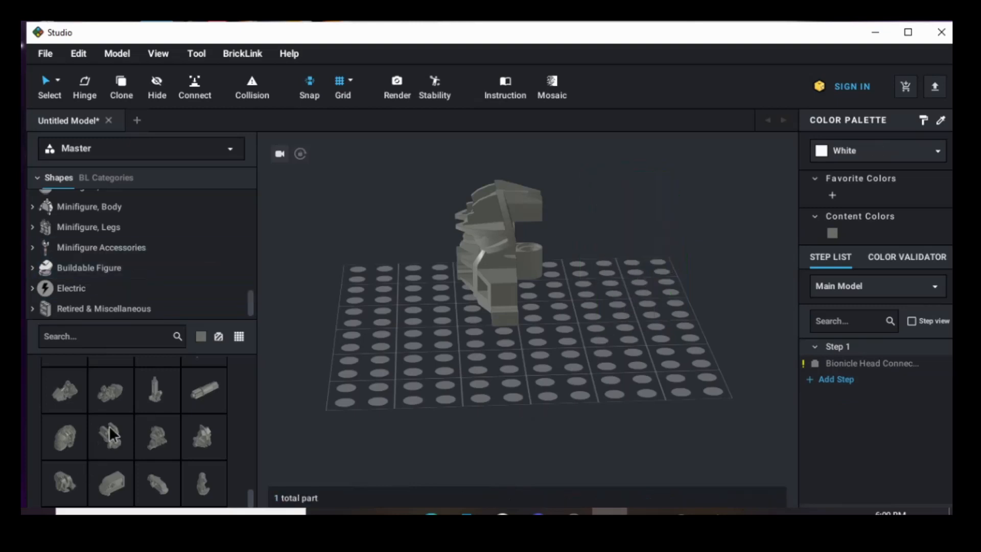
key("ctrl+v")
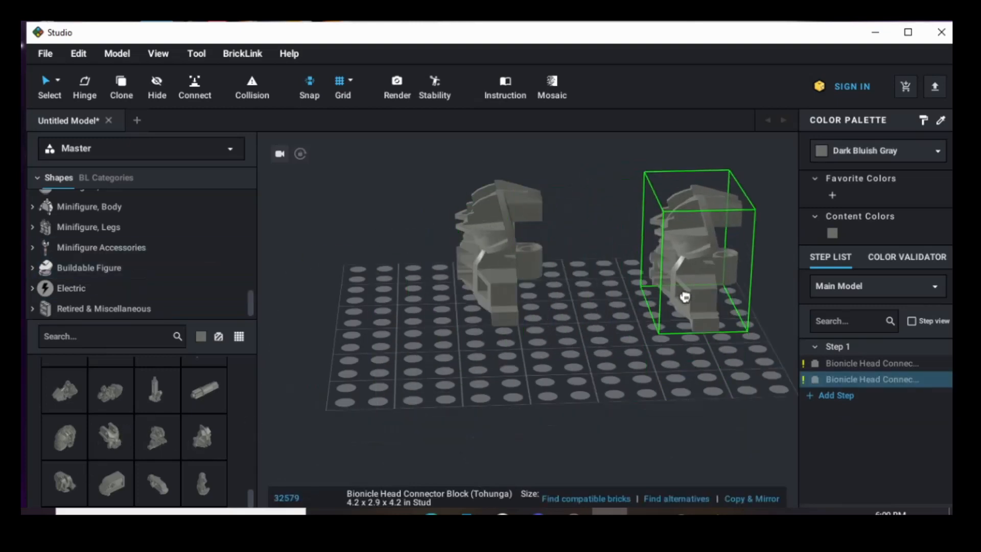
key("Escape")
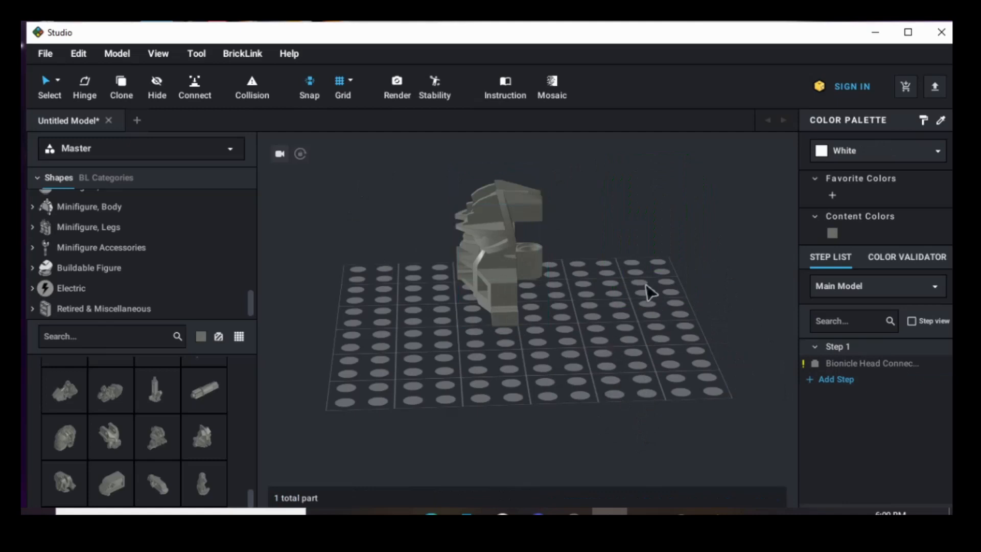
Step: Shift the Bionicle head connector block slightly sideways on the grid and deselect it
mouse_move(486, 284)
left_mouse_down()
mouse_move(513, 291)
mouse_move(484, 281)
mouse_move(527, 243)
mouse_move(497, 276)
left_mouse_up()
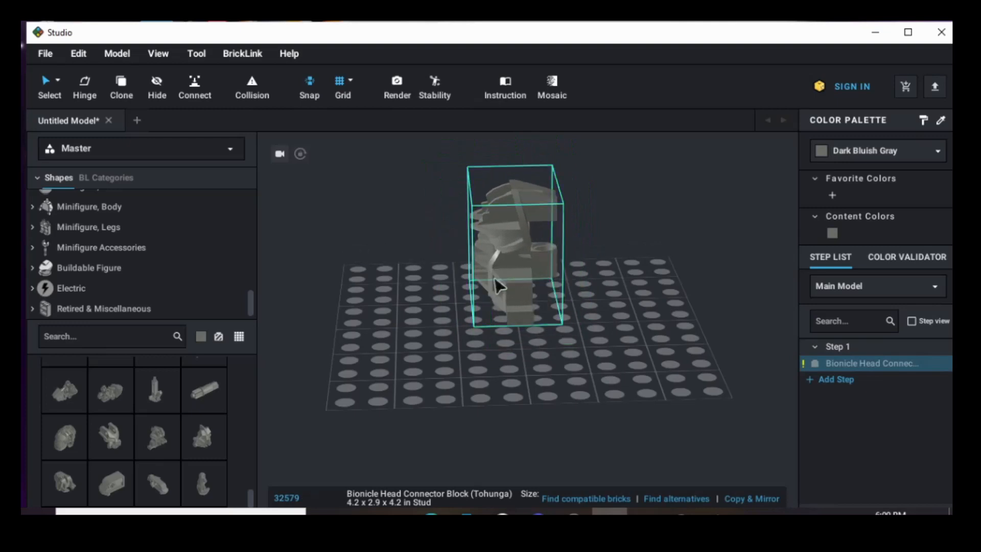
left_click(669, 319)
left_click(516, 247)
left_click(642, 338)
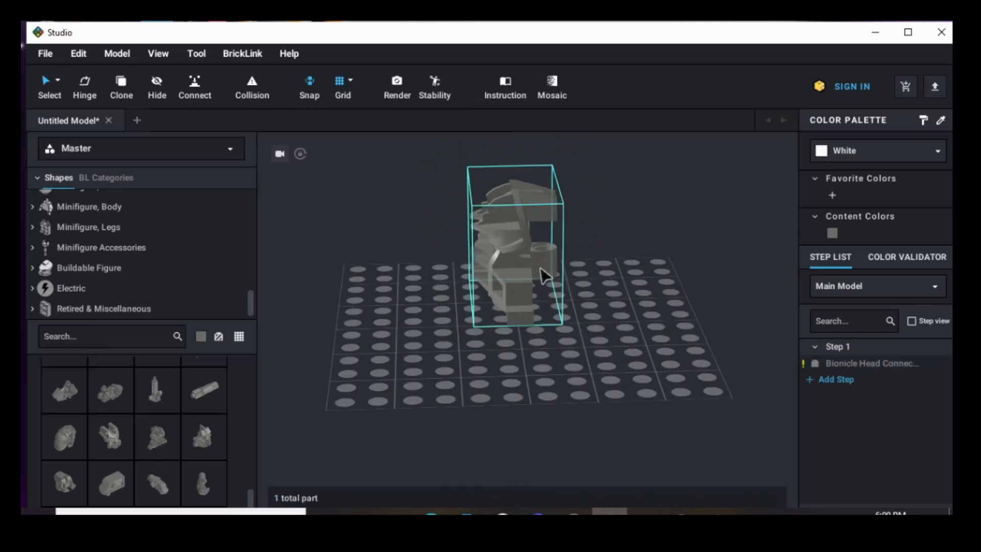
Step: Copy the Bionicle head connector block and try pasting a duplicate beside it, without keeping the copy
right_click(622, 340)
left_click(531, 249)
right_click(517, 248)
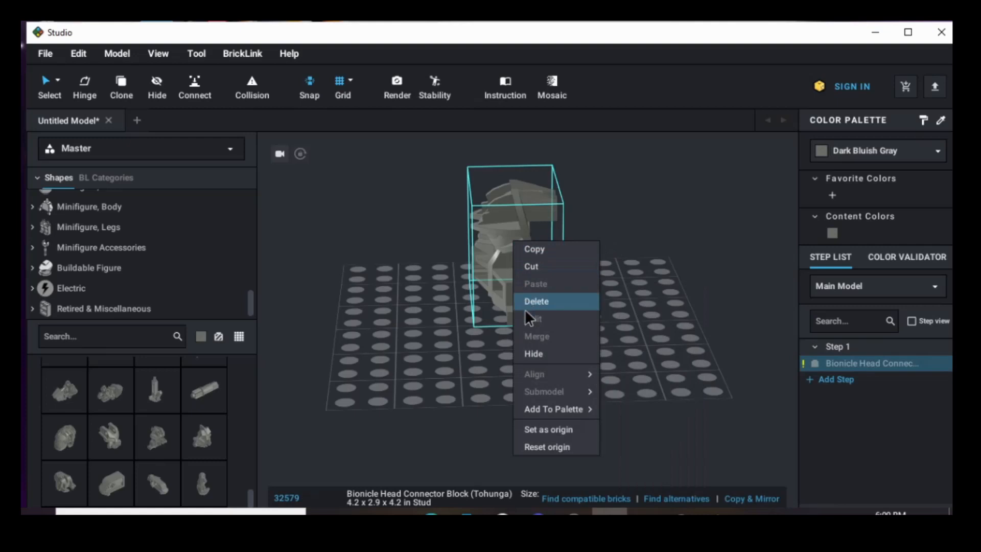
mouse_move(554, 403)
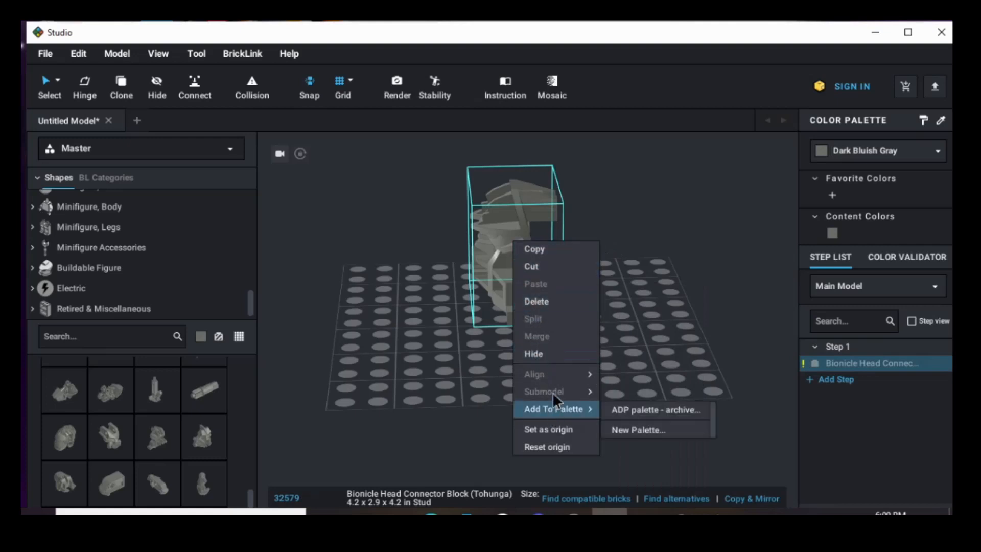
left_click(547, 251)
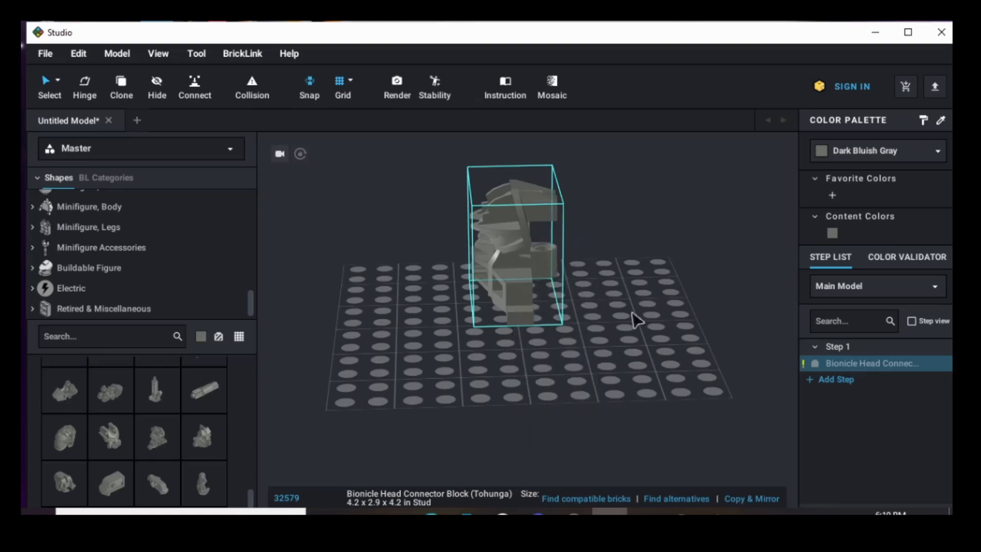
key("ctrl+v")
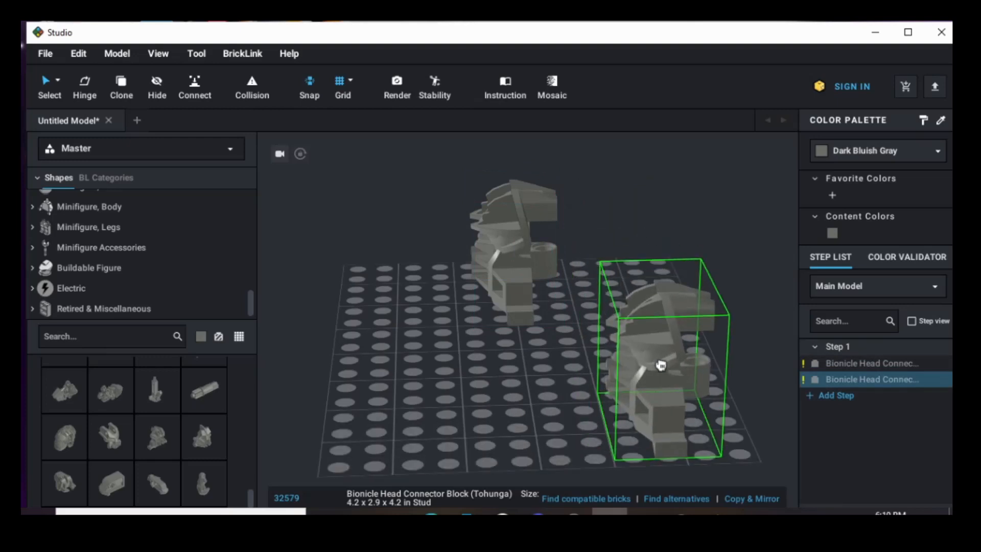
key("Escape")
right_click(607, 296)
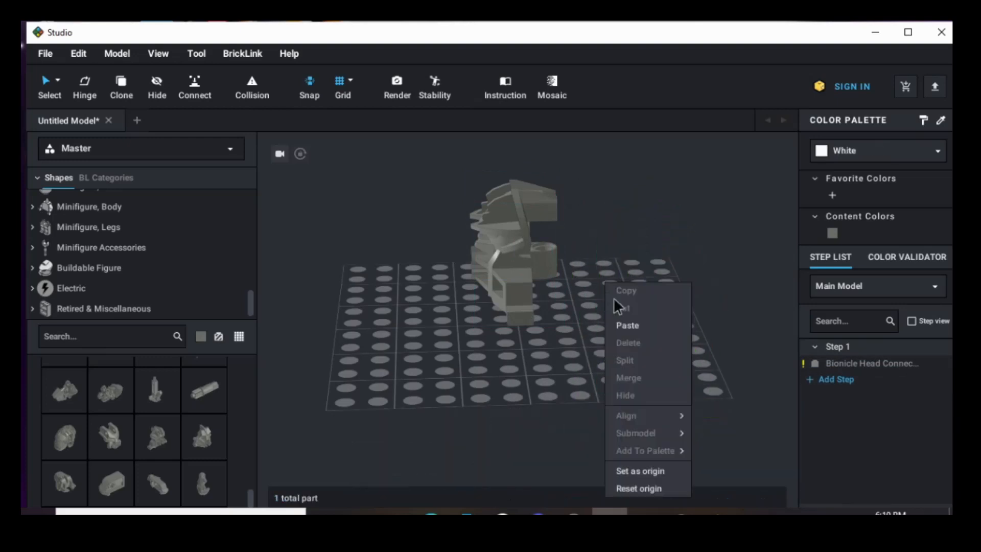
left_click(630, 324)
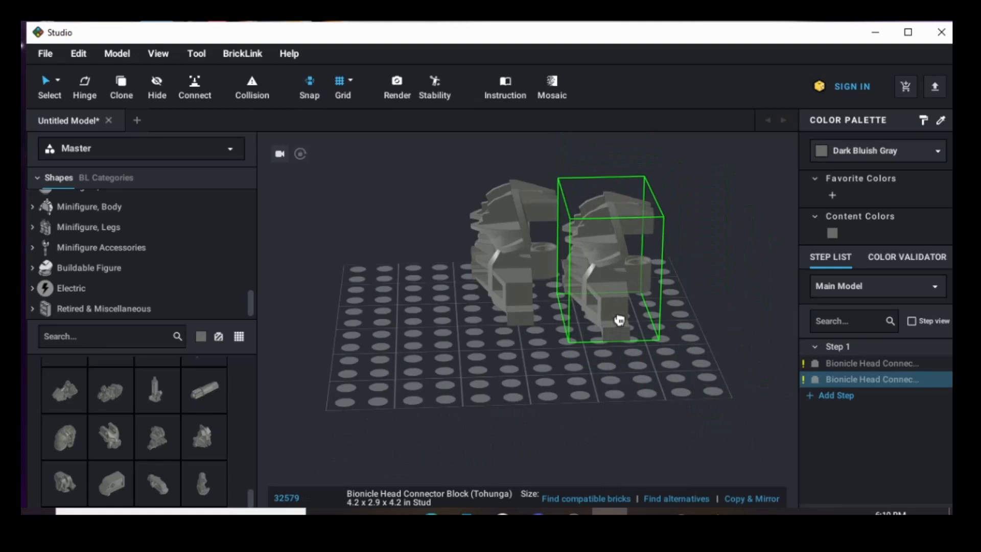
key("Escape")
Step: Select the head connector block to examine its joint and movement controls, and deselect it
left_click(513, 261)
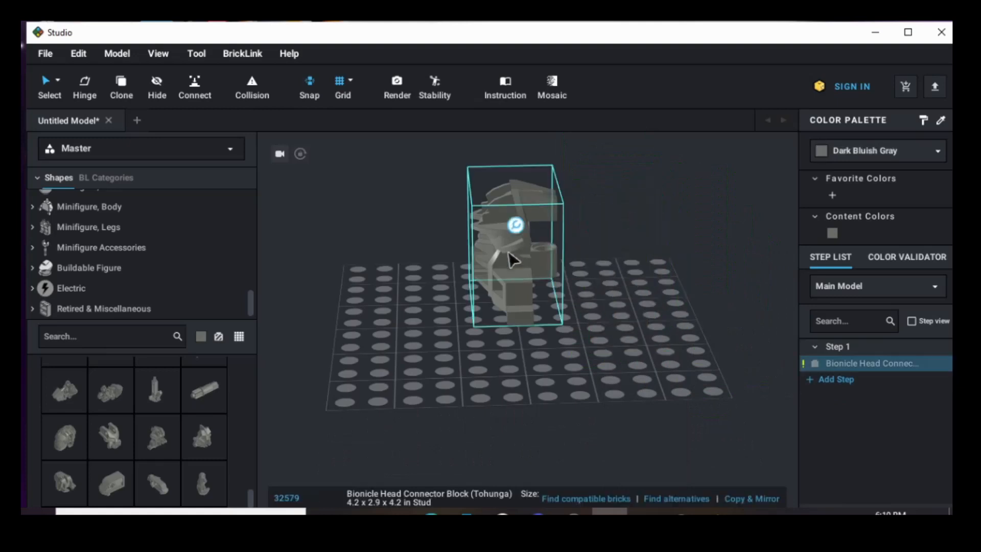
mouse_move(514, 229)
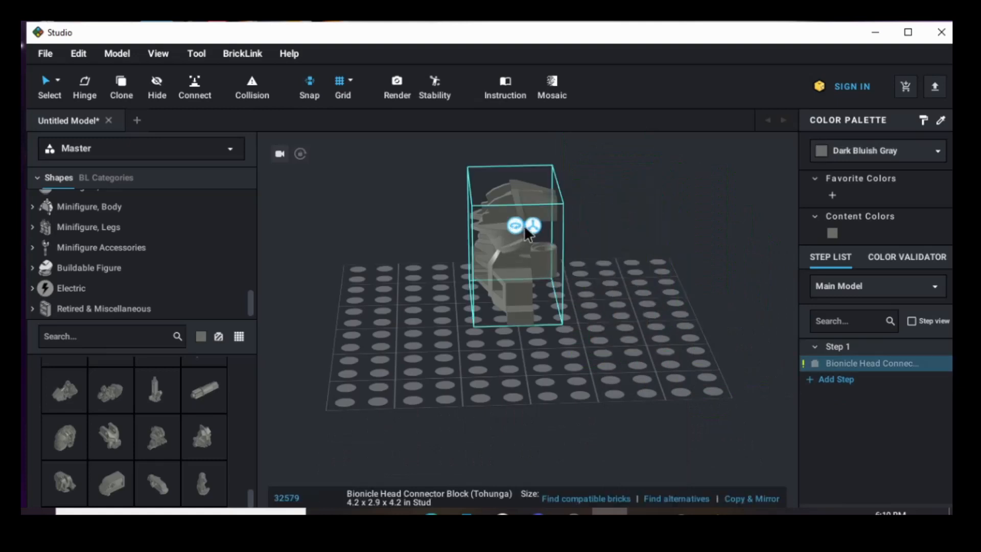
left_click(653, 335)
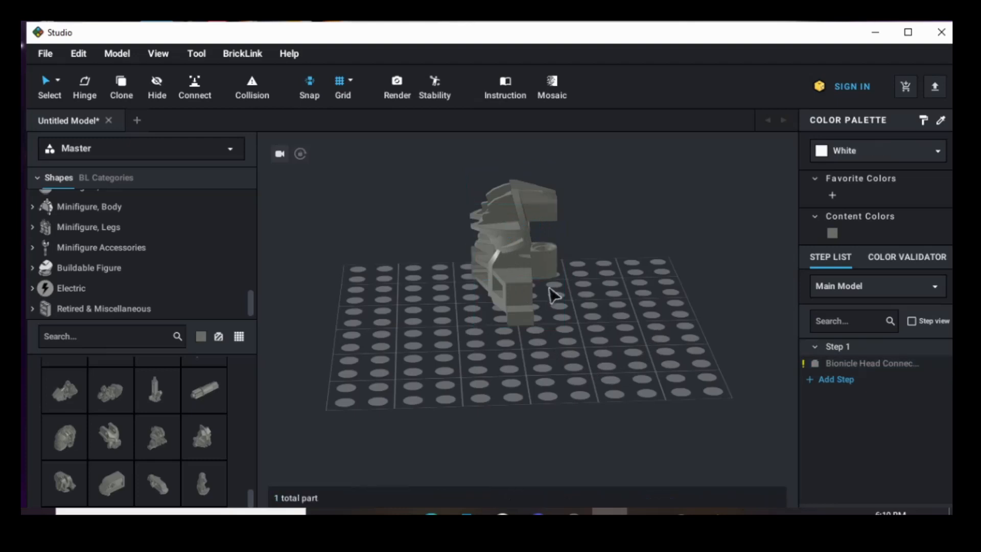
Step: Rotate the head connector block until it stands upright facing the front, and set it down near the back middle of the grid
left_click(515, 267)
left_click_drag(515, 267, 557, 262)
key("Down")
key("Left")
key("Down")
key("Down")
key("Down")
key("Down")
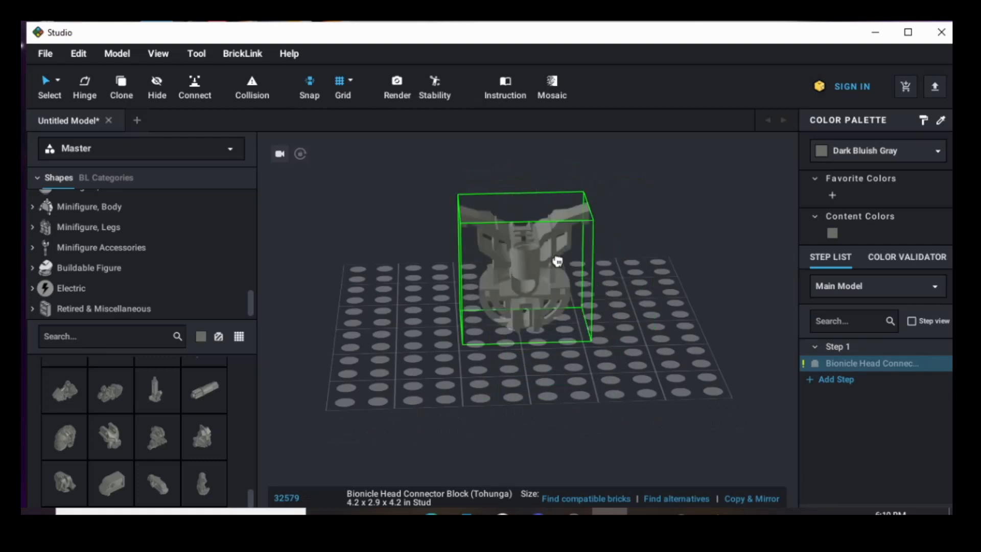
left_click_drag(557, 262, 526, 299)
left_click(634, 401)
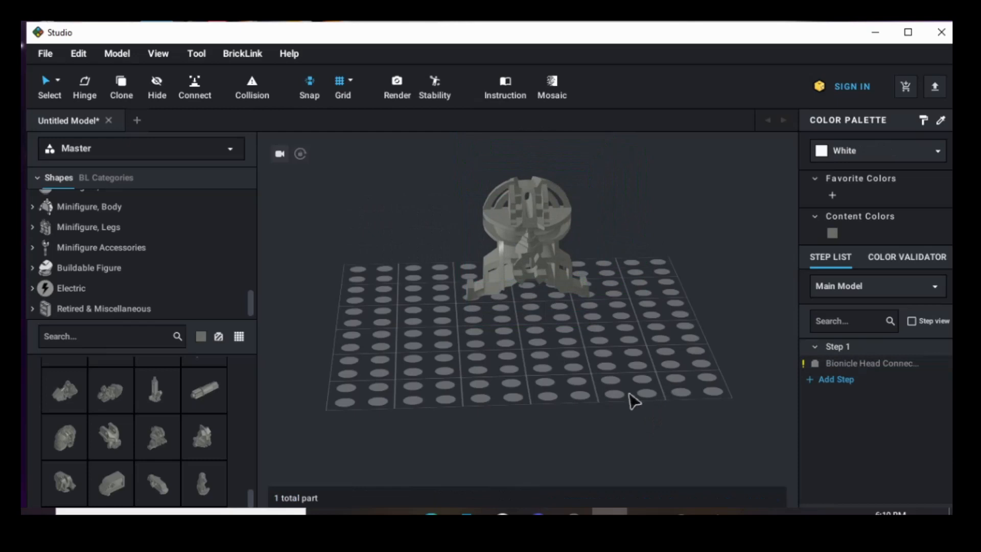
Step: Find the Bionicle Tohunga Torso among the Bionicle parts, bring it in beside the head connector block and rotate it to face the front
scroll(185, 439, "down", 5)
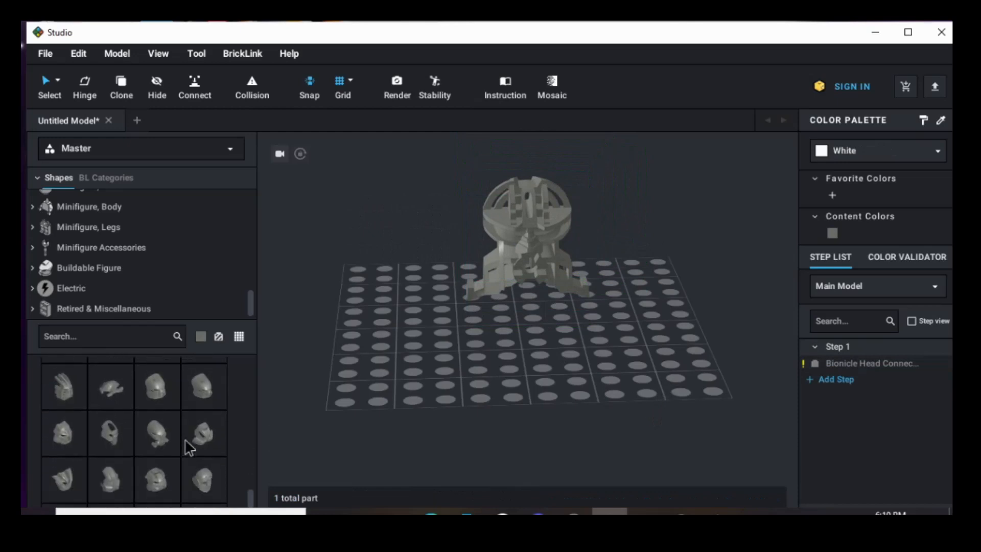
scroll(185, 438, "down", 5)
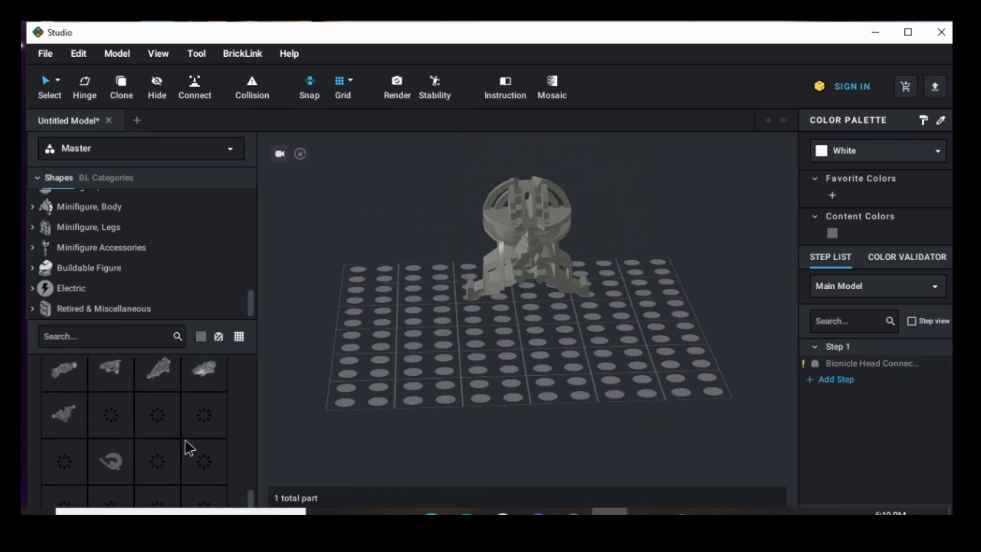
scroll(185, 438, "down", 3)
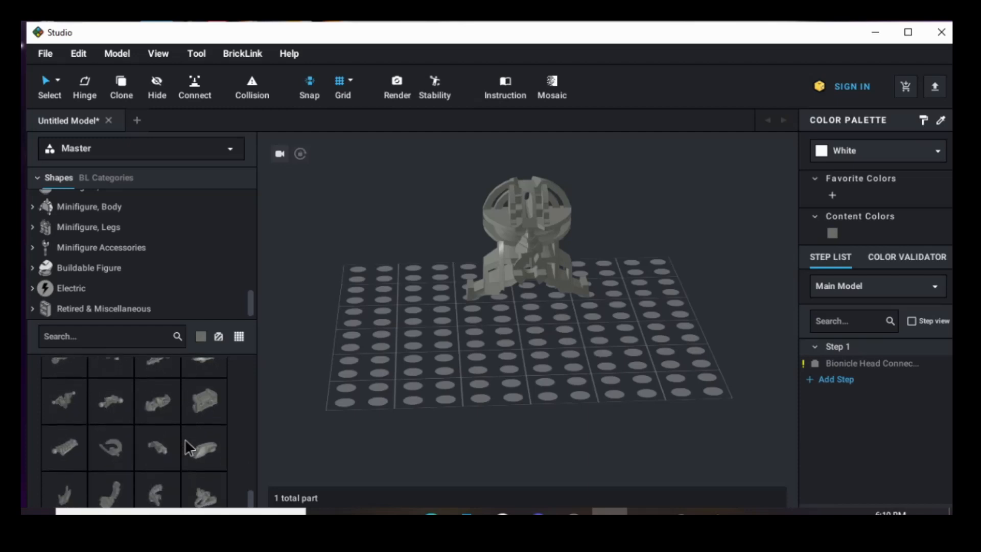
scroll(185, 439, "down", 1)
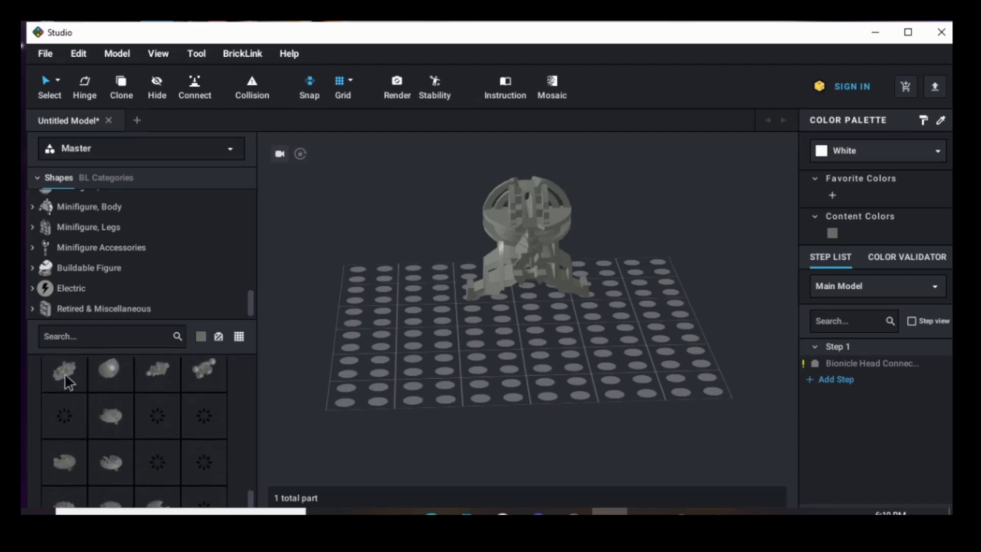
left_click_drag(64, 372, 680, 257)
key("Right")
key("Right")
key("Right")
key("Right")
key("Right")
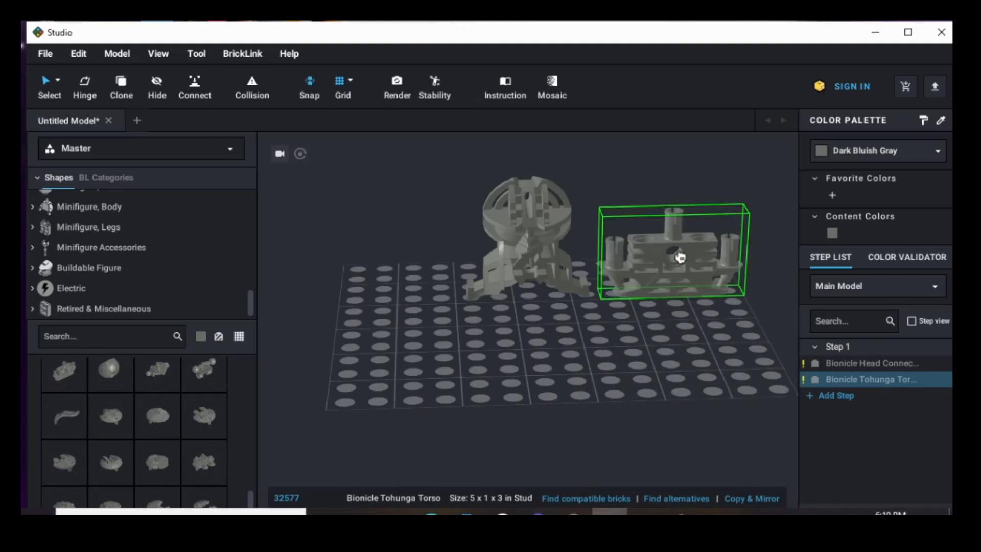
Step: Set the torso down at the back of the grid beside the head connector block and discard the extra copy
left_click_drag(680, 257, 686, 249)
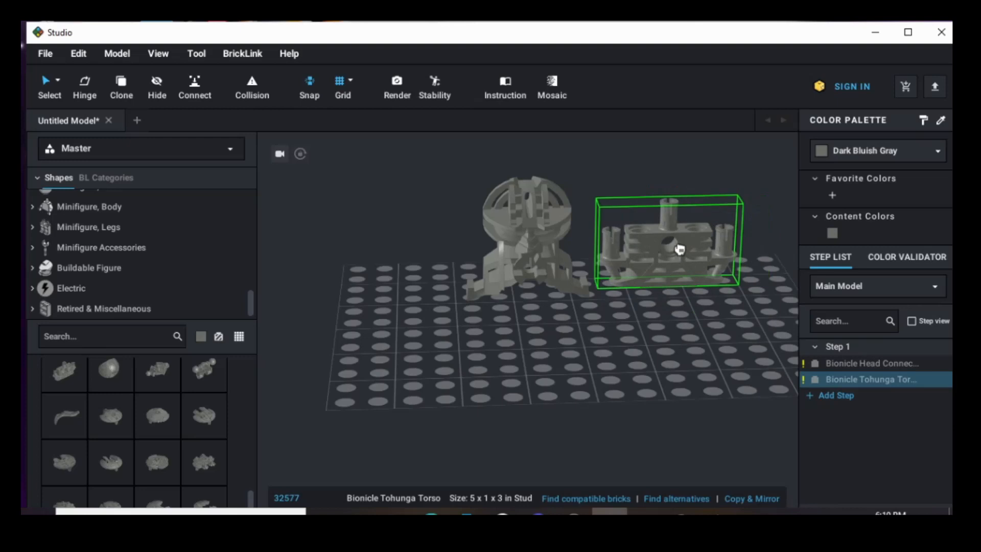
mouse_move(693, 249)
left_mouse_down()
mouse_move(670, 249)
mouse_move(682, 246)
left_mouse_up()
left_click(679, 247)
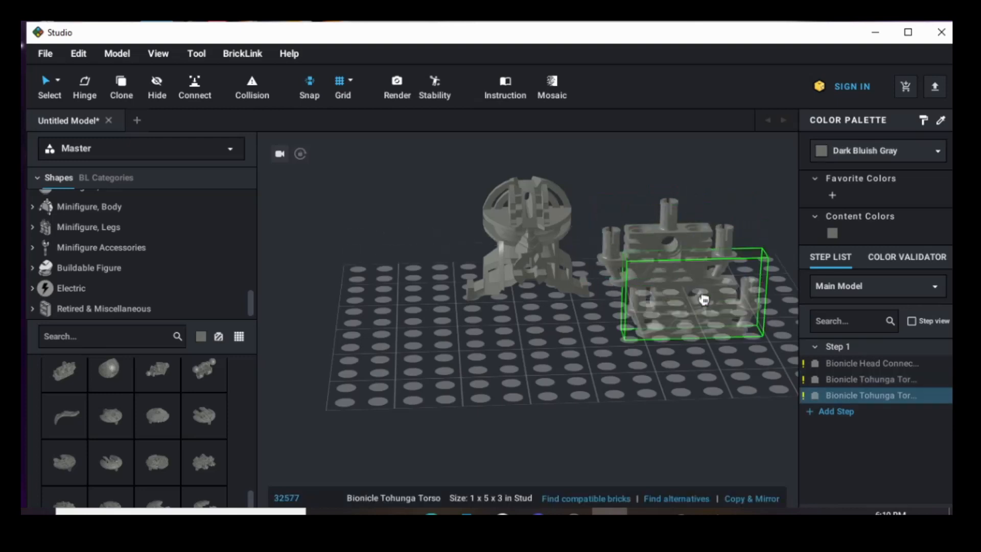
scroll(616, 453, "down", 2)
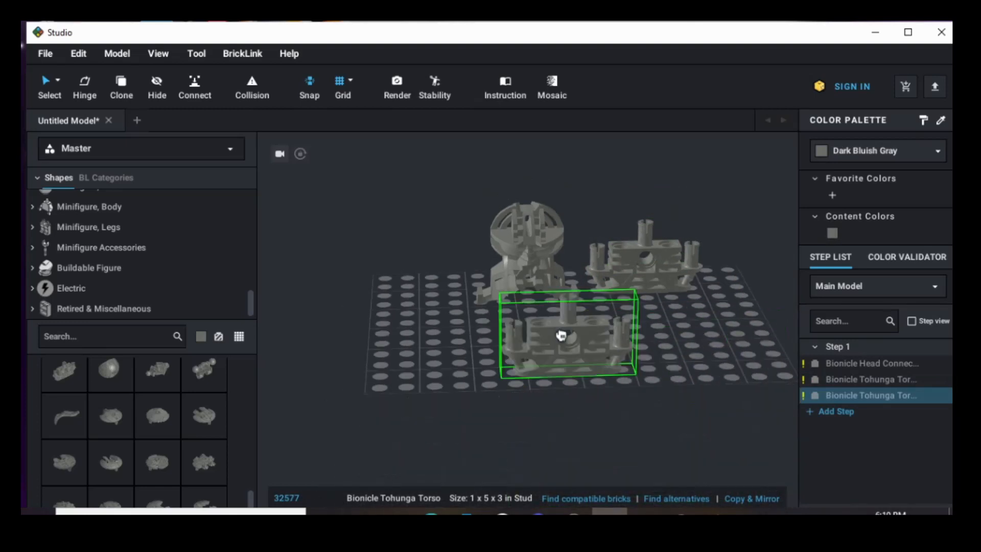
key("Escape")
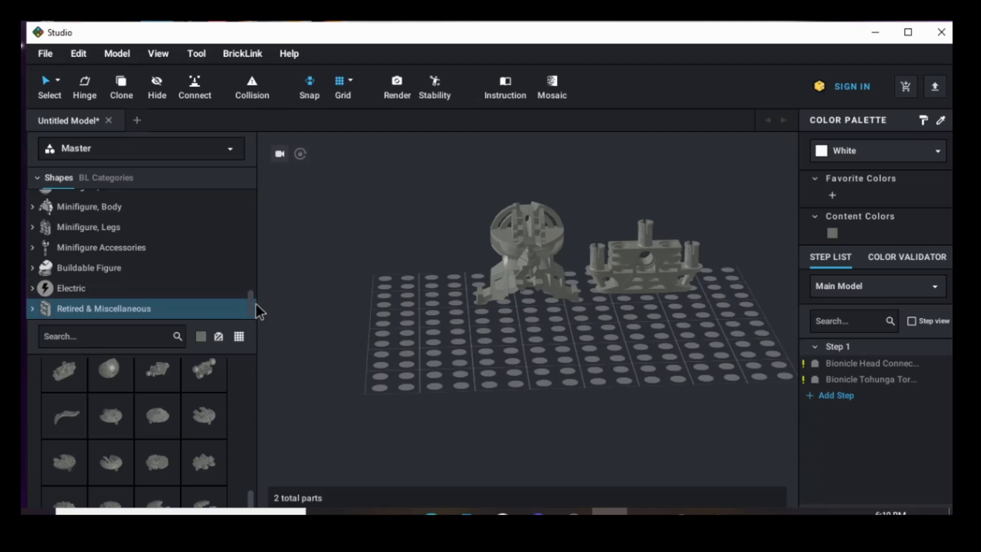
Step: Find the Bionicle Tohunga claw piece and Tohunga Foot, and place both on the opposite side of the head connector block from the torso
mouse_move(256, 288)
left_mouse_down()
mouse_move(213, 292)
mouse_move(256, 294)
left_mouse_up()
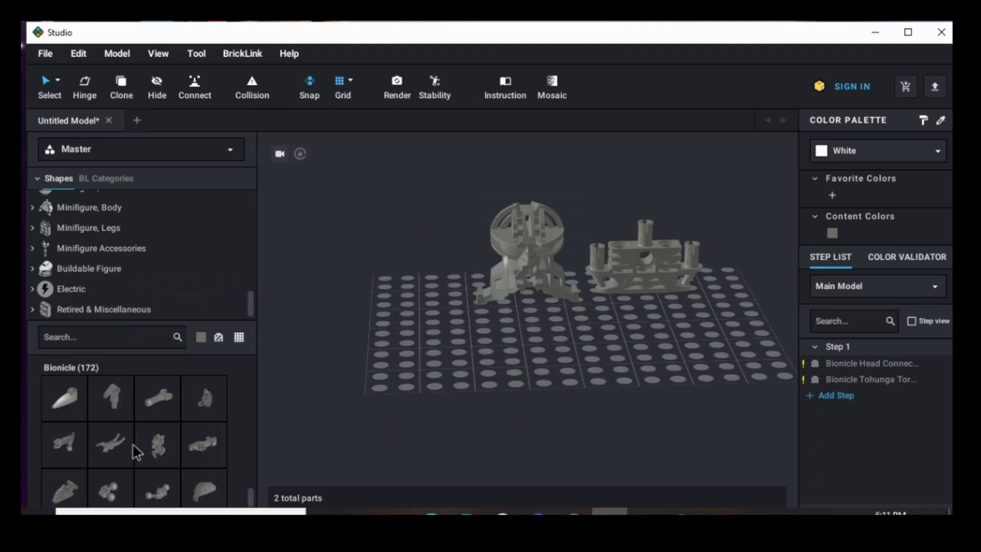
scroll(134, 445, "down", 8)
scroll(134, 445, "down", 10)
scroll(133, 443, "down", 10)
scroll(133, 443, "down", 10)
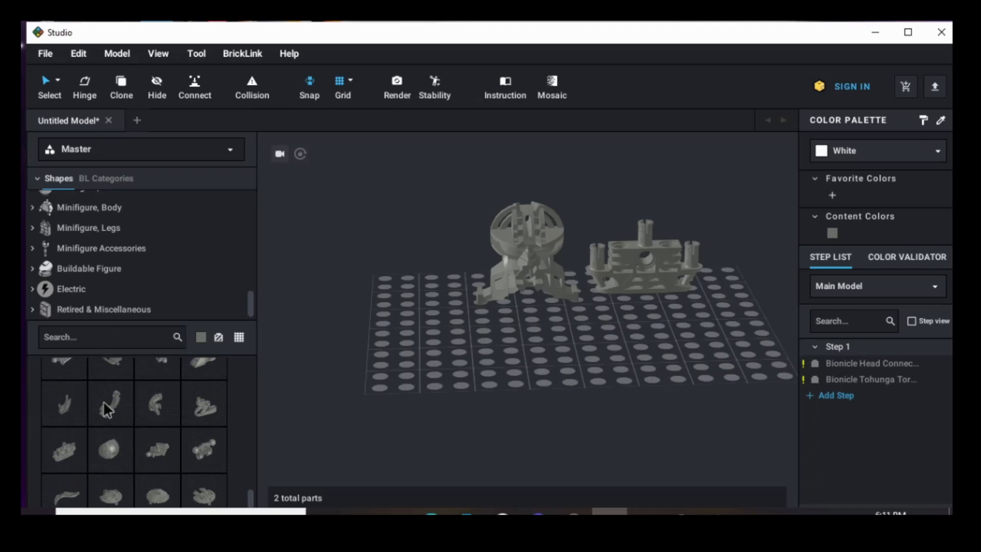
left_click_drag(103, 403, 209, 444)
left_click_drag(210, 410, 454, 197)
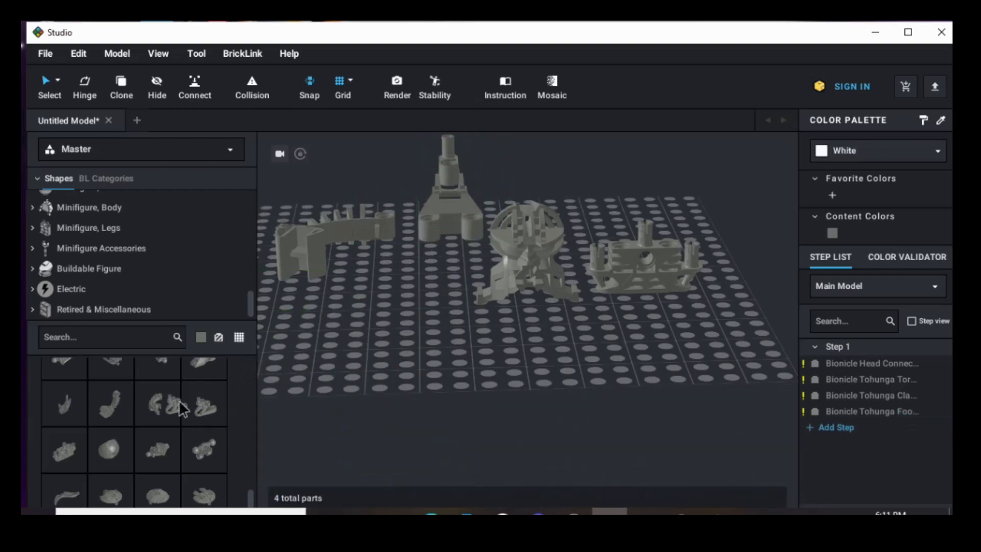
Step: Place one Bionicle Tohunga Disk Thrower Arm in front of the claw piece and discard the extra copy
left_click_drag(155, 404, 364, 407)
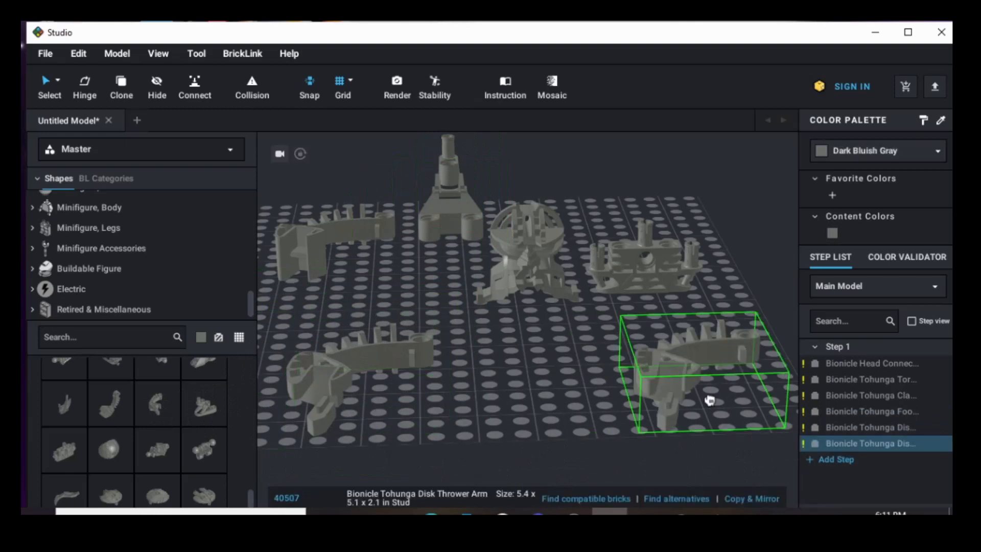
key("Escape")
scroll(710, 401, "down", 3)
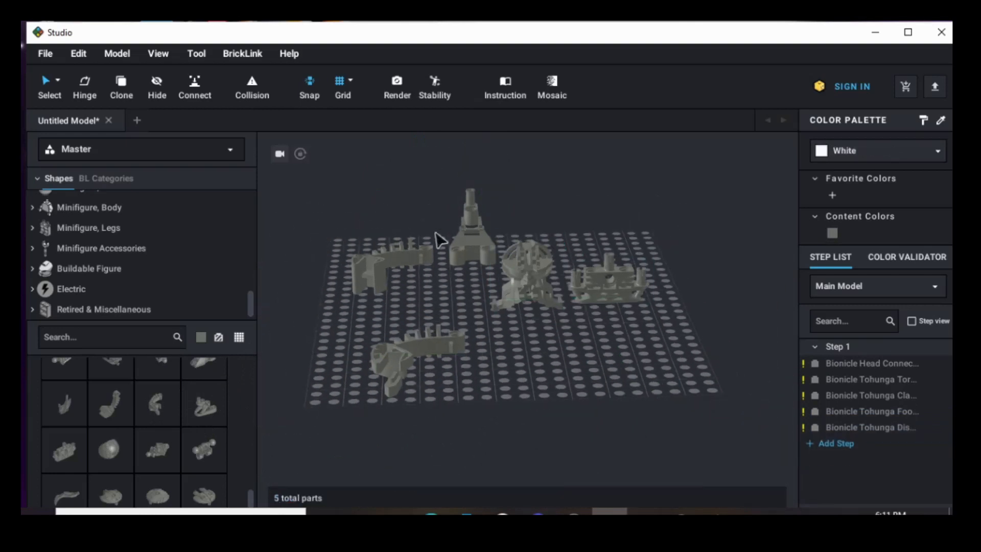
Step: Clone the Bionicle Tohunga Foot once, placing the copy in front of the torso near the grid's corner
left_click(470, 231)
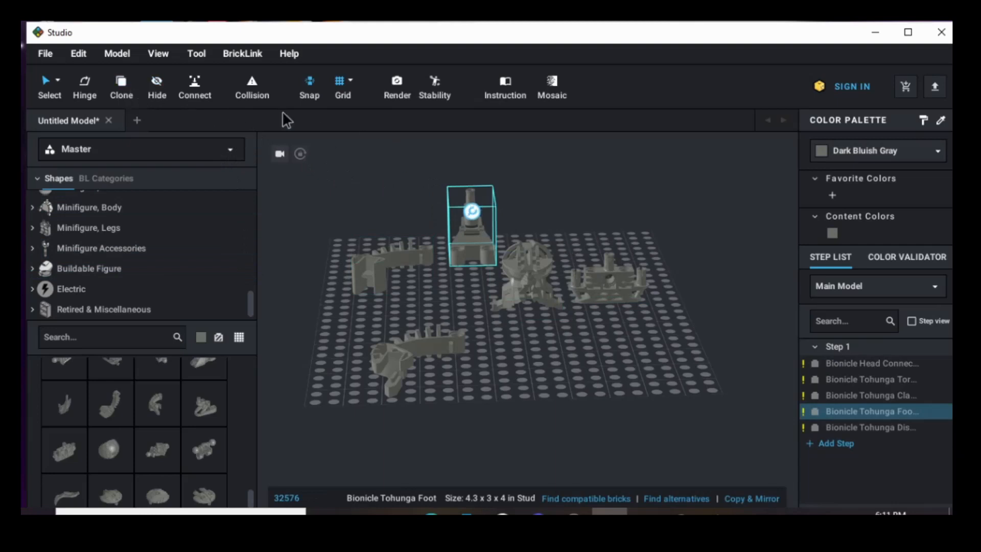
left_click(121, 85)
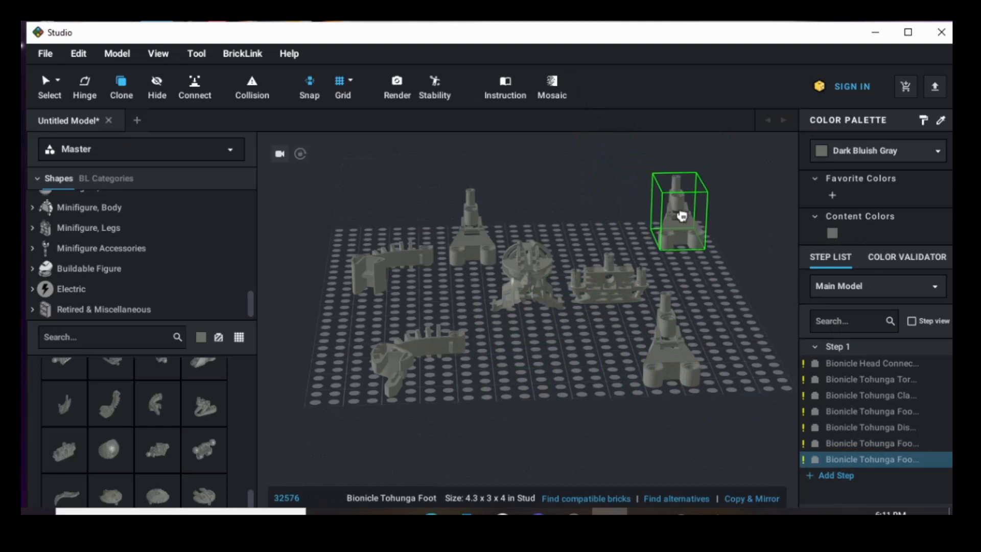
key("Escape")
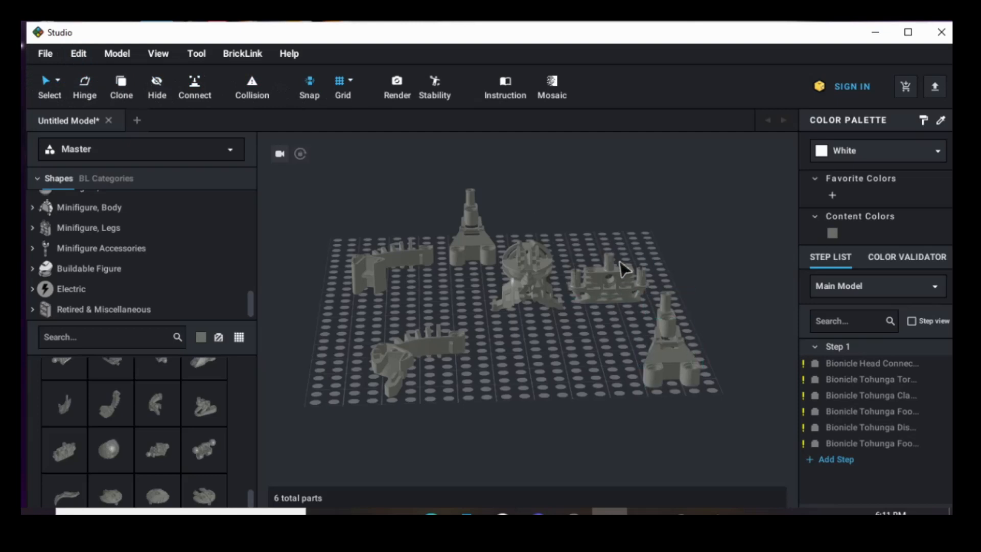
Step: Move the torso over to the cloned foot's peg and shift the original foot slightly forward toward the claw piece
left_click_drag(624, 302, 655, 309)
left_click(593, 376)
mouse_move(467, 234)
left_mouse_down()
mouse_move(486, 256)
mouse_move(479, 241)
mouse_move(457, 238)
left_mouse_up()
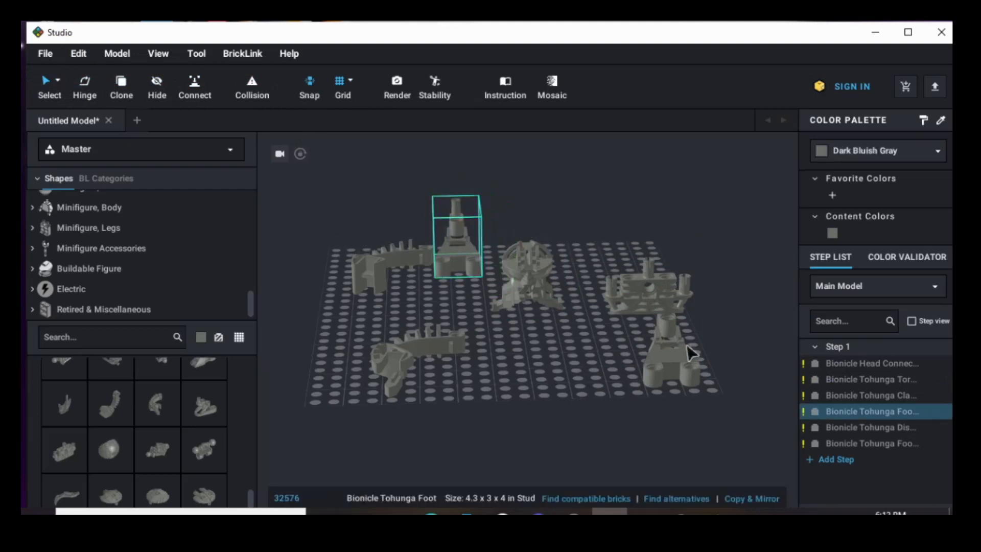
left_click(569, 367)
scroll(746, 352, "up", 3)
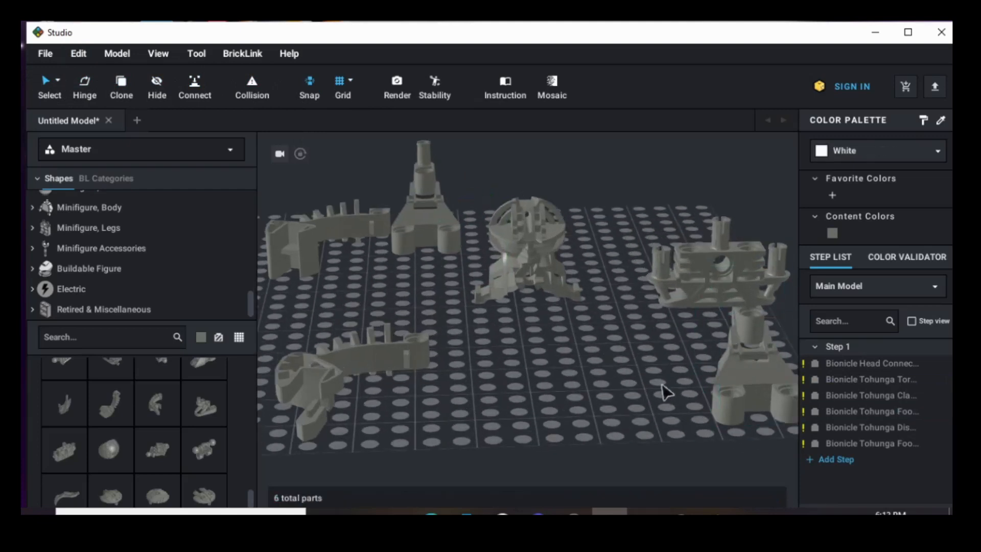
Step: Hinge the foot under the torso outward to an angle of 30.75 and return to normal selection
middle_click_drag(665, 393, 514, 443)
scroll(619, 428, "up", 4)
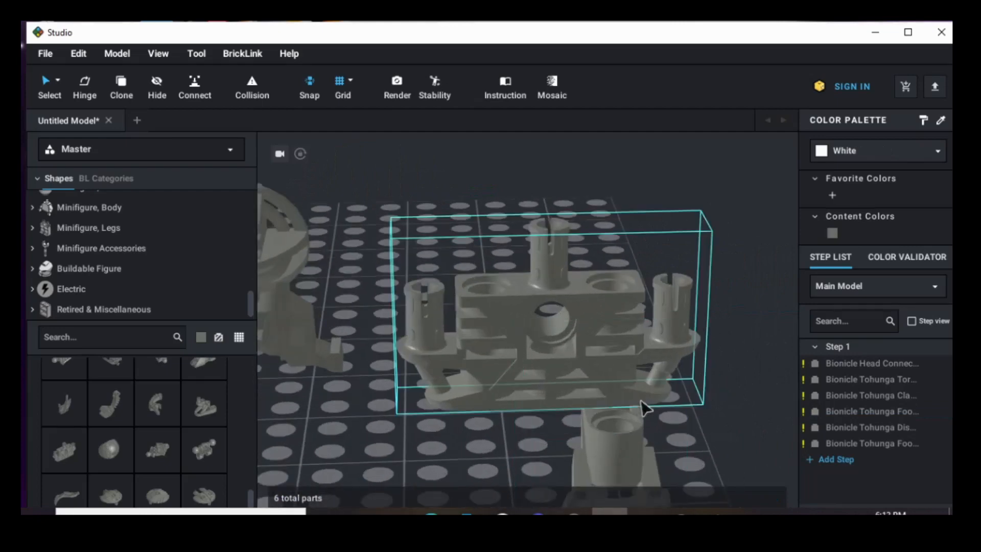
middle_click_drag(643, 405, 578, 305)
mouse_move(577, 298)
right_mouse_down()
mouse_move(583, 285)
mouse_move(572, 301)
right_mouse_up()
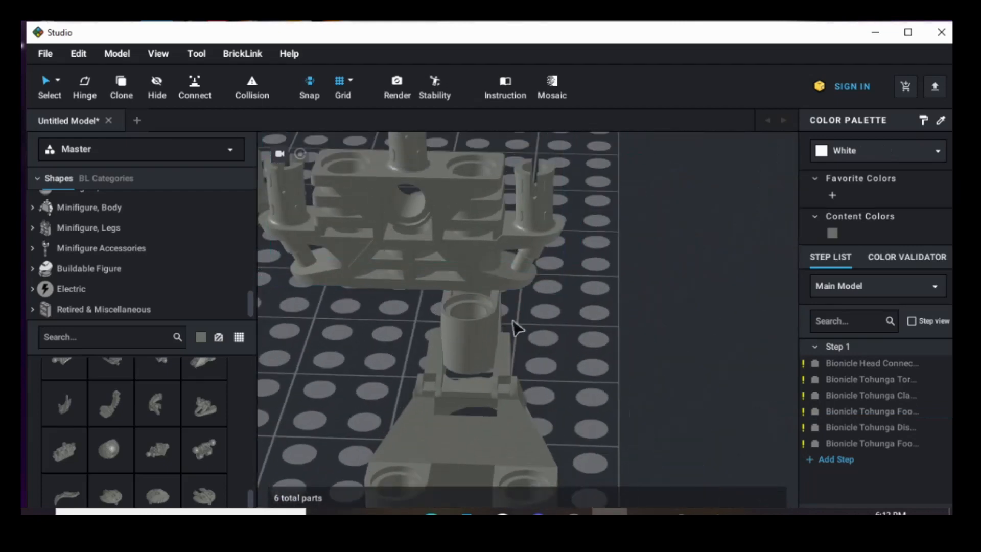
left_click(493, 334)
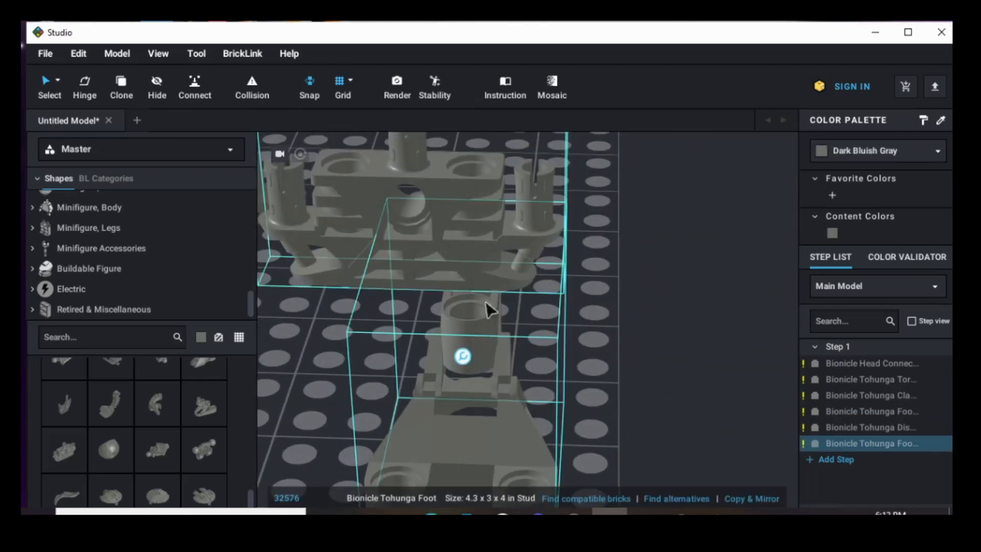
left_click(85, 84)
left_click_drag(493, 253, 448, 245)
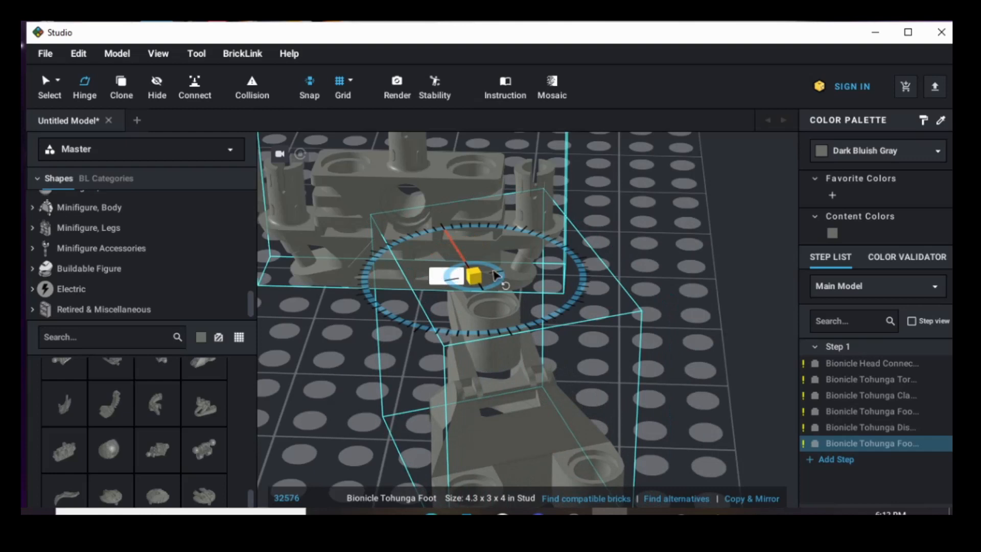
type("30.75")
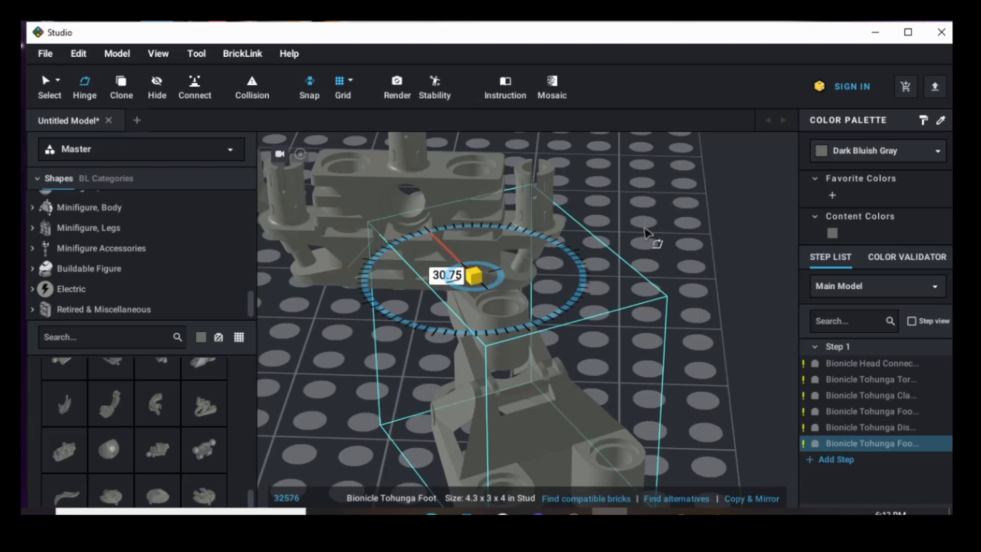
left_click(648, 233)
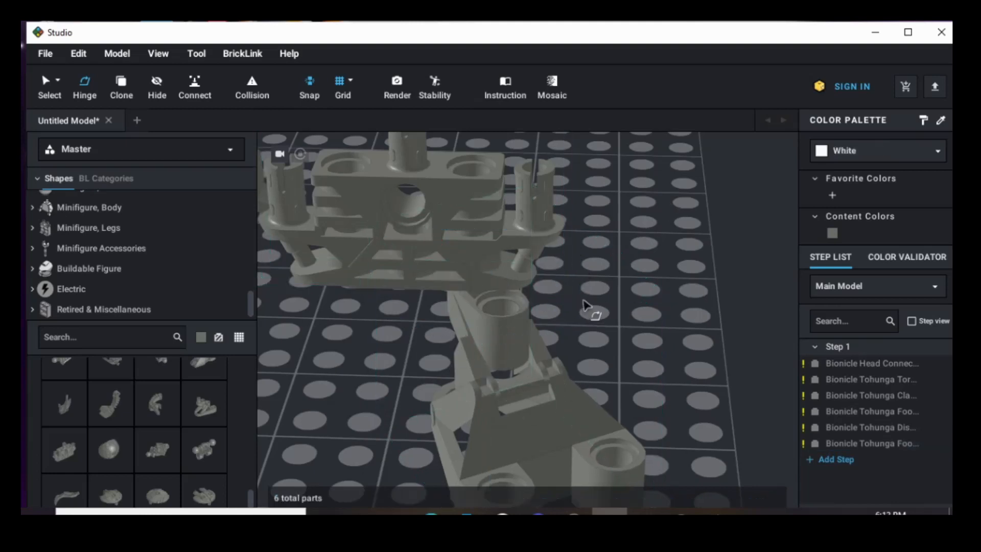
scroll(658, 318, "down", 3)
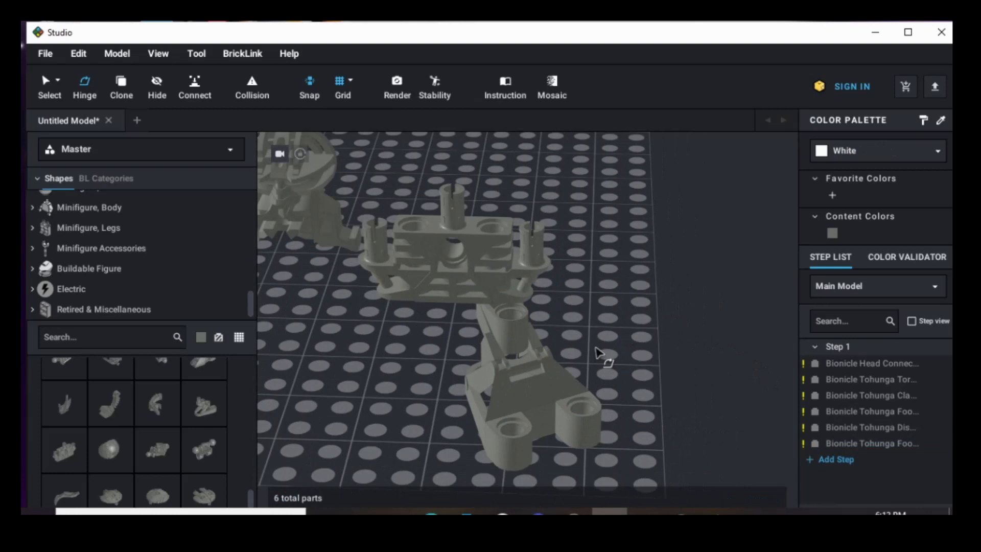
scroll(599, 351, "down", 2)
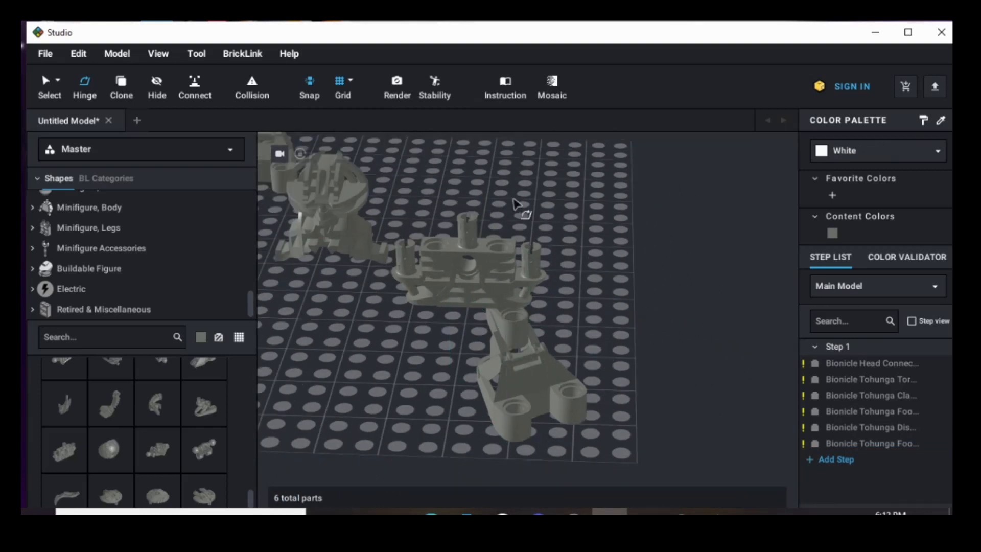
left_click(47, 82)
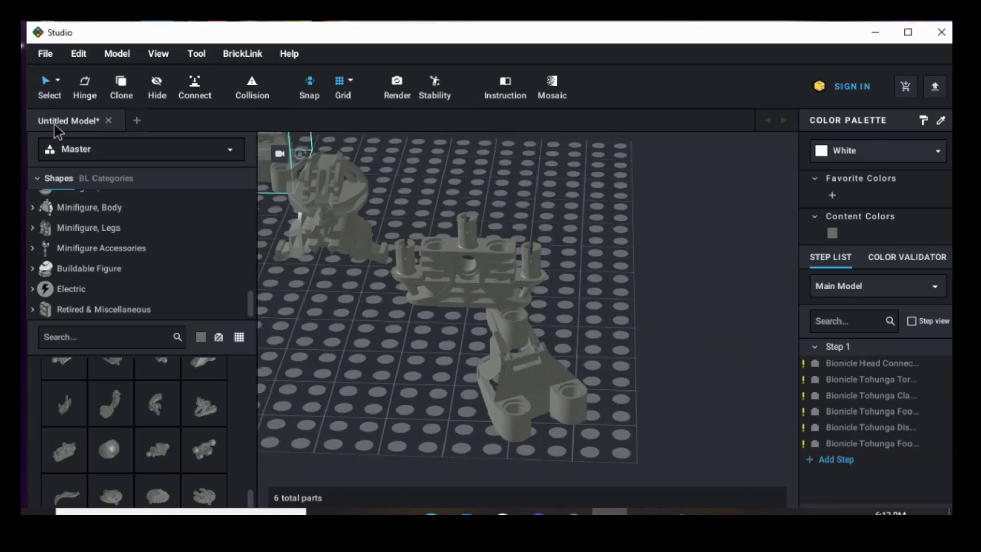
Step: Rotate the foot under the torso slightly back inward about its joint and deselect it
scroll(518, 284, "down", 1)
scroll(514, 279, "down", 1)
scroll(578, 401, "up", 2)
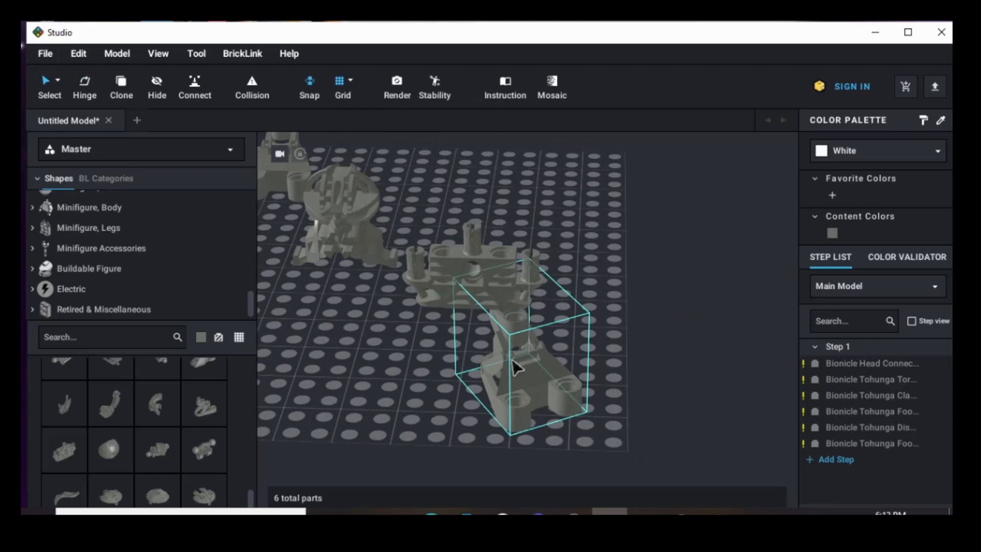
left_click(515, 333)
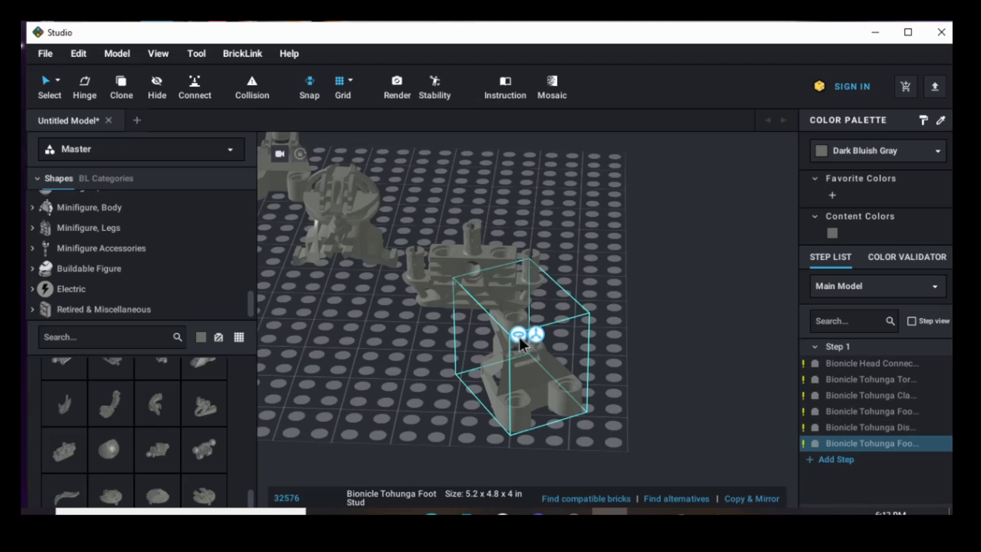
left_click(519, 335)
left_click_drag(485, 295, 643, 364)
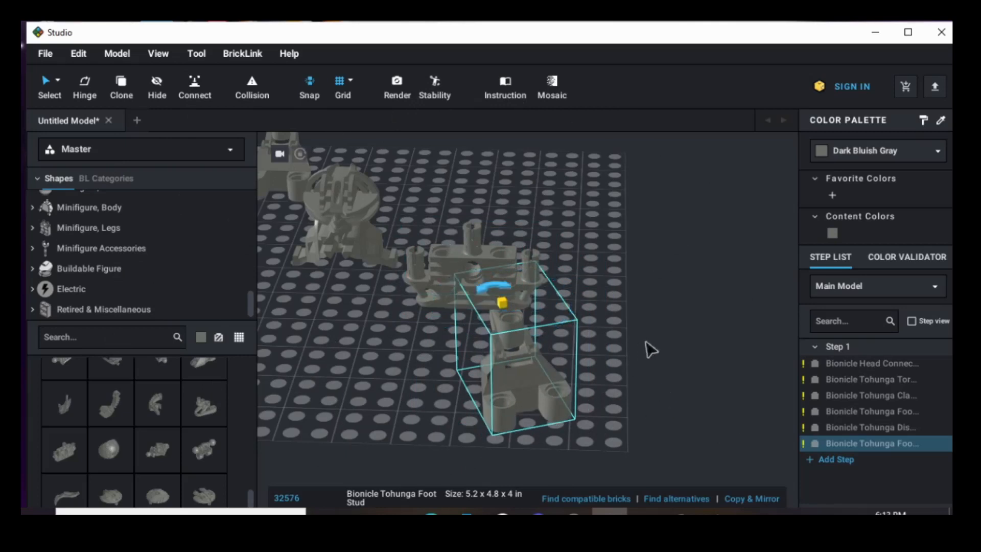
left_click(611, 343)
Step: Copy and mirror the angled foot, and move the mirrored foot under the other side of the torso
scroll(384, 404, "down", 2)
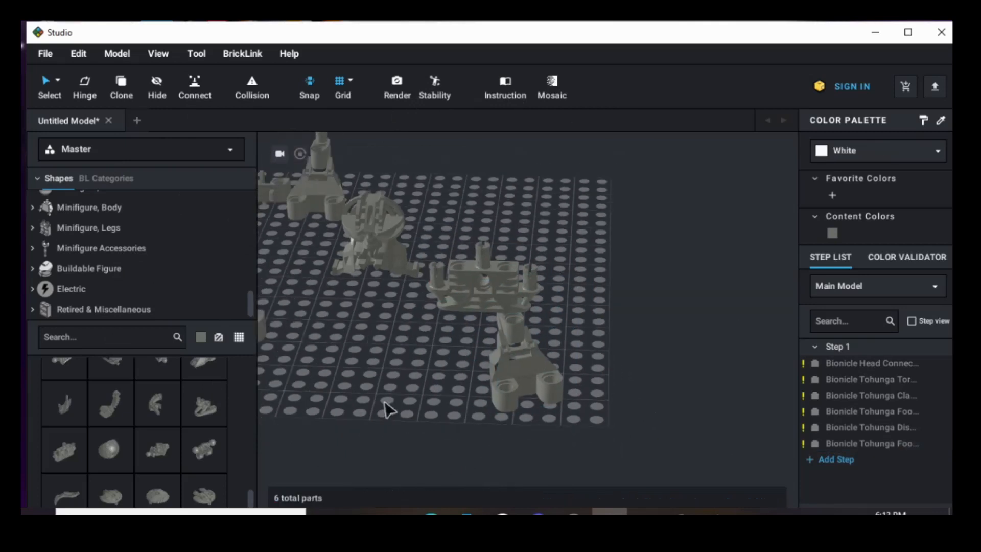
scroll(367, 423, "up", 1)
scroll(506, 391, "up", 1)
left_click(510, 354)
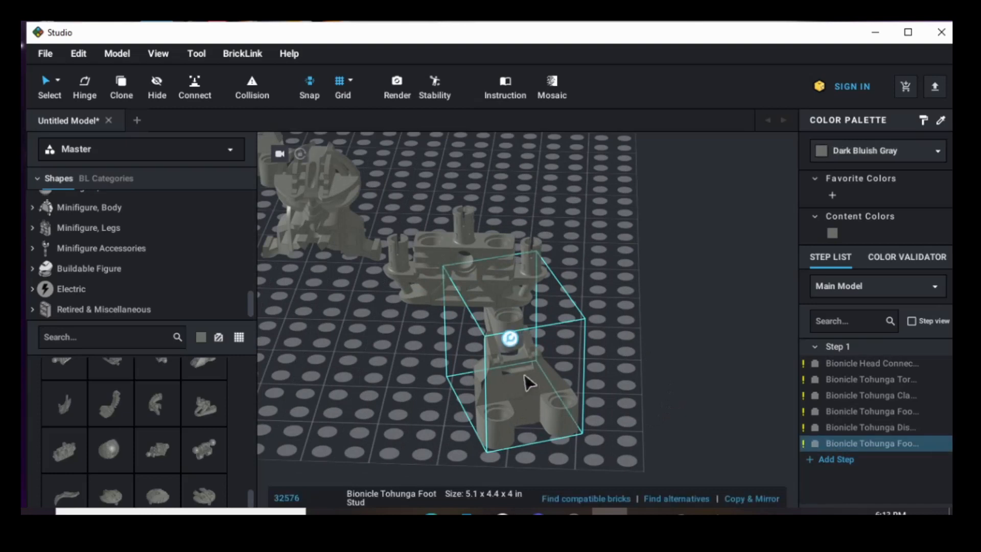
left_click(750, 501)
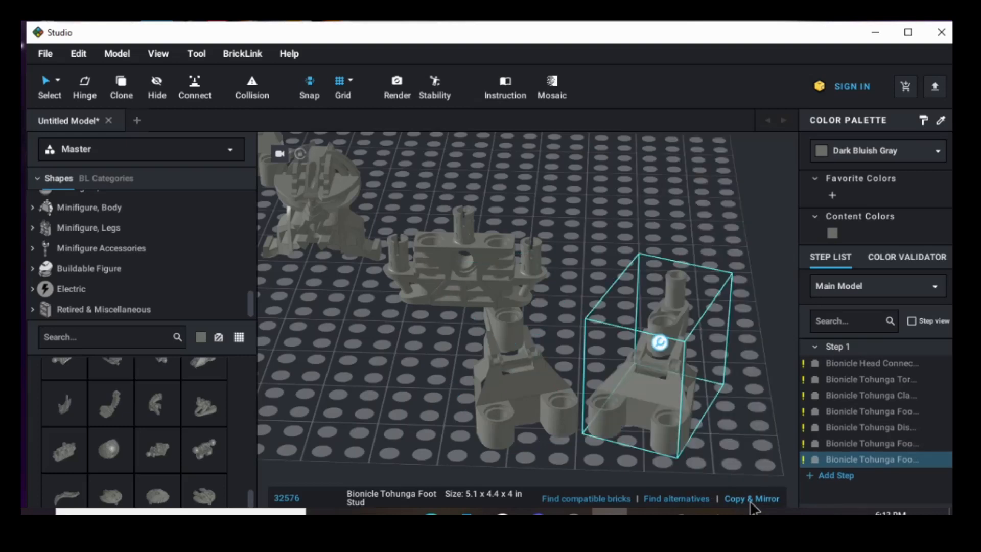
left_click_drag(675, 318, 420, 313)
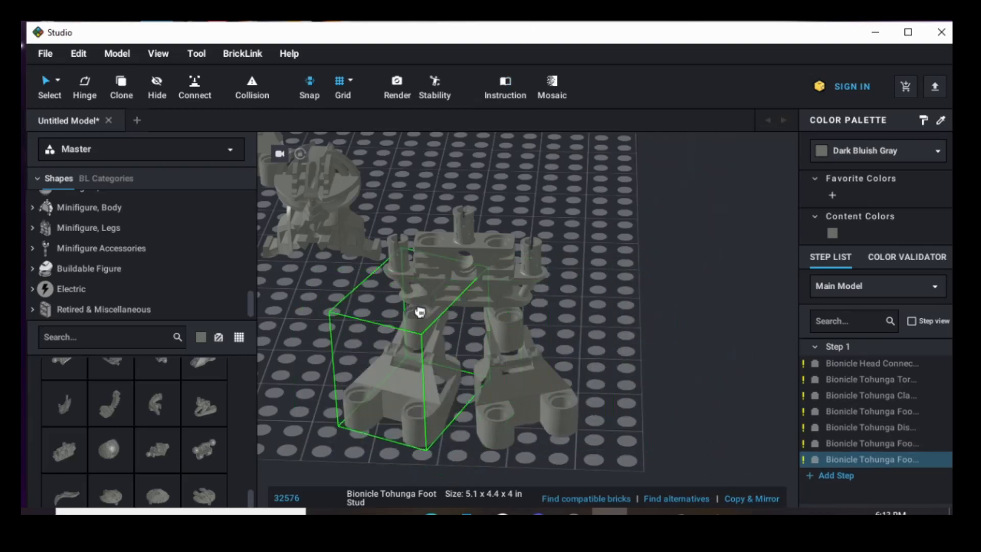
Step: Attach the disc arm and the claw arm to opposite sides of the torso, and deselect them
left_click(627, 314)
right_click_drag(586, 367, 606, 372)
mouse_move(369, 366)
right_mouse_down()
mouse_move(432, 372)
mouse_move(372, 374)
right_mouse_up()
scroll(392, 369, "down", 5)
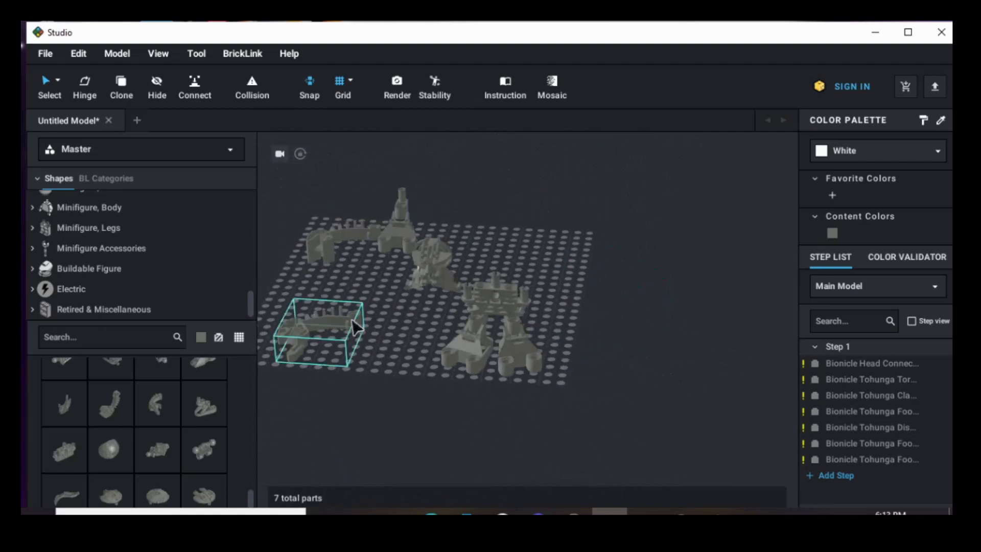
left_click_drag(355, 327, 470, 291)
left_click(328, 353)
left_click_drag(368, 207, 526, 300)
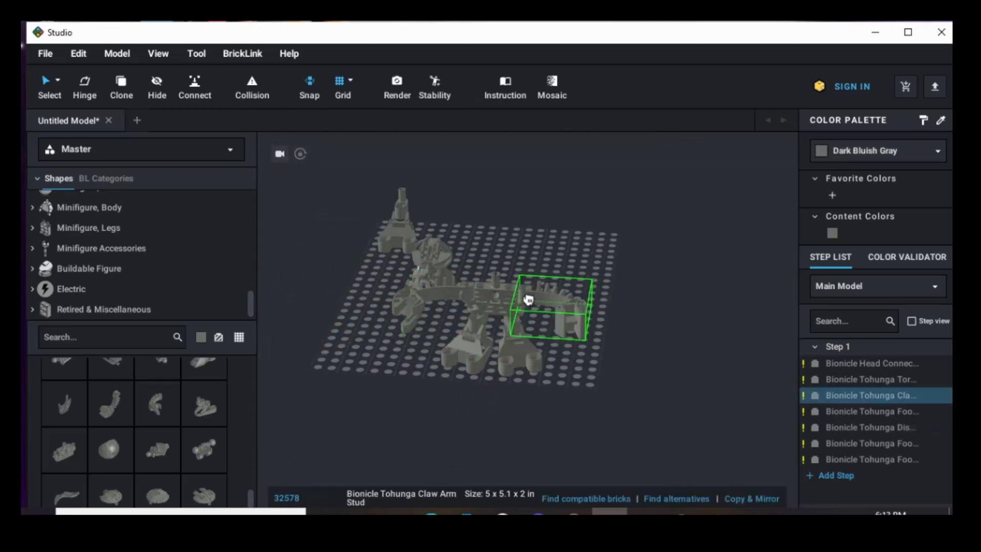
left_click(587, 225)
Step: Move the head connector block onto the torso's top peg, and deselect it
left_click_drag(436, 271, 497, 285)
left_click(596, 255)
mouse_move(596, 255)
right_mouse_down()
mouse_move(573, 235)
mouse_move(525, 244)
mouse_move(538, 247)
mouse_move(518, 255)
mouse_move(530, 269)
mouse_move(508, 260)
mouse_move(519, 245)
mouse_move(607, 246)
right_mouse_up()
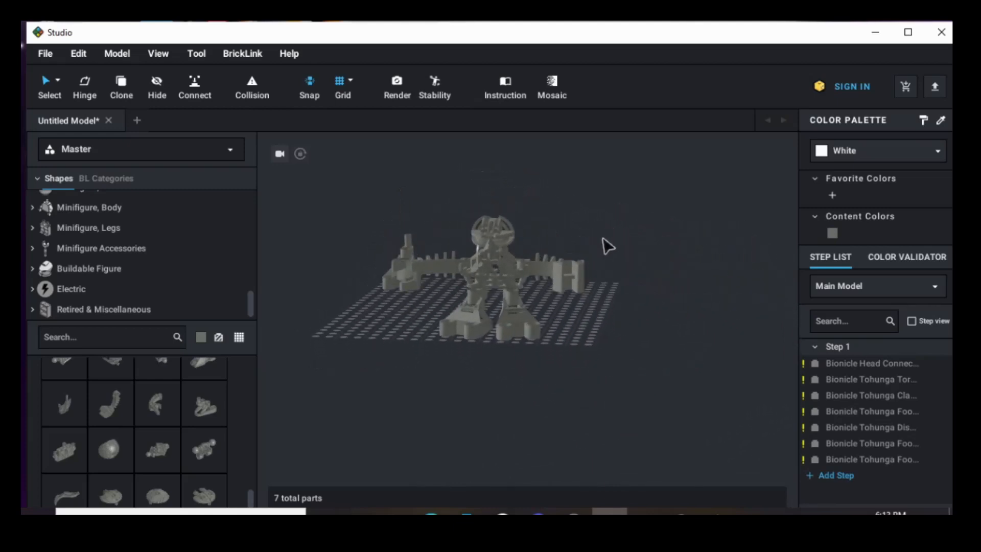
scroll(598, 334, "up", 3)
right_click_drag(583, 290, 639, 343)
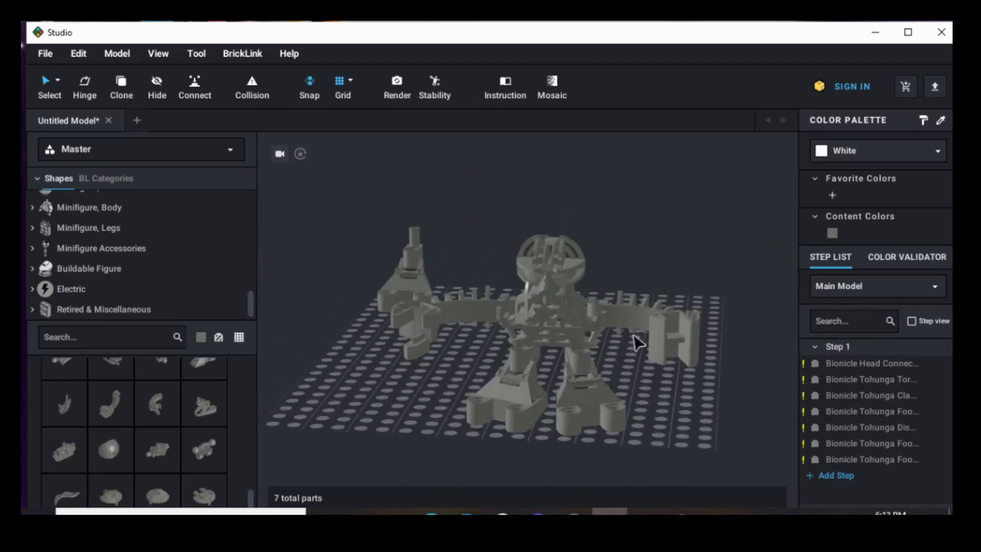
Step: Delete the spare foot standing apart behind the assembled figure
left_click(575, 408)
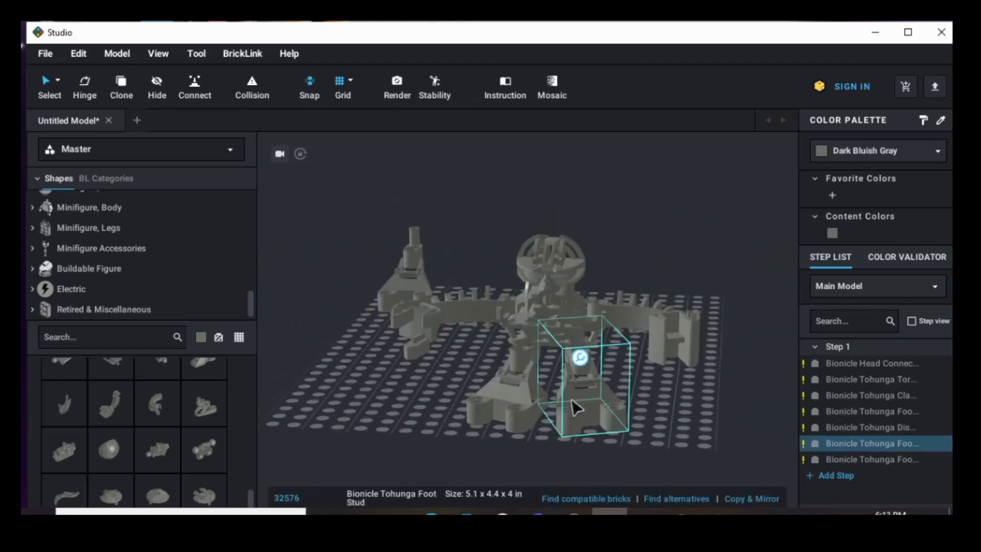
left_click(417, 255)
key("Delete")
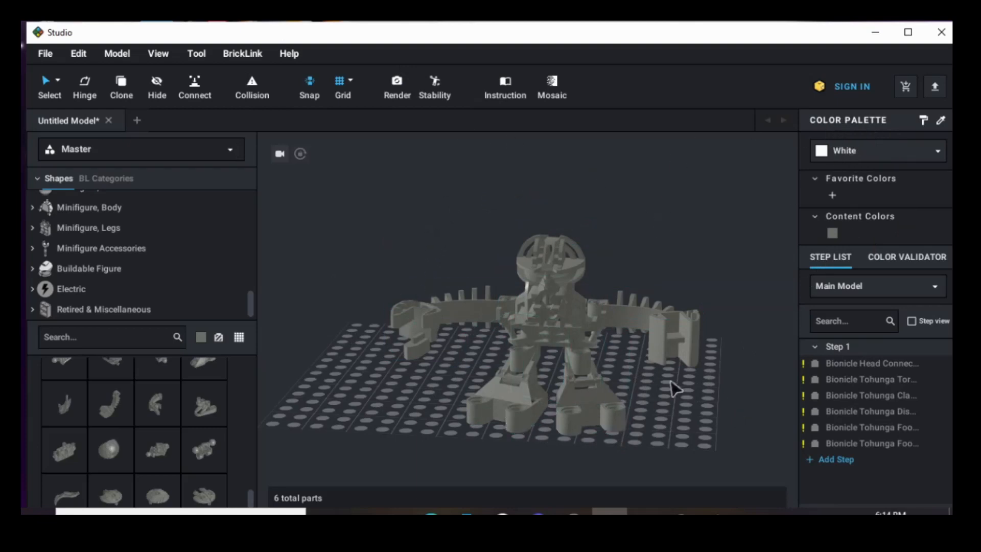
Step: Select the feet, both arms and the head connector block in turn to check the figure's individual parts
left_click(587, 391)
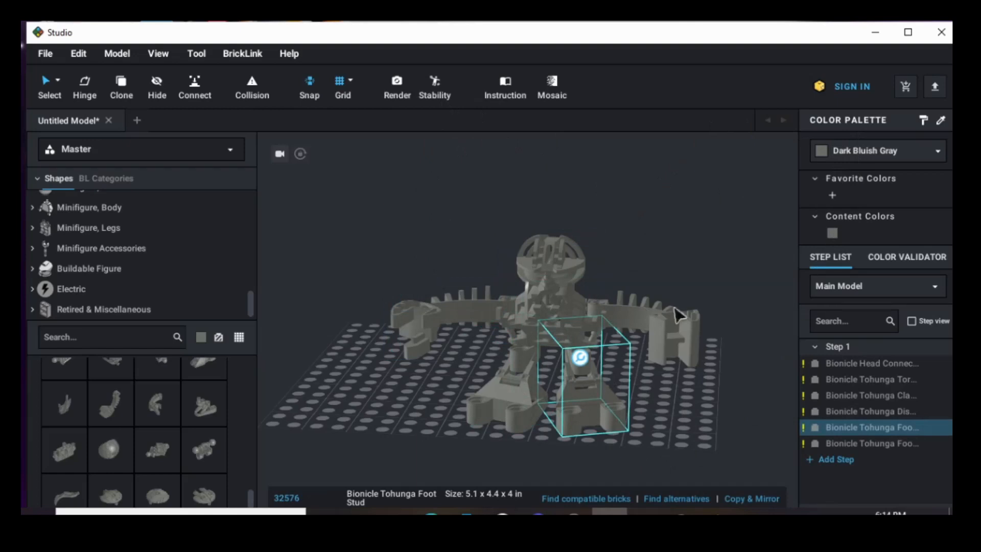
left_click(643, 327)
left_click(470, 319)
left_click(529, 407)
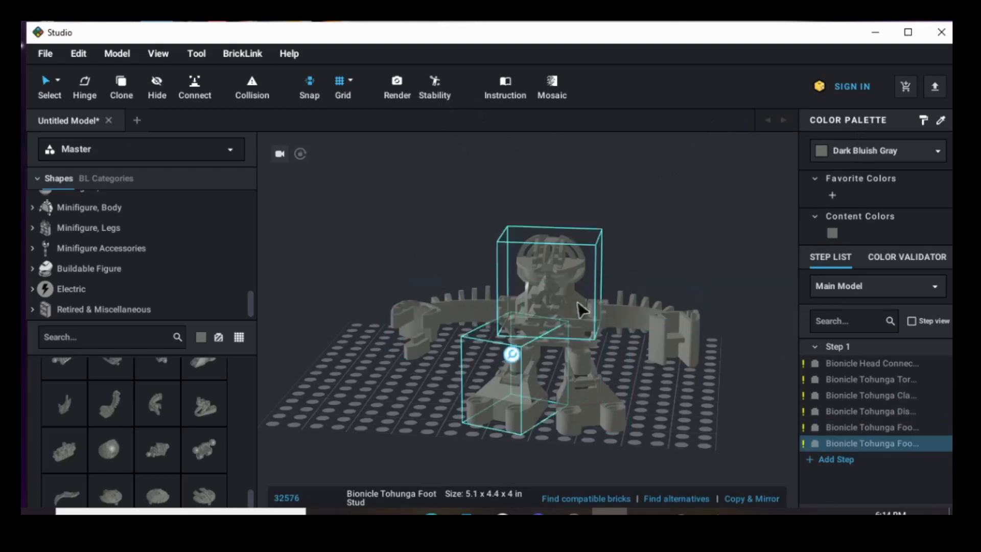
left_click(562, 314)
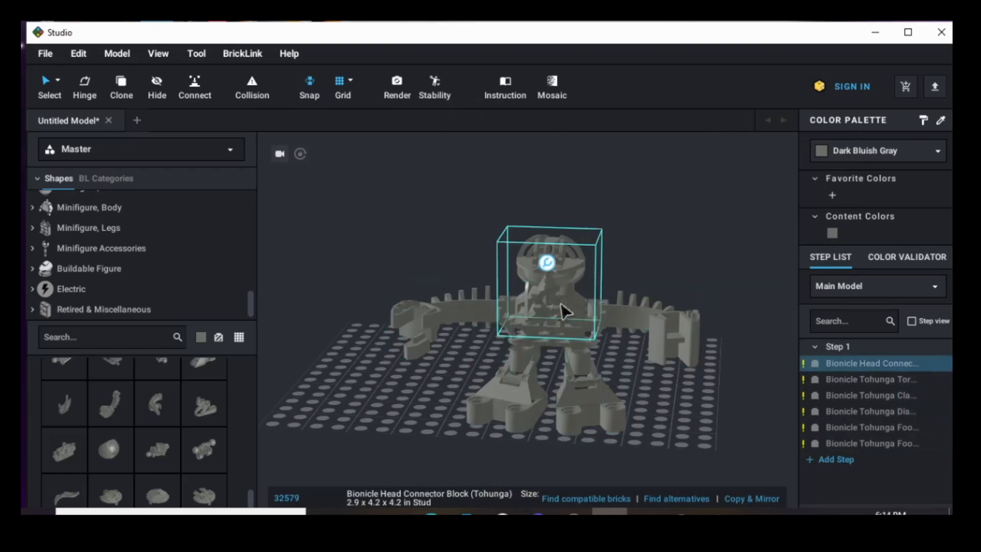
Step: Select the foot on the claw arm's side and hide its unavailable colors in the color list
left_click(587, 396)
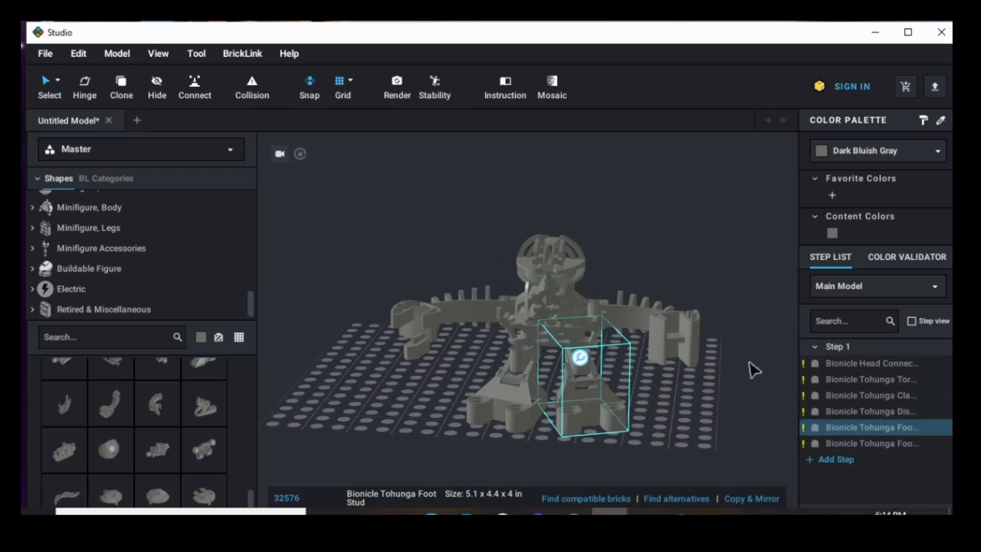
left_click(847, 152)
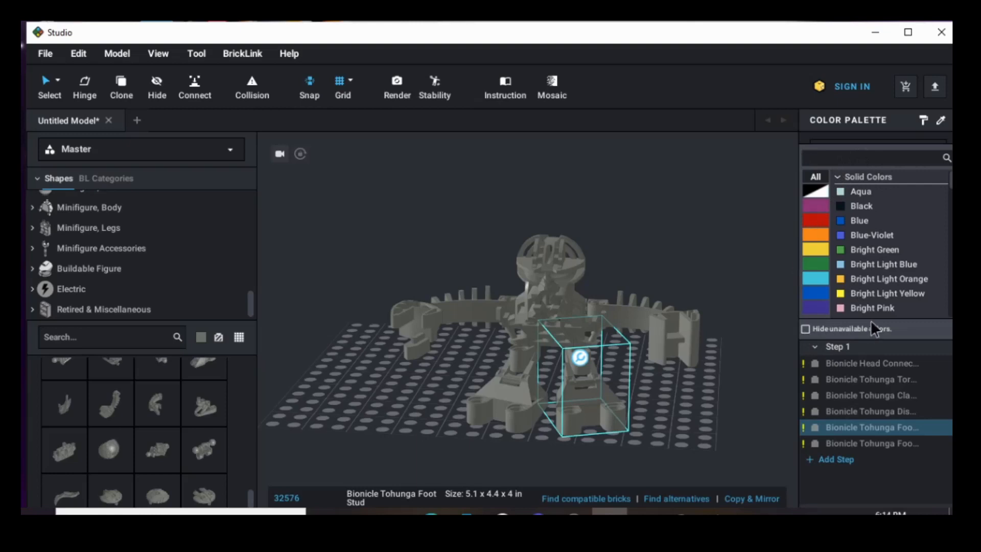
left_click(805, 329)
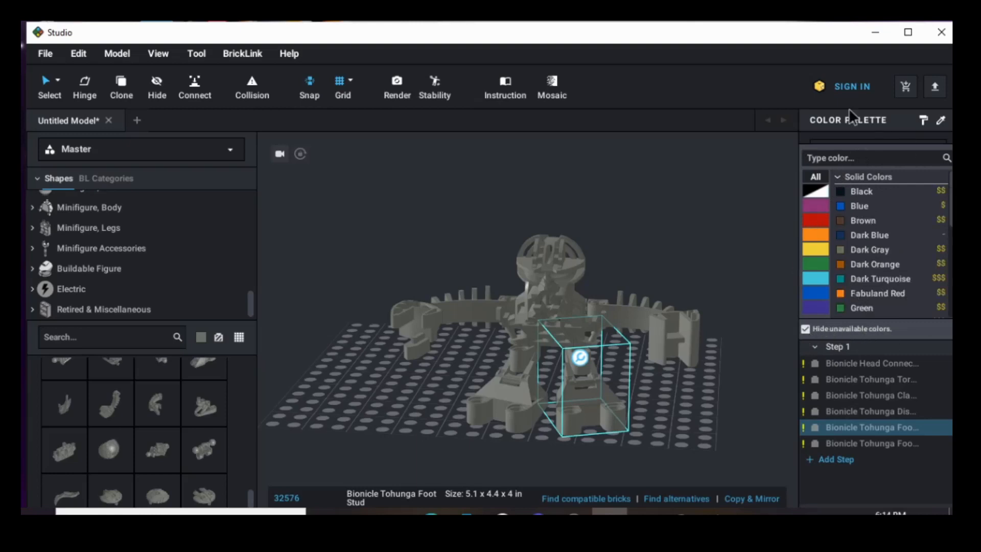
Step: Look through the colors available for the selected foot, color it Blue, and deselect it
scroll(872, 227, "down", 4)
scroll(869, 276, "up", 3)
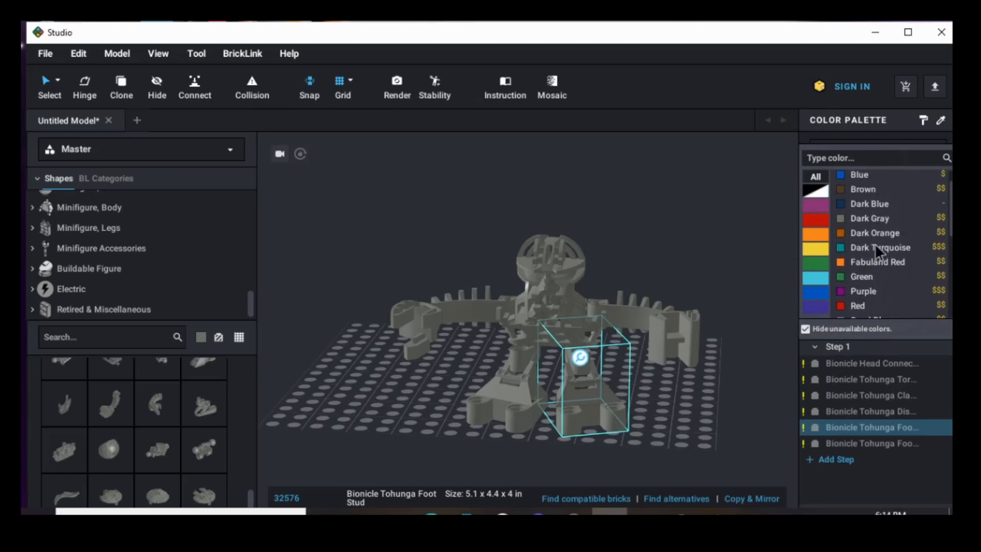
scroll(875, 244, "up", 1)
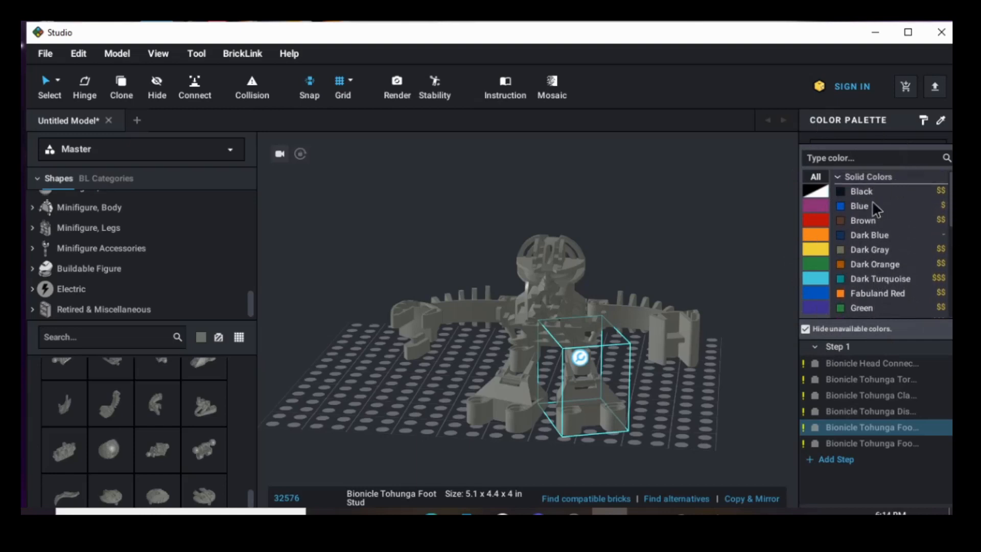
scroll(872, 200, "down", 4)
scroll(876, 234, "down", 4)
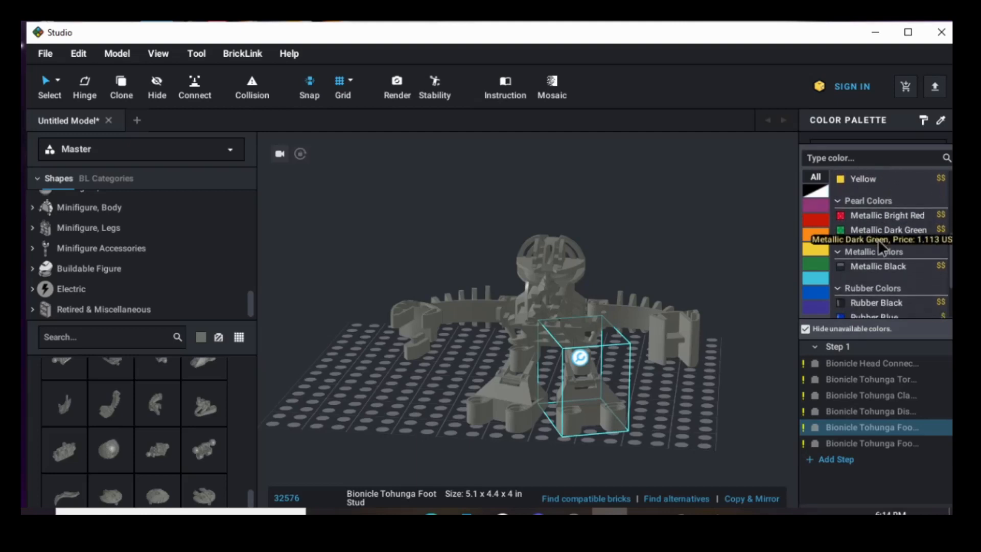
scroll(897, 233, "up", 5)
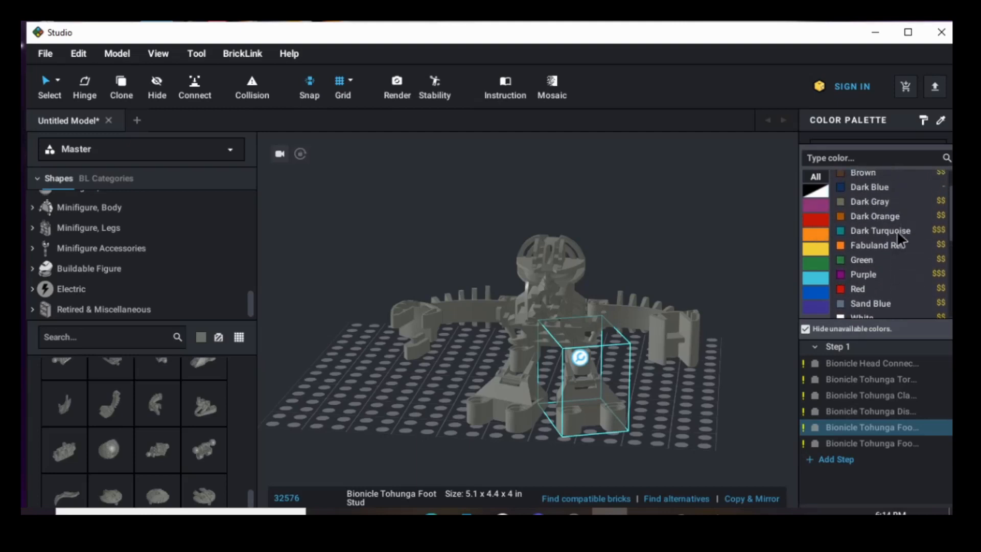
scroll(897, 231, "up", 2)
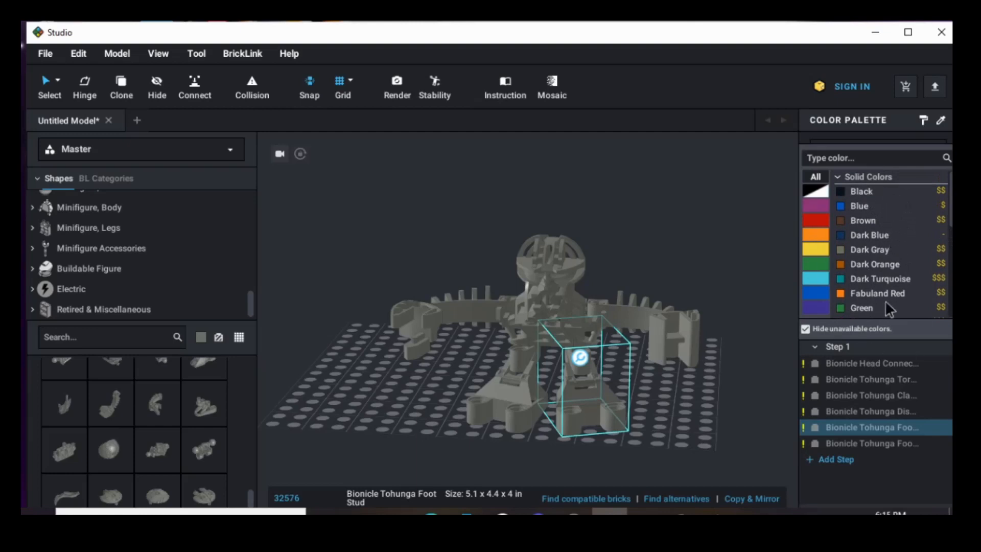
scroll(868, 247, "down", 3)
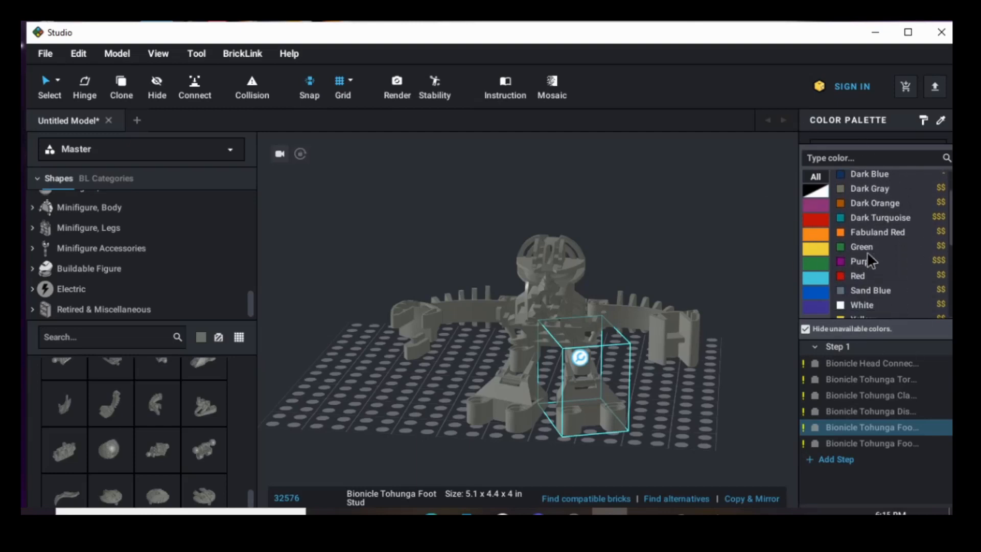
scroll(888, 271, "down", 1)
scroll(887, 272, "up", 4)
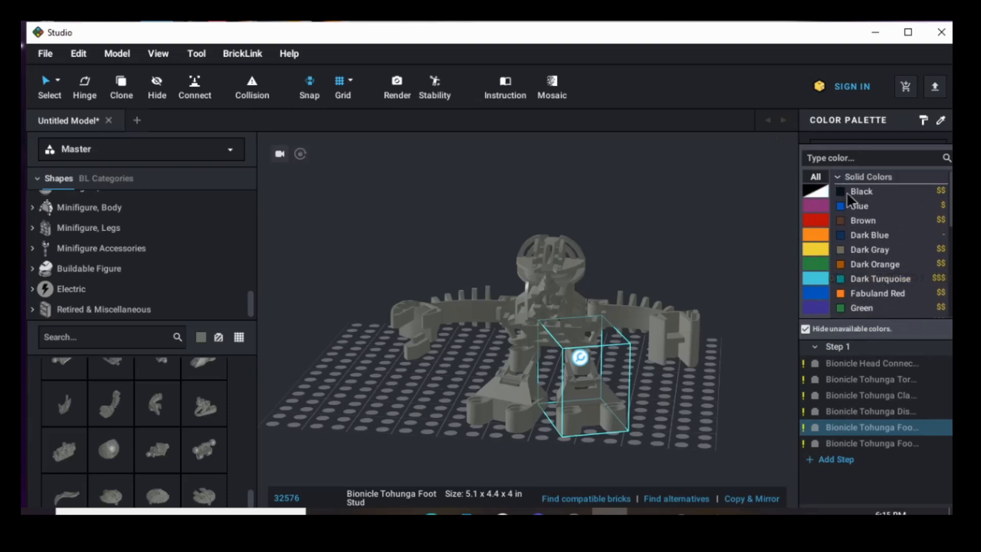
left_click(854, 206)
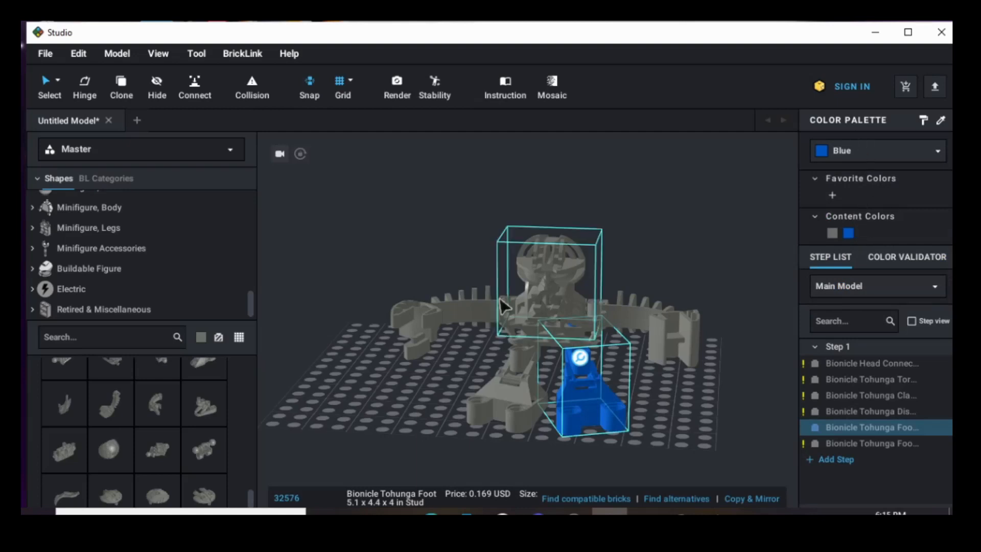
left_click(683, 438)
Step: Show unavailable colors again for the blue foot, recolor it Glitter Trans-Neon Green, and deselect it
left_click(619, 443)
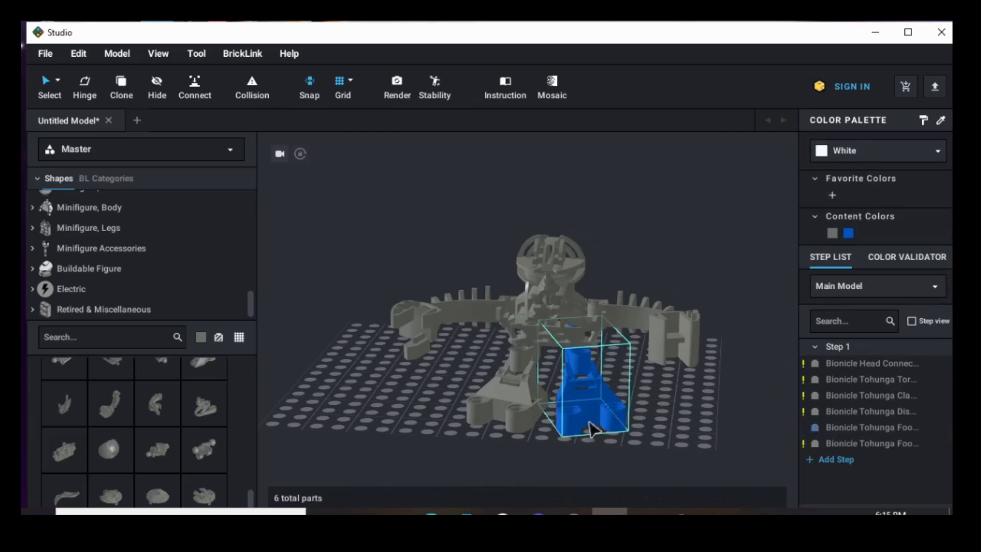
left_click(824, 153)
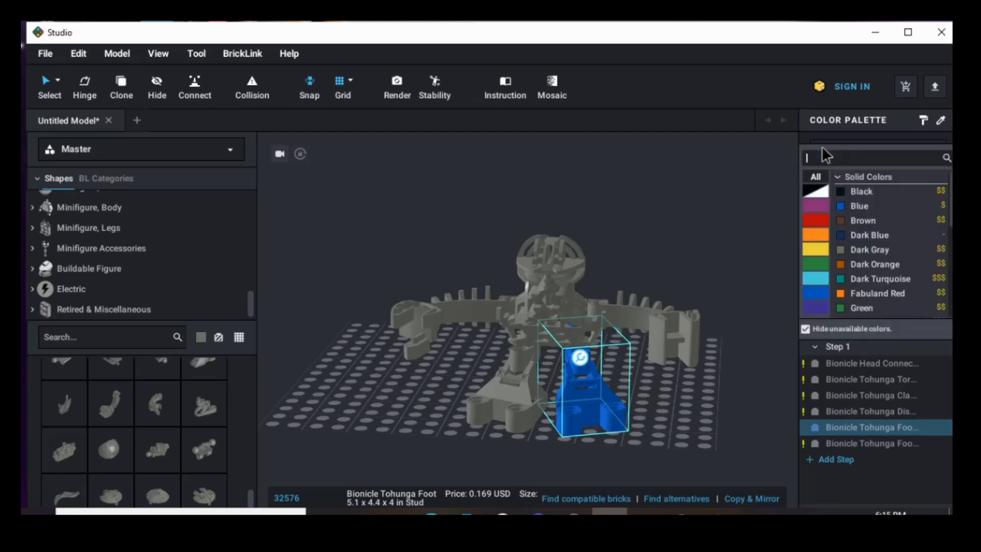
left_click(807, 329)
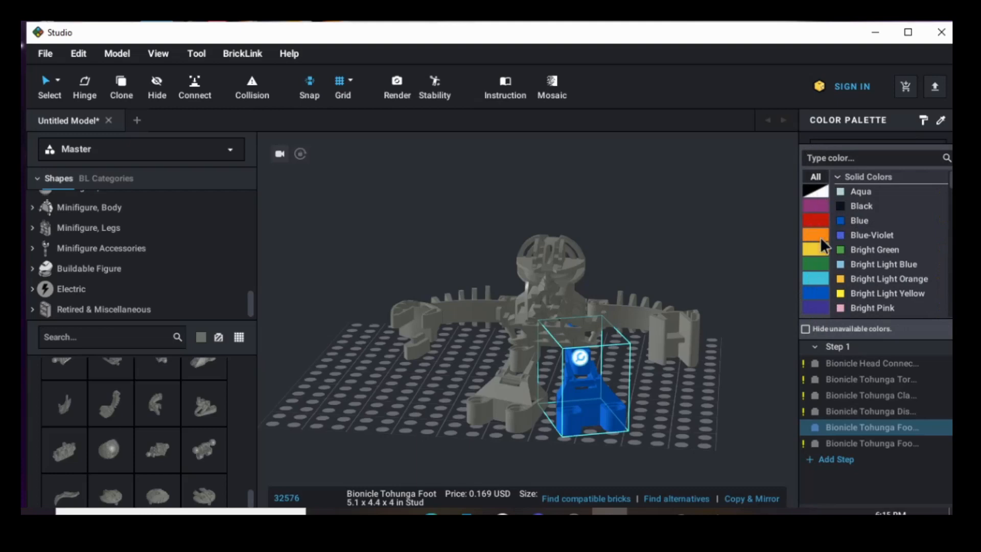
scroll(872, 244, "down", 5)
scroll(926, 219, "down", 3)
scroll(926, 219, "down", 10)
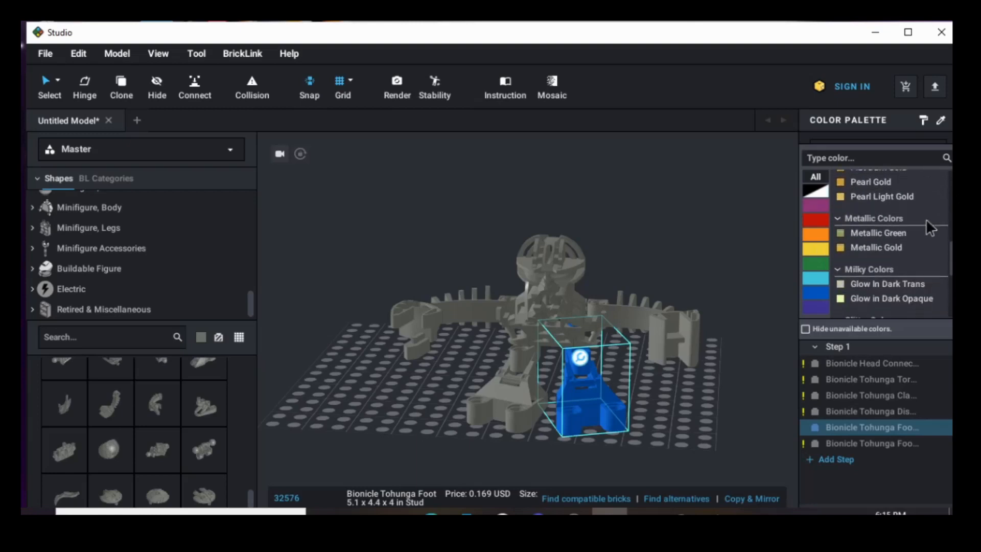
scroll(926, 218, "down", 4)
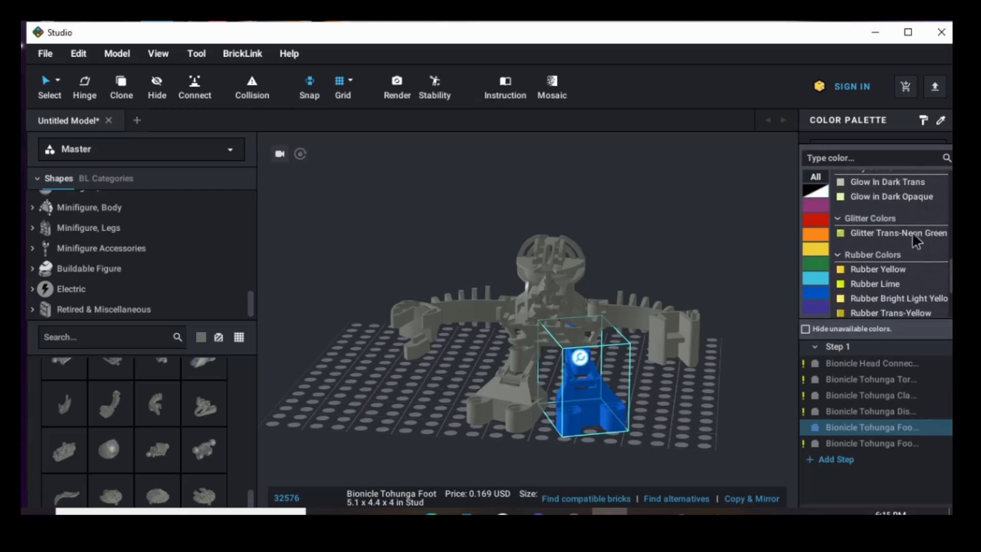
left_click(914, 236)
left_click(694, 415)
right_click_drag(679, 416, 696, 425)
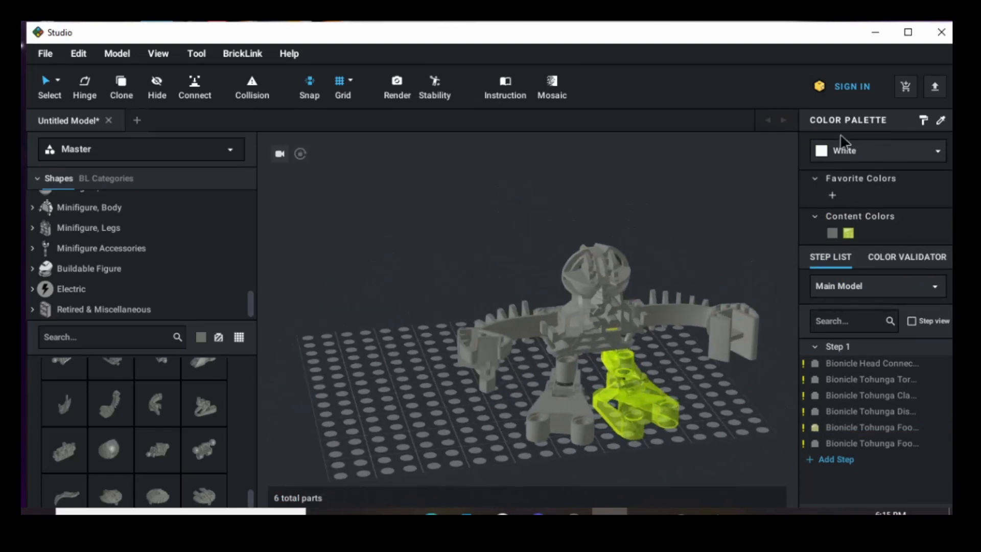
Step: Choose Luminous Yellow as the current color with no part selected
left_click(896, 154)
scroll(857, 231, "down", 5)
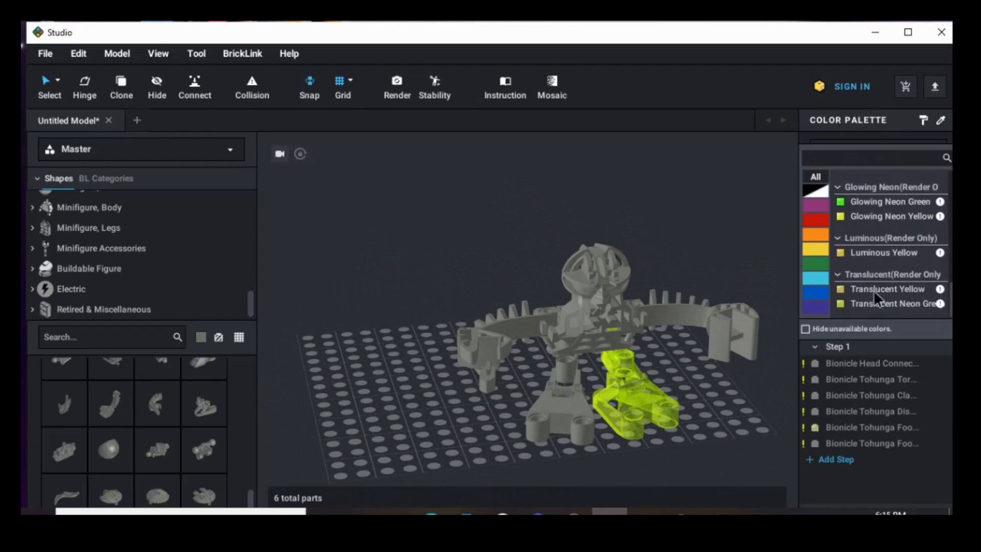
left_click(889, 251)
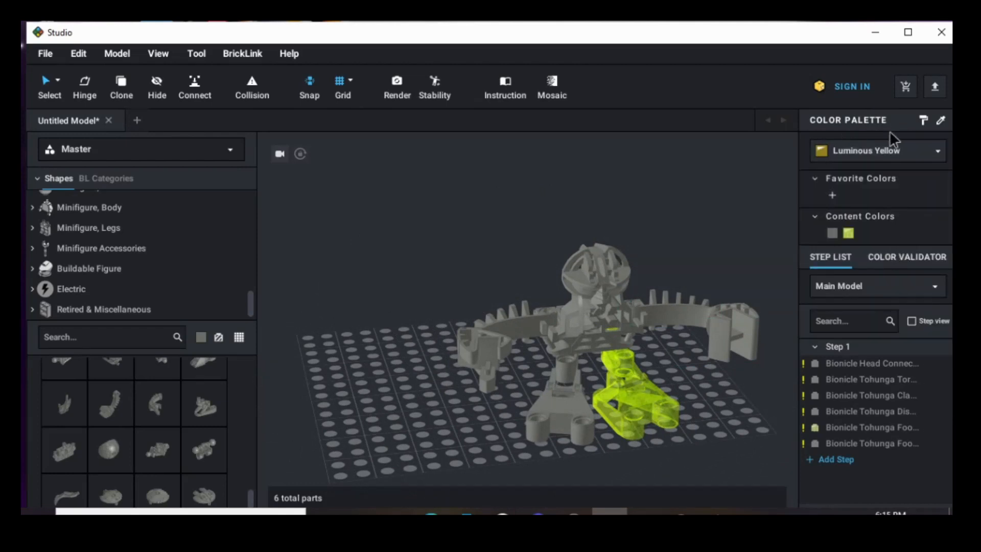
Step: Select the neon green foot and recolor it Translucent Yellow
left_click(643, 404)
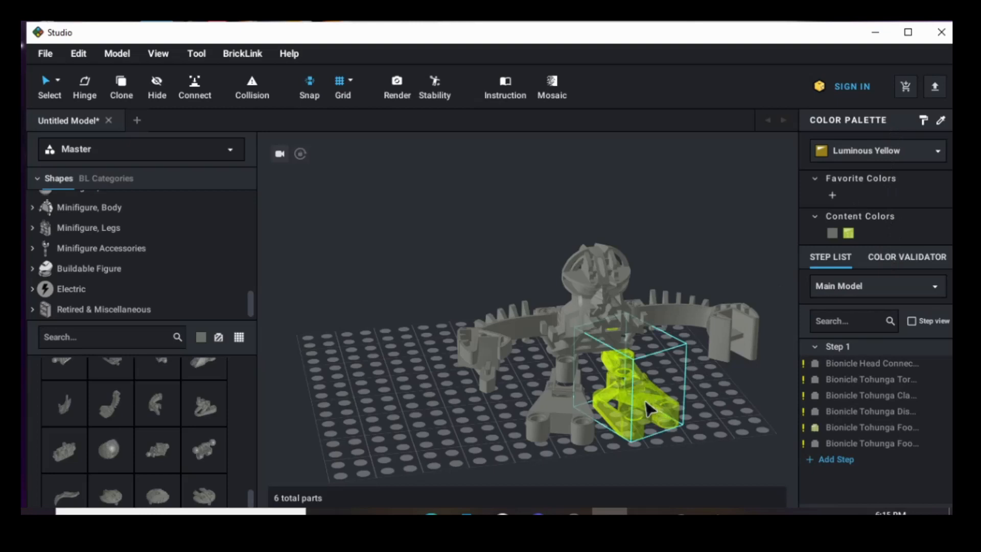
left_click(889, 150)
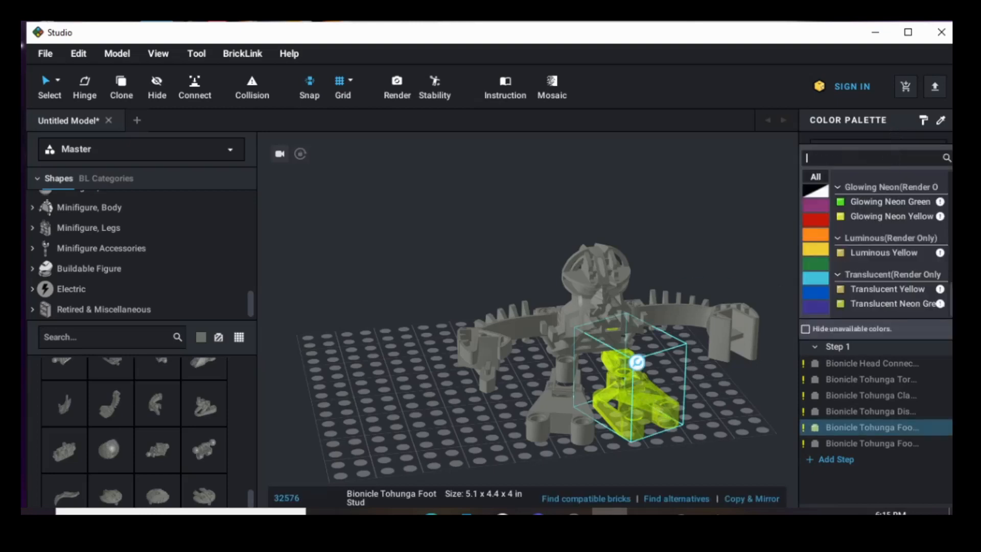
left_click(889, 289)
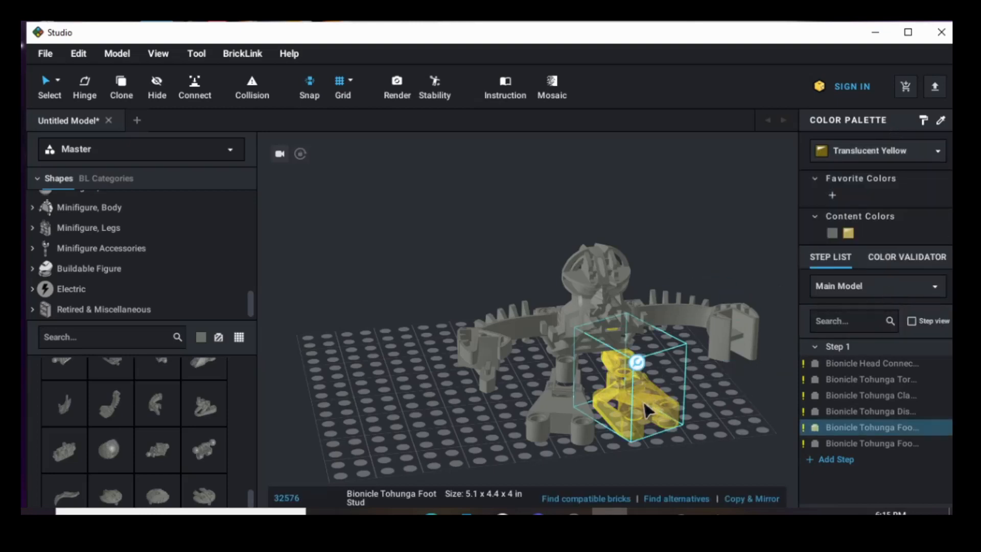
Step: Change the selected foot's color to Luminous Yellow and inspect it from different angles
left_click(900, 150)
left_click(875, 254)
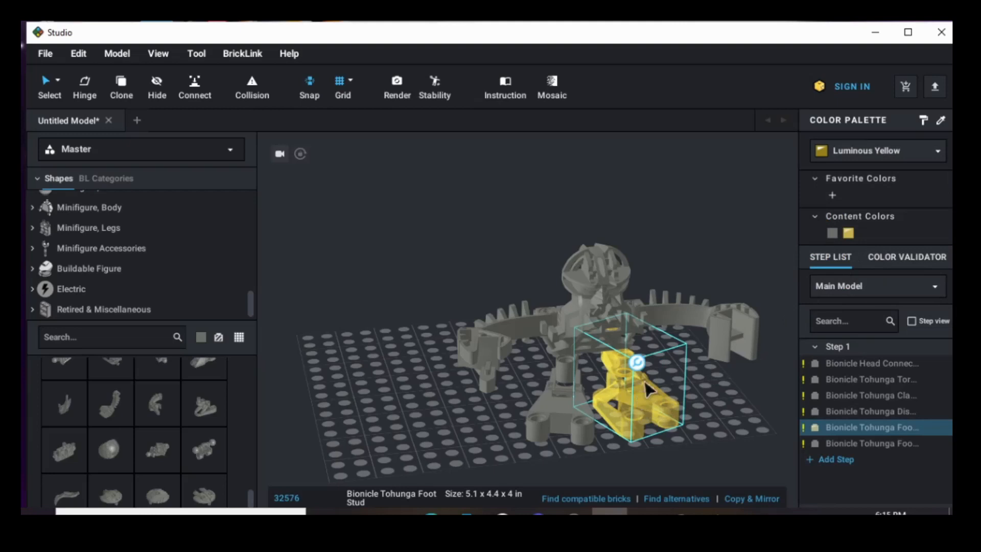
right_click_drag(666, 432, 664, 405)
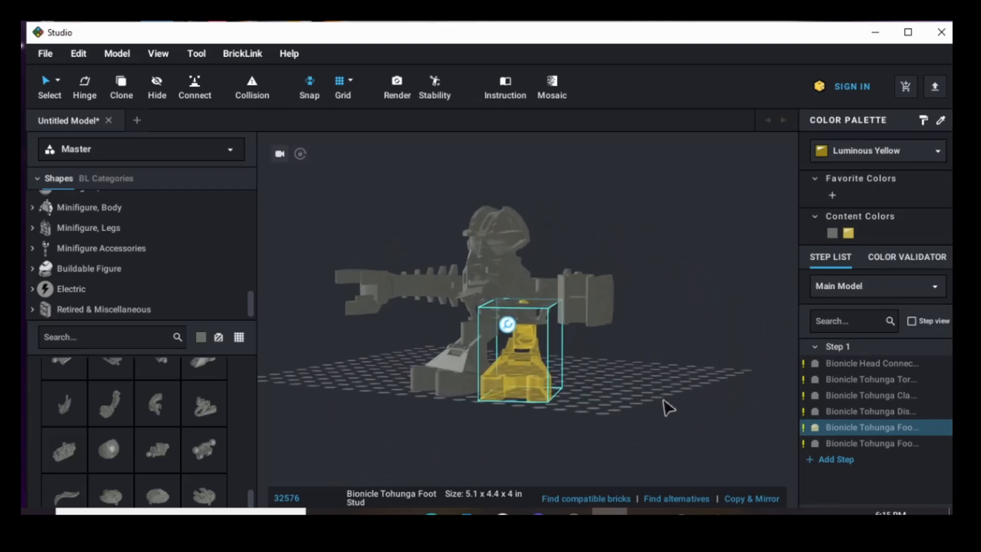
right_click_drag(580, 400, 620, 410)
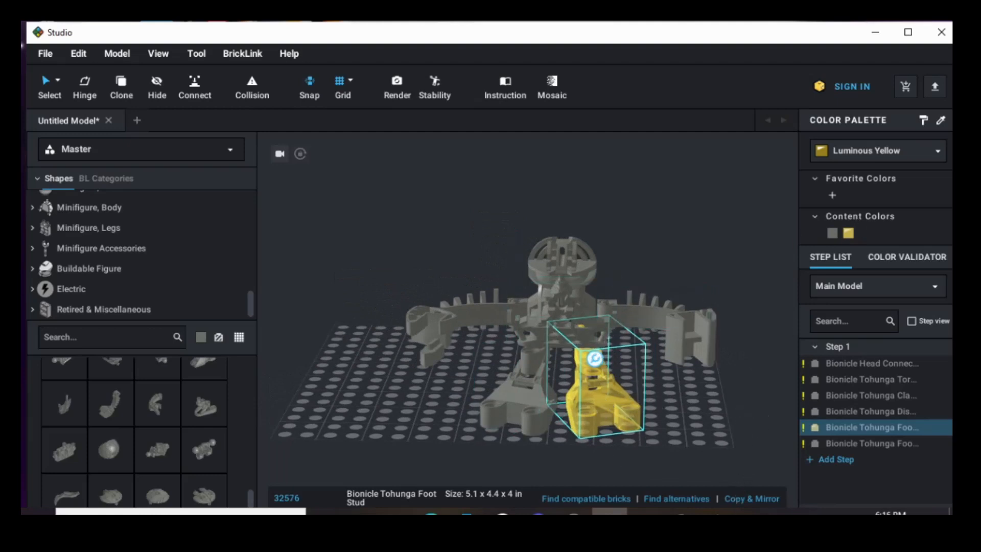
Step: Hide the unavailable colors and recolor the selected Luminous Yellow foot Blue
left_click(865, 146)
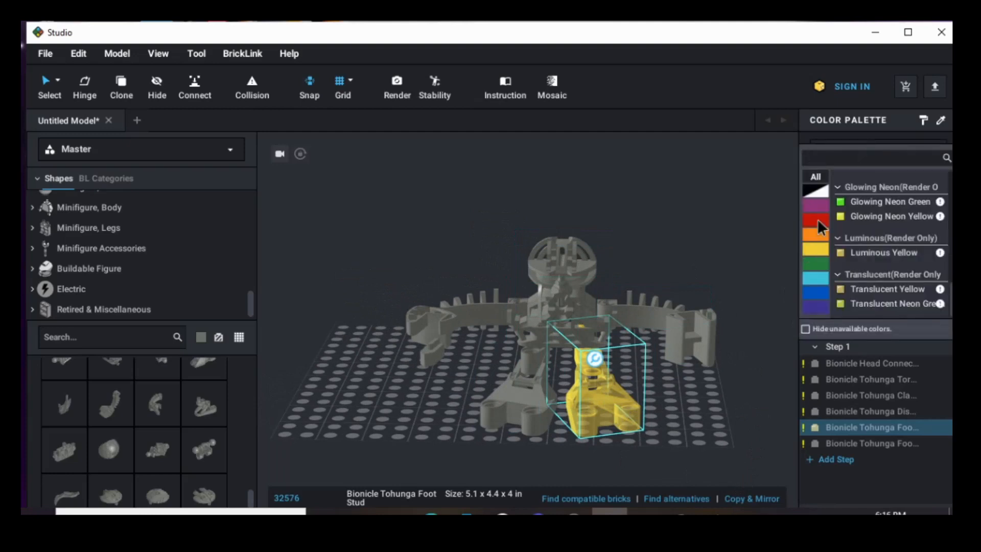
scroll(857, 228, "down", 3)
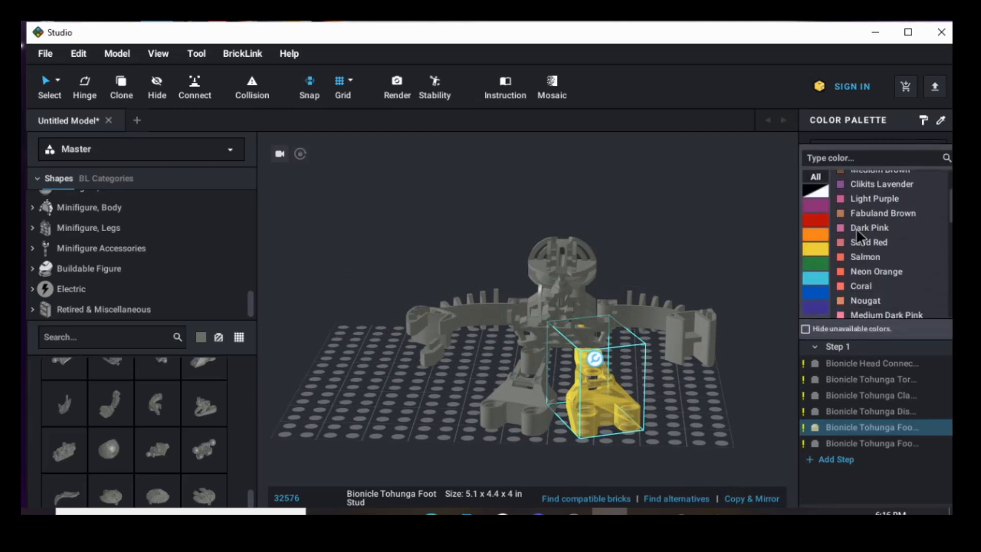
left_click(807, 328)
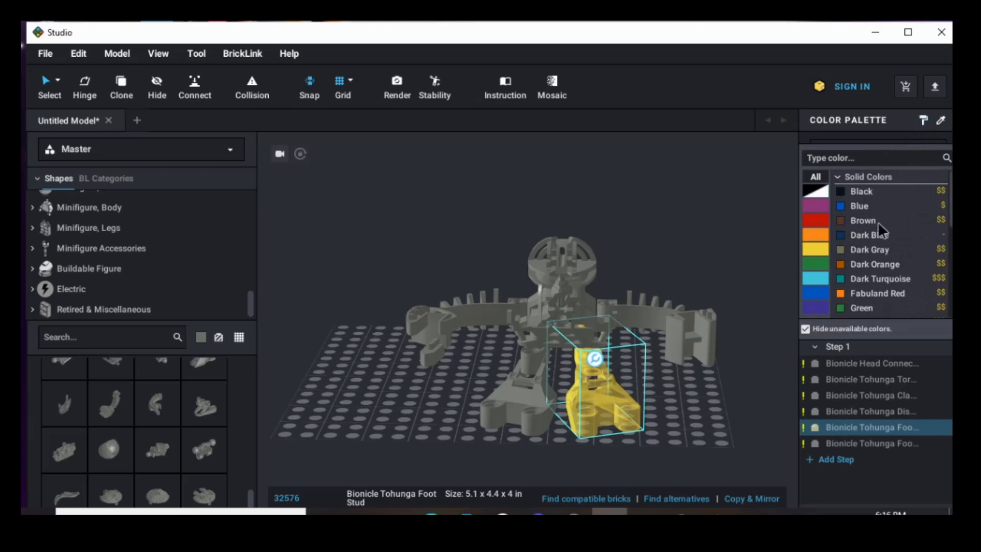
scroll(877, 231, "down", 5)
scroll(877, 232, "up", 3)
scroll(877, 225, "up", 2)
left_click(868, 196)
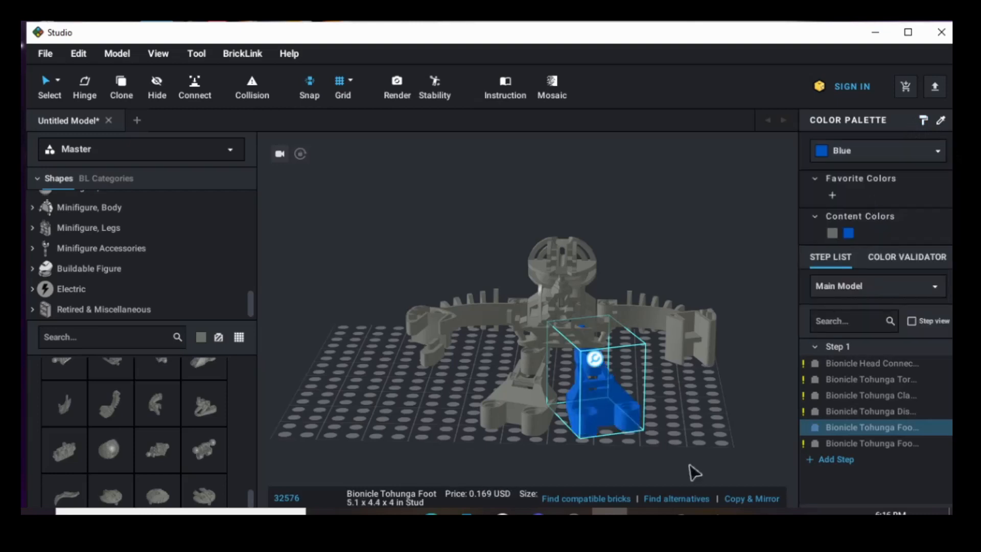
Step: Select the remaining gray foot and recolor it Blue to match the other one
left_click(554, 432)
left_click(526, 408)
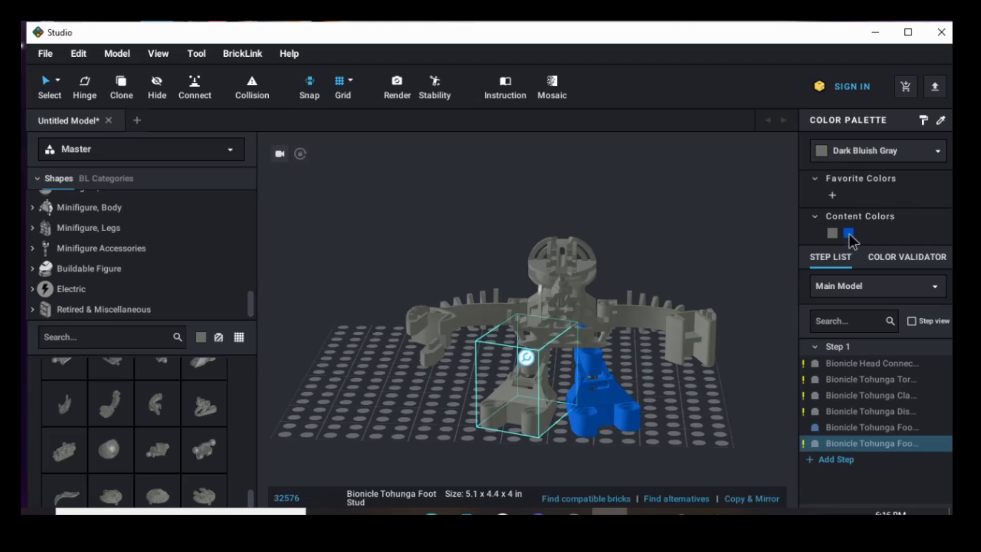
left_click(848, 233)
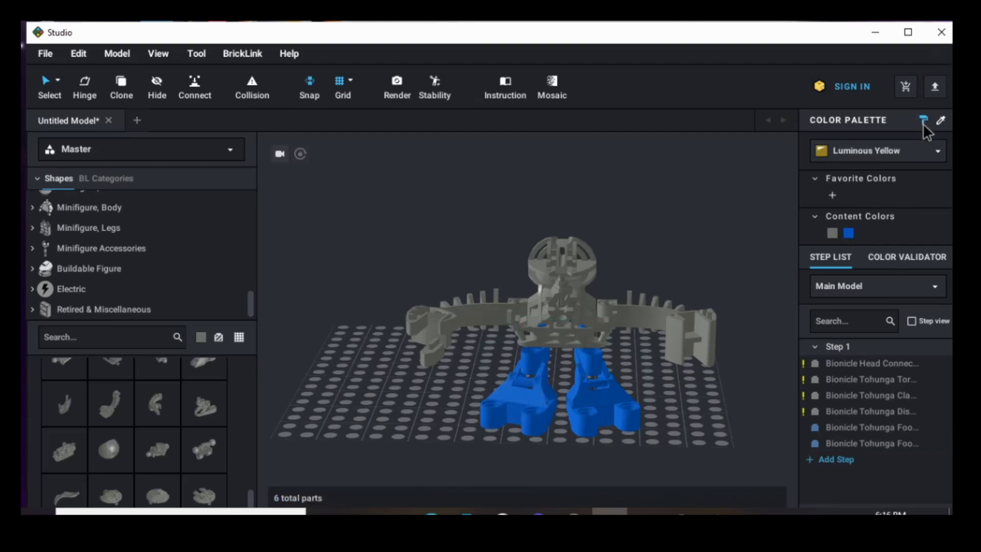
Step: With the color painting tool, paint both arms, the torso and the head connector Blue
left_click(849, 233)
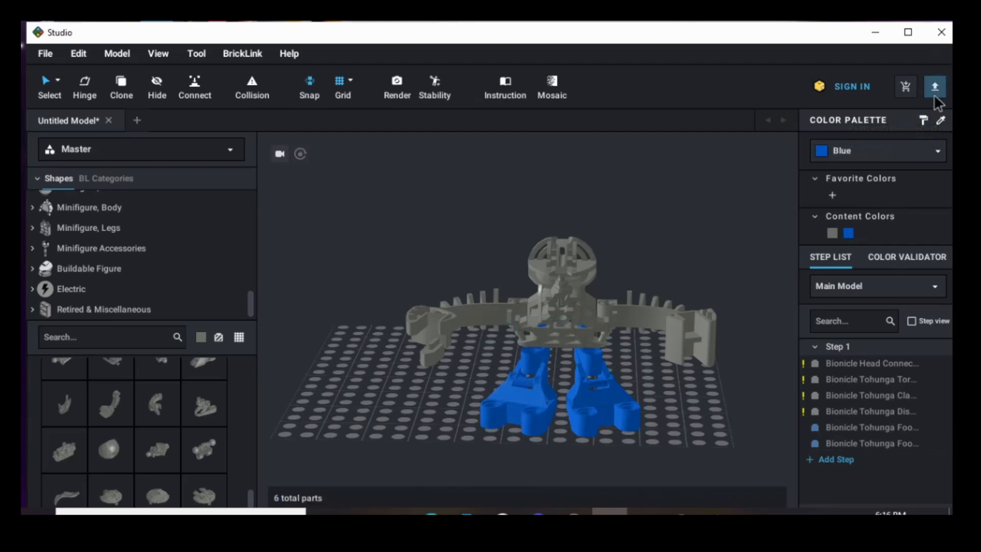
left_click(924, 121)
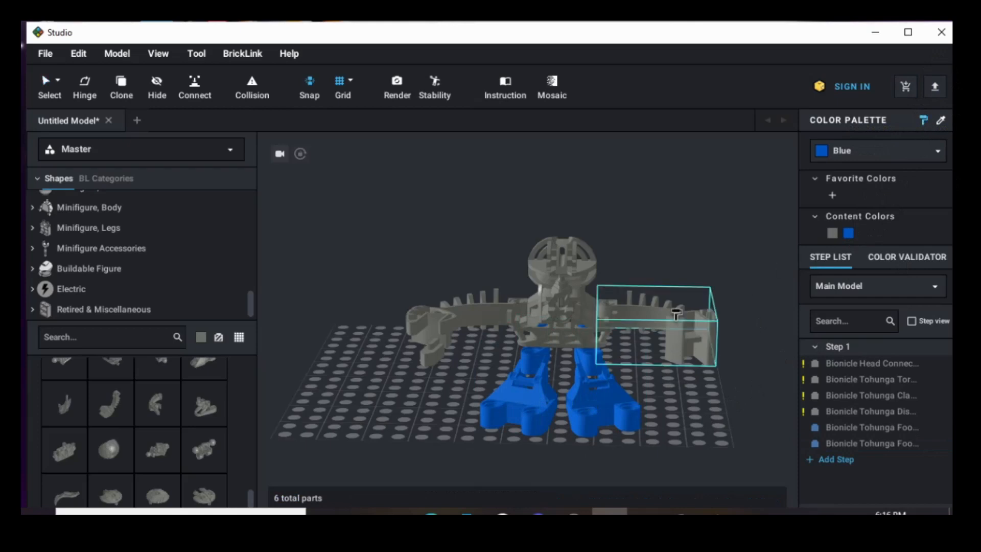
left_click(677, 313)
left_click(458, 327)
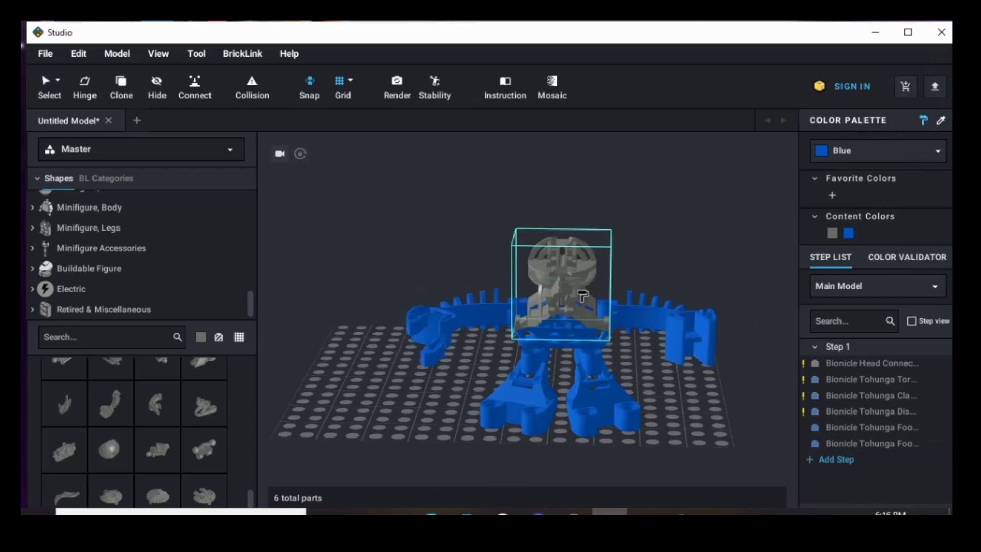
left_click(582, 302)
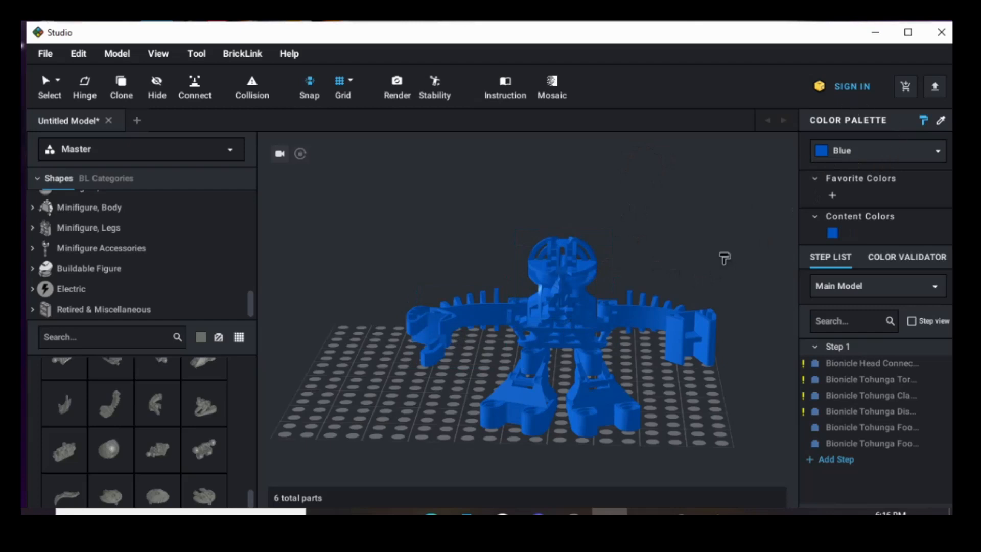
Step: Choose Red from the red color group, paint the torso and both arms with it, and leave painting mode
left_click(824, 152)
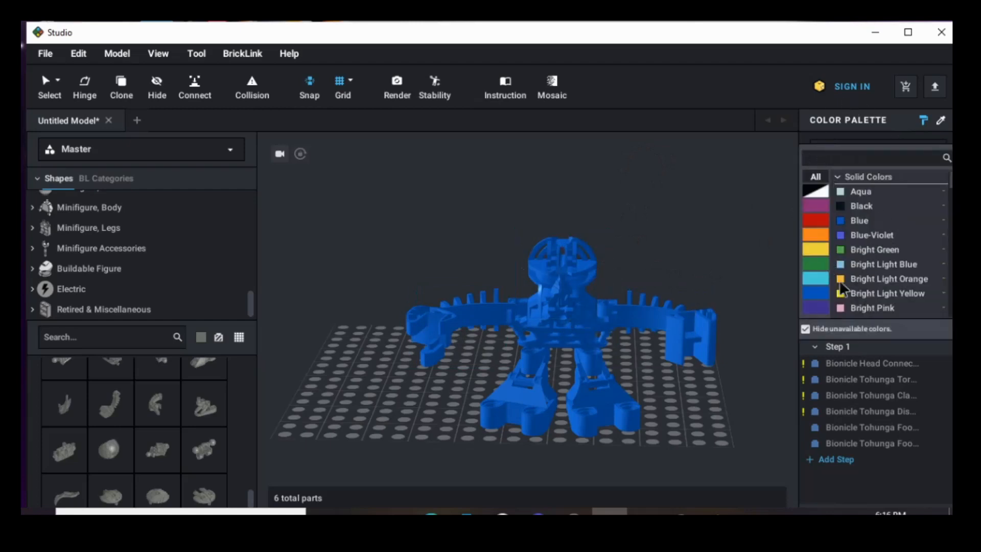
scroll(892, 215, "down", 5)
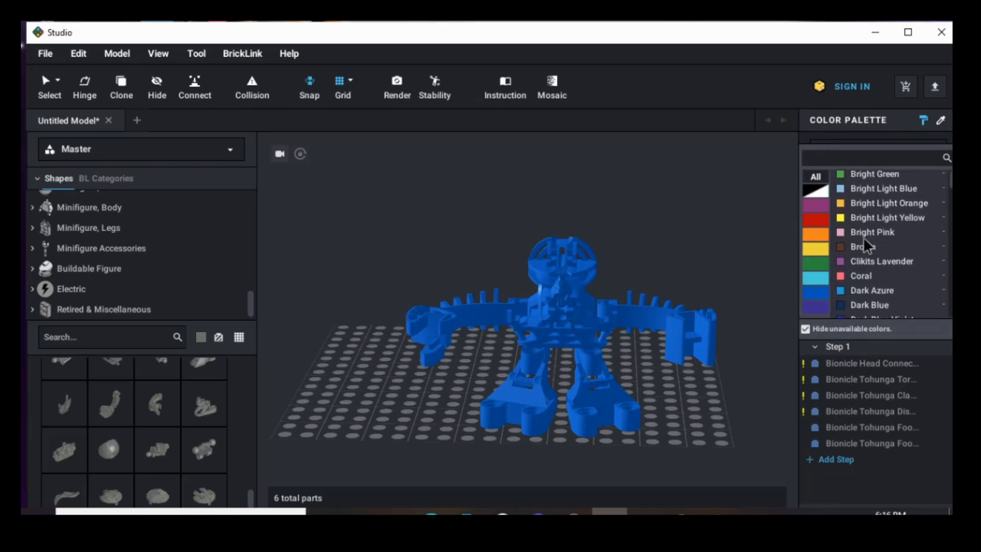
scroll(865, 305, "up", 3)
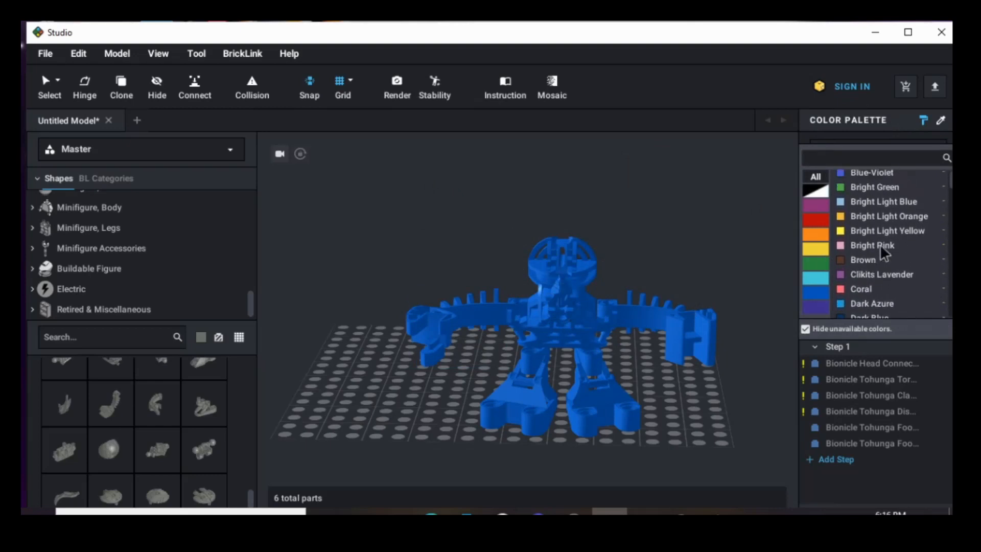
left_click(814, 224)
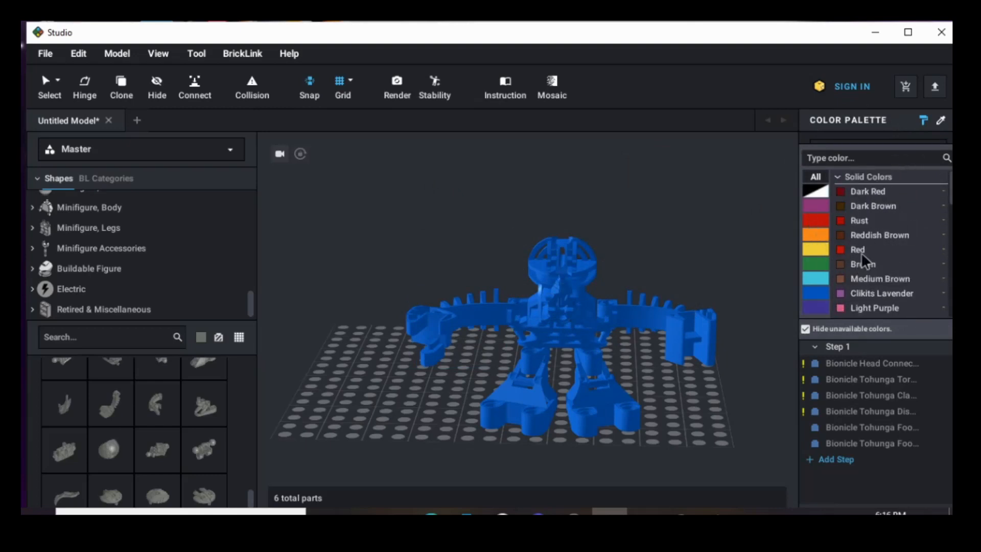
left_click(863, 252)
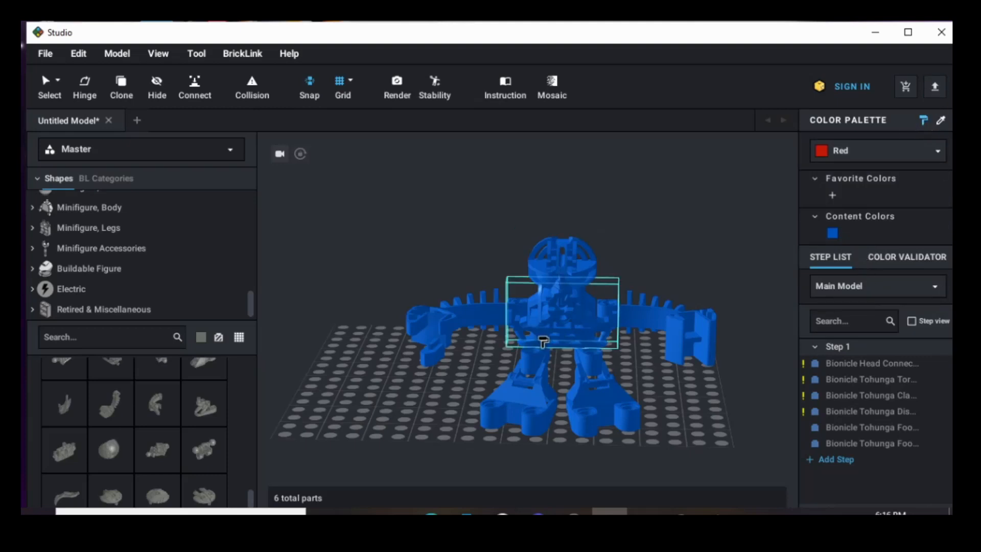
left_click(558, 337)
left_click(440, 322)
left_click(657, 327)
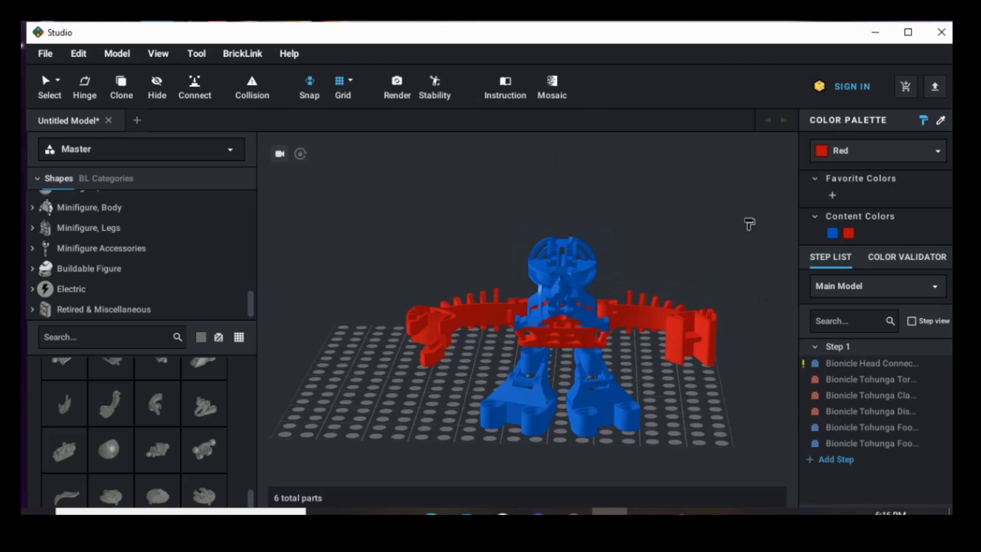
left_click(924, 120)
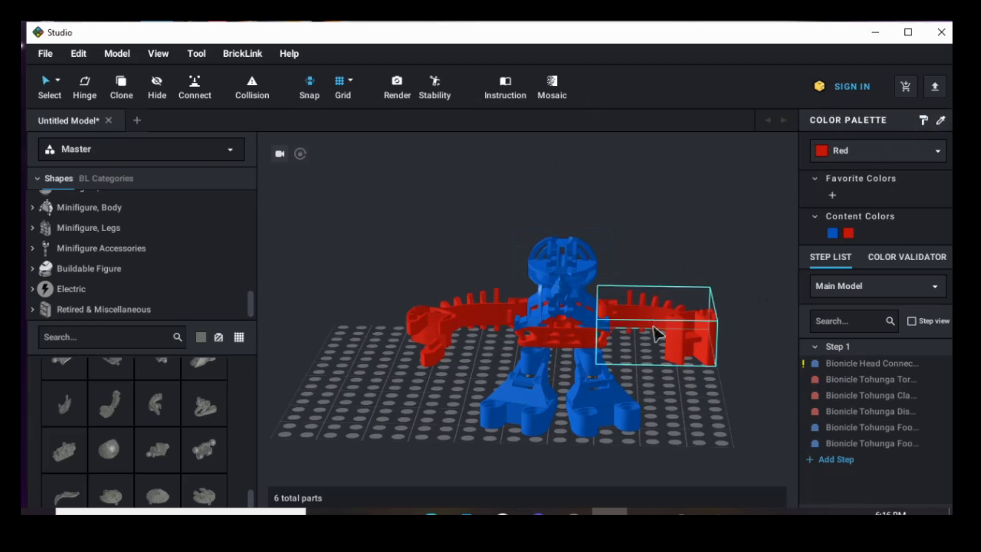
Step: Select the head connector block, recolor it Dark Gray from its available colors, and deselect it
left_click(581, 307)
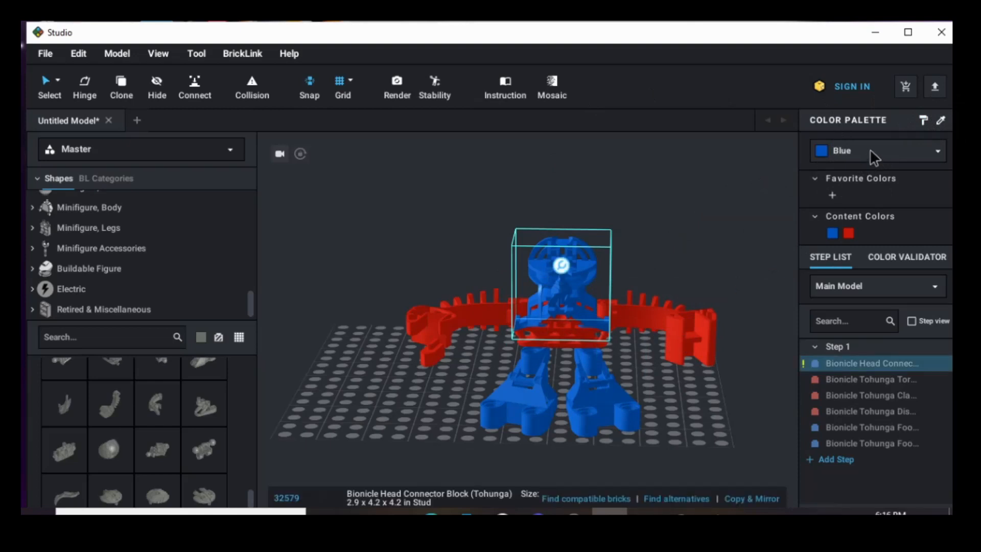
right_click_drag(670, 448, 708, 449)
scroll(758, 299, "up", 2)
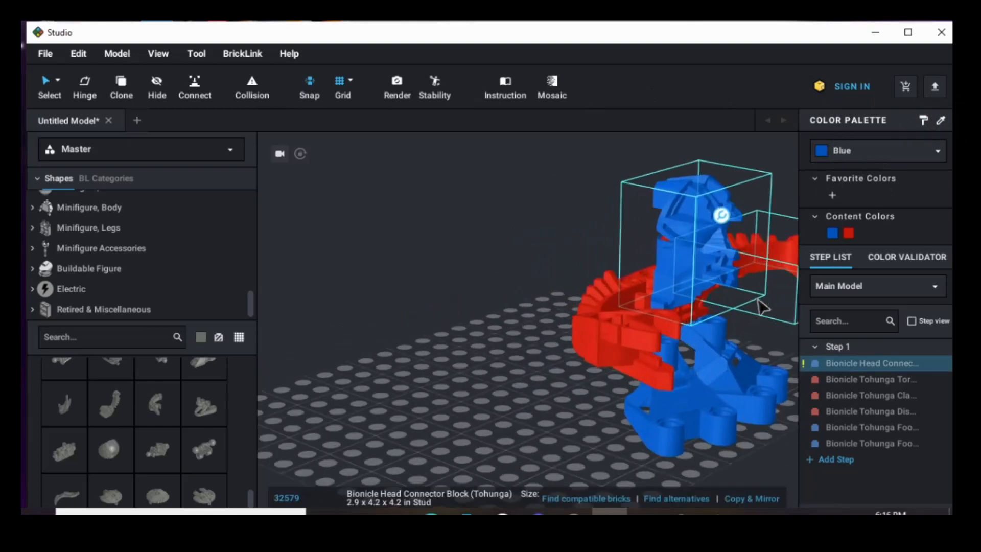
scroll(761, 307, "up", 1)
right_click_drag(742, 349, 488, 201)
scroll(488, 201, "down", 2)
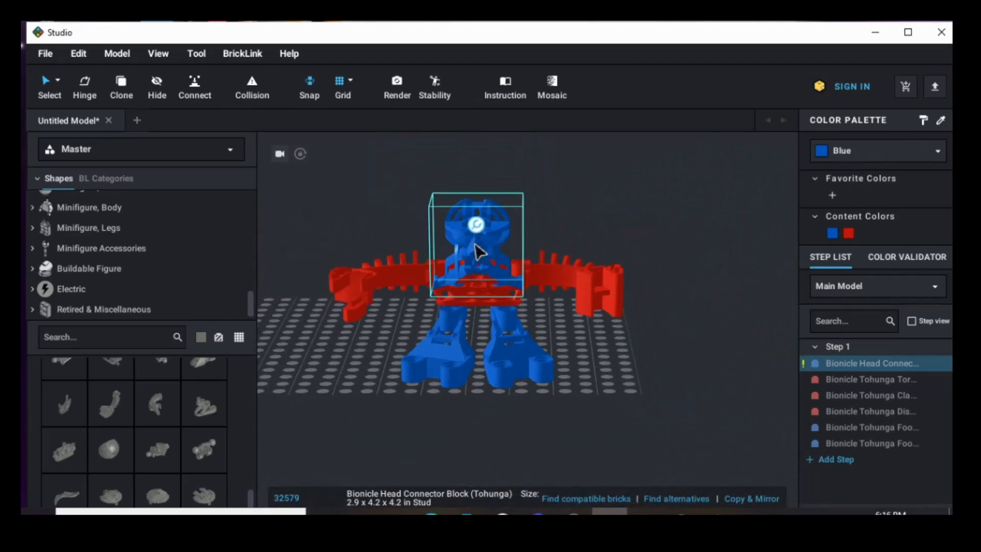
left_click(874, 148)
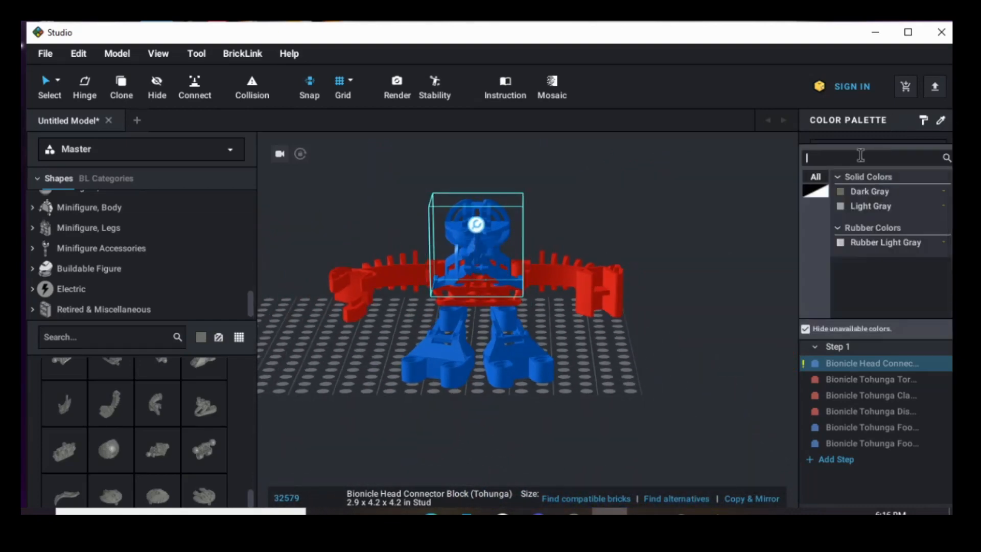
left_click(847, 194)
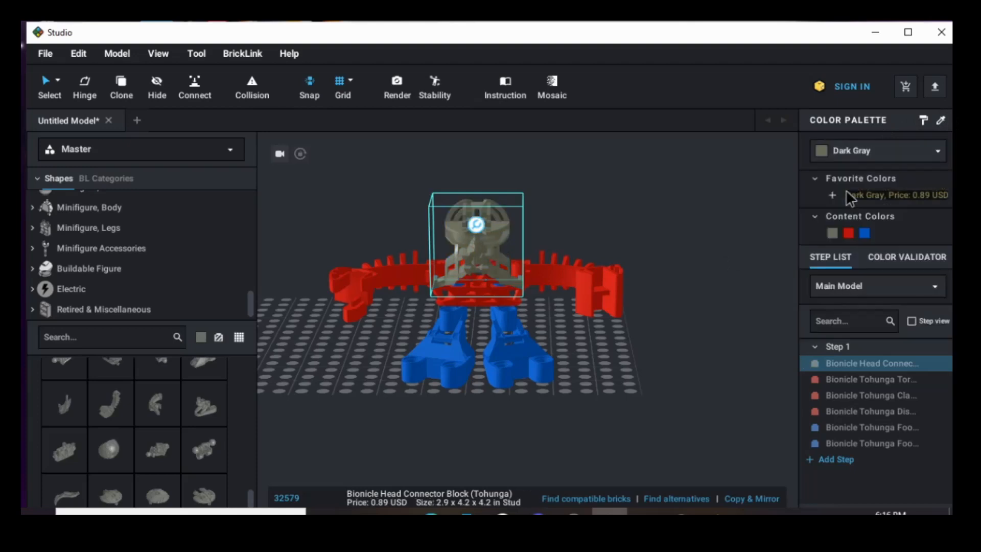
left_click(582, 391)
Step: Place a Bionicle Mask Pakari on the front of the head and discard the extra copy
right_click_drag(580, 392, 602, 406)
scroll(164, 451, "up", 5)
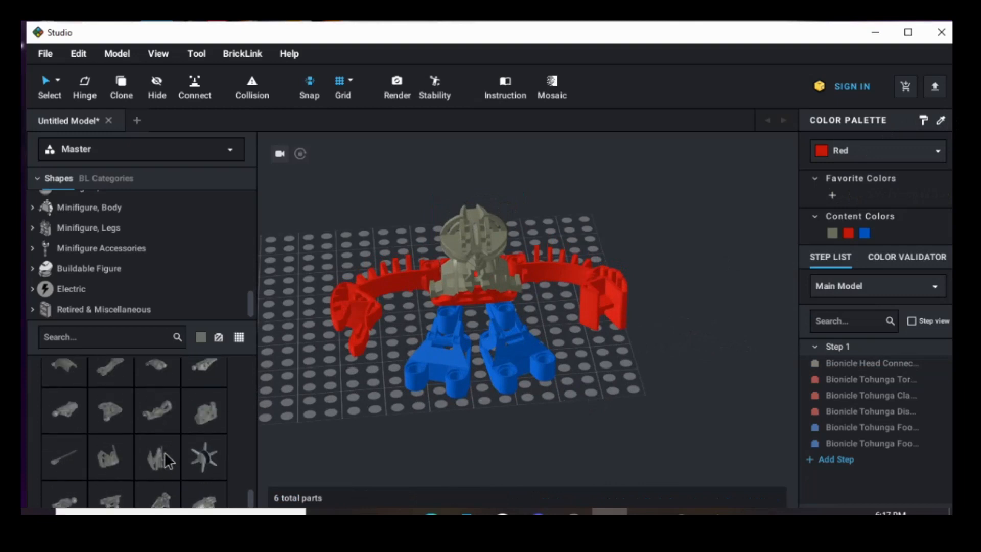
left_click_drag(62, 470, 714, 259)
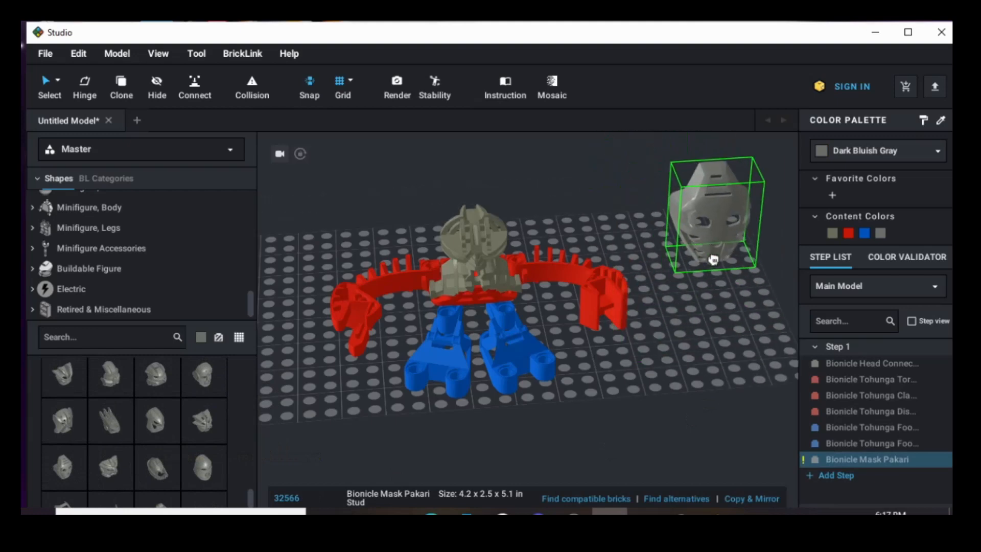
left_click(497, 289)
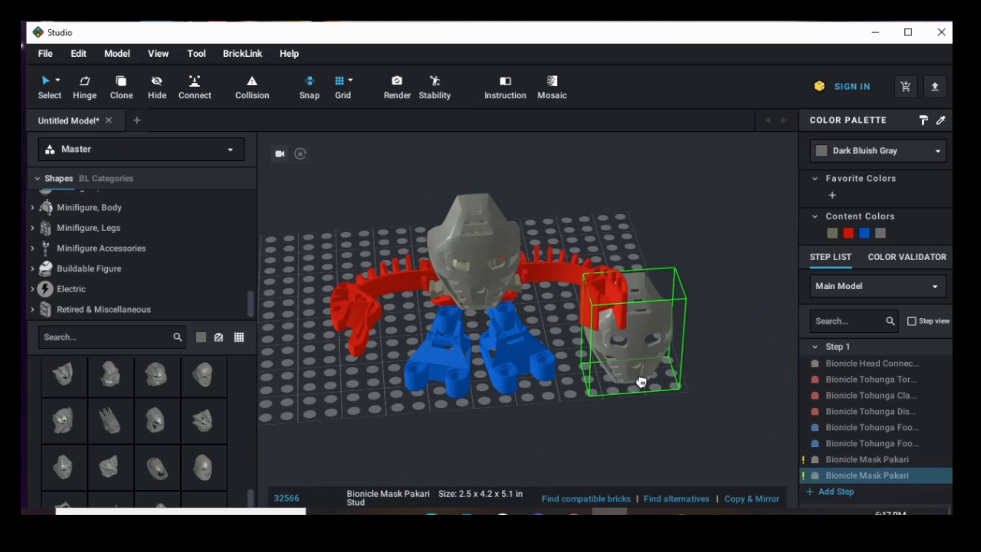
key("Escape")
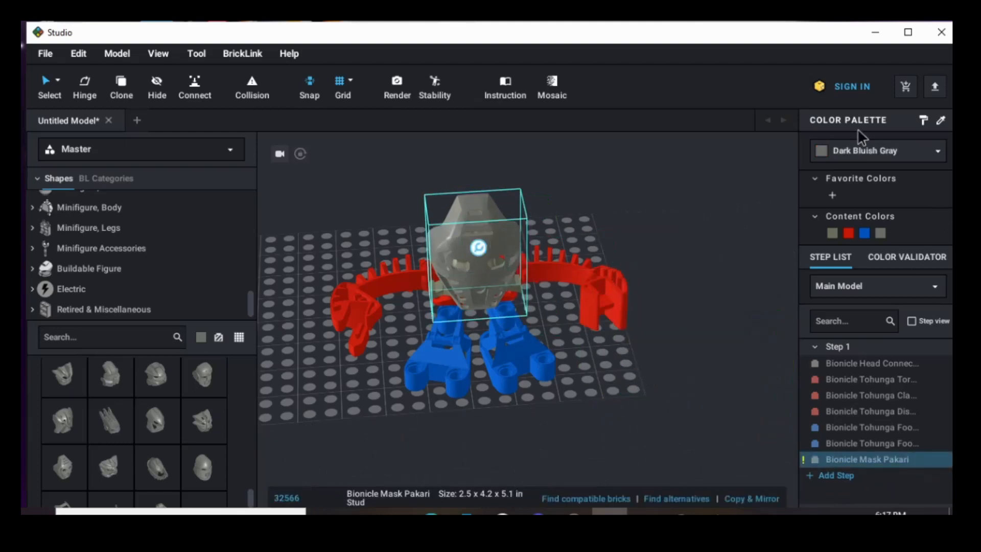
Step: Recolor the Pakari mask Medium Blue, deselect it, and inspect the figure from several angles
left_click(890, 152)
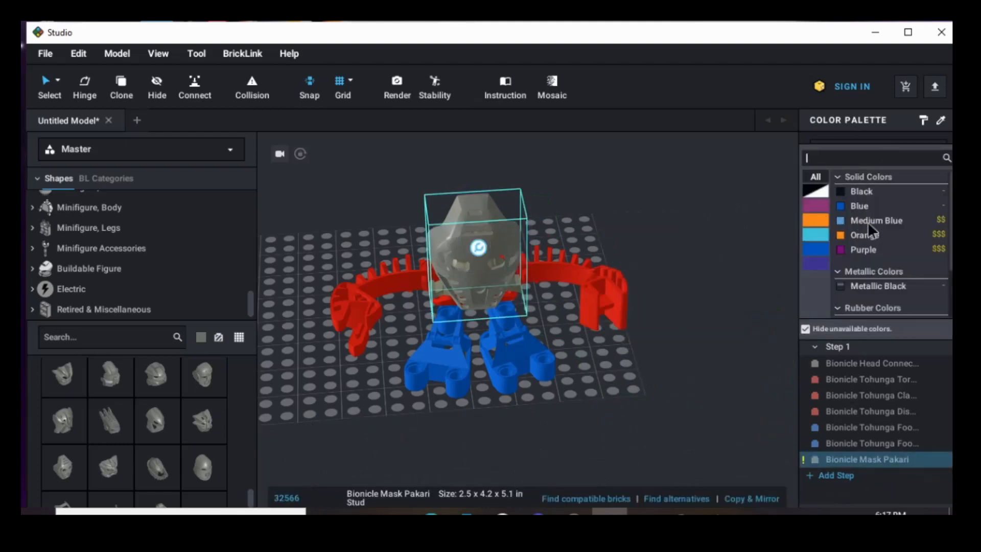
left_click(876, 220)
left_click(652, 376)
right_click_drag(653, 376, 729, 359)
right_click_drag(486, 330, 391, 356)
scroll(609, 404, "down", 2)
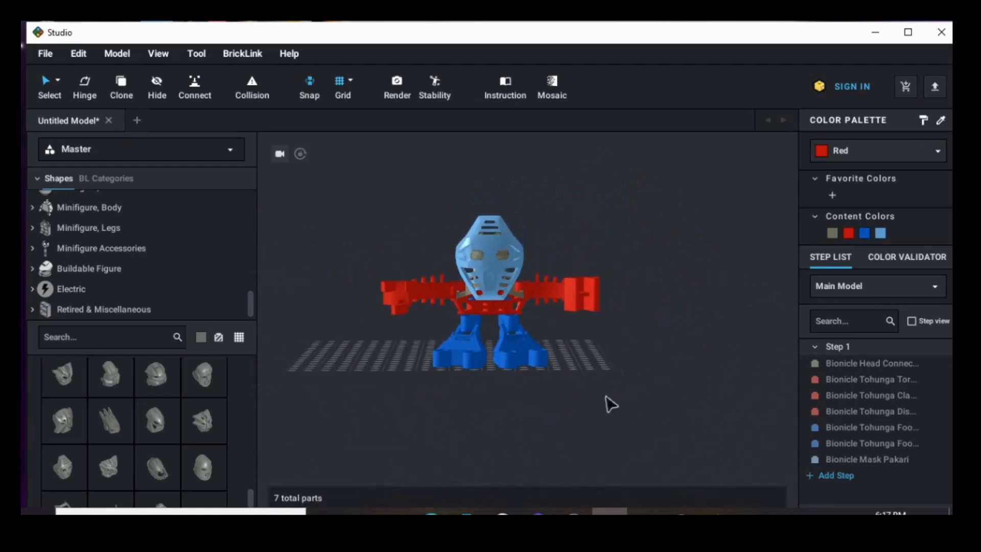
right_click_drag(610, 404, 597, 410)
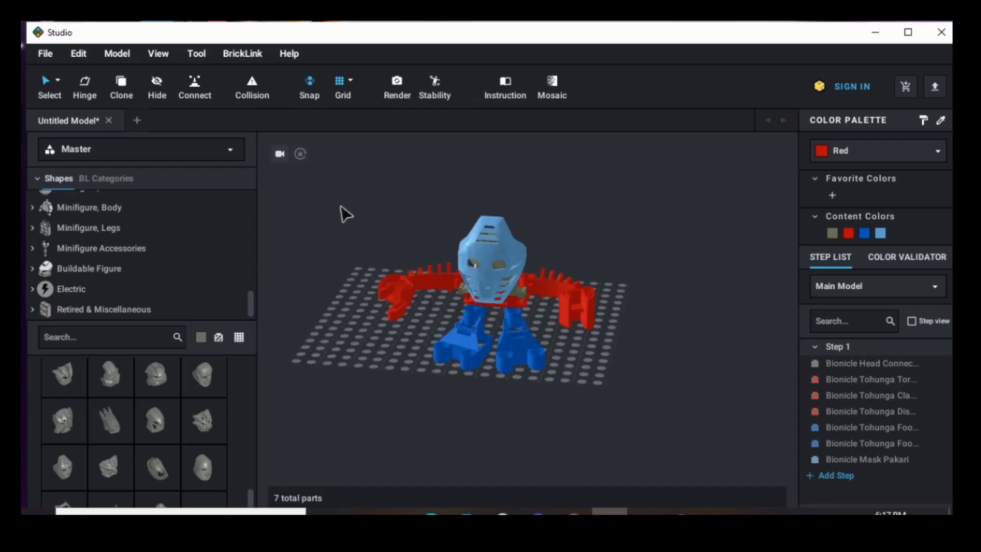
Step: Select all parts of the figure and move them together across the baseplate
left_click_drag(396, 327, 607, 405)
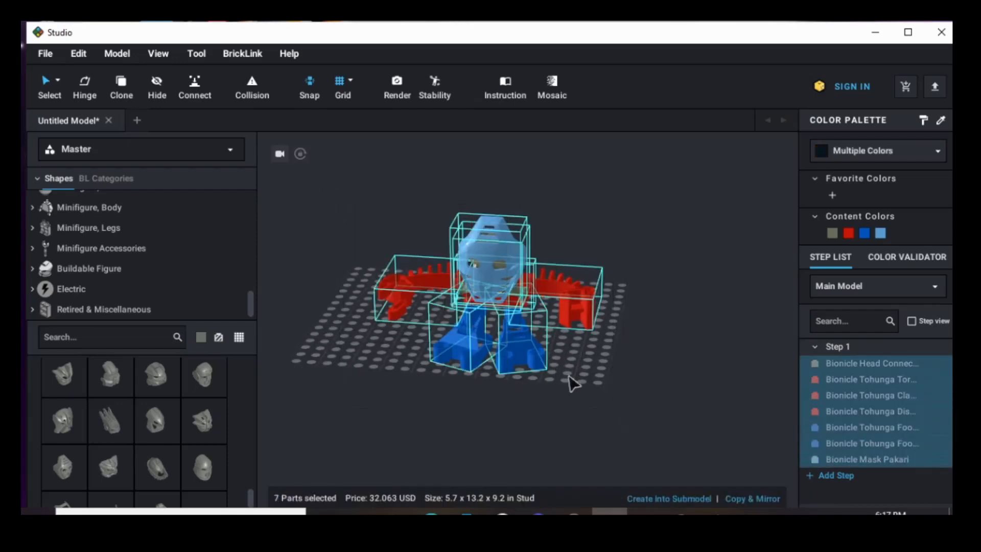
middle_click_drag(526, 355, 416, 289)
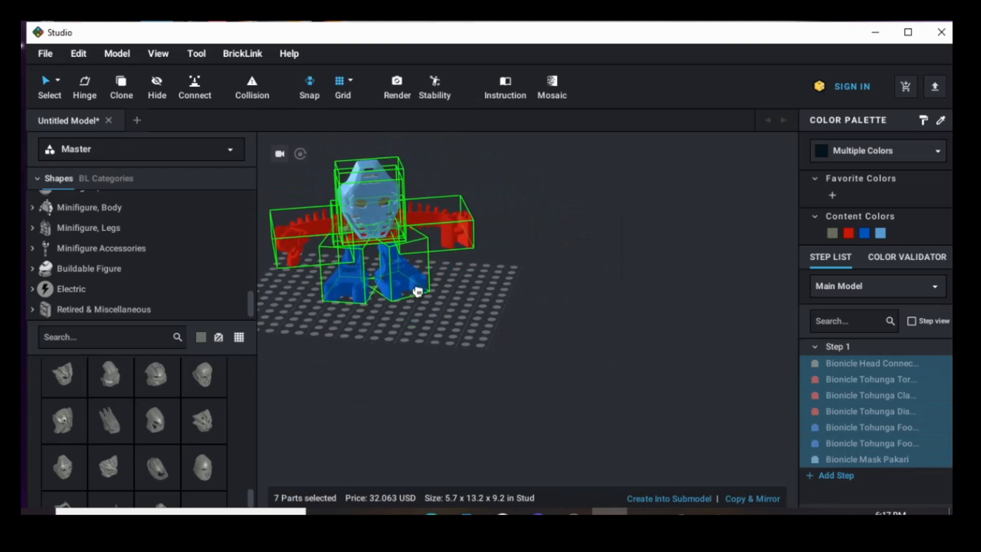
right_click_drag(409, 289, 427, 338)
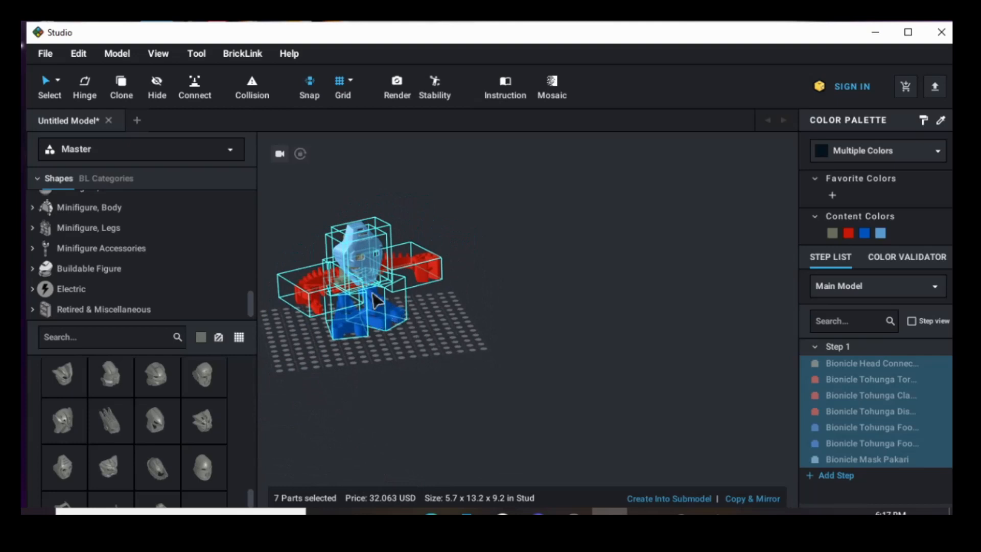
right_click_drag(356, 294, 421, 333)
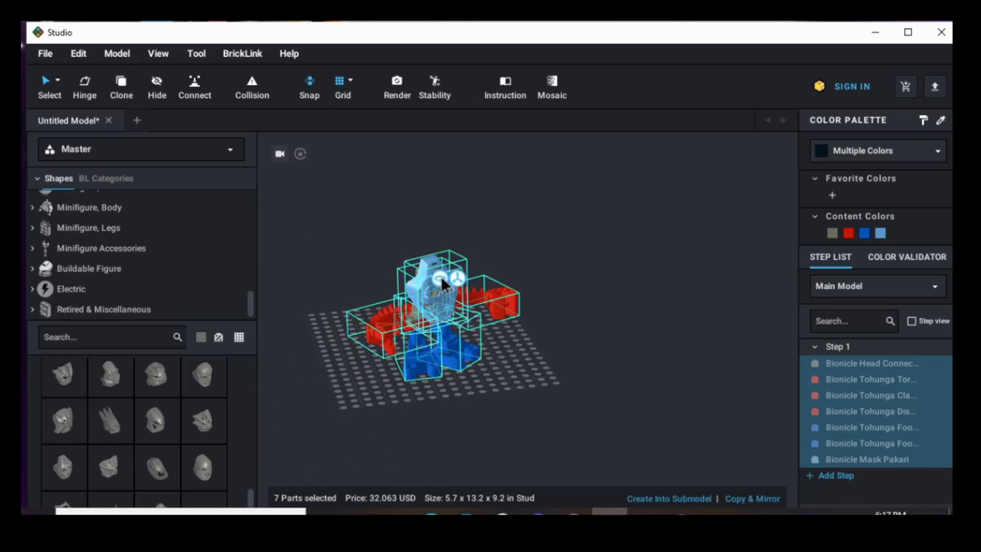
Step: Rotate the whole selected figure about its vertical axis and reposition it on the baseplate
left_click(441, 277)
right_click_drag(473, 346, 468, 374)
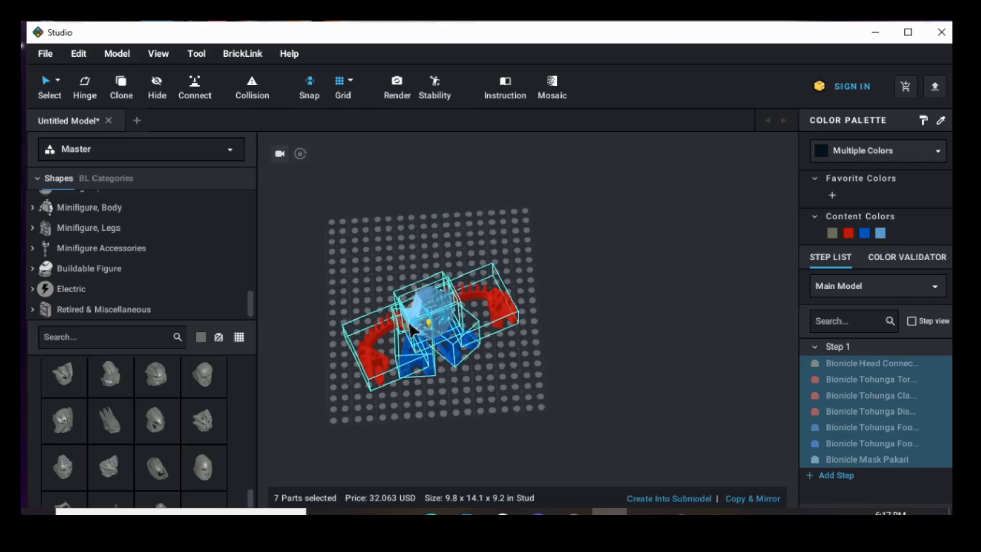
left_click_drag(418, 332, 387, 323)
Step: Select all parts of the figure and move it vertically, first up and back down, using the vertical move arrow
left_click(499, 398)
right_click_drag(499, 398, 499, 367)
left_click_drag(339, 243, 543, 377)
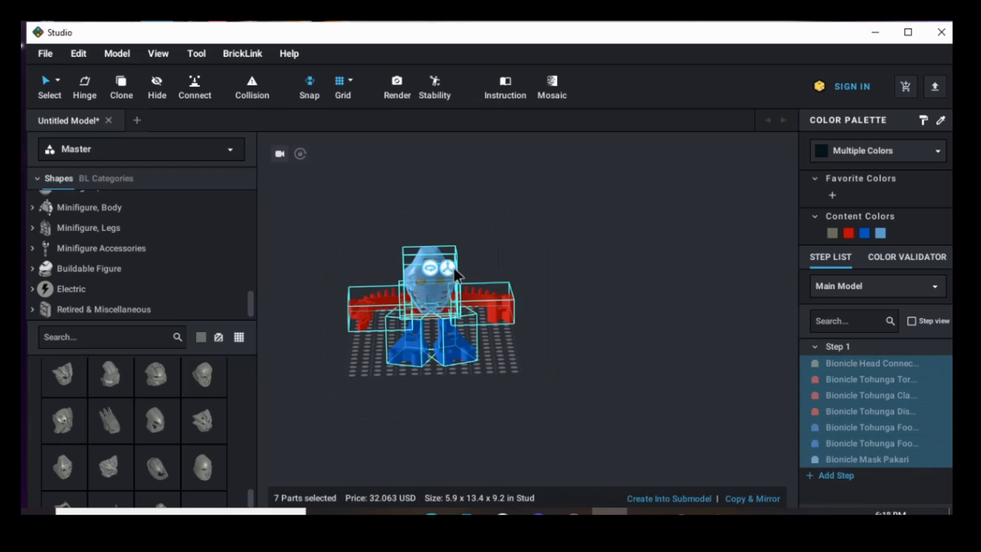
left_click(449, 268)
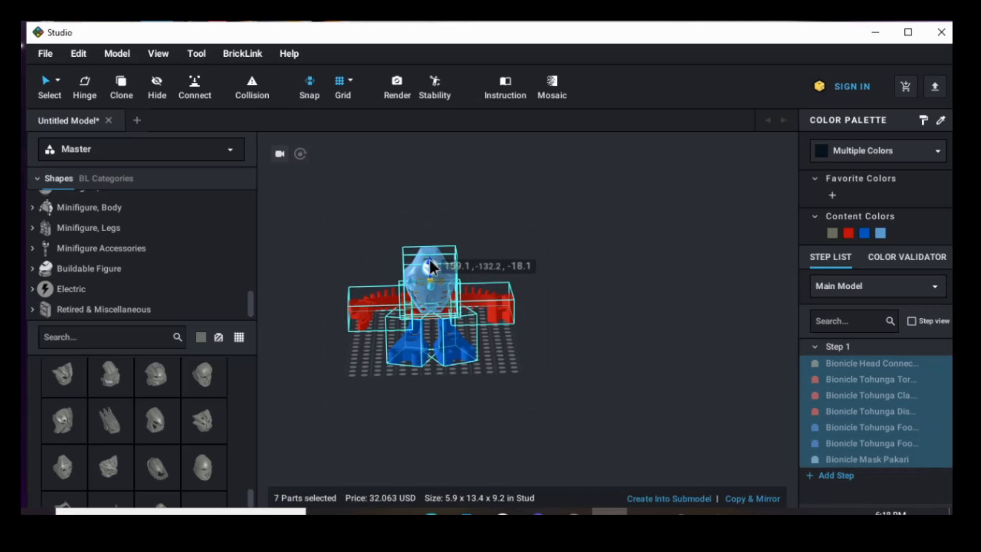
right_click_drag(441, 254, 500, 328)
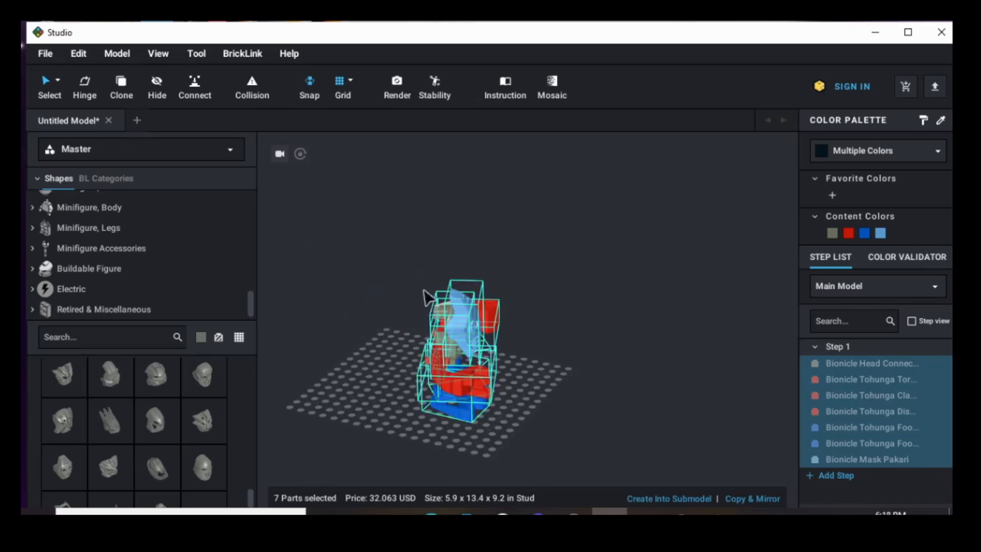
left_click(499, 306)
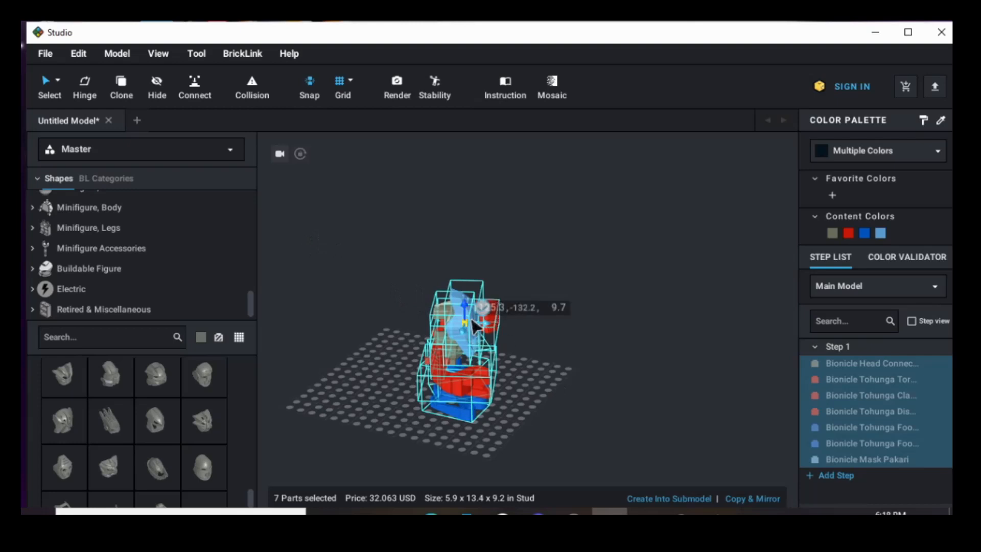
left_click_drag(494, 329, 463, 146)
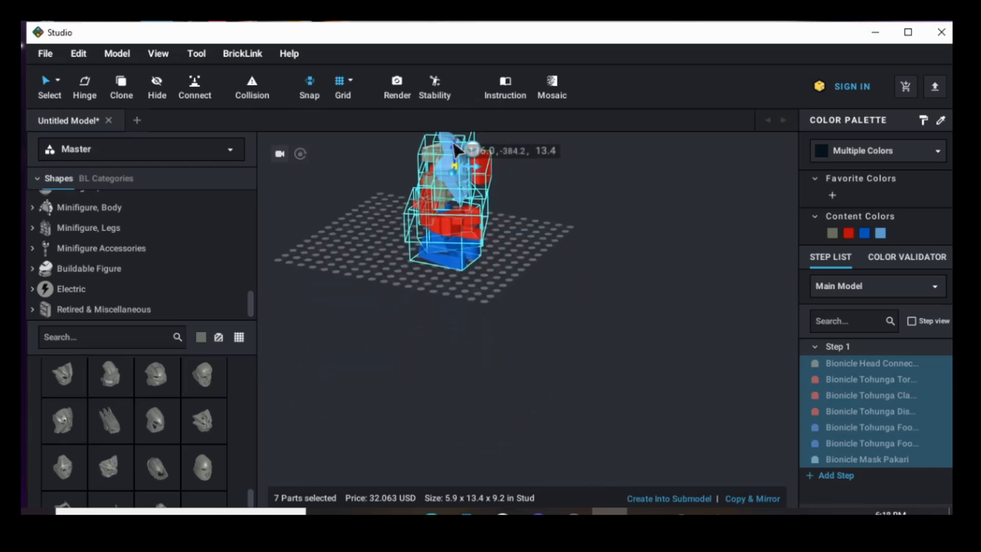
left_click_drag(456, 151, 459, 327)
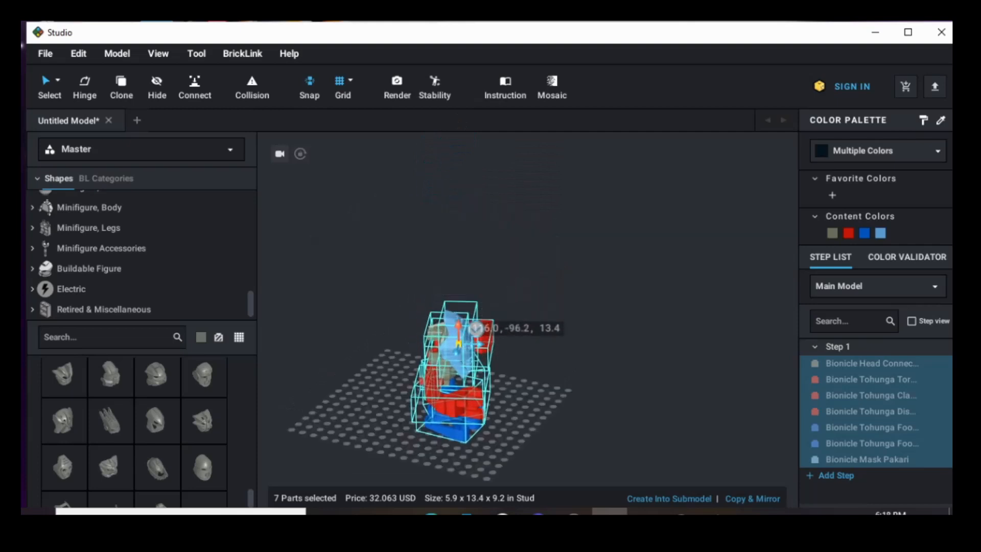
Step: Turn the selected figure so that it faces straight toward the front edge of the baseplate
right_click_drag(483, 392, 380, 305)
mouse_move(400, 299)
left_mouse_down()
mouse_move(368, 300)
mouse_move(506, 302)
mouse_move(354, 310)
mouse_move(434, 309)
mouse_move(411, 314)
left_mouse_up()
right_click_drag(437, 379, 486, 400)
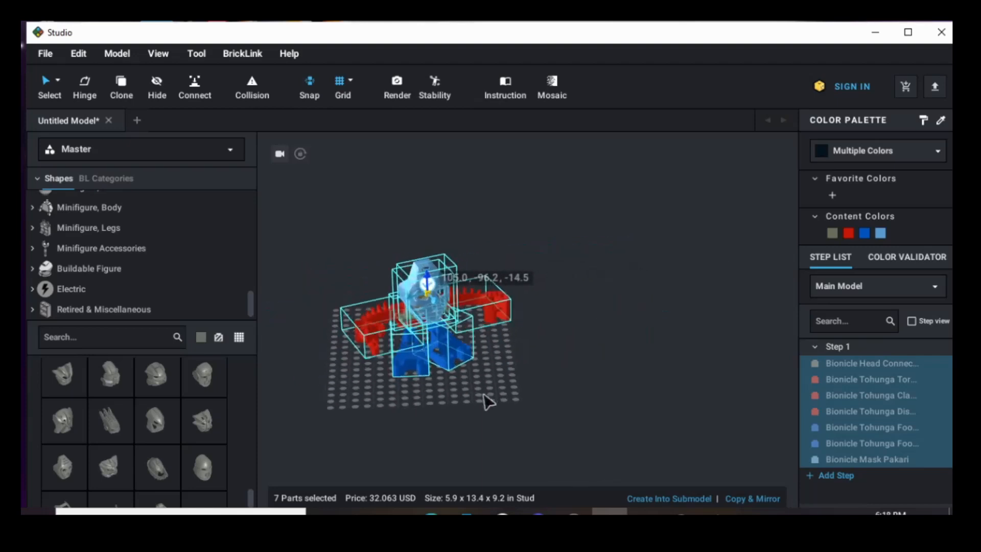
left_click(379, 247)
left_click_drag(320, 238, 524, 390)
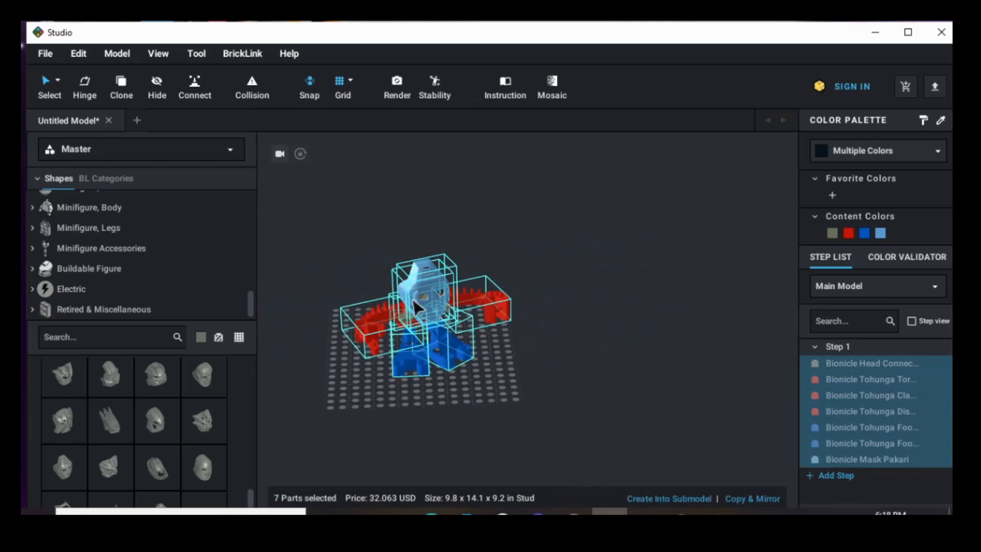
right_click(417, 312)
key("Escape")
left_click_drag(427, 284, 378, 324)
Step: Select the whole figure, activate Clone and place five copies beside and behind the original
left_click_drag(315, 243, 601, 415)
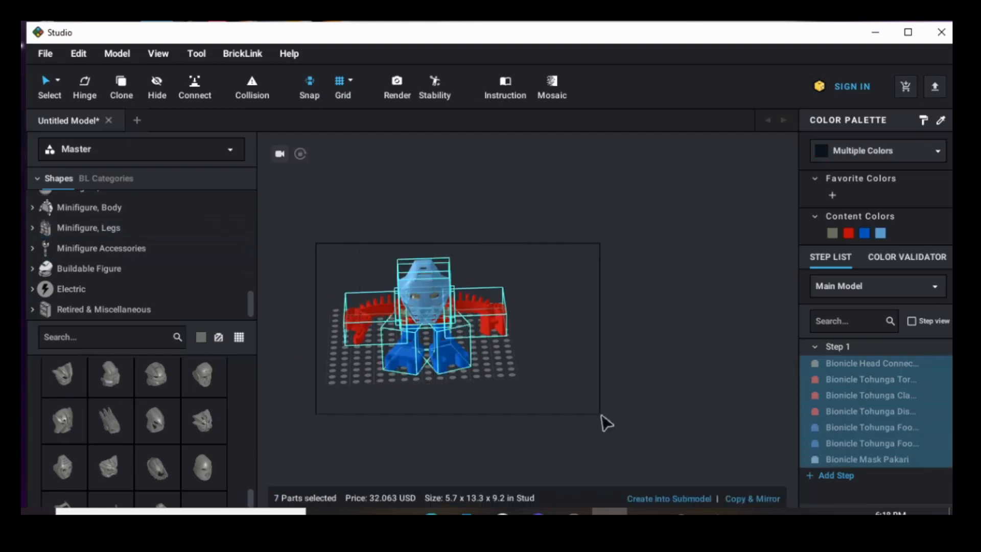
left_click(118, 86)
left_click(630, 335)
scroll(715, 307, "down", 2)
left_click(702, 322)
left_click(639, 270)
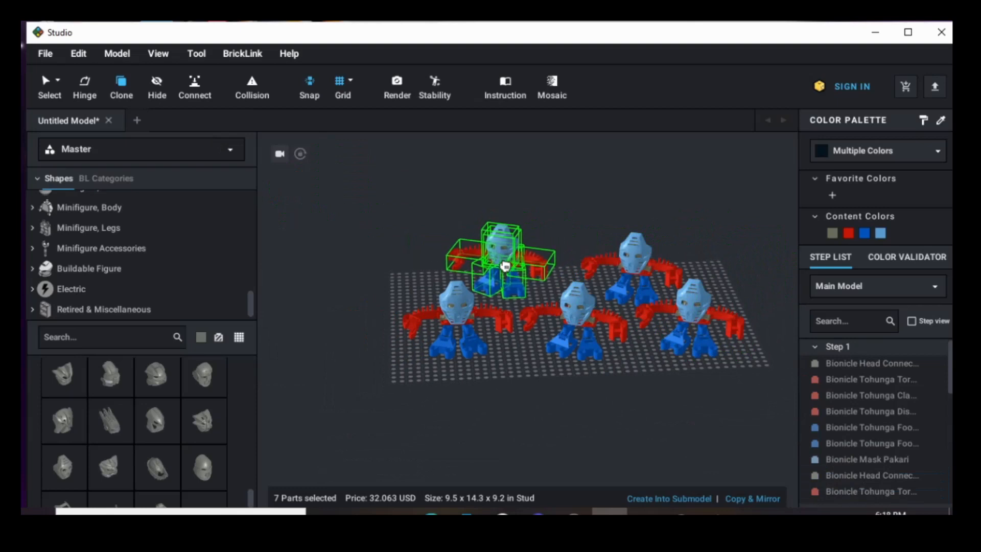
left_click(505, 266)
left_click(578, 224)
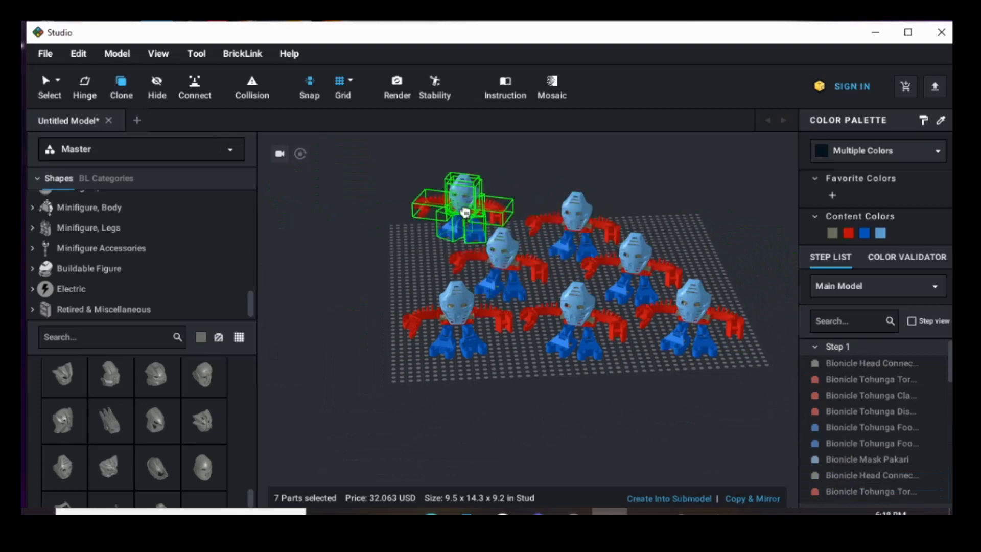
Step: Place eight more clones of the figure around the back, left and right of the existing group
left_click(404, 266)
left_click(458, 221)
left_click(529, 180)
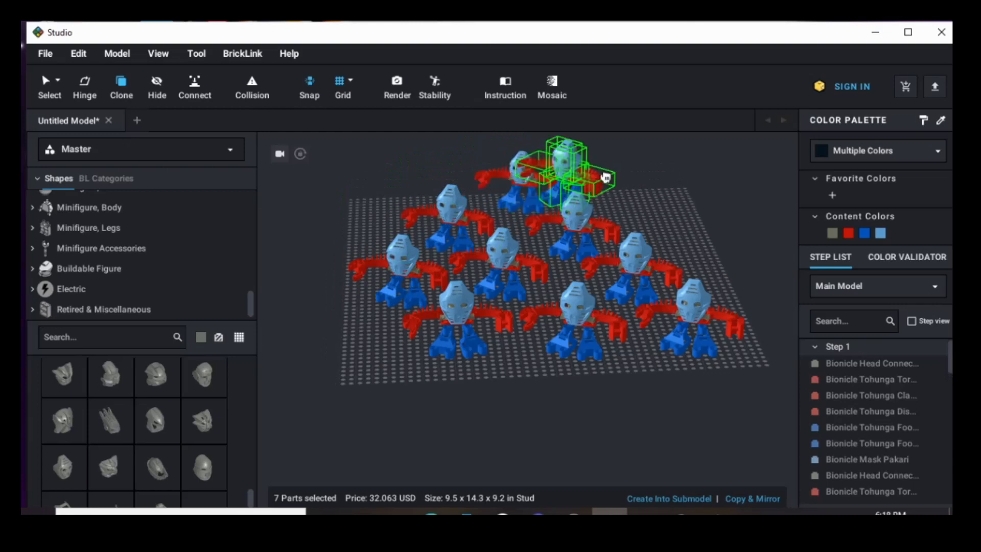
left_click(660, 202)
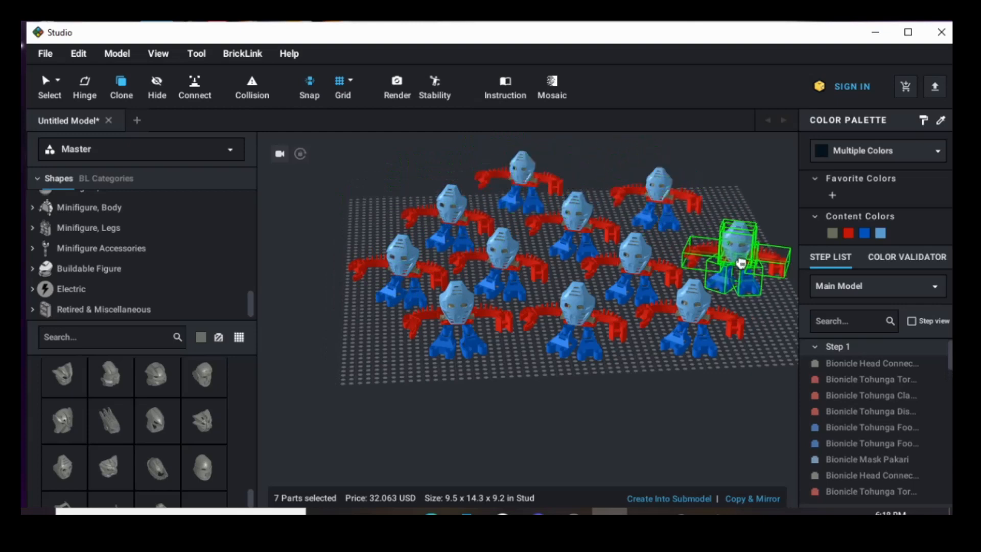
left_click(741, 263)
left_click(755, 192)
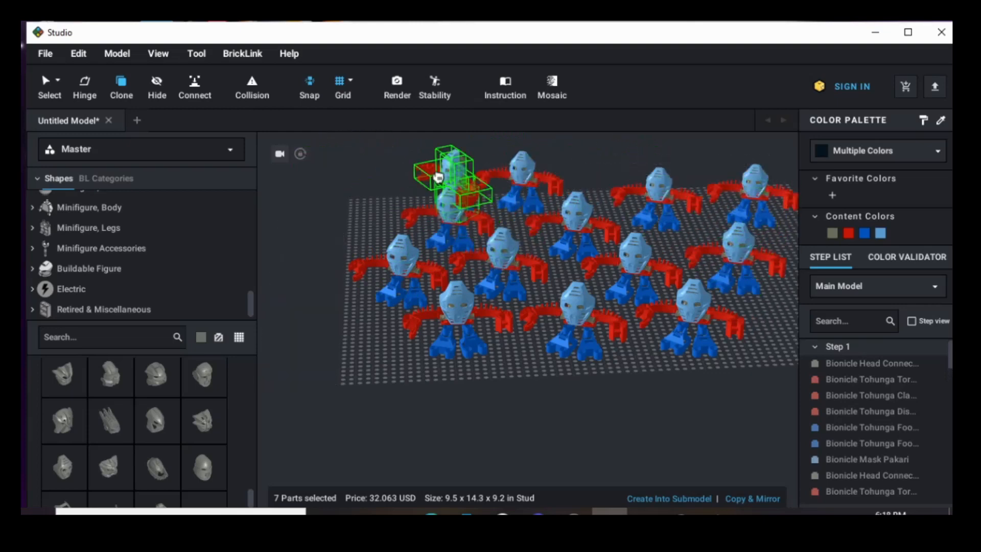
left_click(426, 178)
left_click(329, 227)
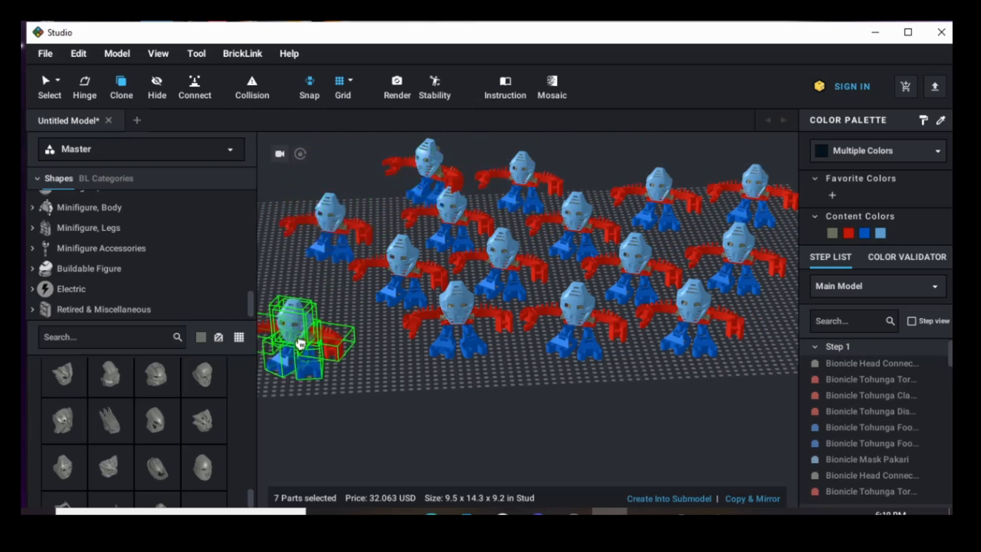
Step: Clone the figure at the left end, along a new front row and up the right side of the group
left_click(316, 328)
left_click(535, 402)
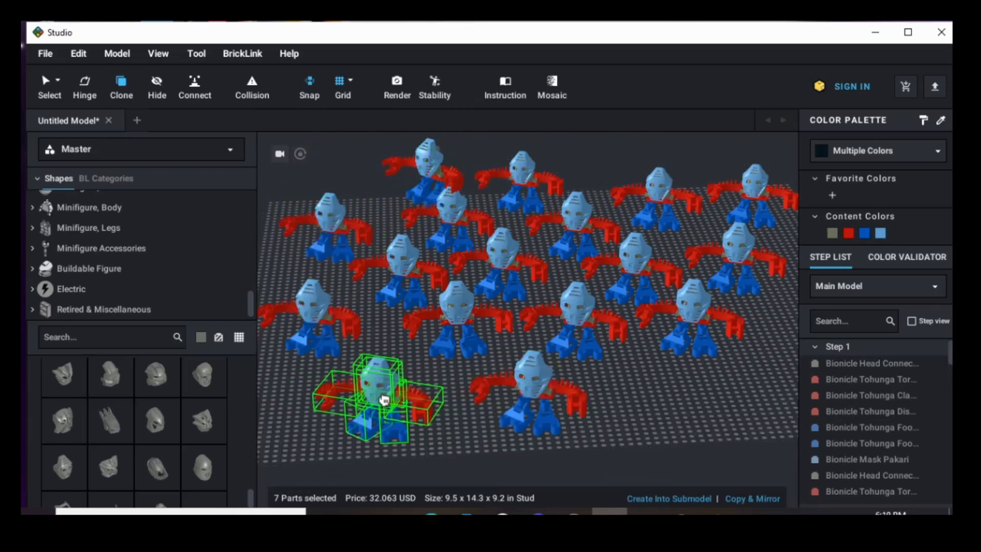
left_click(385, 400)
left_click(659, 404)
scroll(675, 368, "down", 3)
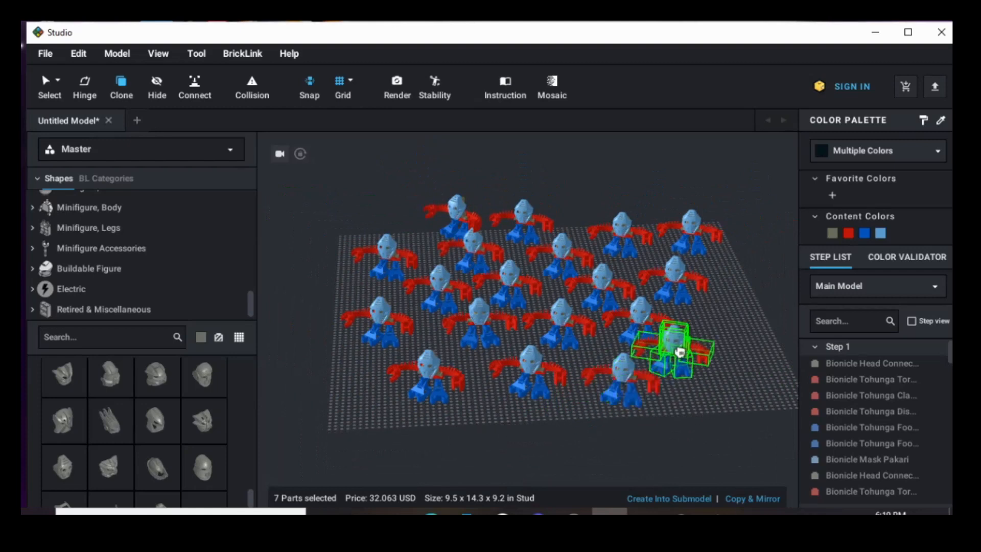
left_click(726, 358)
left_click(745, 311)
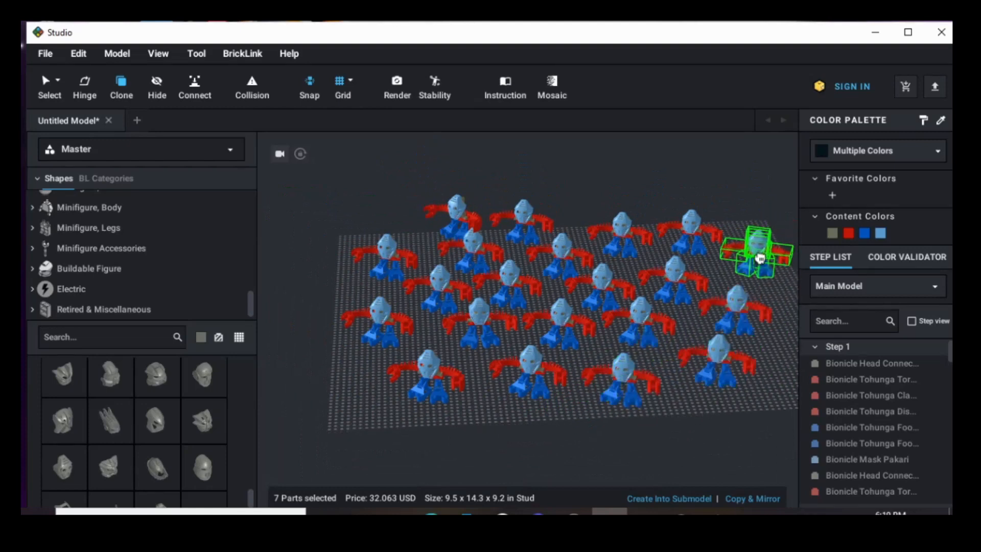
left_click(764, 201)
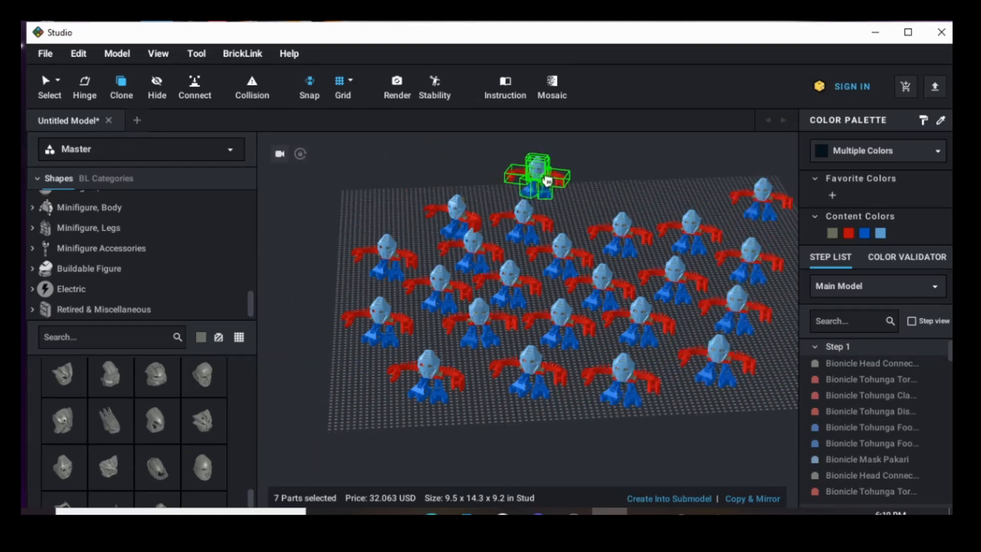
Step: Add clones of the figure along a new back row and down the left side to the front corner
left_click(583, 196)
left_click(678, 183)
left_click(506, 181)
left_click(405, 201)
scroll(332, 230, "down", 2)
left_click(380, 291)
left_click(383, 343)
left_click(418, 379)
Step: Place four clones of the figure up the right side of the group, starting from the front corner
left_click(722, 356)
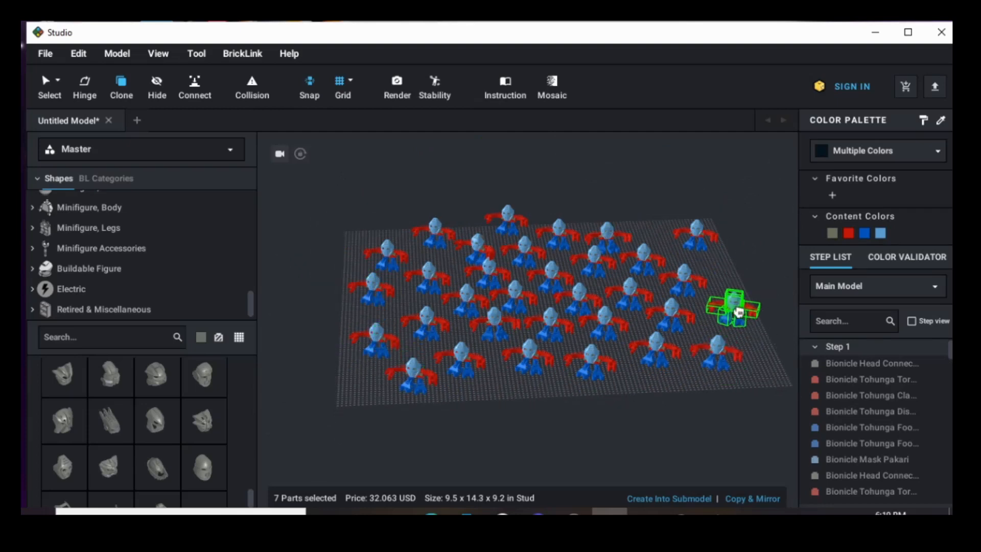
left_click(725, 320)
left_click(737, 291)
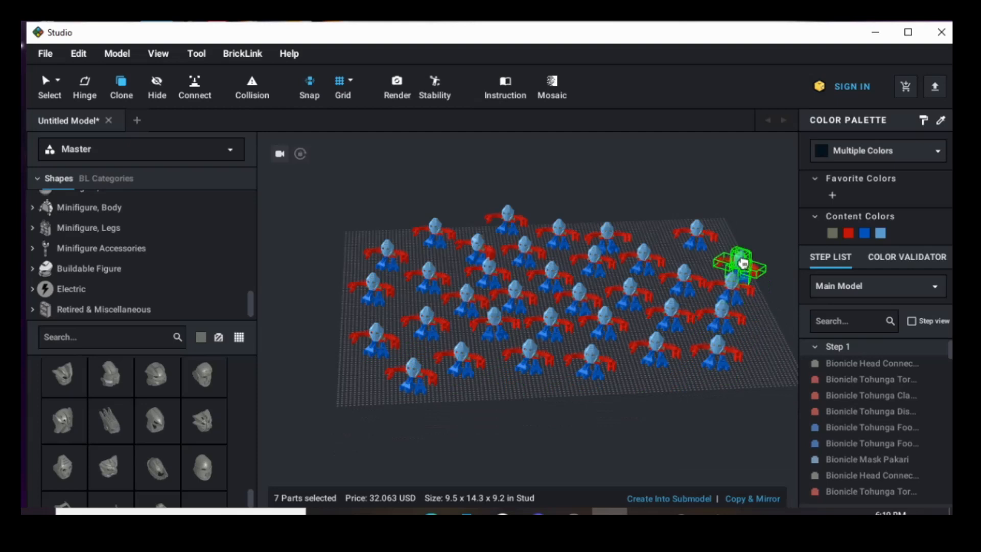
left_click(737, 255)
Step: Place eight clones of the figure behind the group, working from the right to the back-left corner
left_click(646, 220)
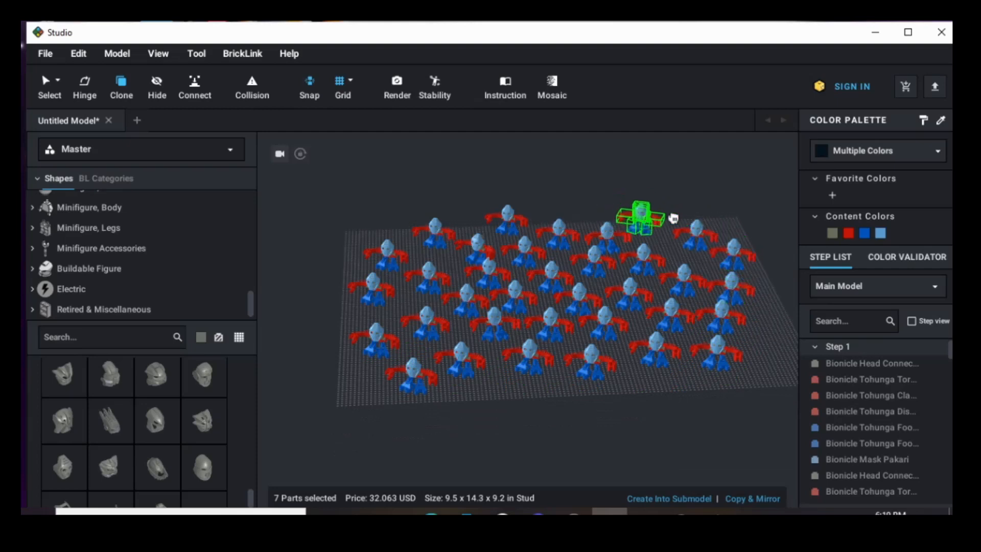
left_click(688, 211)
left_click(578, 199)
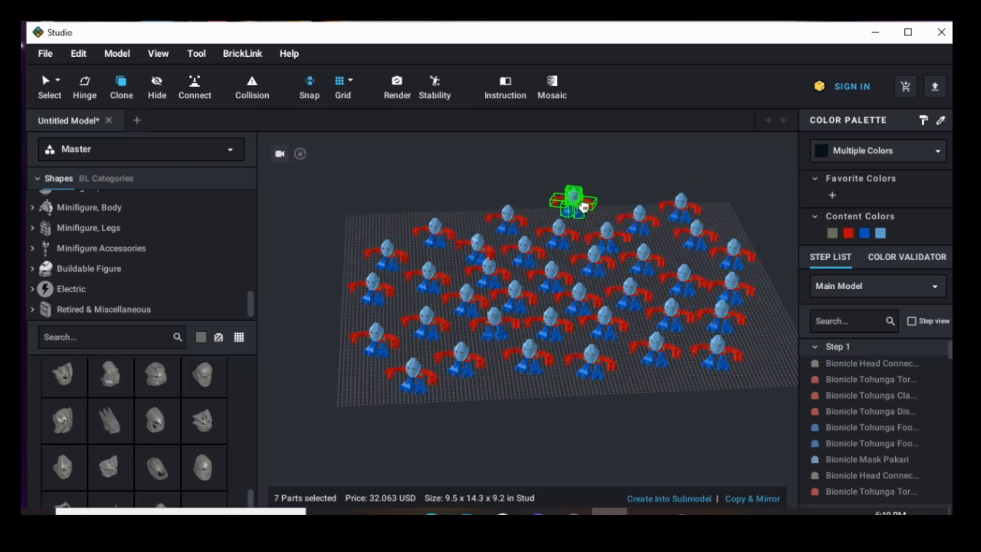
left_click(534, 199)
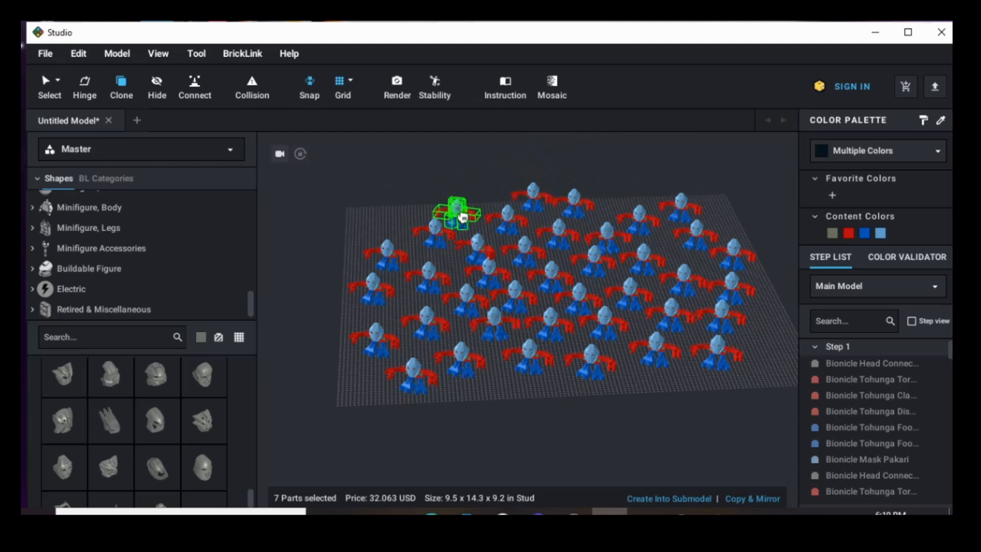
left_click(468, 198)
left_click(395, 184)
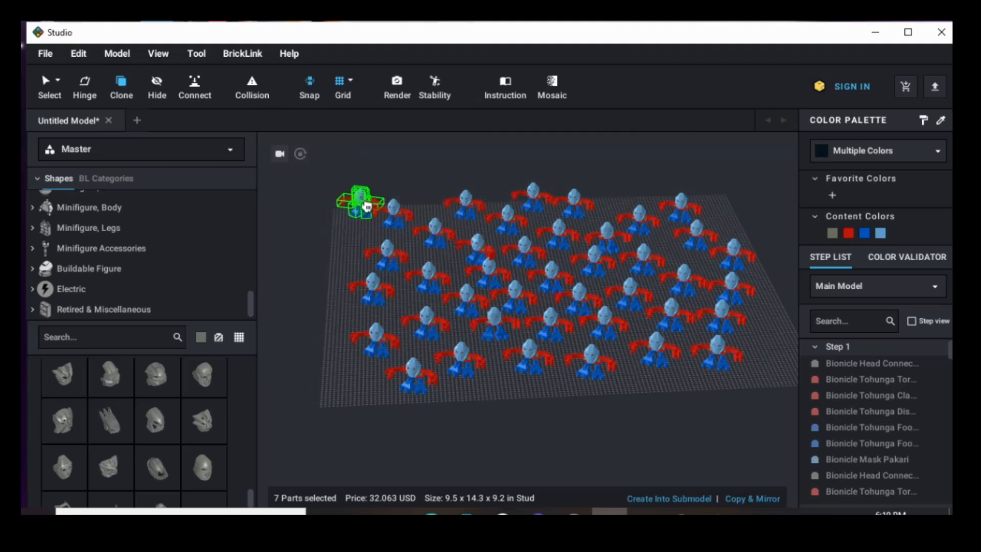
left_click(339, 229)
left_click(361, 199)
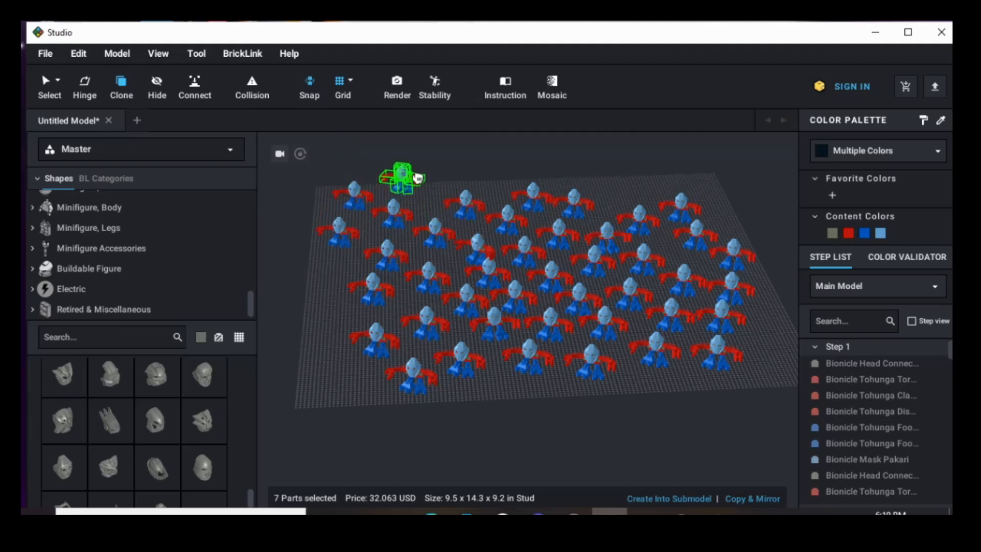
Step: Add another back row of six figure clones, placed from left to right
left_click(416, 184)
left_click(498, 177)
left_click(578, 176)
left_click(626, 177)
left_click(683, 179)
left_click(727, 190)
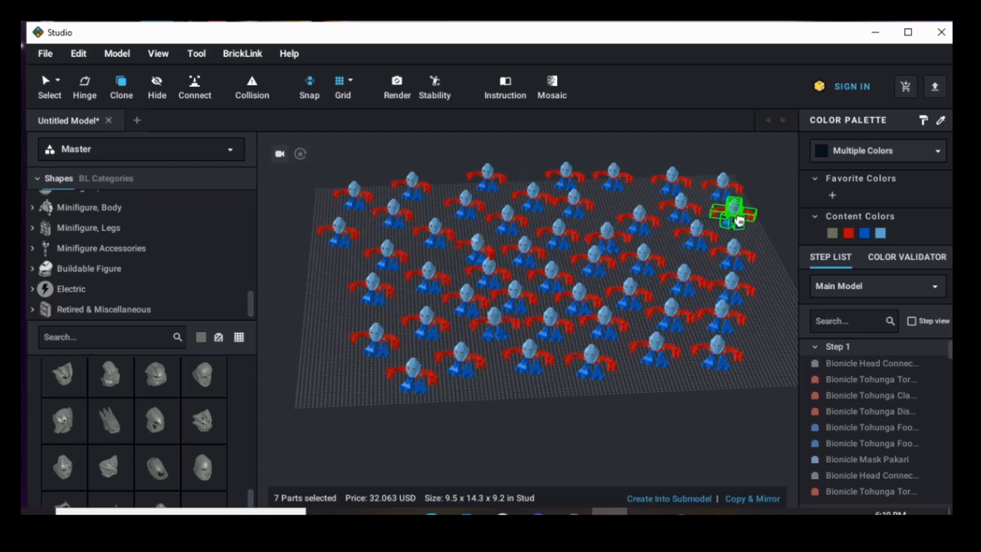
Step: Extend the right side of the crowd with five clones from the back corner down to the front
left_click(779, 240)
left_click(775, 189)
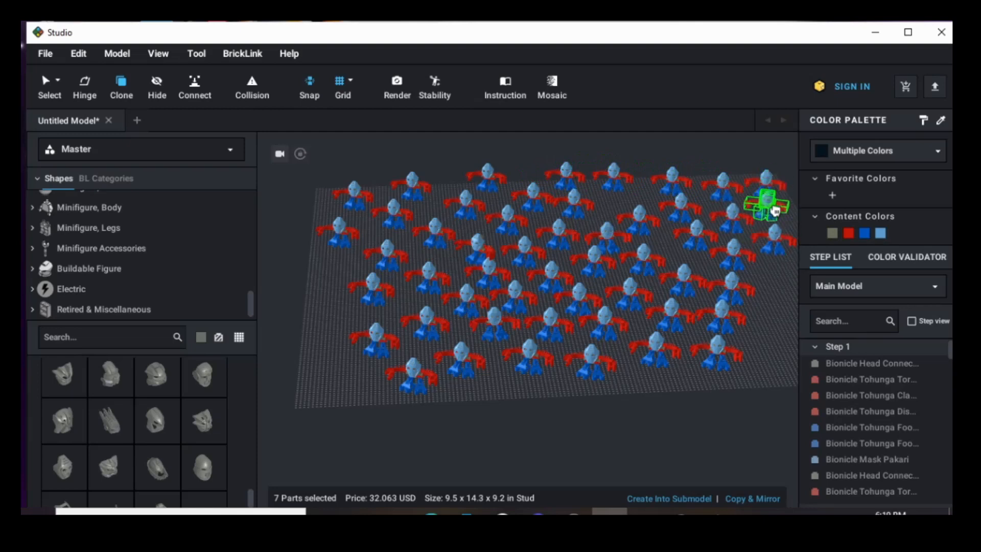
scroll(776, 332, "down", 2)
left_click(745, 285)
left_click(742, 313)
left_click(741, 350)
Step: Fill the left side of the crowd with two more columns of figure clones
left_click(361, 295)
left_click(360, 330)
left_click(368, 374)
left_click(314, 323)
left_click(326, 288)
left_click(335, 257)
left_click(349, 216)
left_click(317, 371)
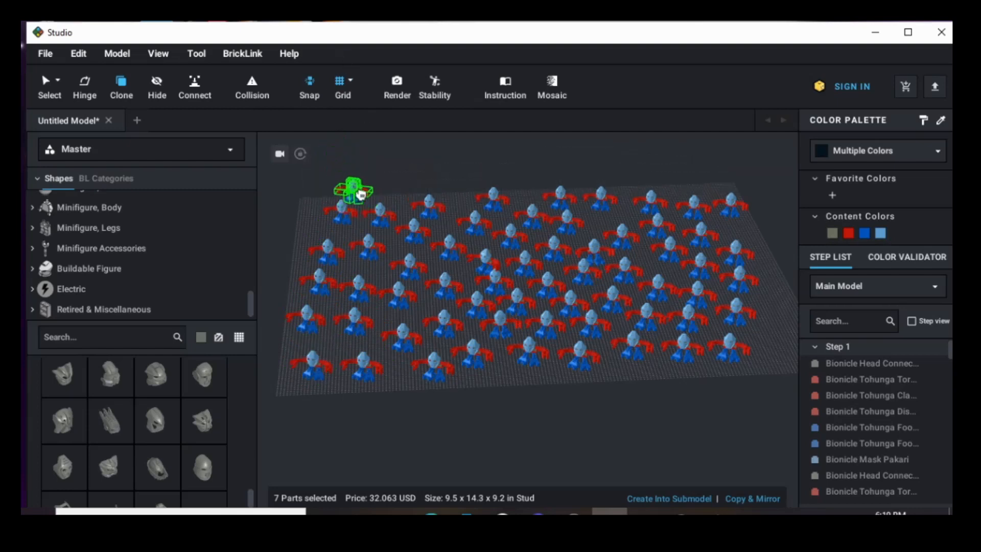
Step: Place a new rear row of nine figure clones from left to right and add one in front of the crowd
left_click(361, 191)
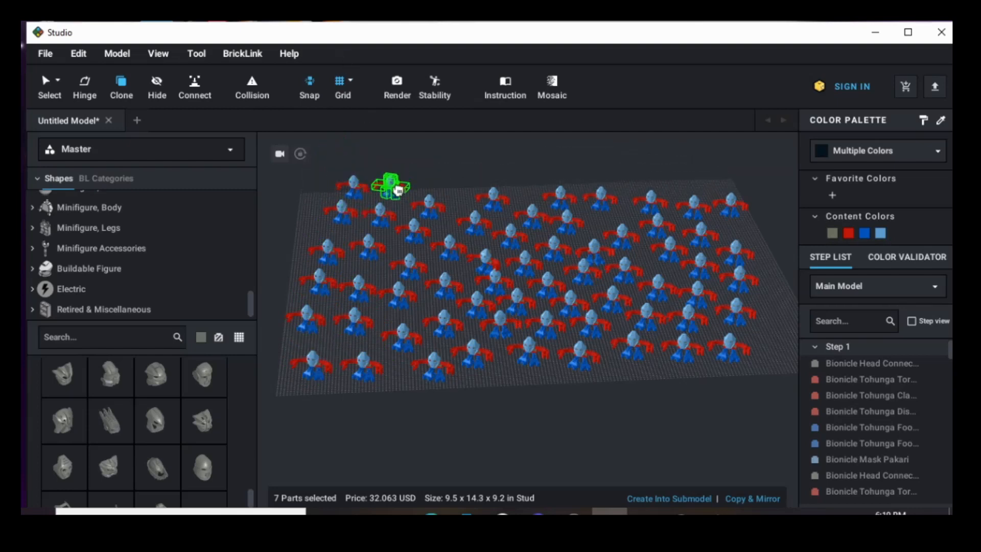
left_click(398, 190)
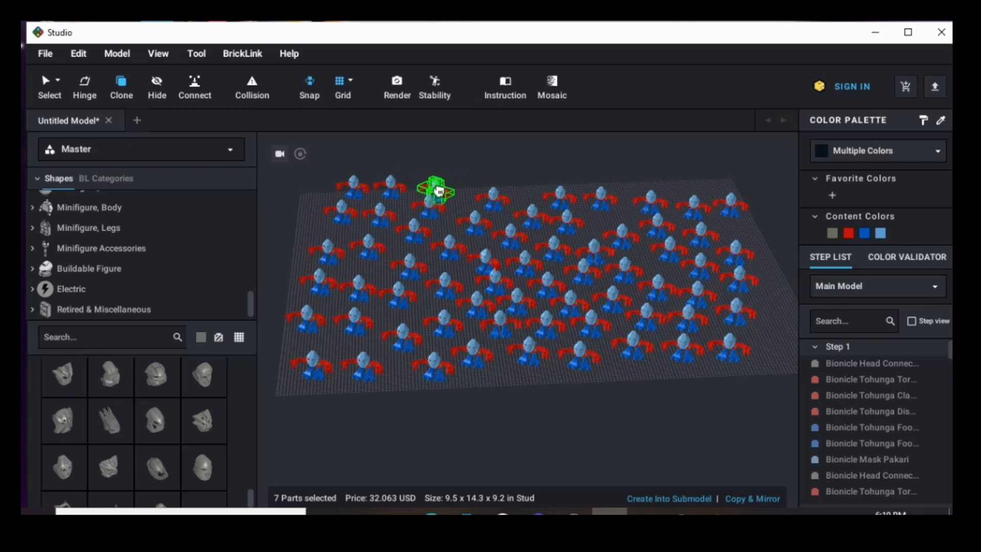
left_click(442, 185)
left_click(485, 181)
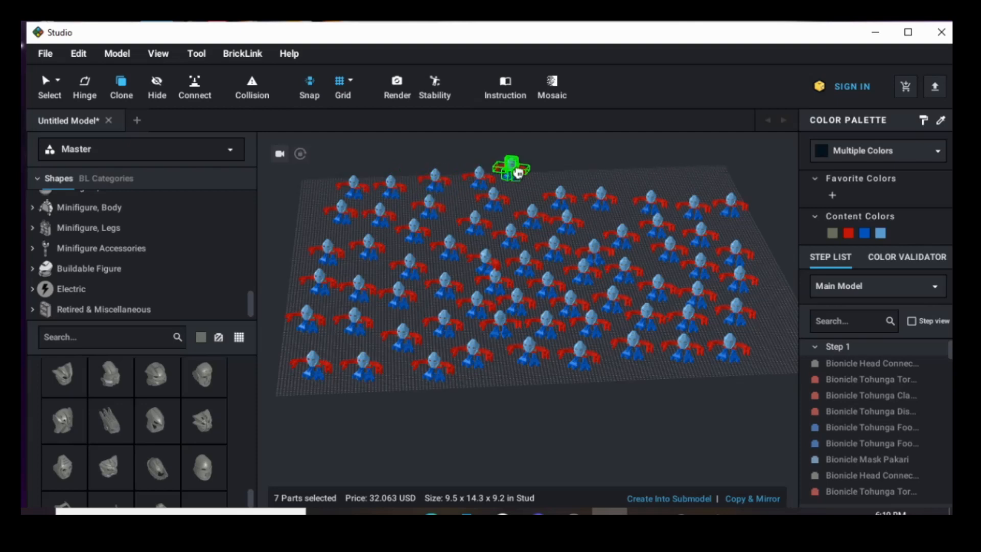
left_click(528, 182)
left_click(592, 175)
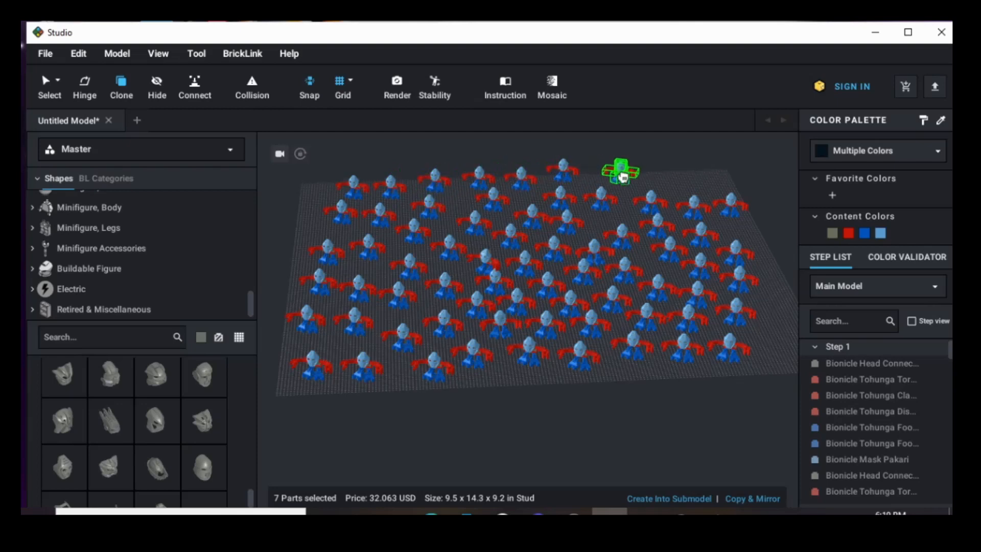
left_click(613, 177)
left_click(657, 181)
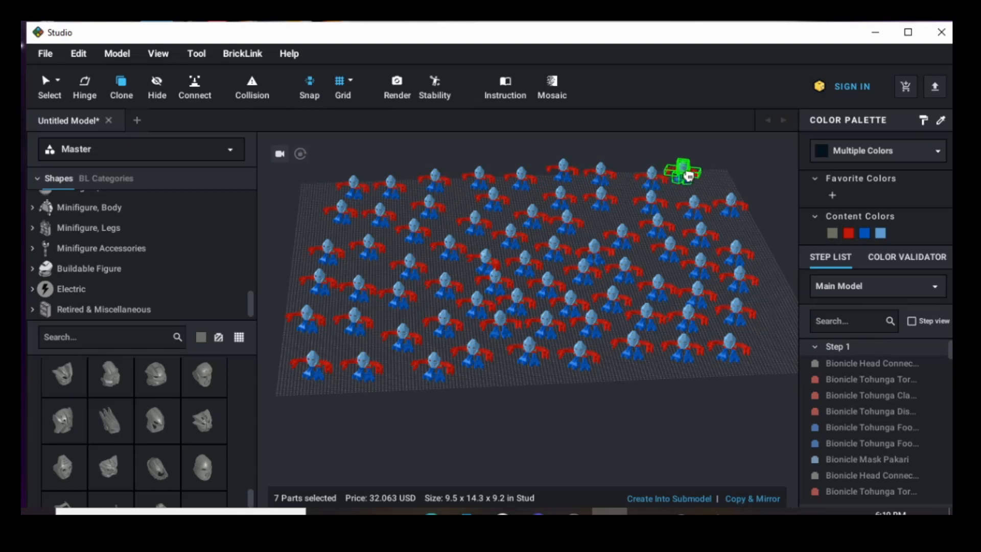
left_click(694, 176)
left_click(524, 412)
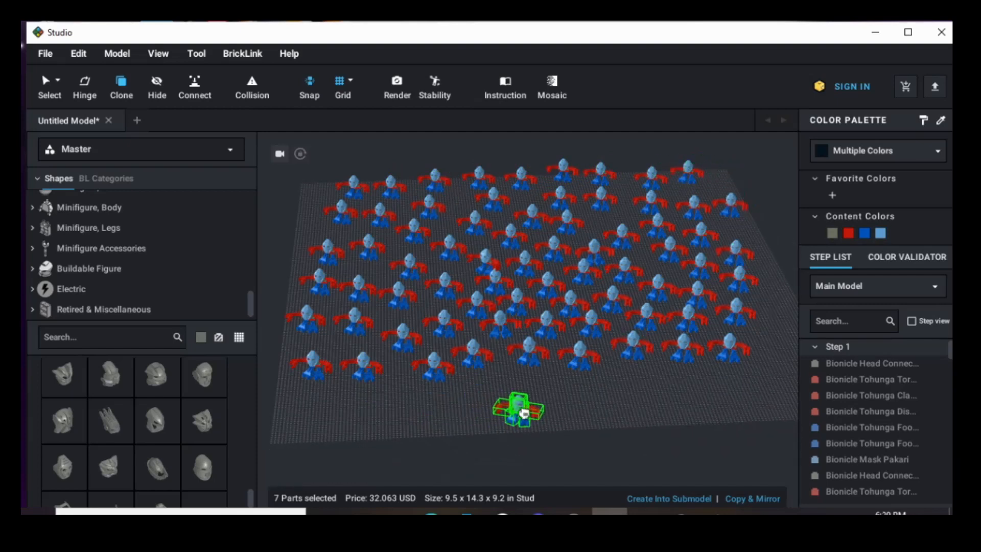
Step: Select all the figure clones behind the lone front figure with the Select tool and delete them
left_click(693, 456)
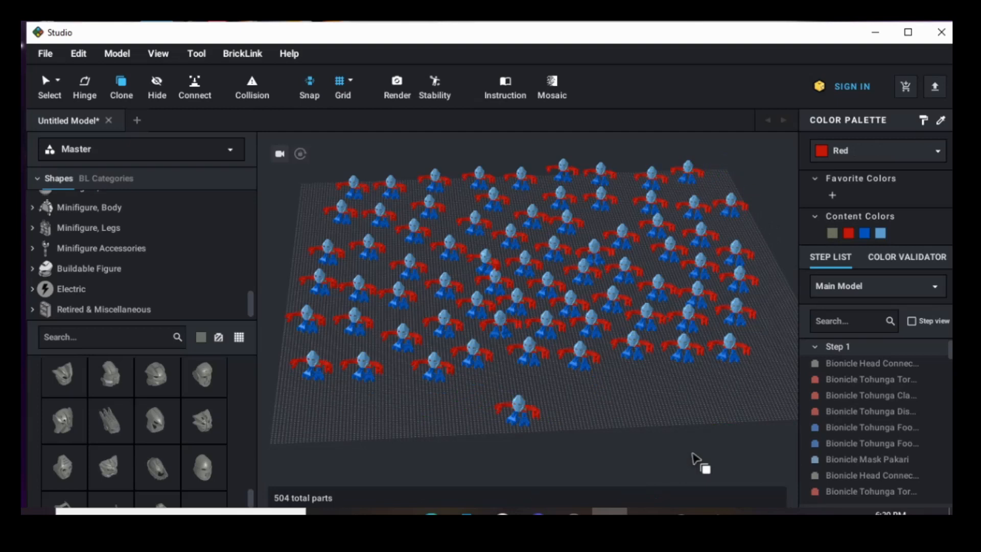
left_click(46, 80)
scroll(725, 265, "down", 2)
left_click_drag(742, 242, 299, 379)
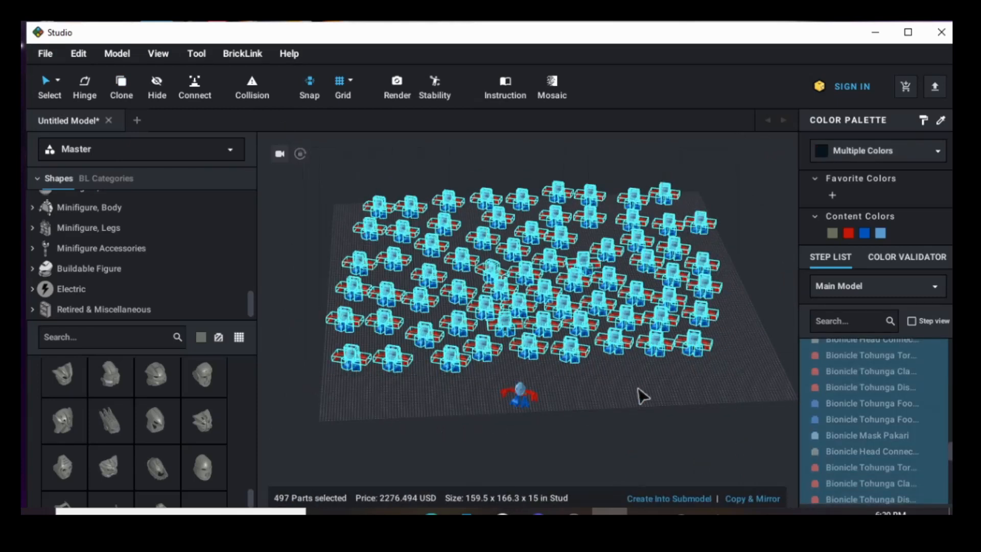
right_click(559, 283)
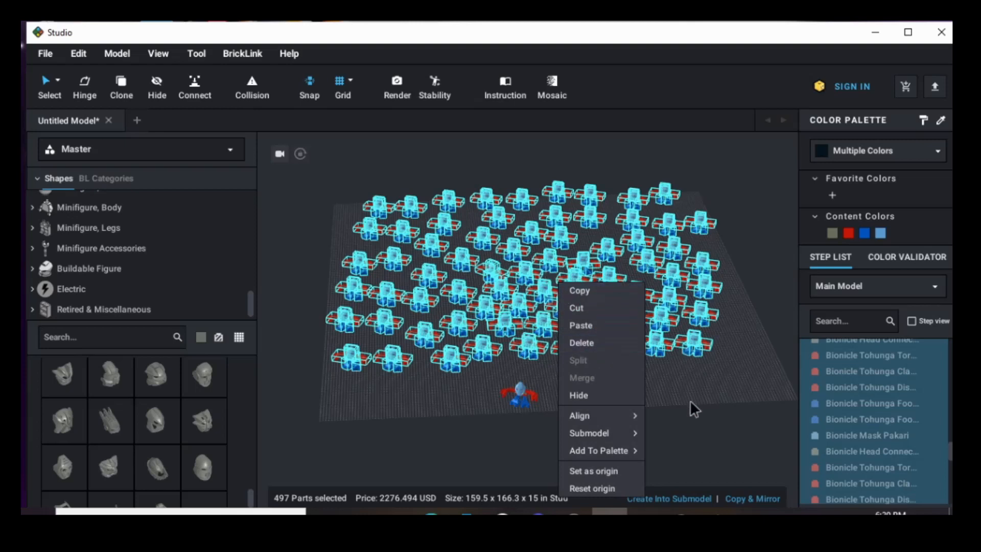
left_click(586, 343)
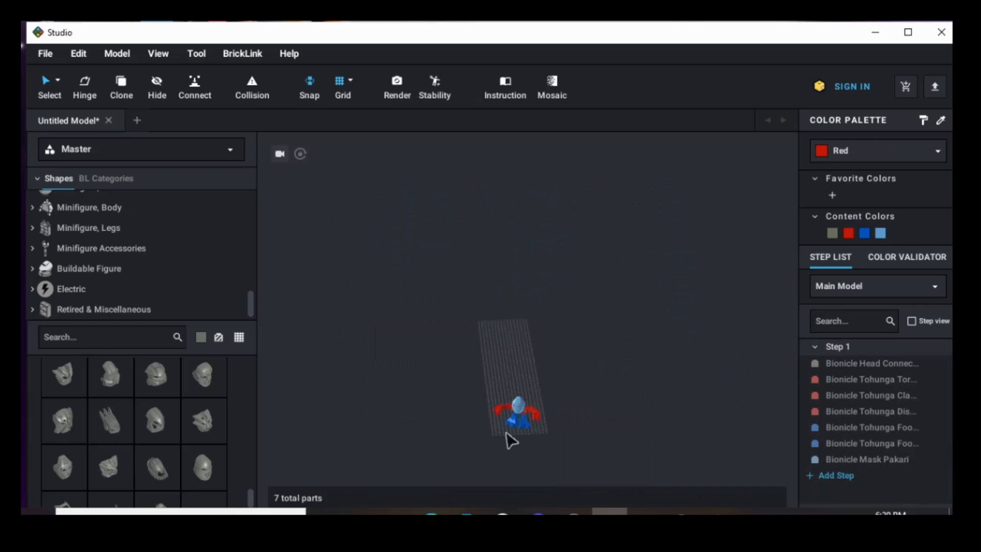
Step: Select all seven parts of the remaining figure and try moving it farther back on the baseplate
left_click_drag(469, 375, 608, 488)
left_click_drag(509, 424, 517, 375)
left_click(452, 394)
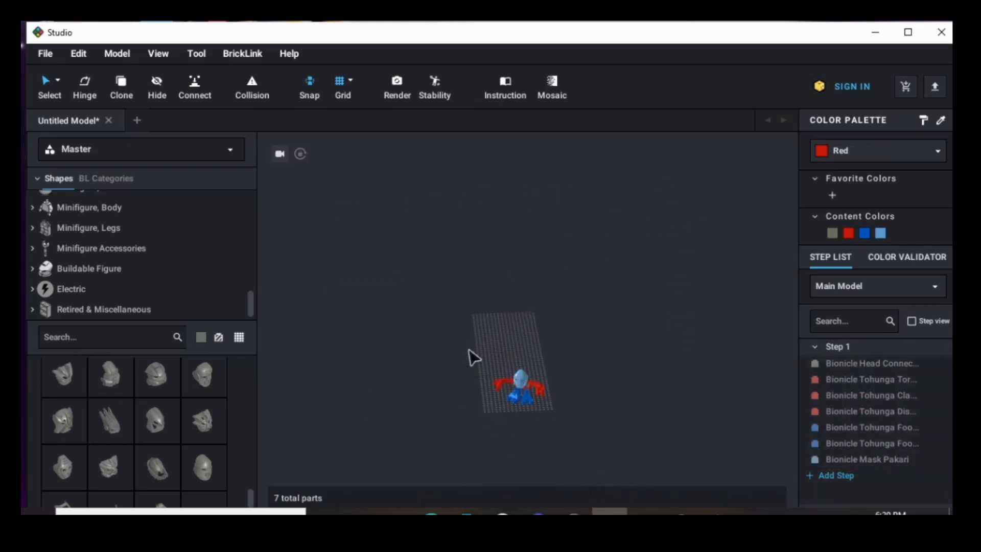
left_click_drag(469, 351, 580, 418)
right_click_drag(528, 390, 520, 315)
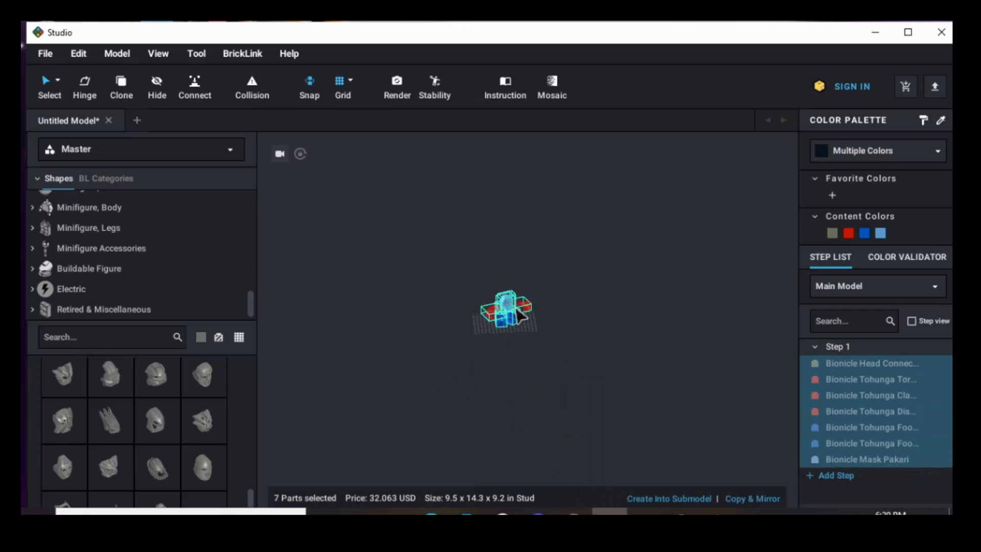
left_click(556, 383)
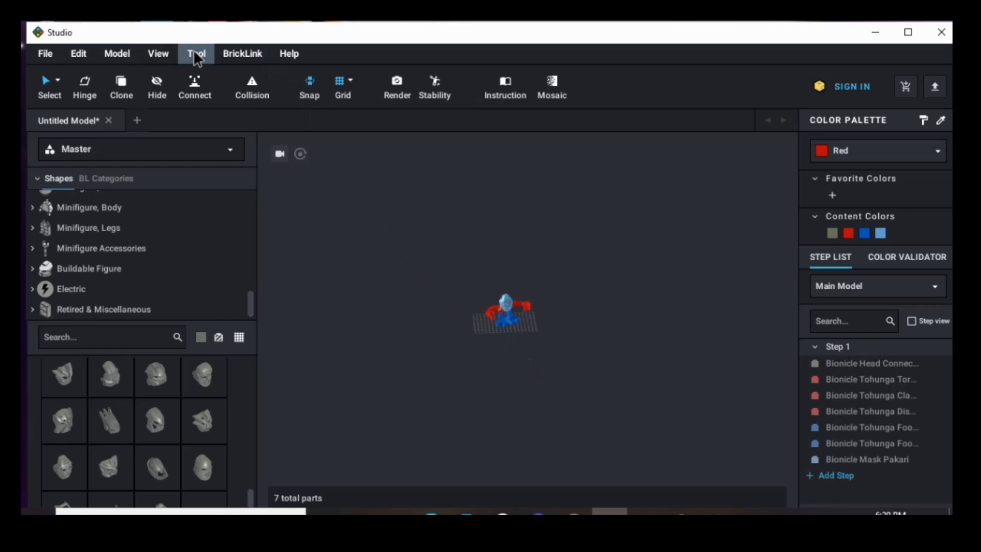
Step: Undo the moves of the single figure and the deletion of the crowd
left_click(82, 54)
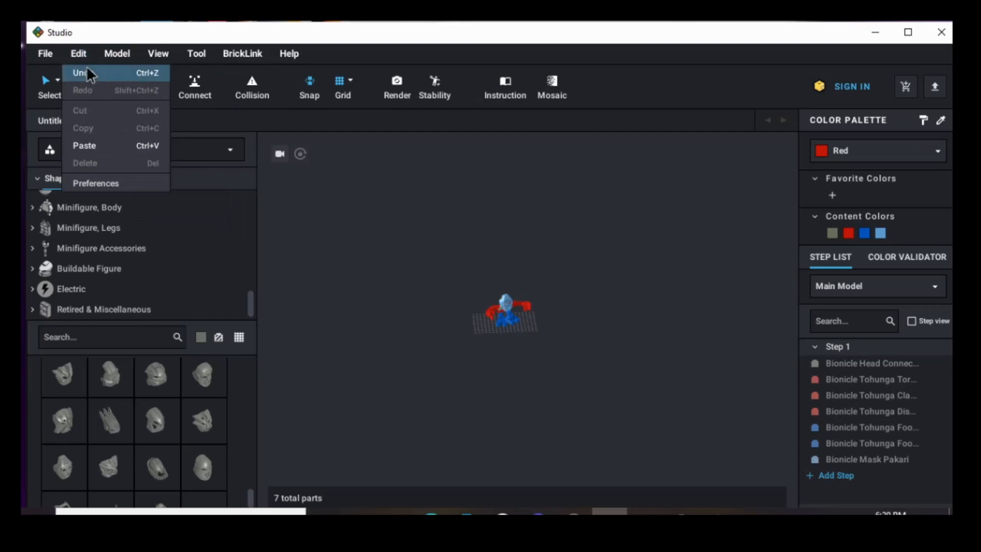
left_click(87, 72)
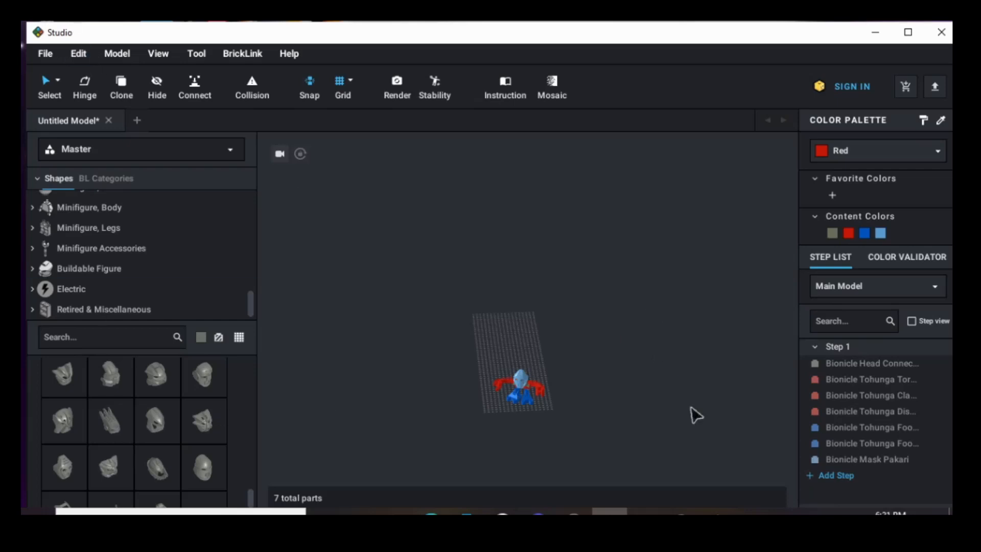
key("ctrl+z")
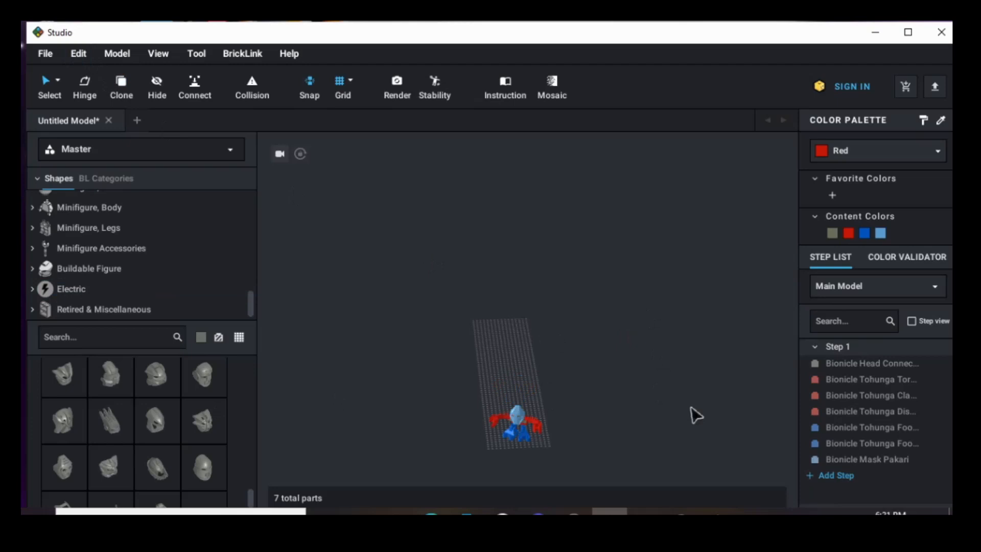
key("ctrl+z")
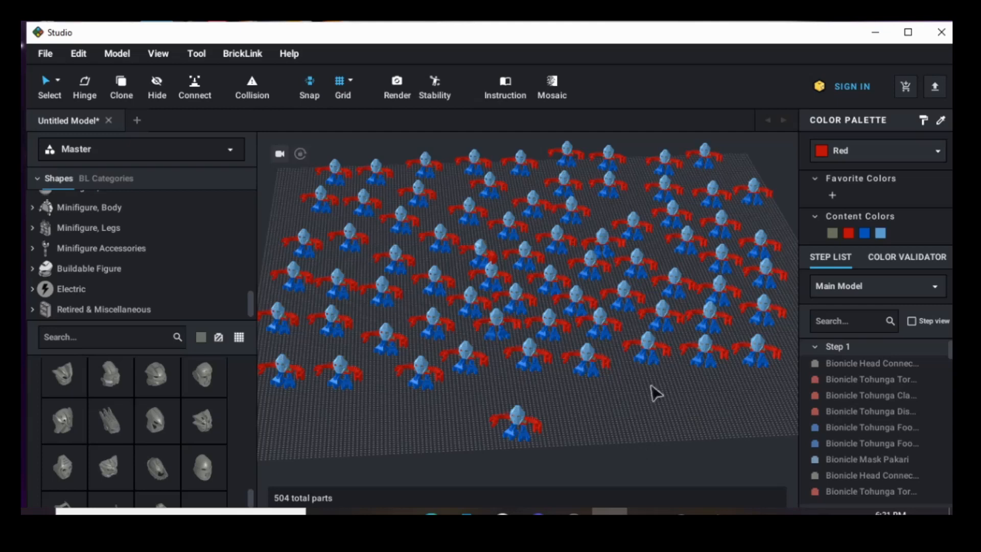
Step: Box-select the whole crowd behind the front figure and delete it, keeping only the front figure
scroll(657, 394, "down", 2)
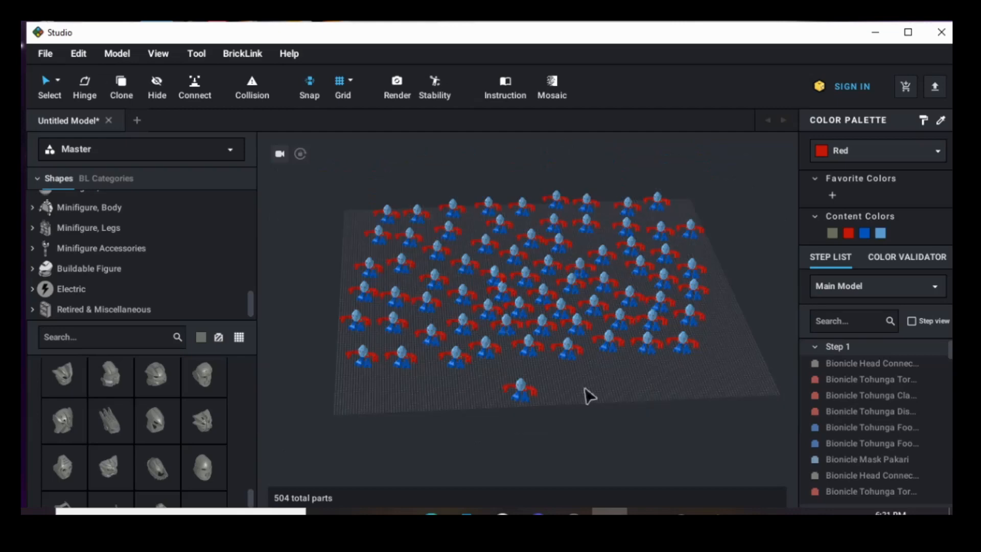
left_click_drag(322, 174, 733, 376)
key("Delete")
Step: Select the complete remaining Tohunga figure and move it to the back of the baseplate, leaving free space in front
left_click_drag(483, 355, 517, 302)
scroll(509, 321, "up", 10)
left_click(511, 324)
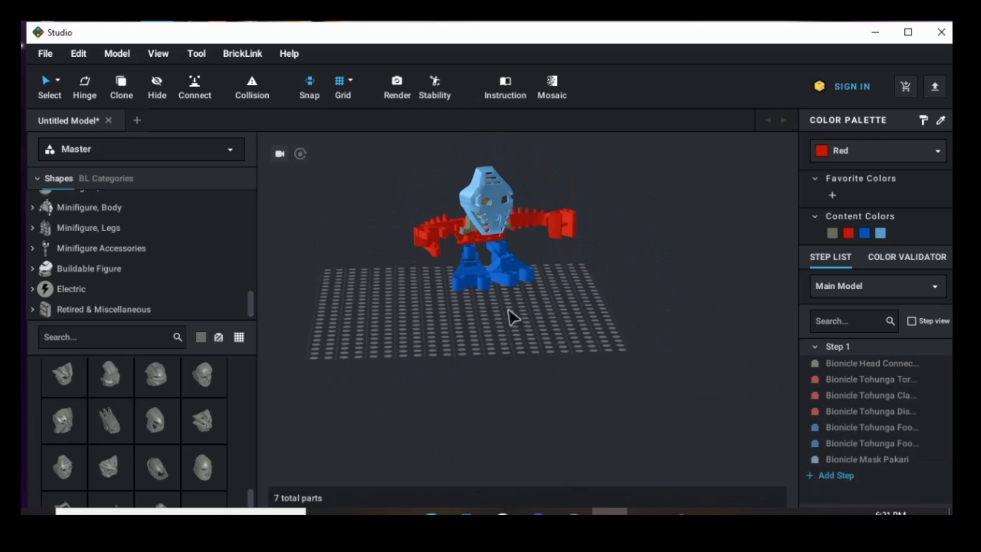
right_click_drag(513, 317, 499, 423)
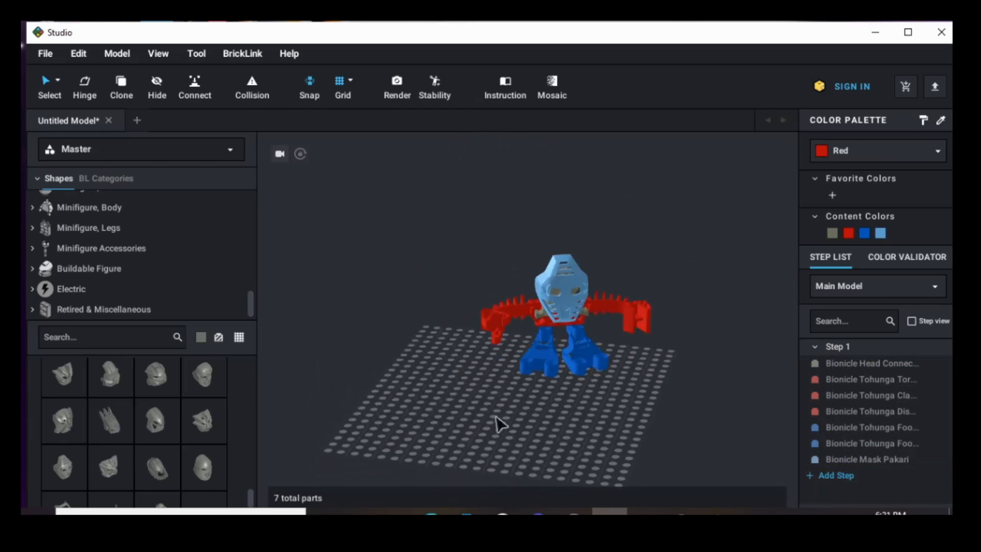
left_click_drag(439, 249, 632, 368)
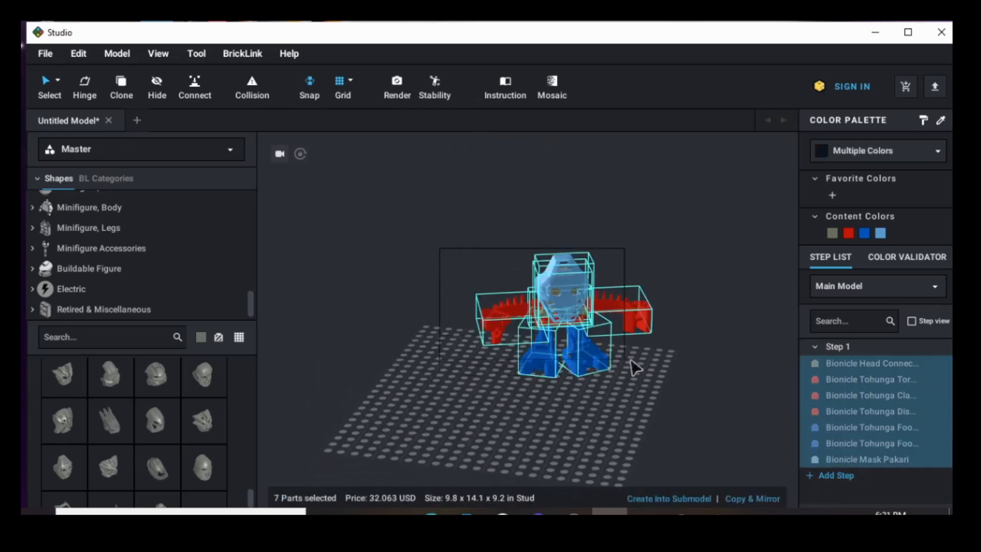
left_click_drag(581, 313, 411, 240)
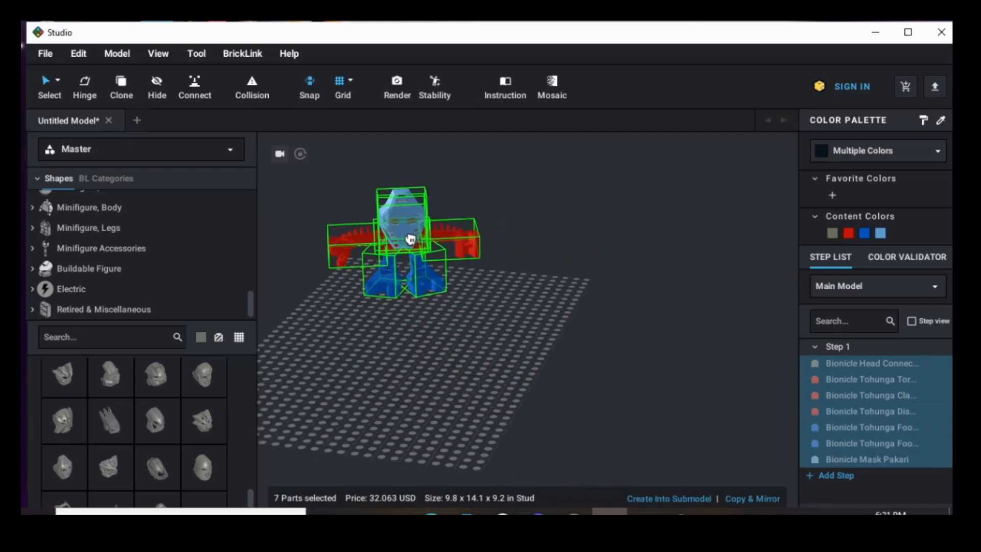
left_click(490, 409)
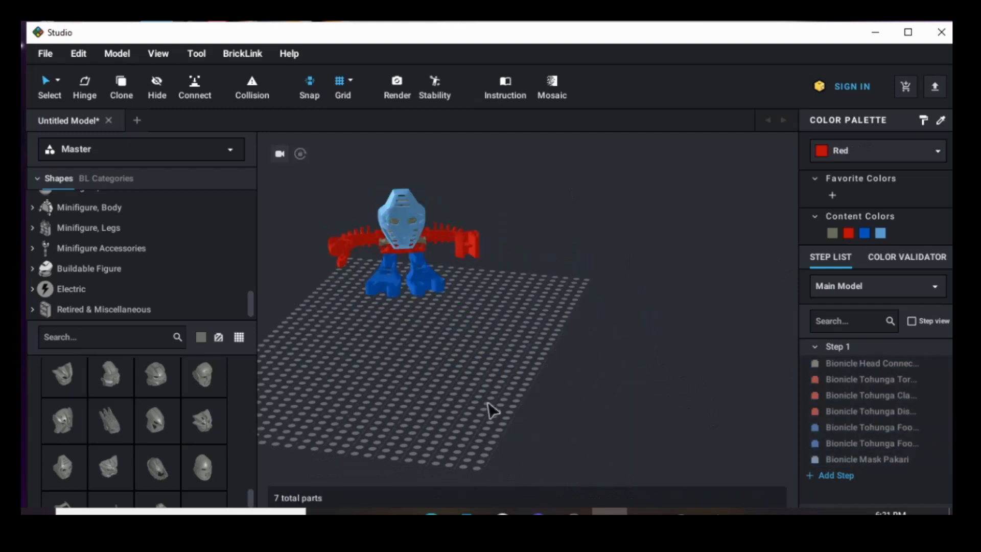
Step: Find the Bionicle Foot Visorak with 3 Pin Holes in the parts library and place it beside the figure
right_click_drag(488, 403, 501, 408)
scroll(125, 437, "down", 6)
scroll(126, 437, "down", 8)
scroll(129, 442, "down", 8)
scroll(129, 443, "down", 8)
scroll(129, 443, "down", 3)
left_click_drag(154, 466, 509, 231)
left_click(509, 231)
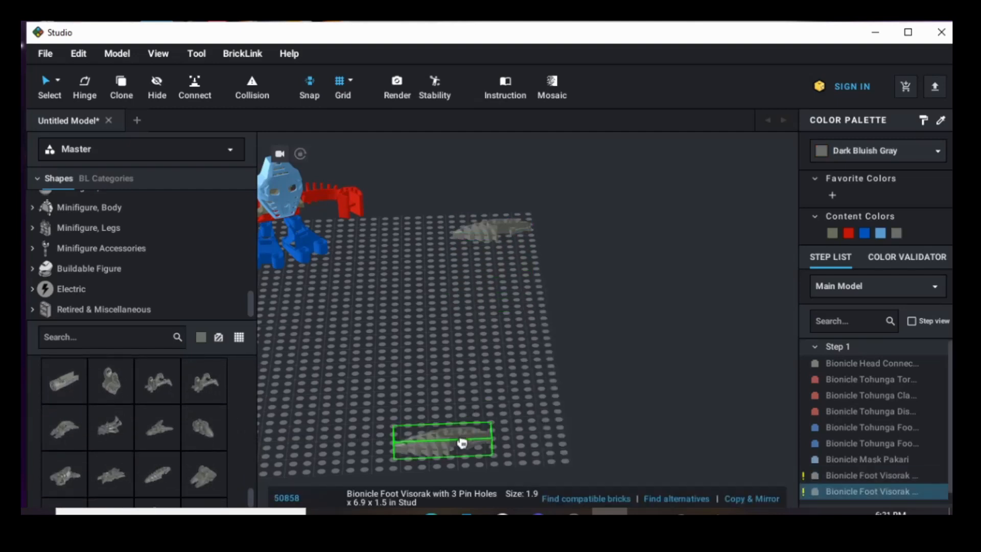
Step: Place a Bionicle ball joint, a Rahkshi head, a Hydruka back part and a Toa Leg around the Visorak foot
scroll(137, 434, "down", 3)
left_click_drag(106, 446, 622, 232)
left_click(608, 234)
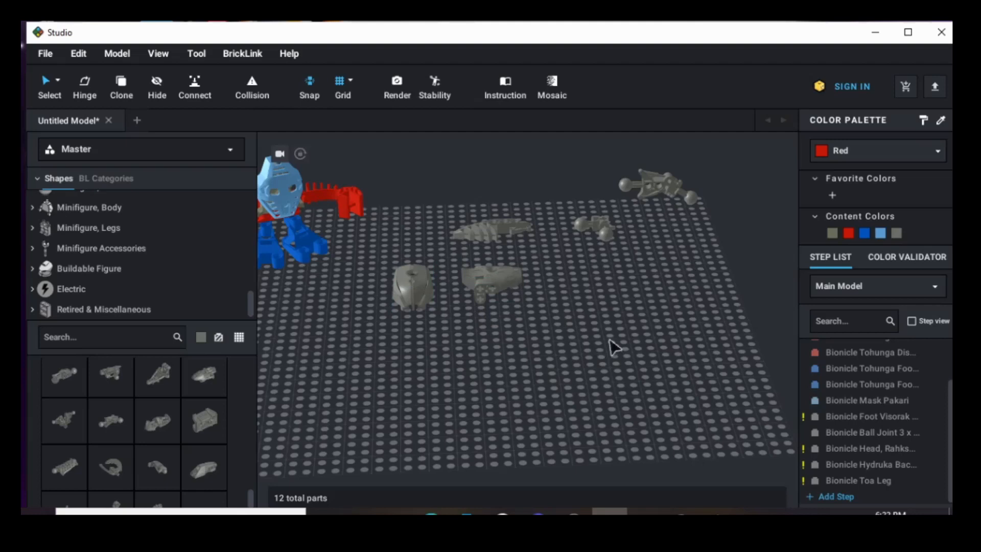
Step: Place a Technic, Axle 1 with Pin with Friction Ridges Lengthwise from the Technic, Linker category, rotated, in front of the Toa leg
scroll(148, 270, "up", 6)
scroll(145, 268, "up", 3)
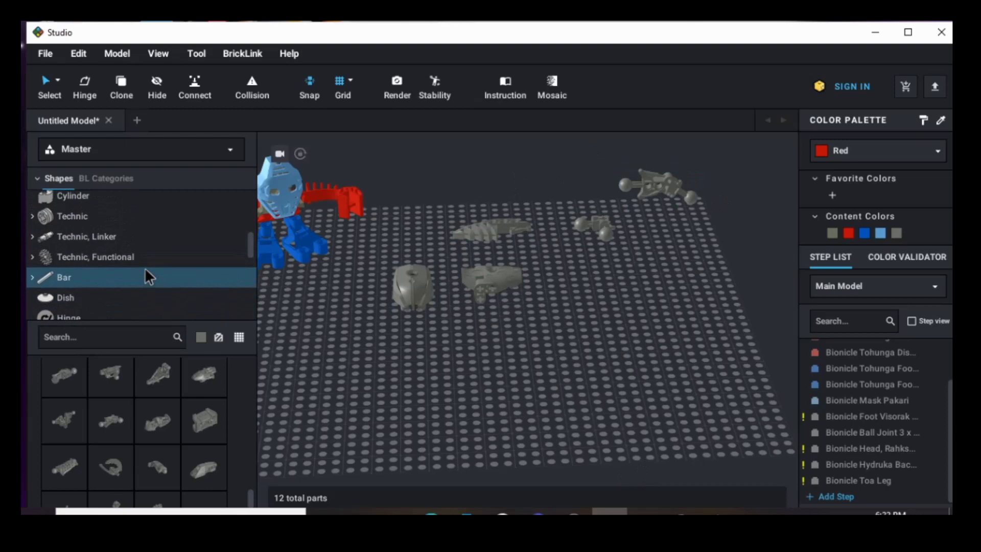
left_click(81, 219)
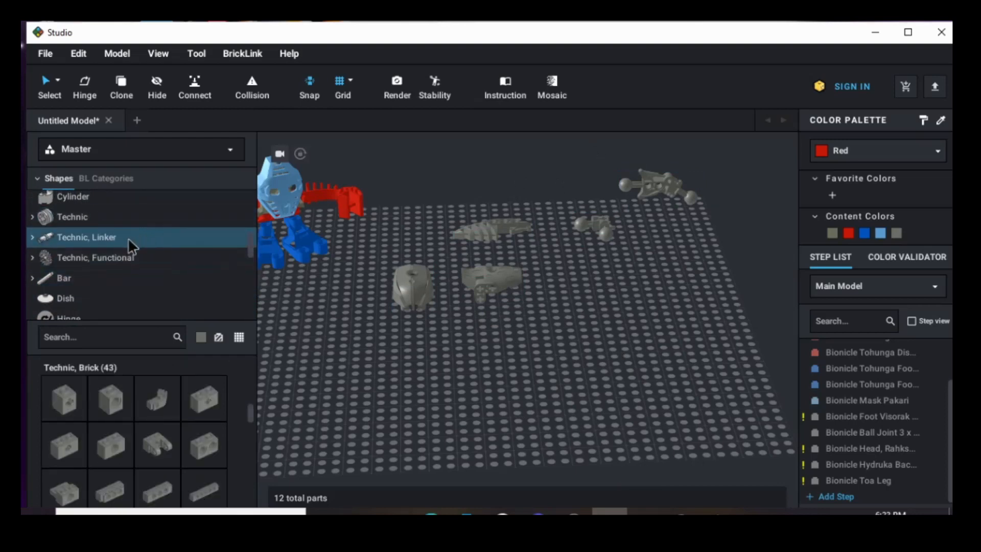
left_click(94, 238)
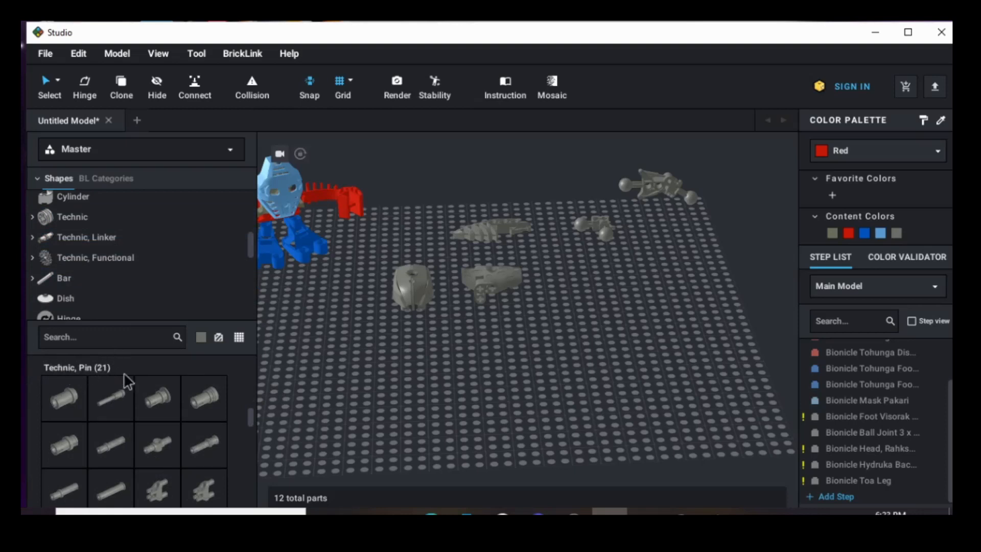
scroll(153, 419, "up", 1)
scroll(161, 467, "up", 2)
scroll(161, 467, "down", 5)
scroll(161, 467, "down", 3)
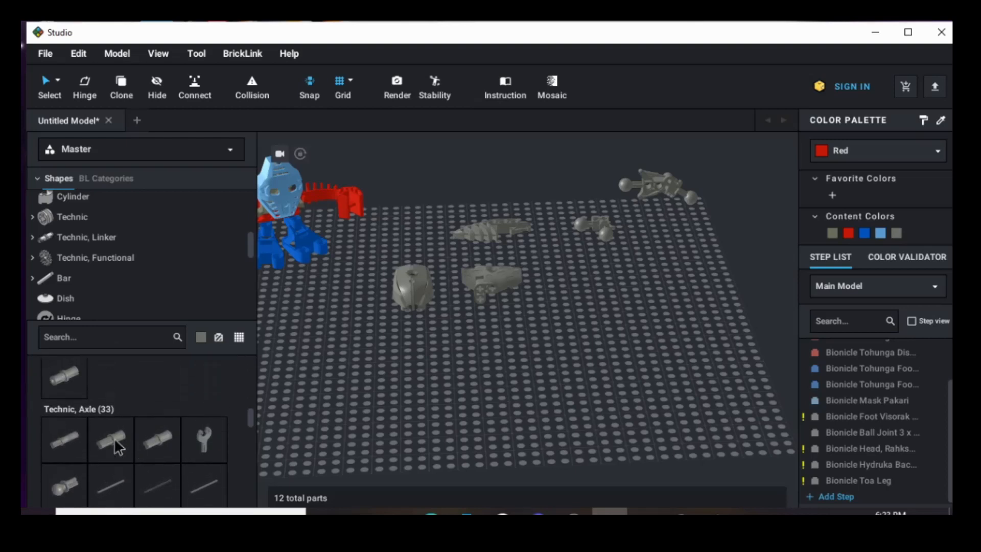
left_click(111, 440)
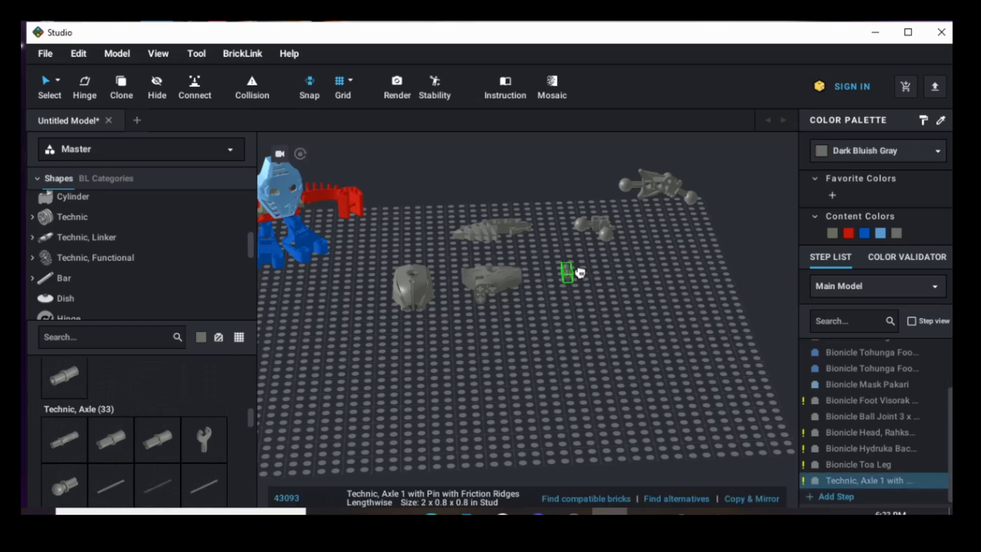
key("Right")
left_click(672, 256)
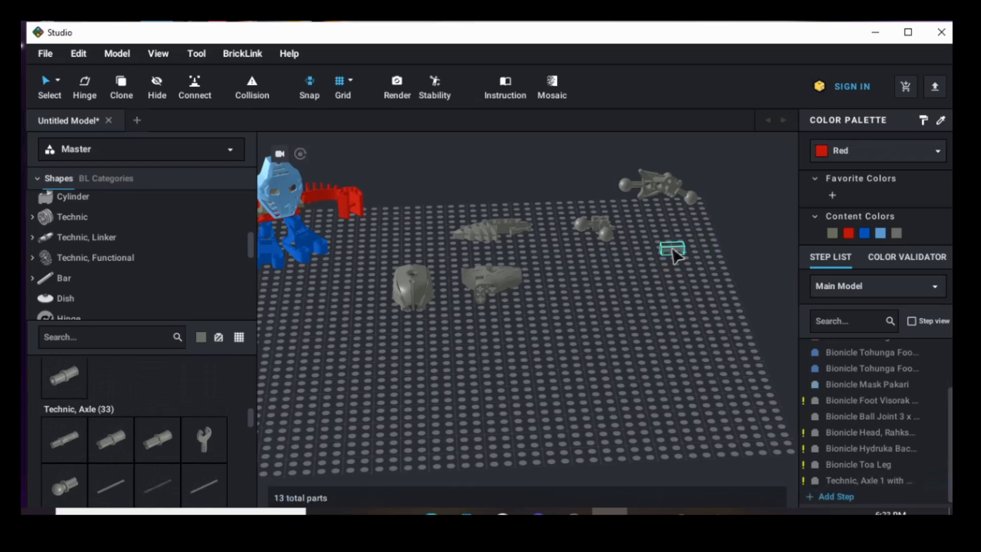
scroll(610, 476, "up", 1)
key("Escape")
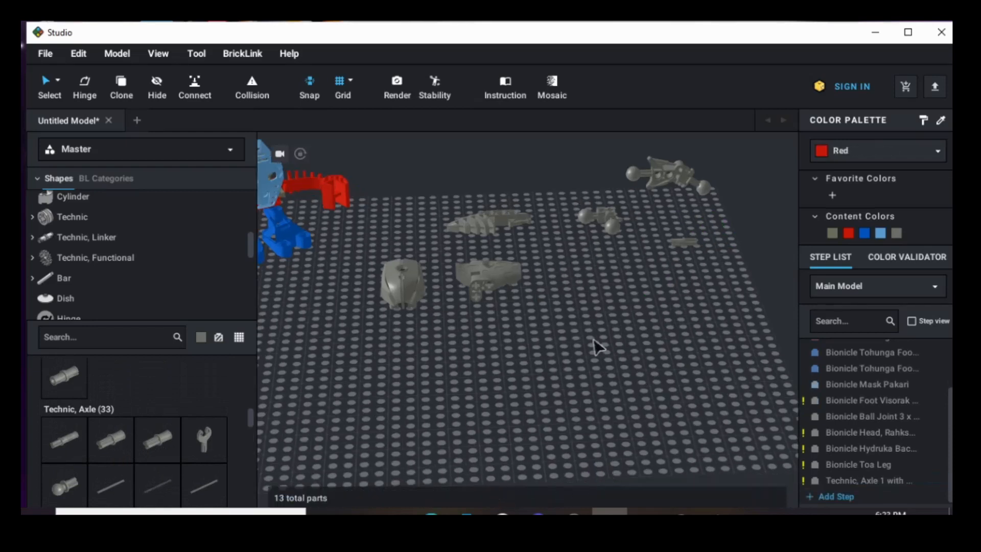
Step: Recolor the placed Technic axle pin blue
left_click(685, 242)
left_click(865, 233)
left_click(614, 361)
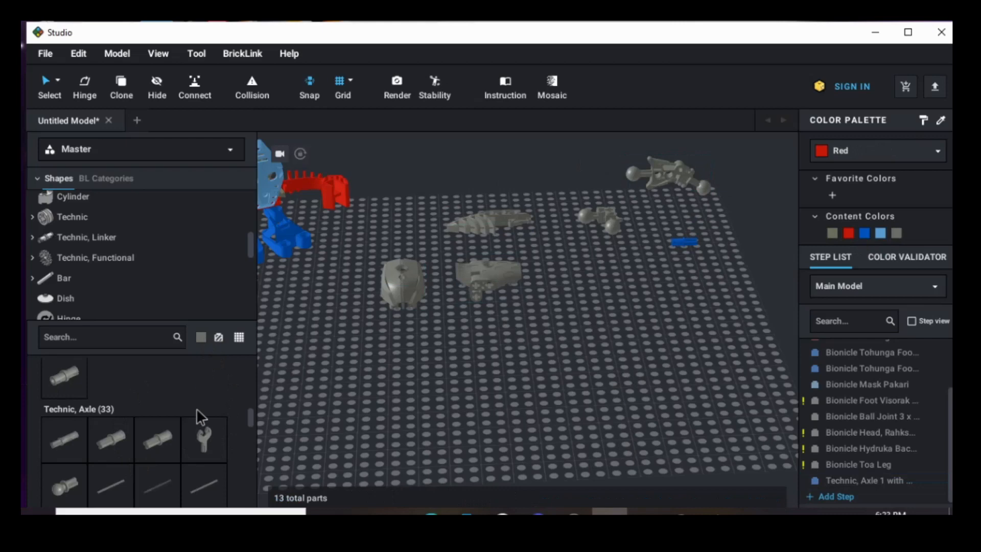
Step: Switch the parts library's color to Bright Light Blue and then to Red from the red color group
left_click(202, 338)
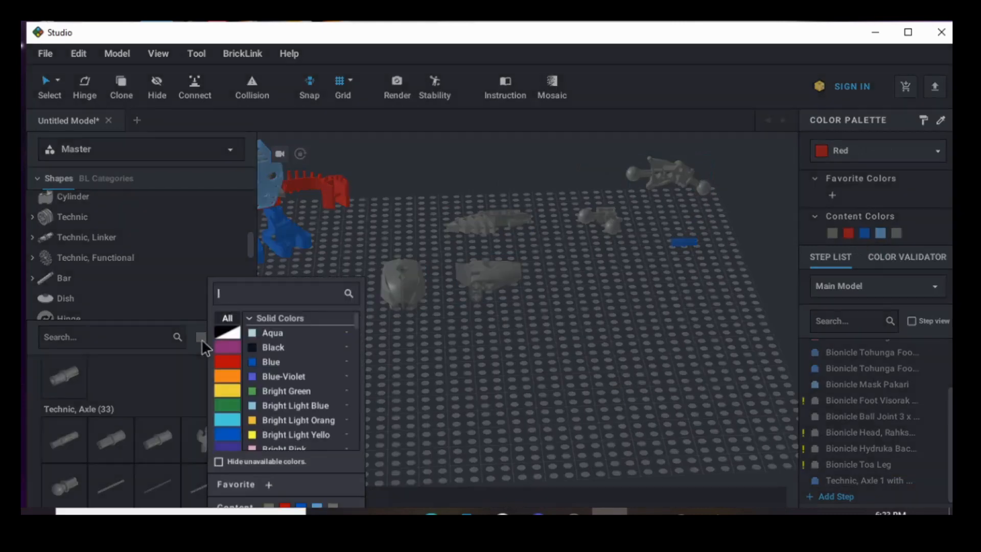
left_click(287, 405)
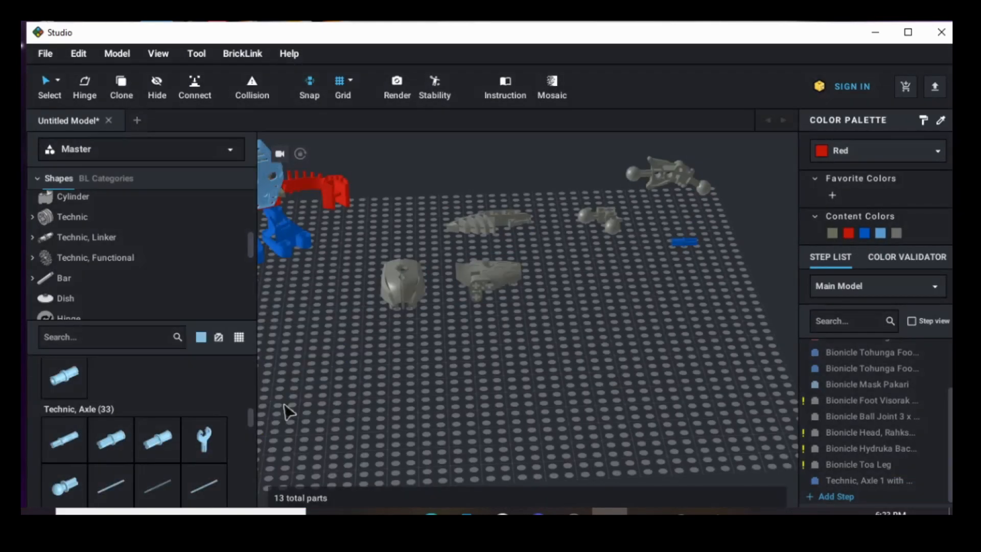
left_click(201, 337)
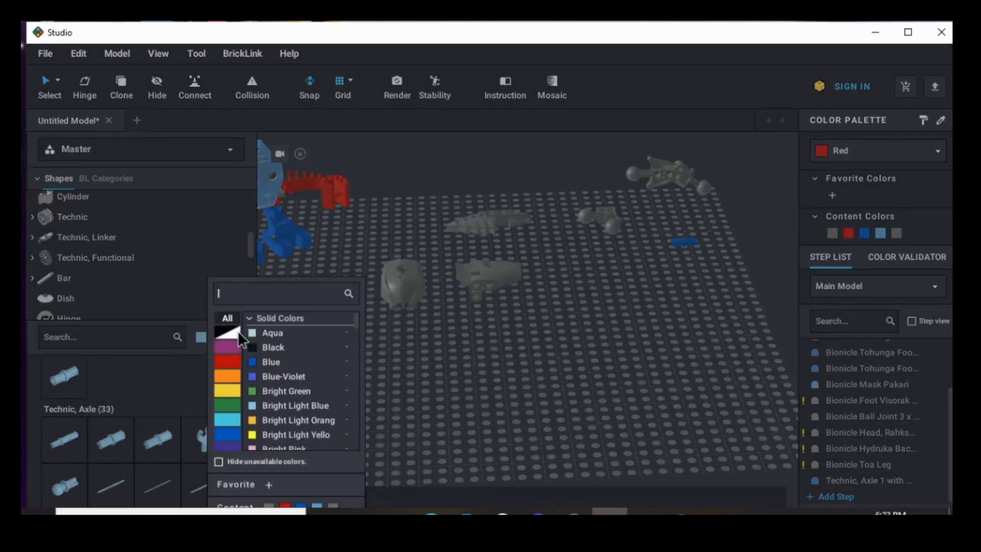
left_click(237, 331)
left_click(228, 362)
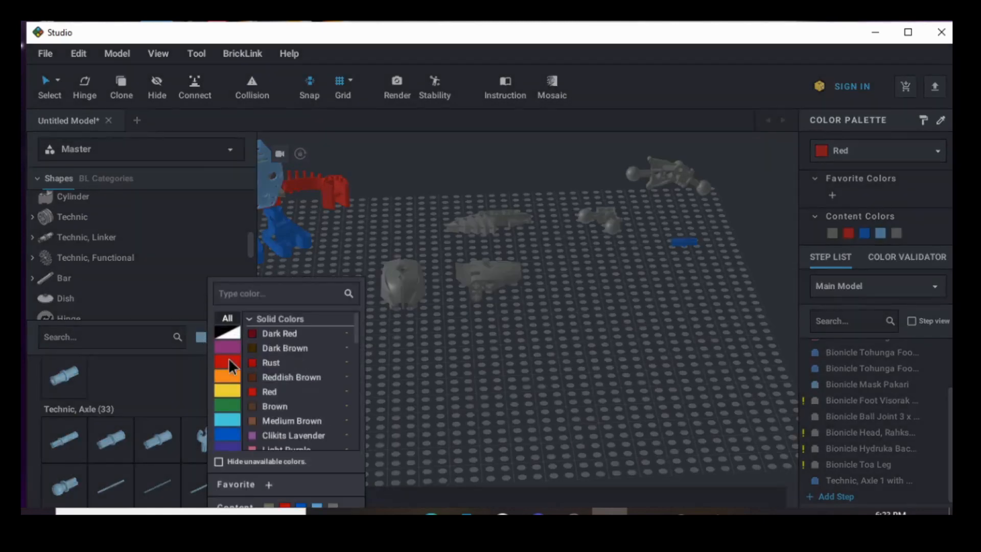
left_click(267, 392)
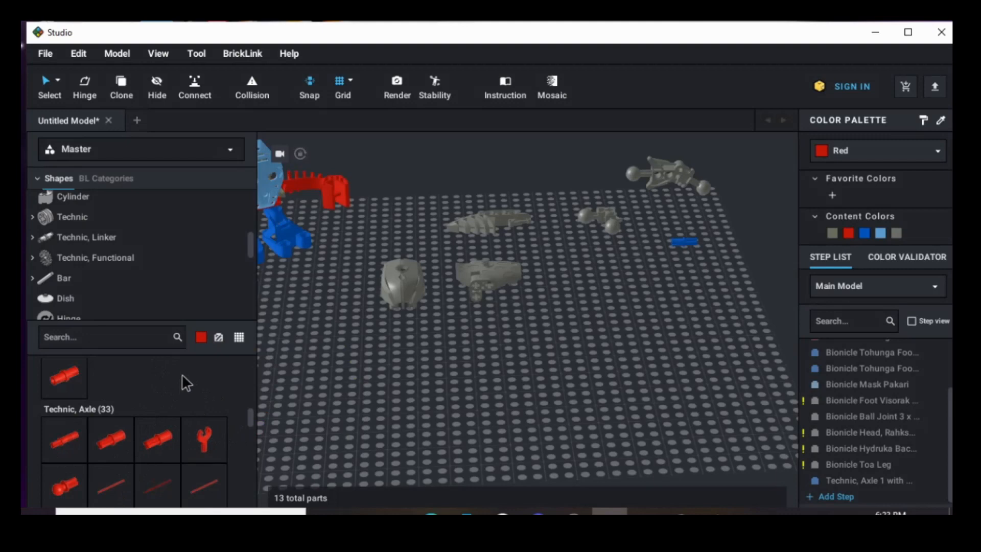
Step: Set the parts library's color to Dark Bluish Gray and activate the part search
left_click(201, 337)
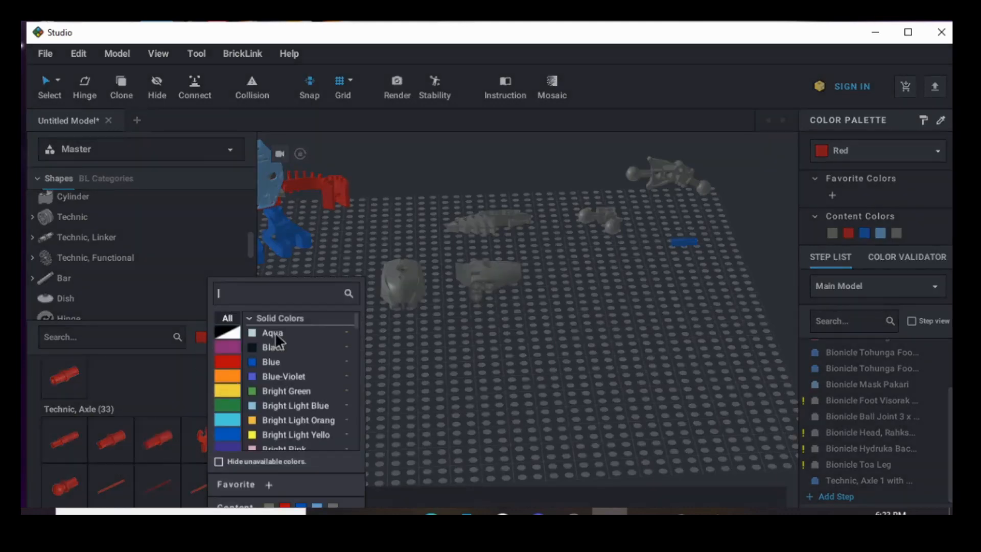
scroll(275, 340, "down", 1)
scroll(291, 391, "down", 6)
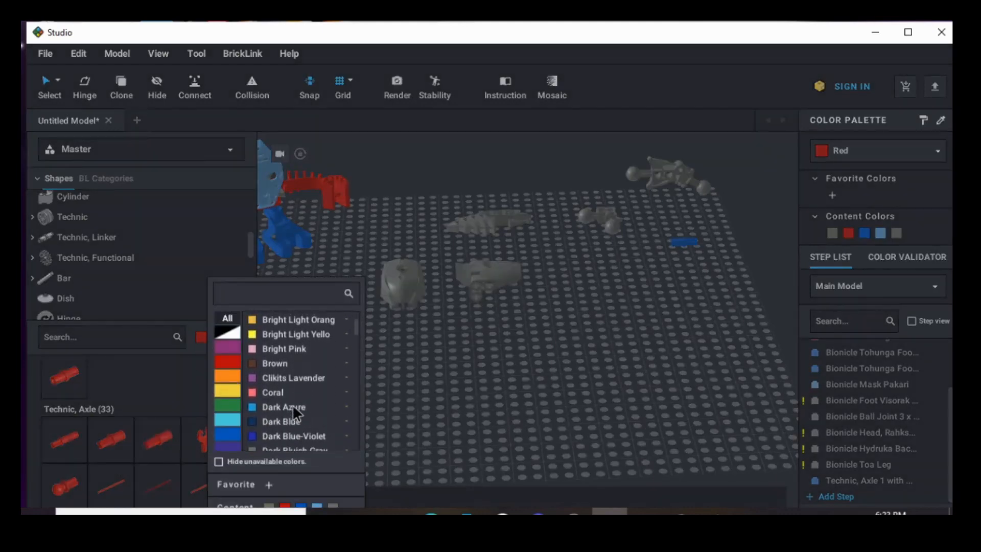
left_click(314, 416)
left_click(125, 342)
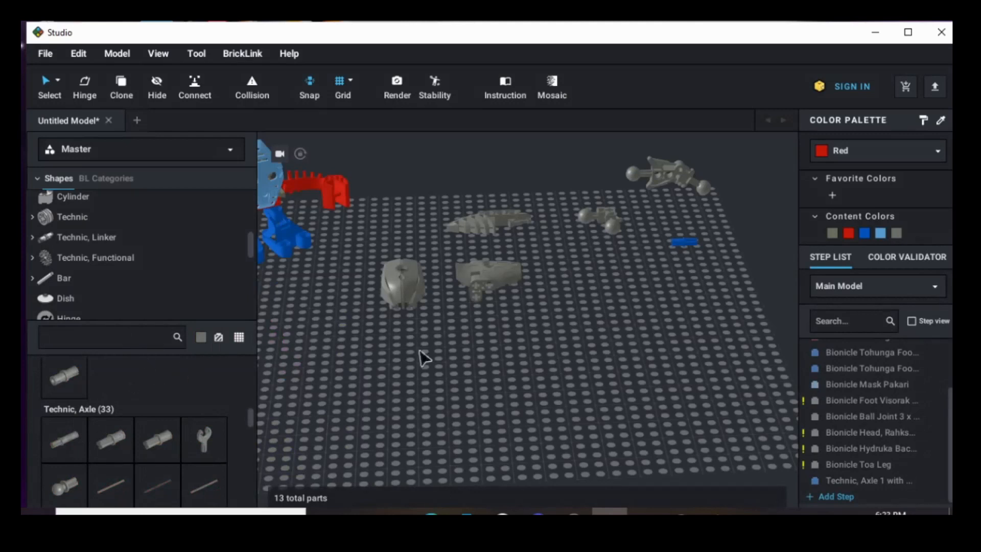
Step: Search the parts library for "technic socket" and place the long Technic, Axle and Pin socket connector beside the body parts on the baseplate
type("technic socket")
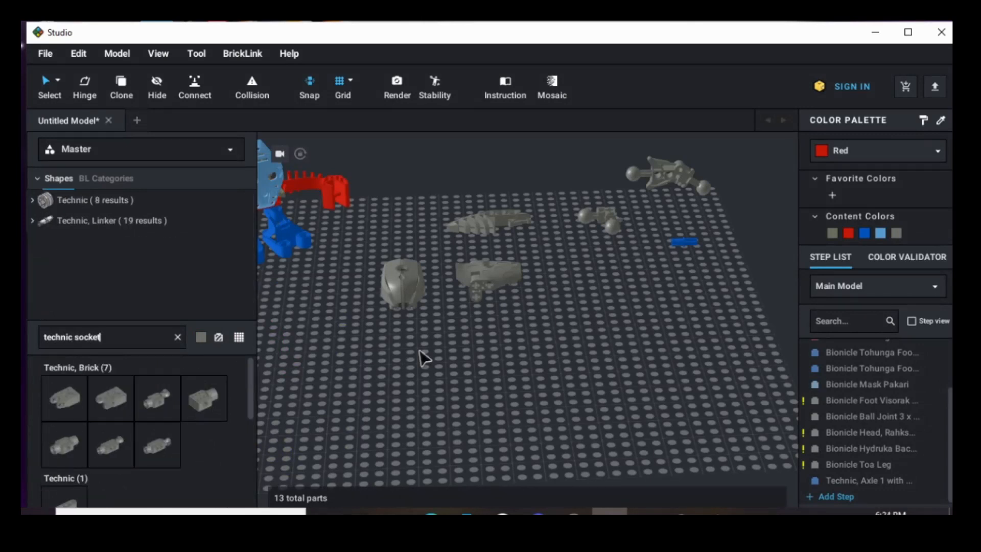
scroll(108, 400, "down", 5)
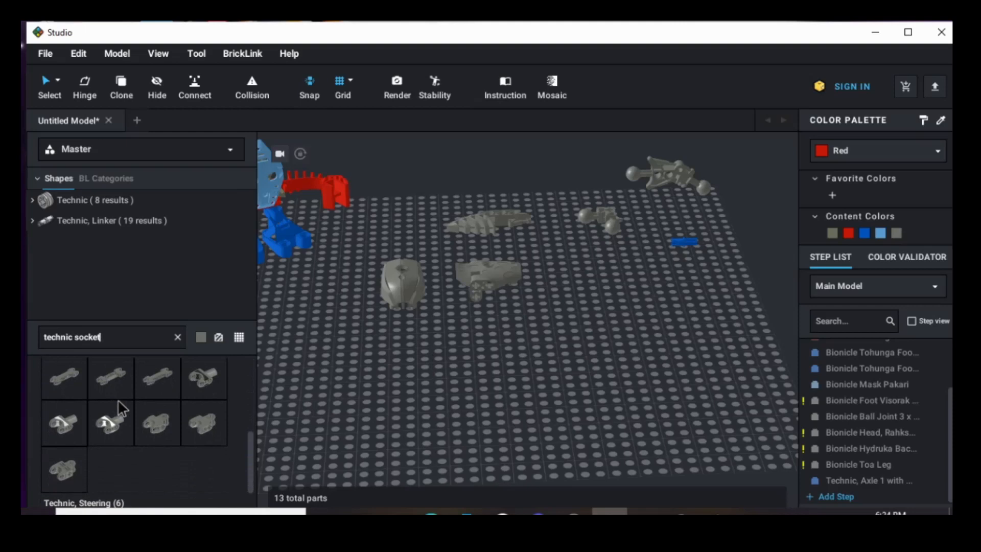
scroll(136, 400, "up", 2)
scroll(136, 400, "down", 3)
scroll(151, 446, "up", 2)
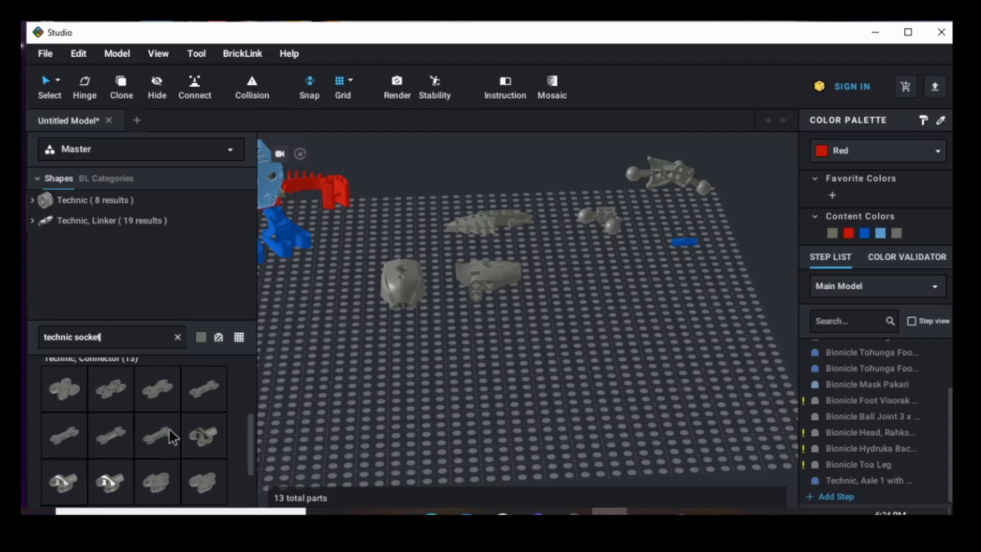
left_click(209, 392)
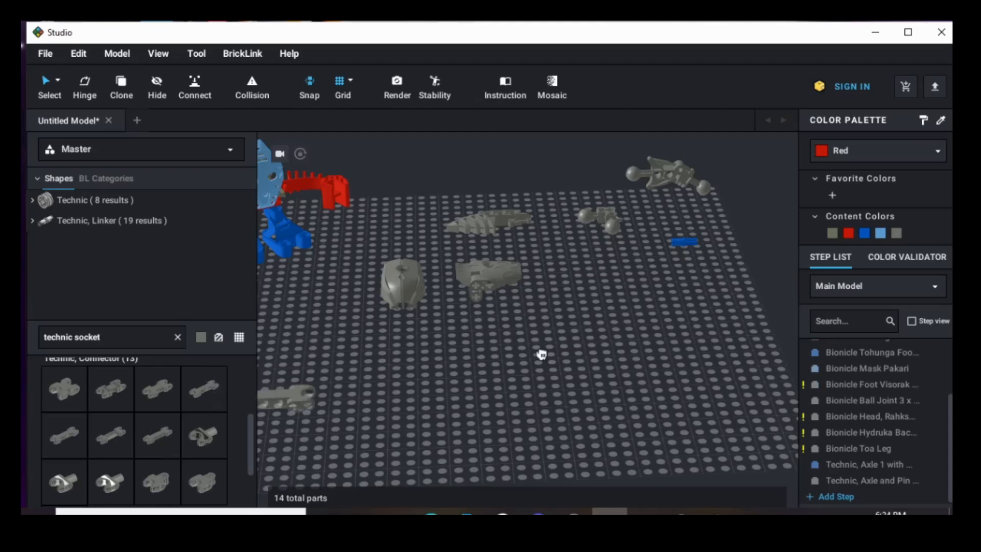
left_click(620, 291)
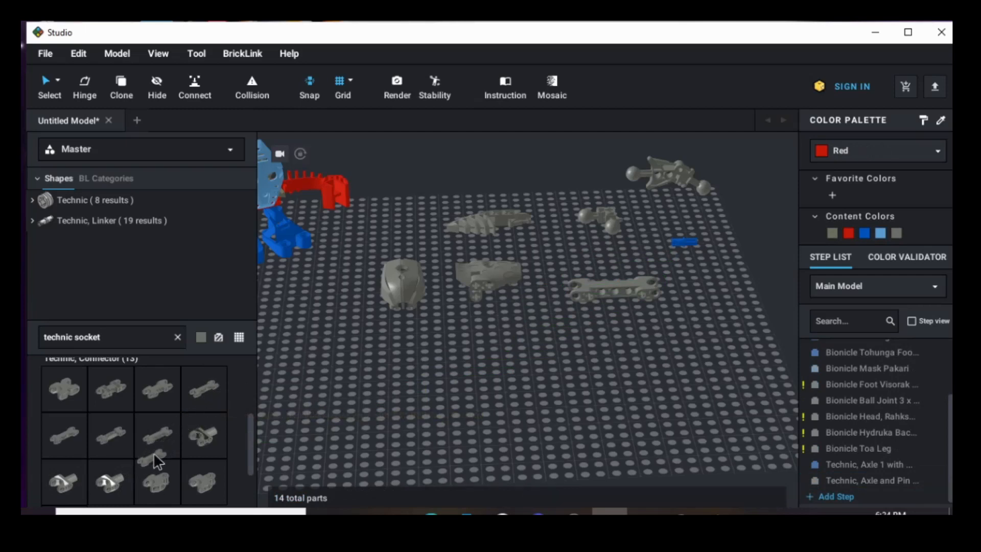
Step: Place the short Technic, Axle Connector with sockets from the search results in front of the long connector
scroll(152, 447, "down", 2)
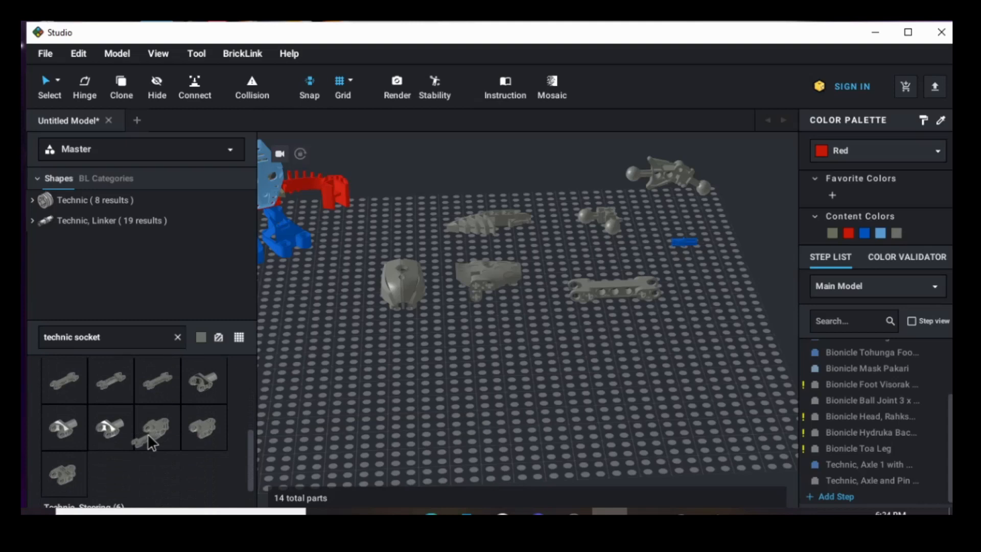
scroll(152, 442, "down", 1)
left_click(62, 452)
left_click(546, 348)
key("Escape")
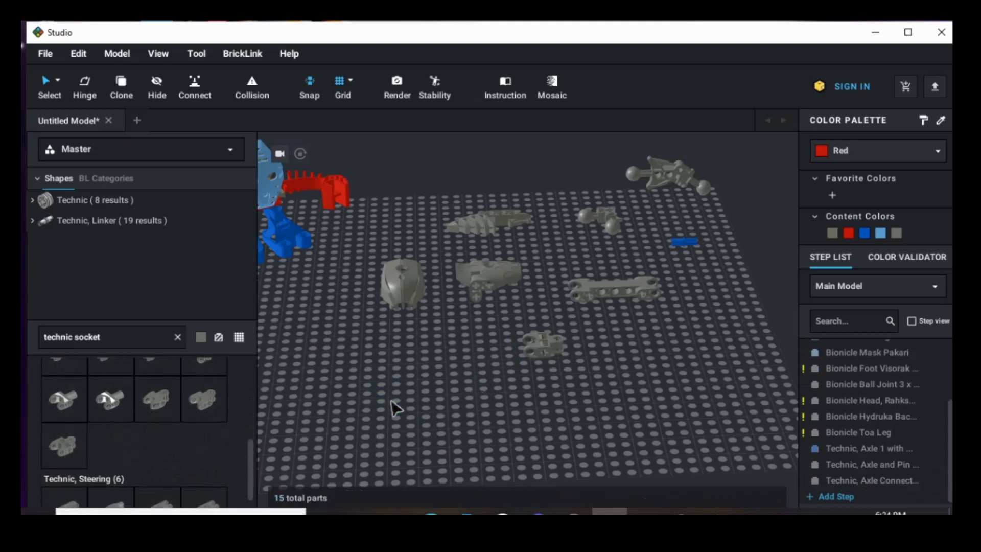
scroll(189, 442, "up", 3)
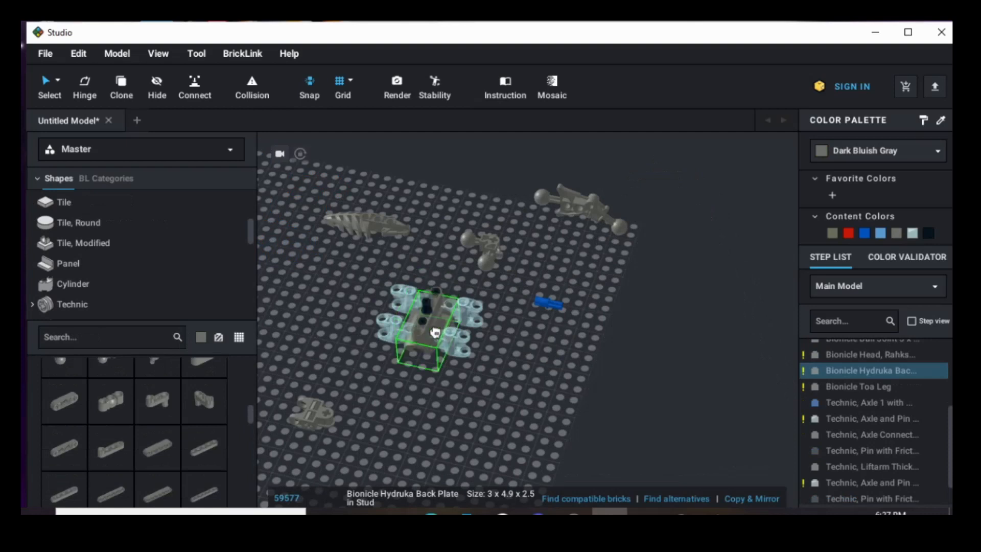
Step: Move the Bionicle Hydruka Back Plate aside, toggle collision detection, and set the plate back on the socket connector assembly
left_click_drag(435, 332, 598, 370)
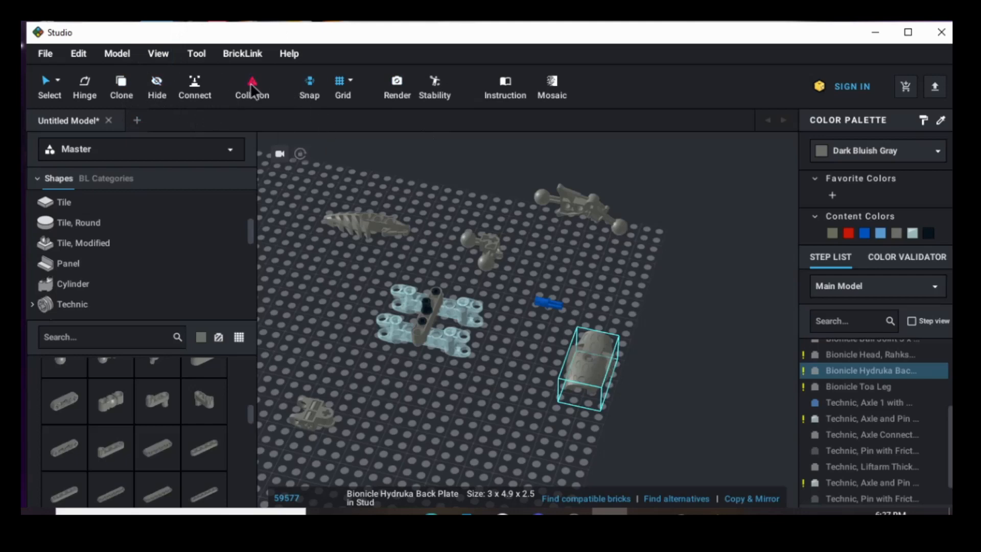
left_click(492, 396)
scroll(491, 396, "down", 3)
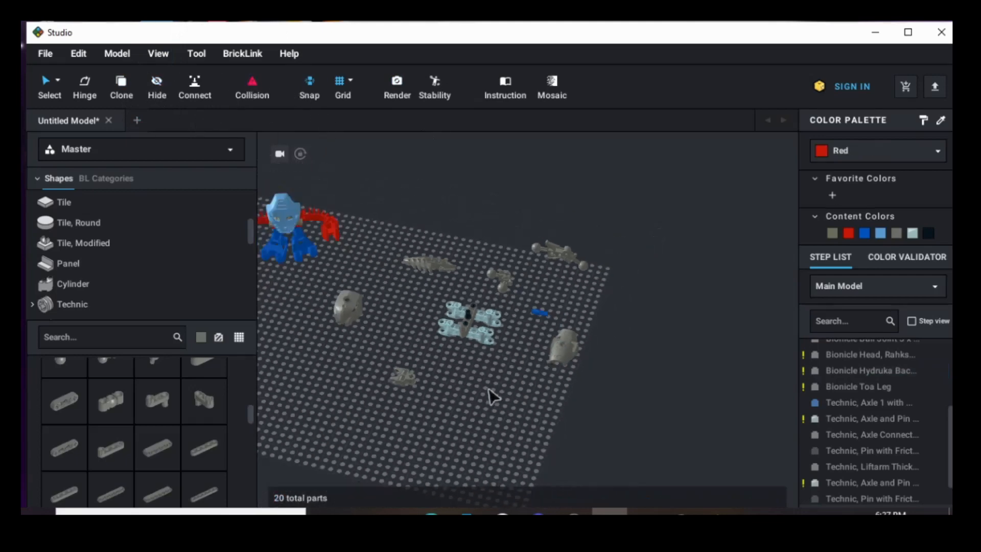
scroll(492, 396, "up", 3)
left_click_drag(580, 368, 443, 319)
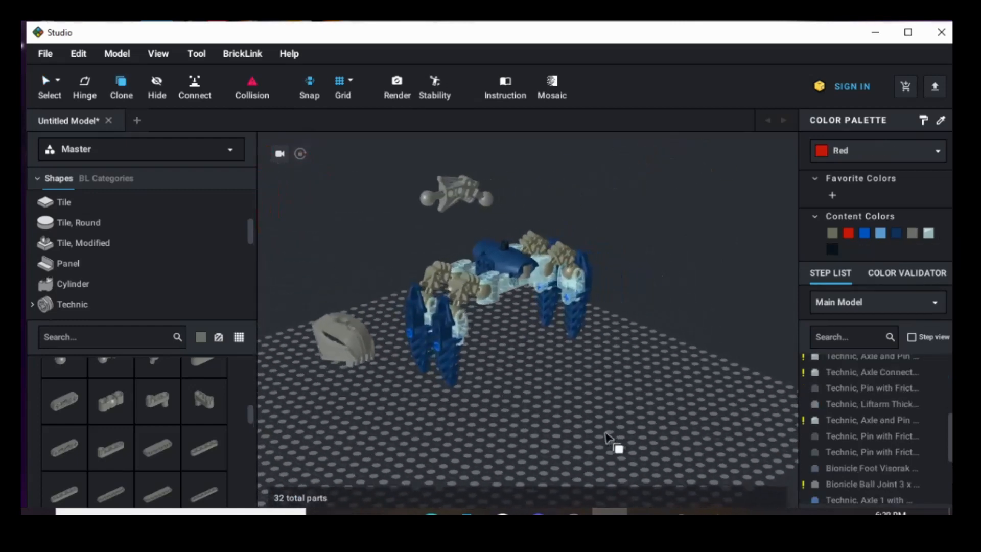
Step: Place a Technic, Liftarm, Modified Crank / Pin 1 x 3 at the front of the four-legged creature's body
right_click_drag(616, 445, 620, 460)
scroll(556, 357, "up", 2)
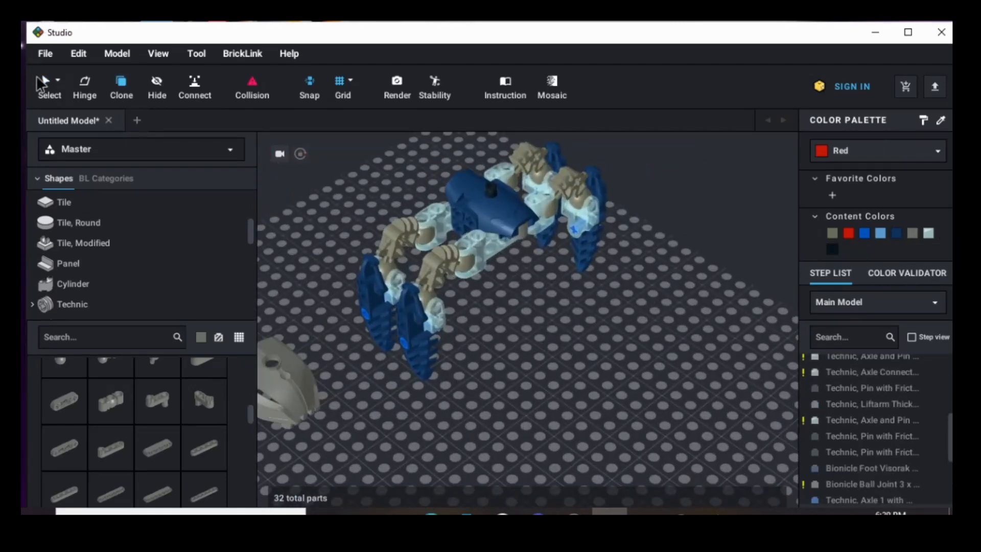
right_click_drag(552, 405, 541, 376)
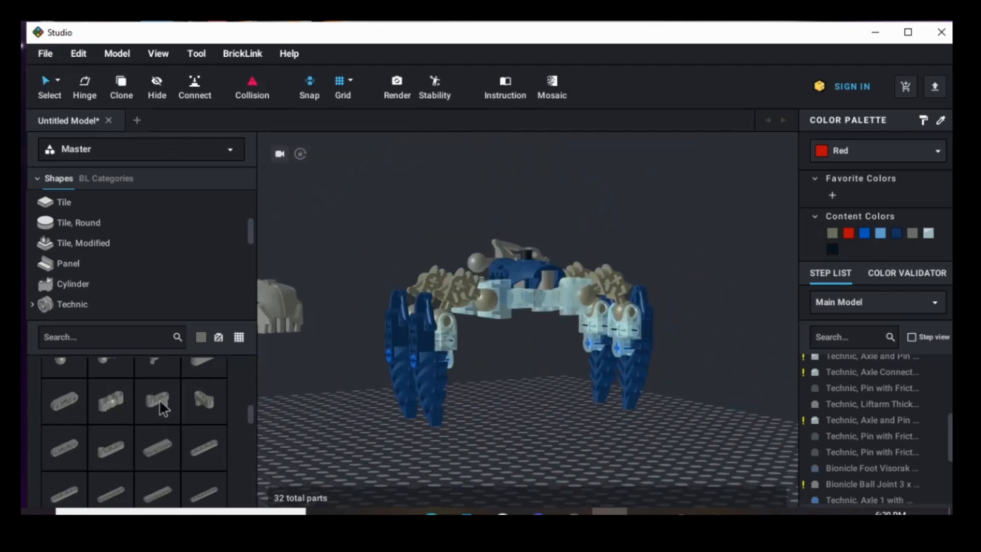
left_click(159, 399)
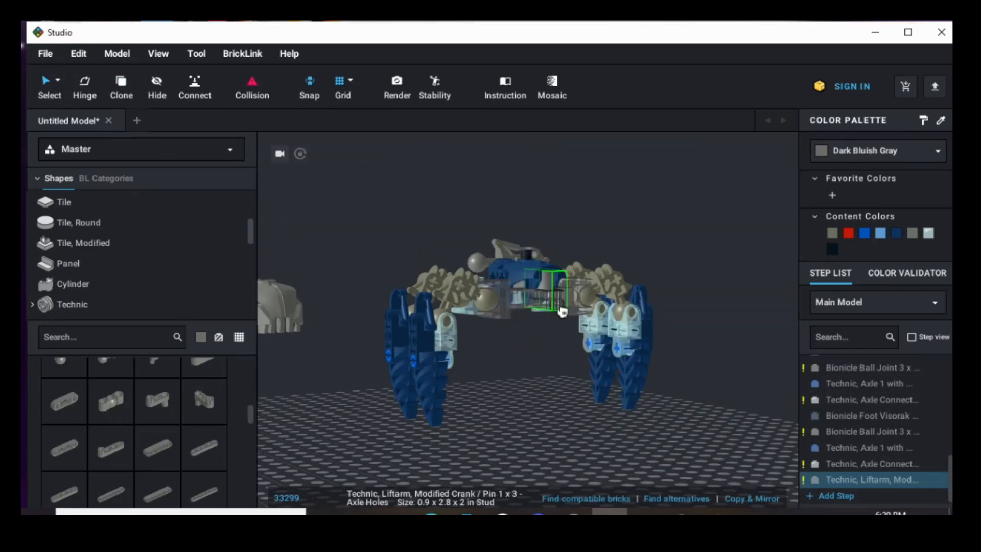
right_click_drag(563, 335, 568, 363)
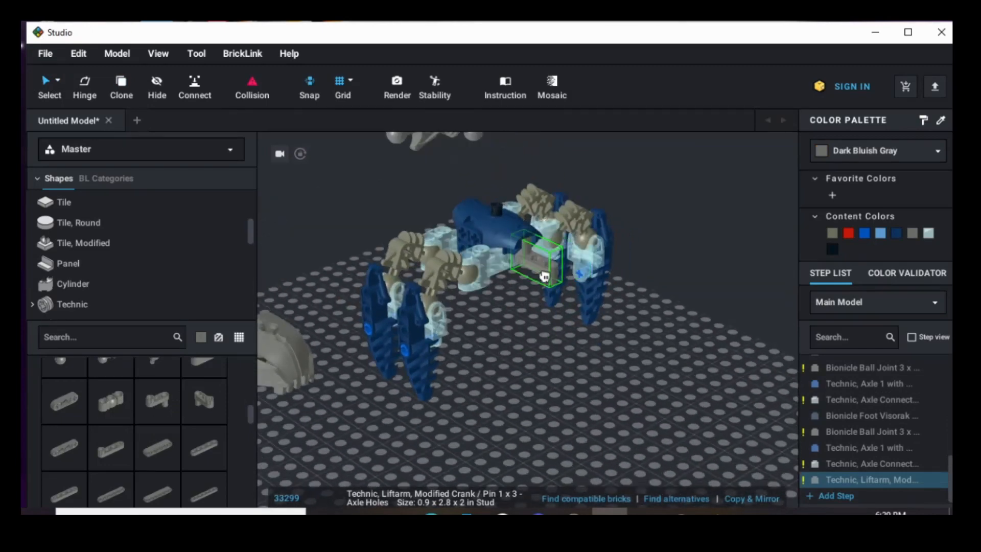
left_click(547, 290)
key("Escape")
scroll(503, 399, "down", 3)
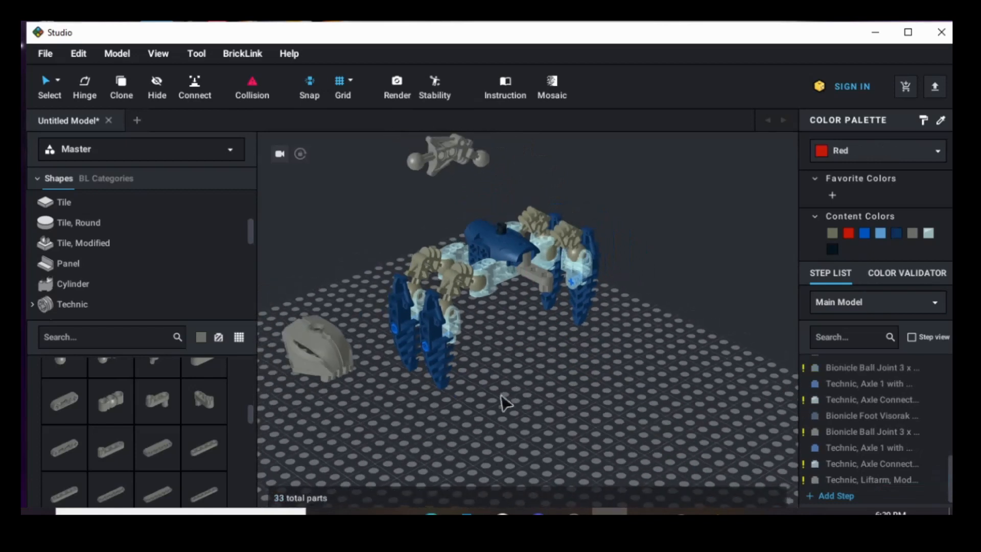
Step: Move the gray Bionicle Rahkshi head across the baseplate to the other side of the four-legged creature
left_click_drag(357, 349, 713, 366)
key("Delete")
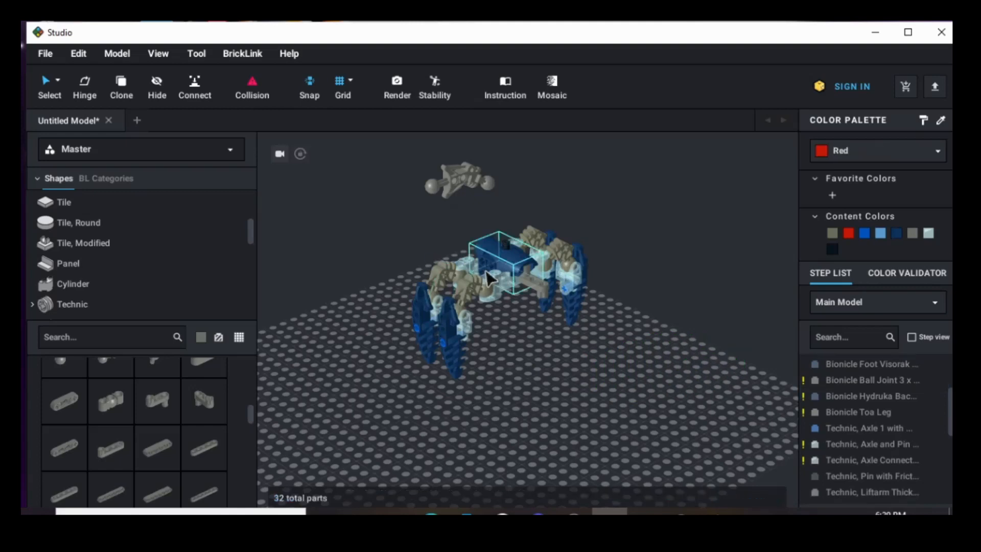
key("ctrl+z")
left_click_drag(713, 354, 674, 326)
Step: Pull the crank liftarm off the front of the creature's body and delete it
left_click_drag(558, 280, 686, 419)
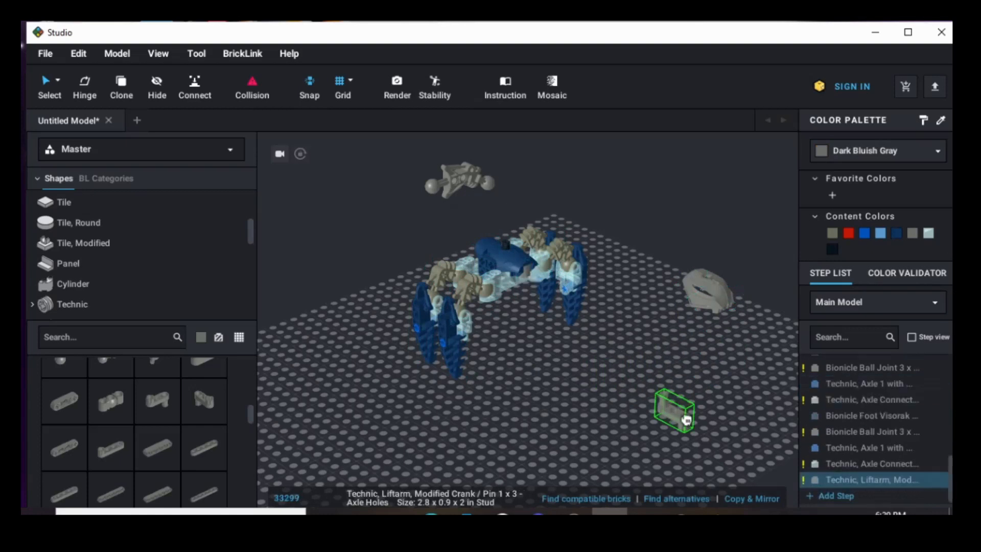
key("Delete")
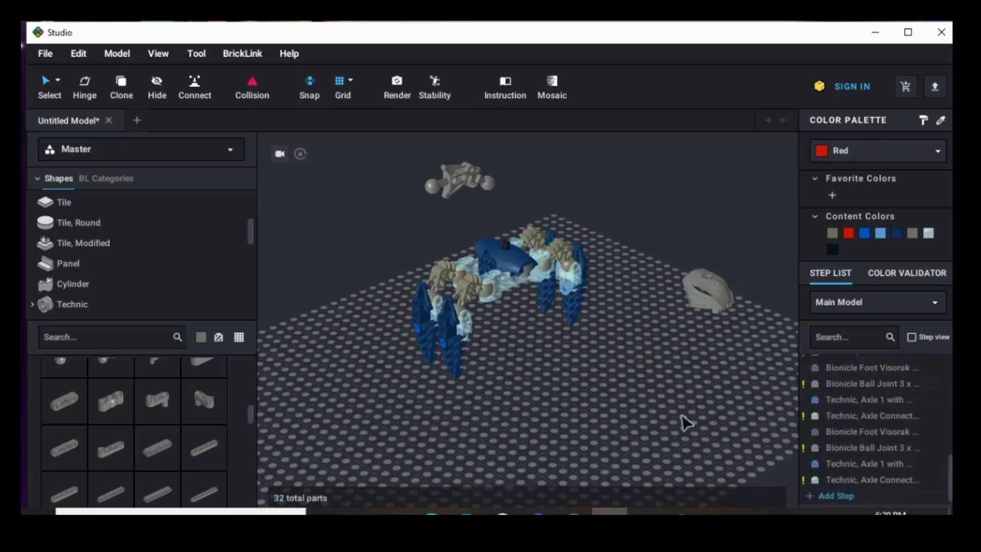
Step: Clone the blue Technic axle pin from a leg and attach the copy upright under the front of the body
left_click(569, 291)
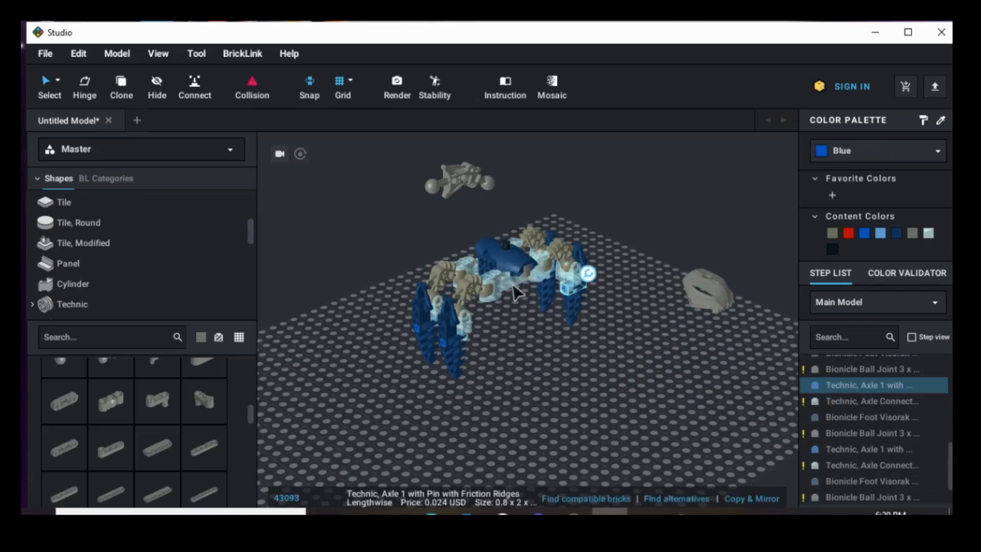
left_click(125, 81)
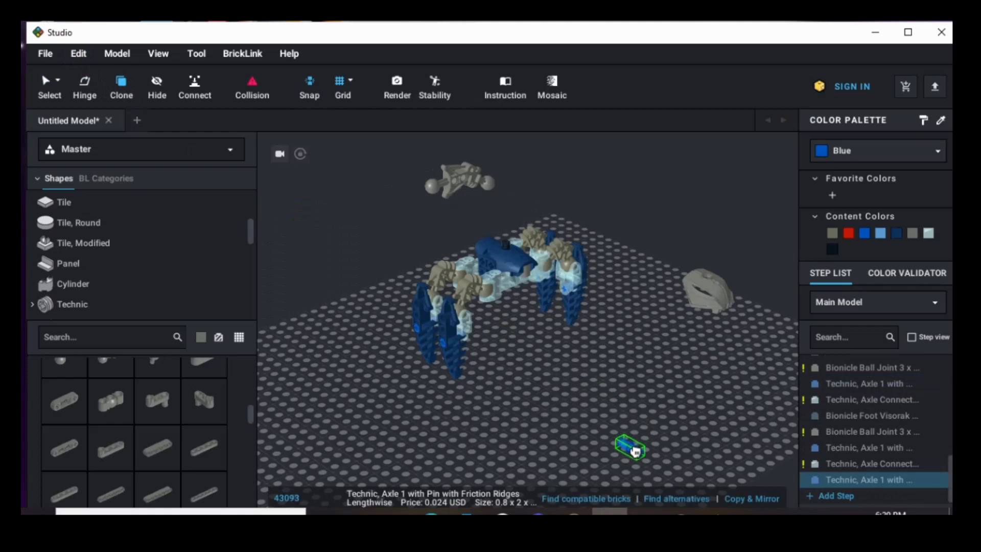
left_click(531, 280)
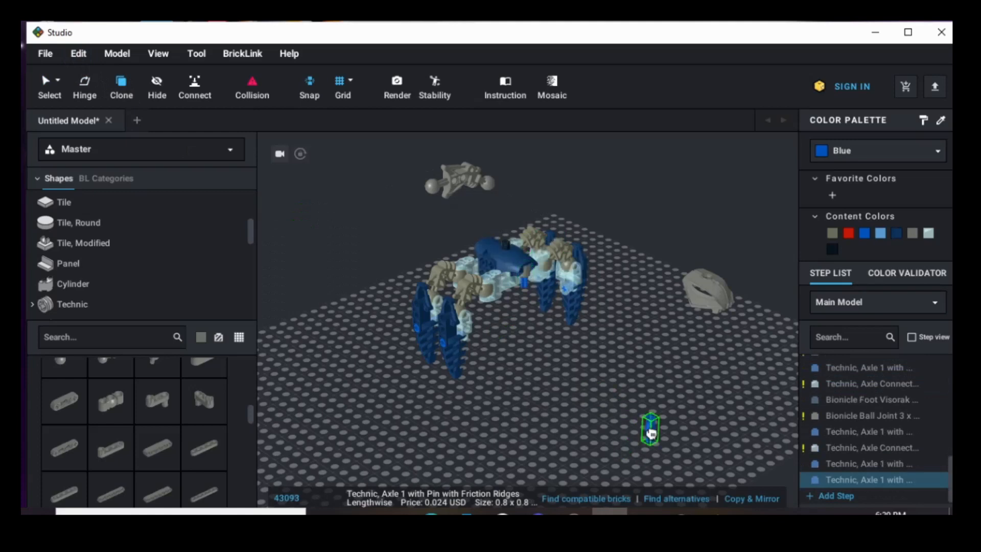
key("Escape")
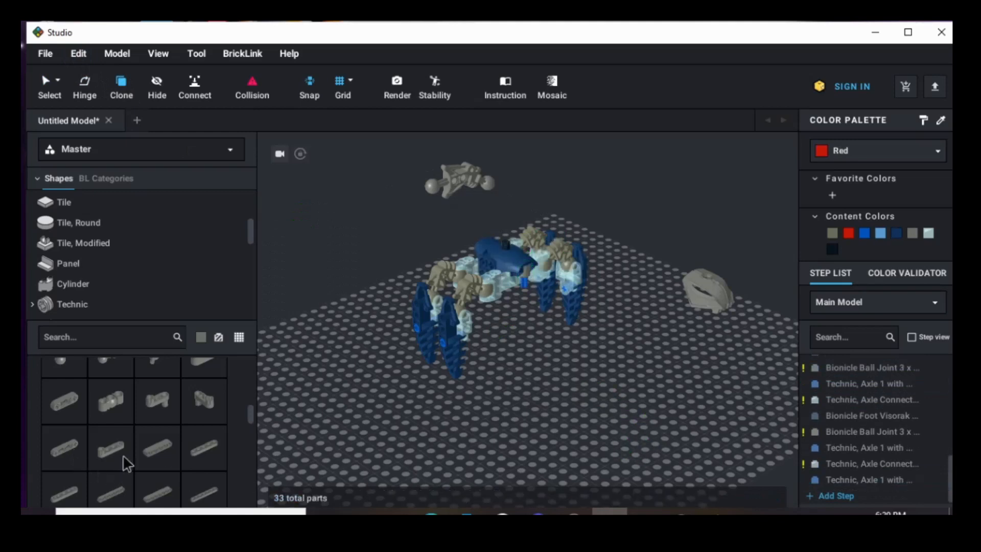
Step: Place a Technic, Liftarm, Modified Stud Connector Thin 1 x 4, rotated to point forward, on the blue pin under the body
left_click(100, 459)
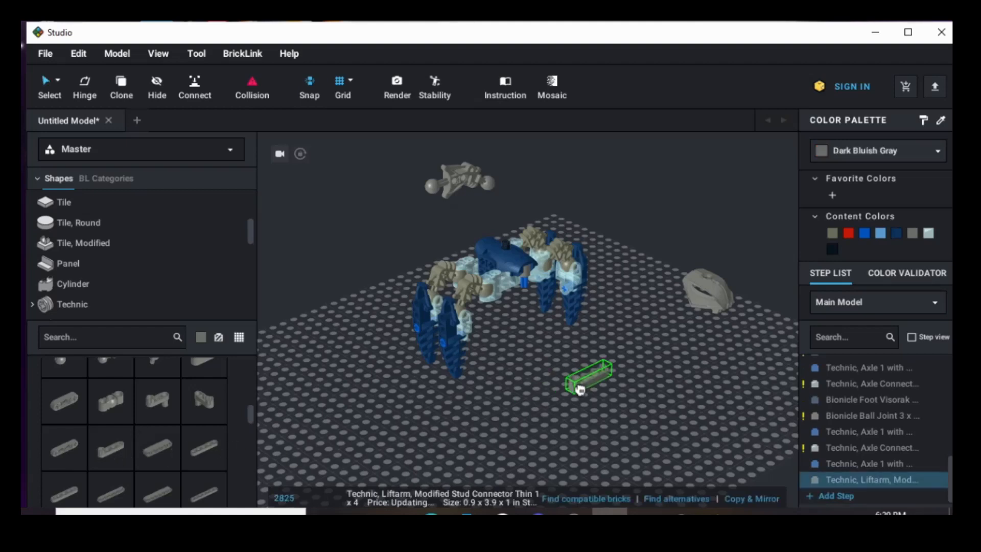
key("Down")
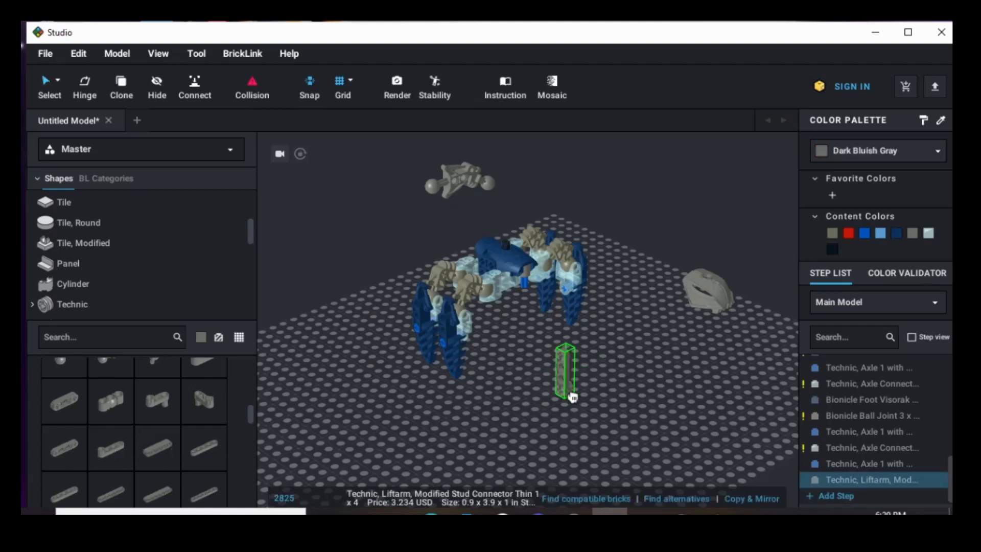
key("Down")
key("Down")
key("Down")
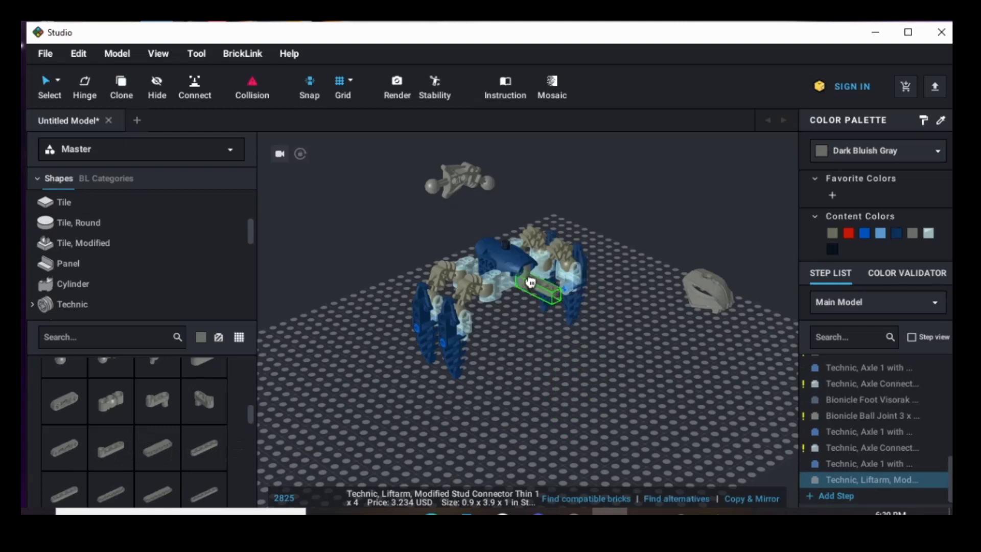
left_click(535, 285)
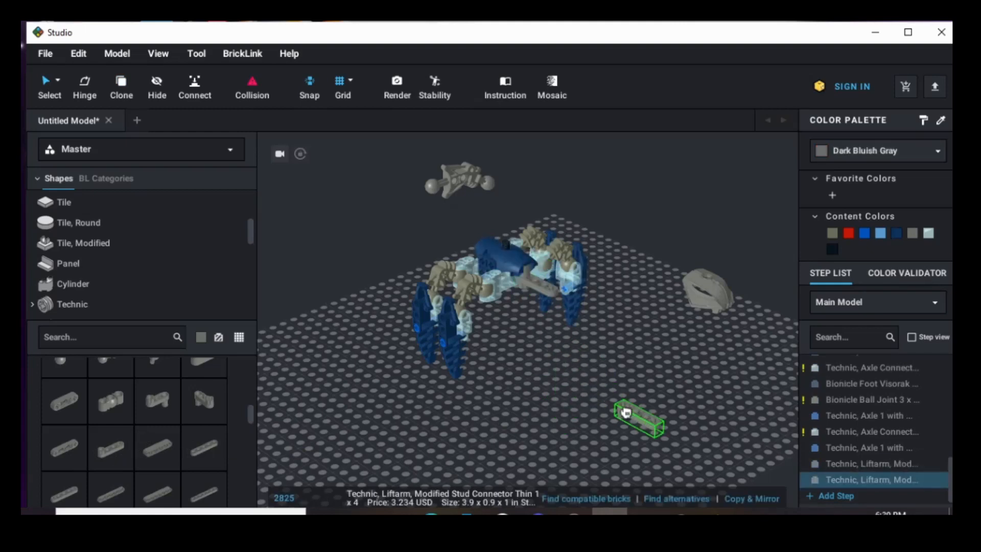
key("Escape")
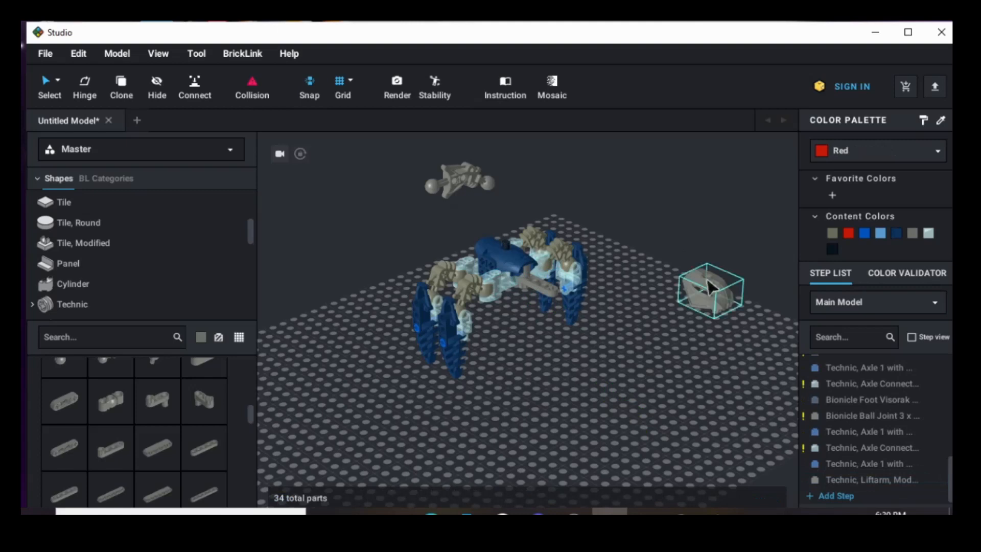
Step: Recolor the thin 1 x 4 liftarm at the front of the body Luminous Soft Blue
left_click(546, 290)
left_click(895, 148)
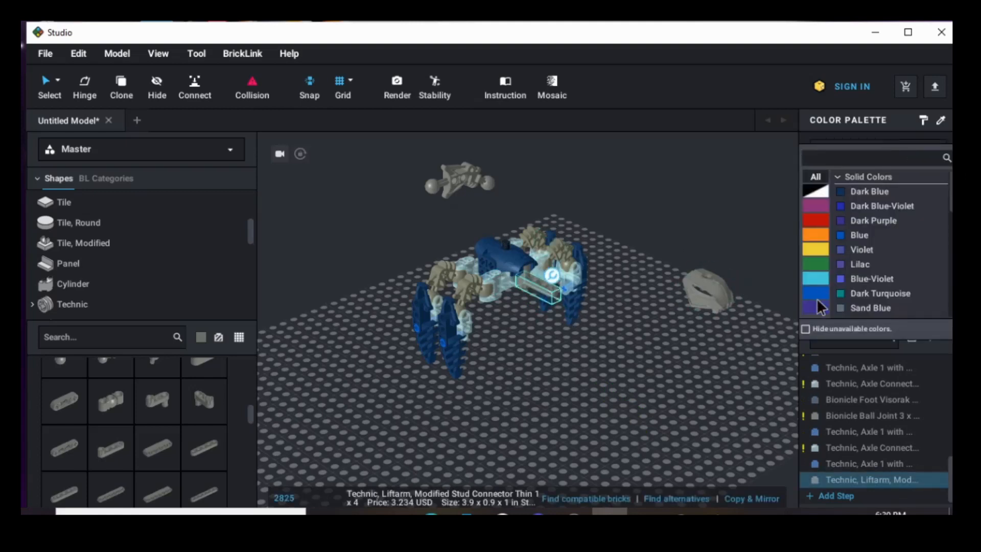
scroll(884, 235, "down", 3)
scroll(871, 257, "down", 6)
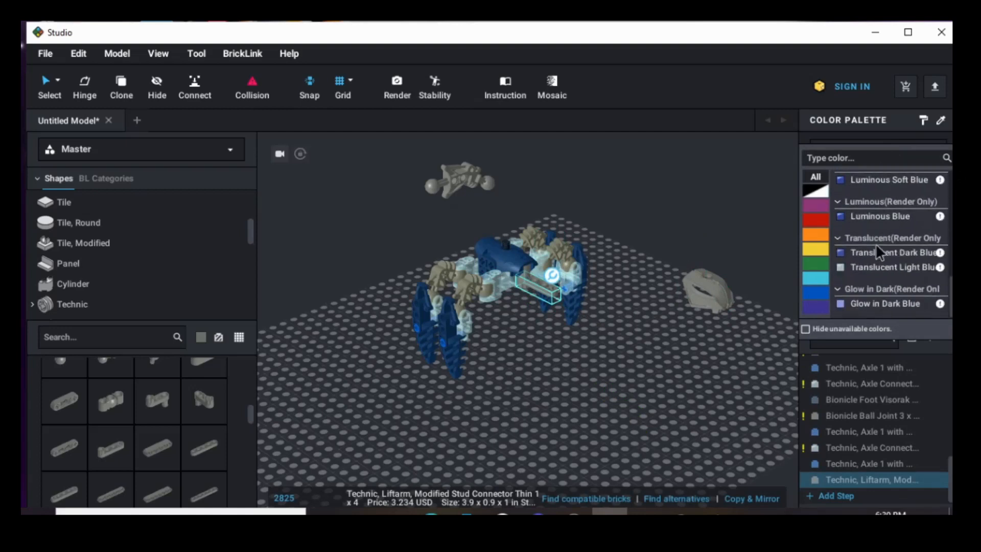
left_click(890, 180)
left_click(673, 383)
Step: Attach the Bionicle Rahkshi head to the thin liftarm at the front of the body and recolor it Dark Blue
left_click_drag(710, 290, 570, 296)
left_click(592, 368)
right_click_drag(592, 368, 614, 359)
left_click(541, 299)
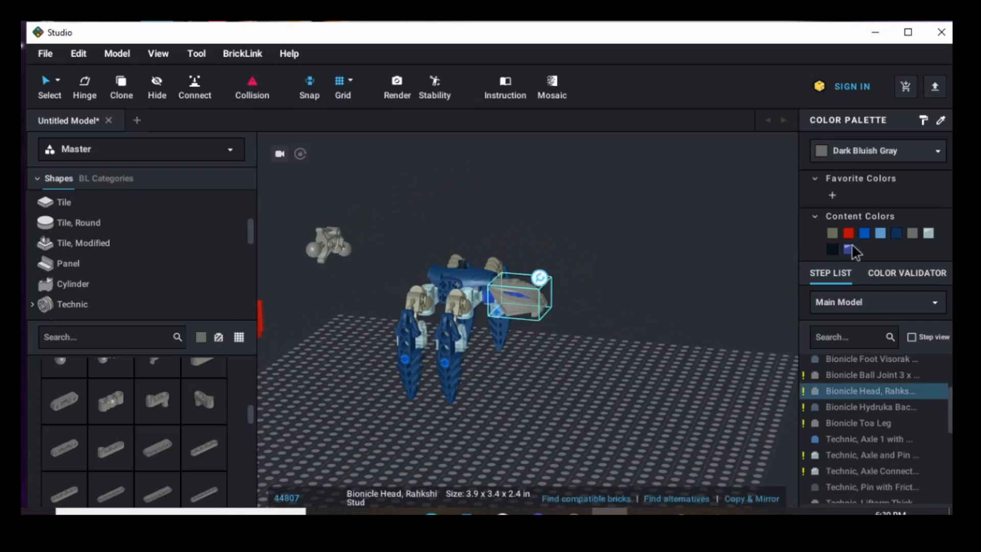
left_click(896, 234)
left_click(705, 335)
right_click_drag(705, 335, 633, 352)
scroll(620, 428, "up", 3)
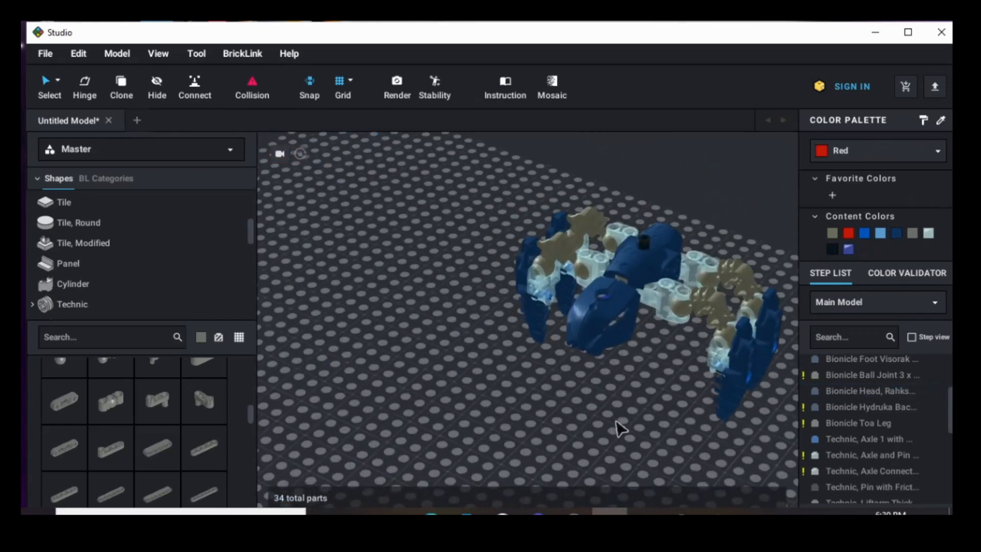
Step: Rotate the creature's front left leg, with its foot, about several axes at the ball joint where it meets the body
right_click_drag(621, 429, 679, 300)
left_click(542, 271)
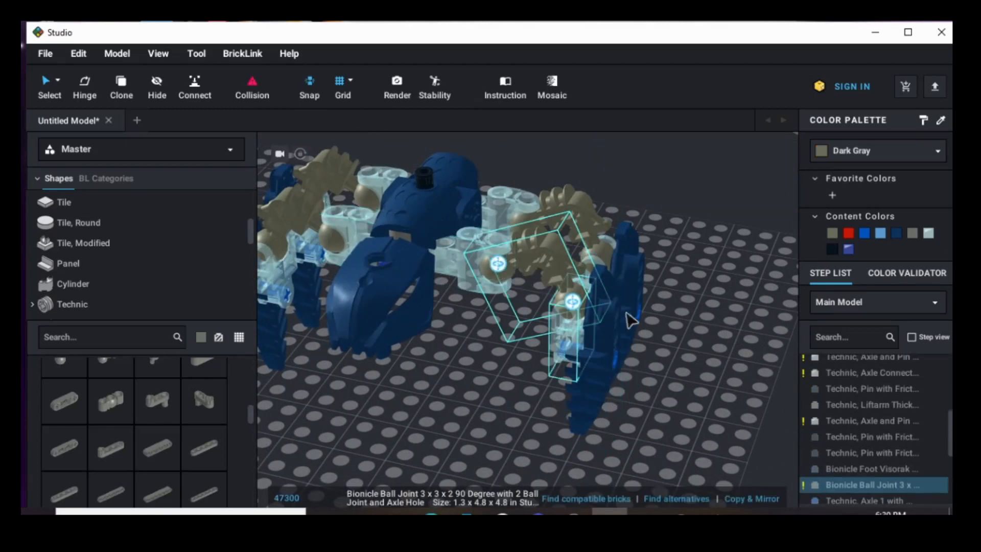
left_click(499, 267)
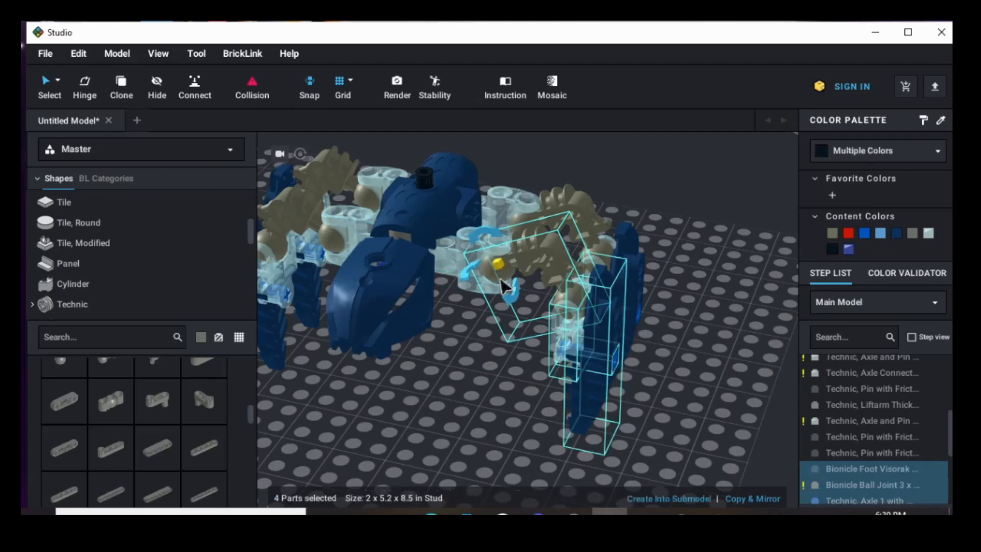
right_click_drag(479, 339, 508, 335)
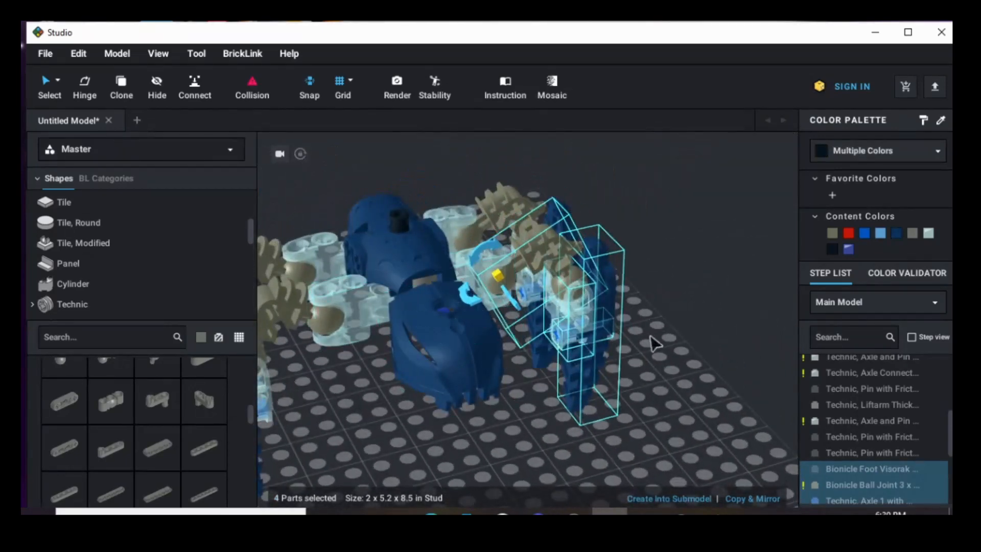
left_click_drag(469, 301, 441, 294)
right_click_drag(514, 319, 499, 353)
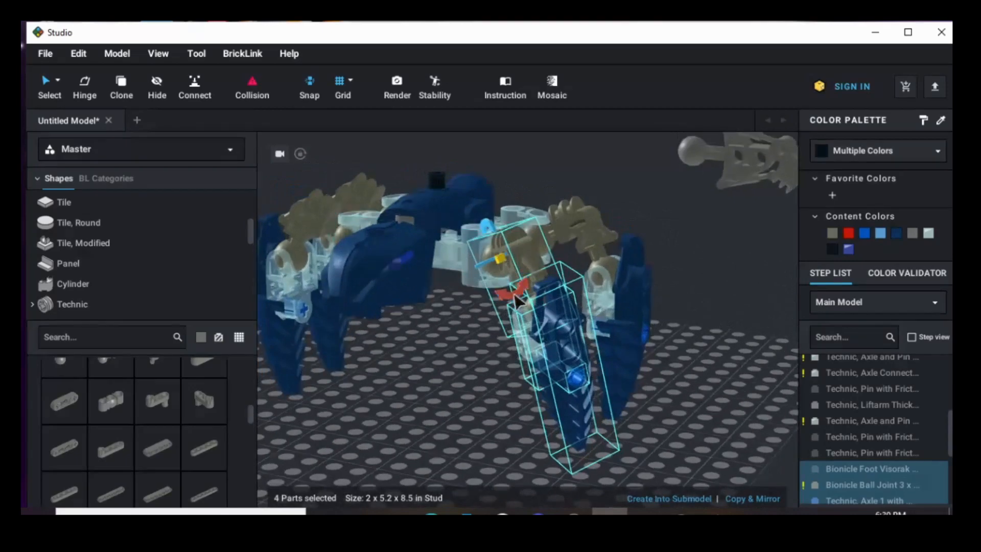
left_click_drag(517, 301, 496, 302)
right_click_drag(633, 391, 667, 381)
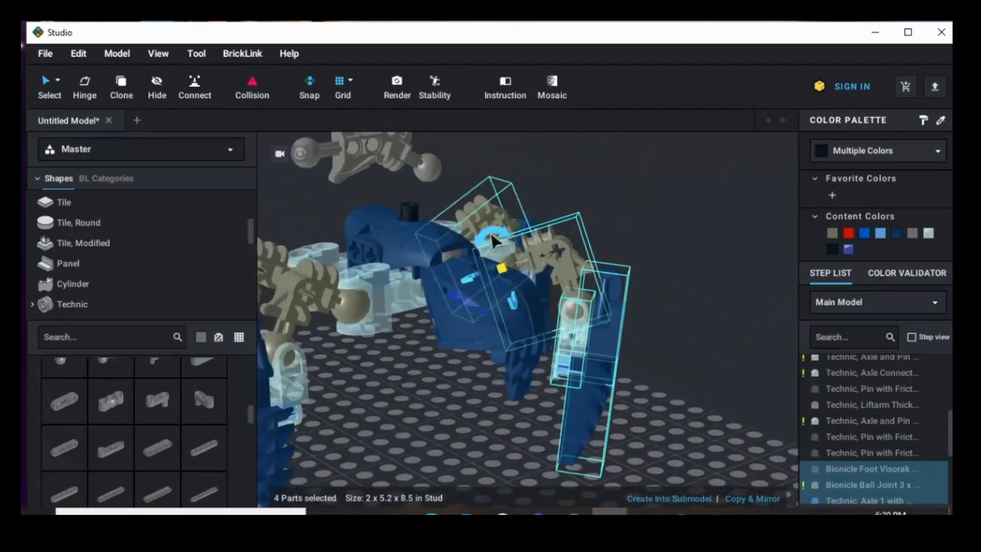
left_click_drag(483, 236, 463, 240)
right_click_drag(744, 285, 705, 369)
left_click(692, 350)
Step: Rotate the front right leg and its foot at the body ball joint so it reaches forward and down like the opposite leg
scroll(638, 401, "down", 3)
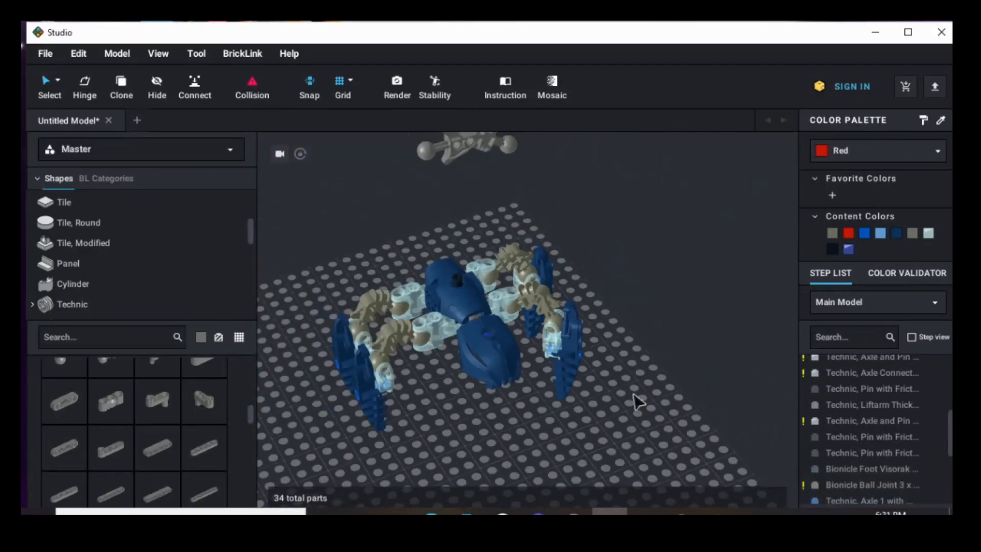
left_click_drag(403, 433, 394, 373)
left_click(409, 347)
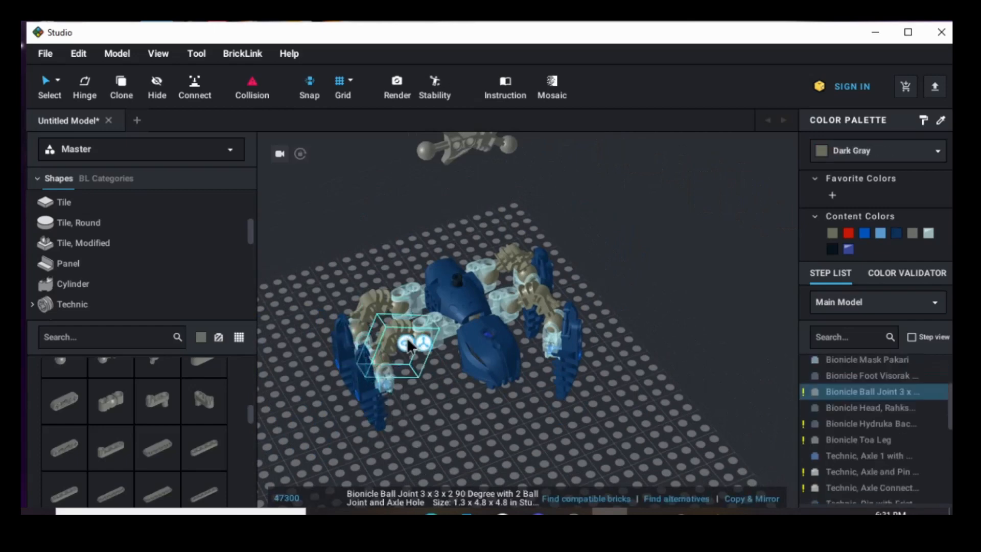
scroll(428, 401, "up", 5)
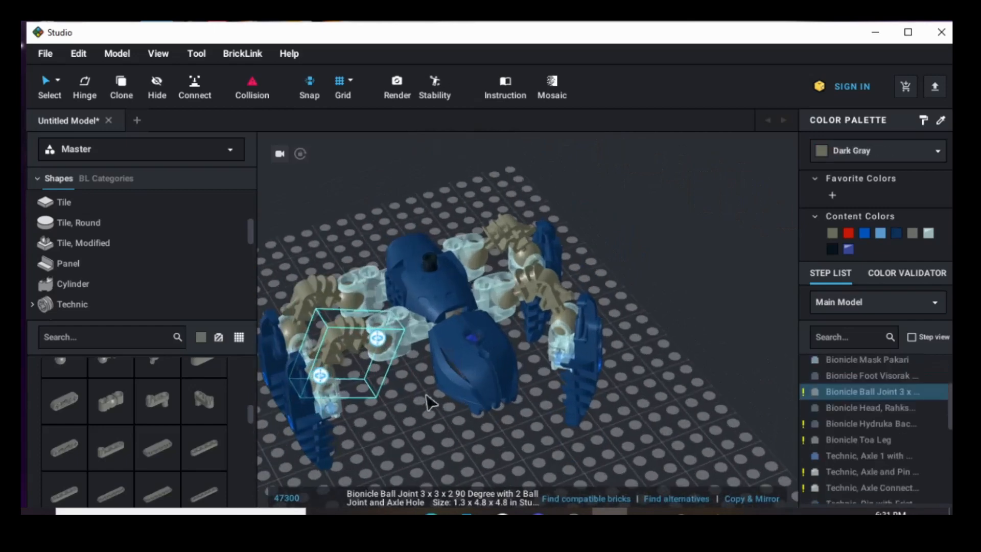
left_click(489, 231)
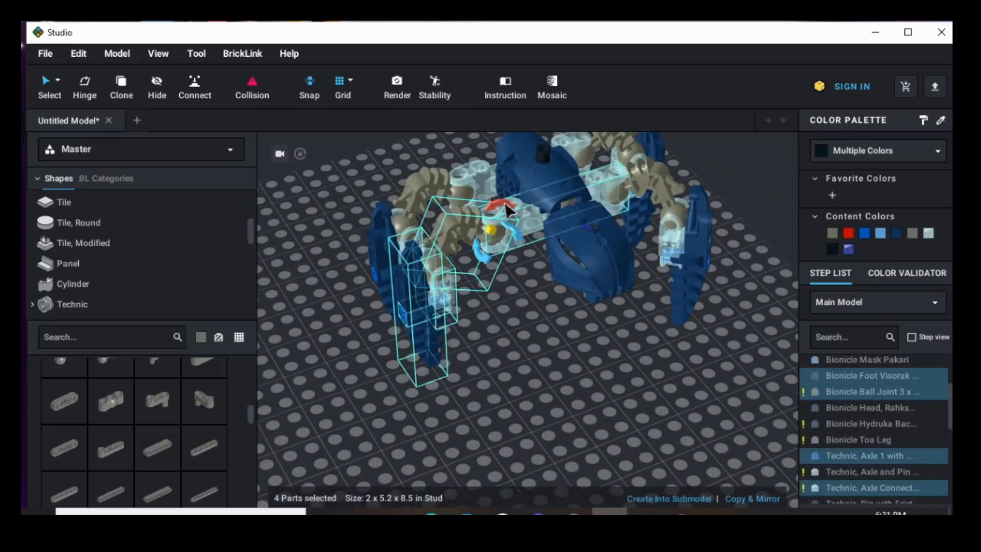
left_click_drag(523, 238, 522, 204)
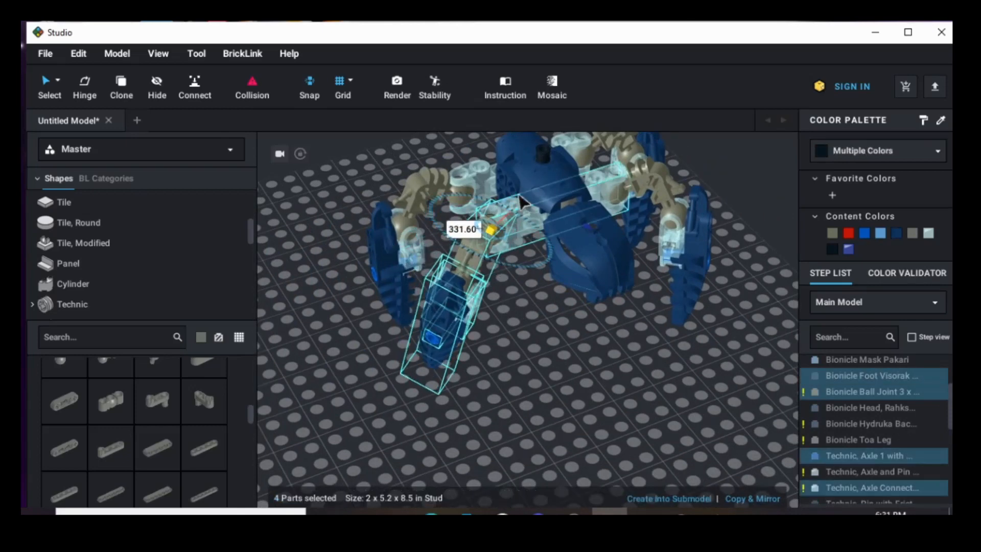
right_click_drag(532, 377, 495, 245)
mouse_move(487, 238)
left_mouse_down()
mouse_move(514, 242)
mouse_move(499, 245)
left_mouse_up()
right_click_drag(552, 317, 498, 250)
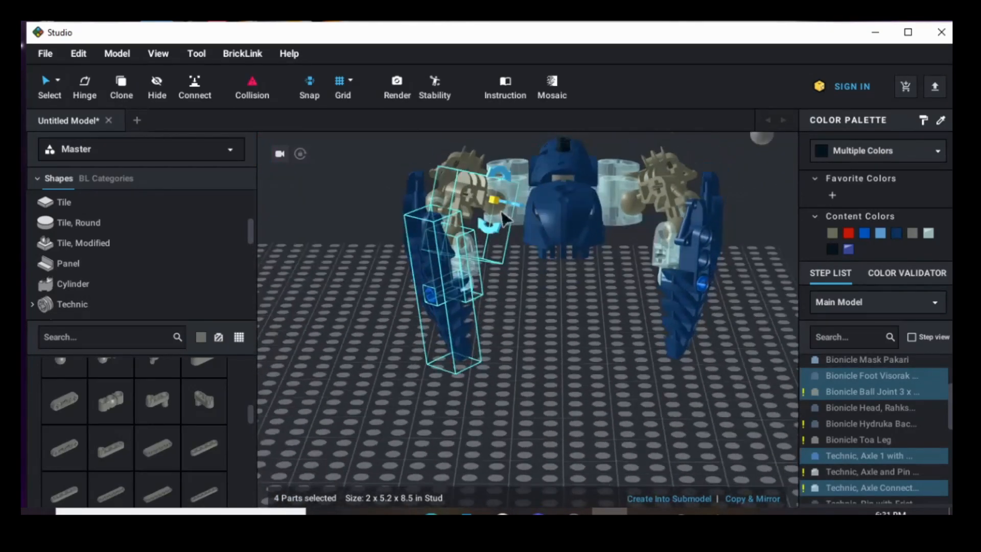
left_click_drag(506, 175, 509, 177)
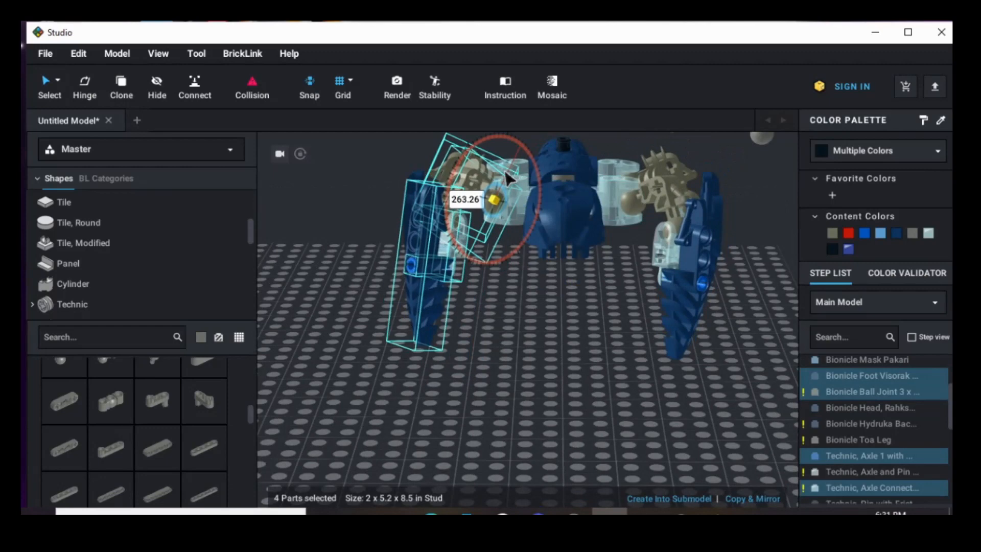
left_click(656, 453)
Step: Swing the rear right leg and its foot backward at the ball joint connecting it to the body
right_click_drag(656, 452, 784, 460)
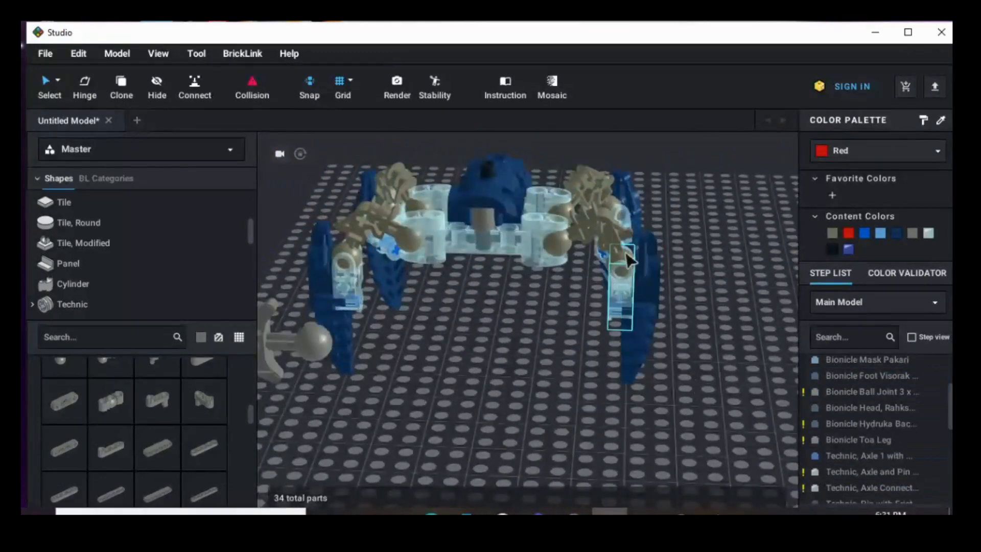
left_click(602, 233)
left_click_drag(553, 248, 562, 270)
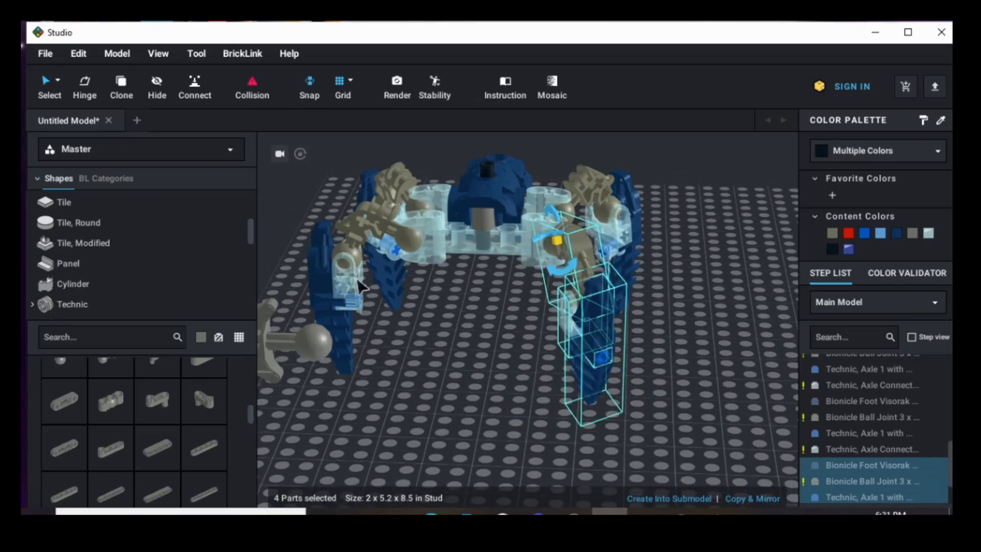
Step: Swing the rear left leg and its foot backward at its body ball joint to match the opposite rear leg
left_click(382, 218)
left_click(378, 211)
left_click(407, 236)
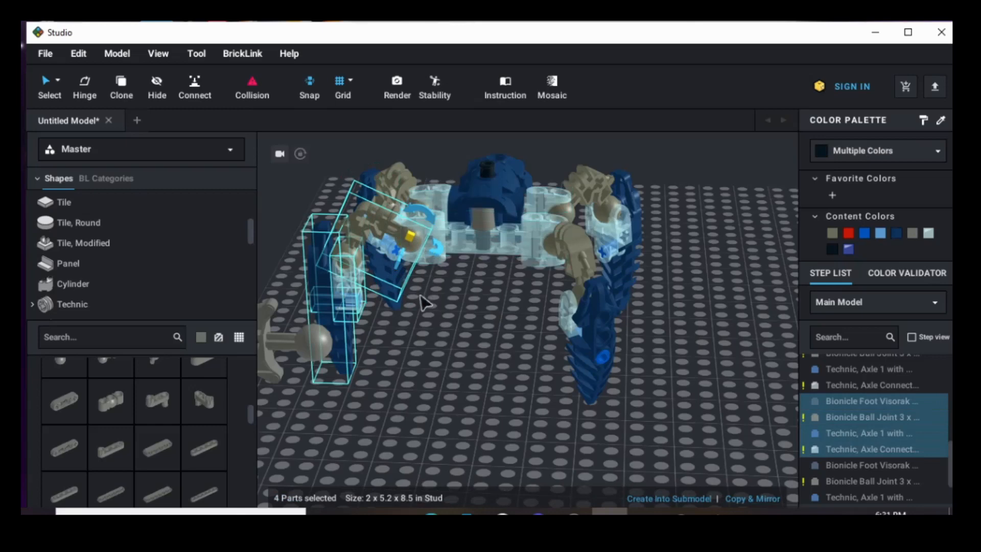
right_click_drag(420, 296, 477, 328)
left_click_drag(521, 332, 513, 377)
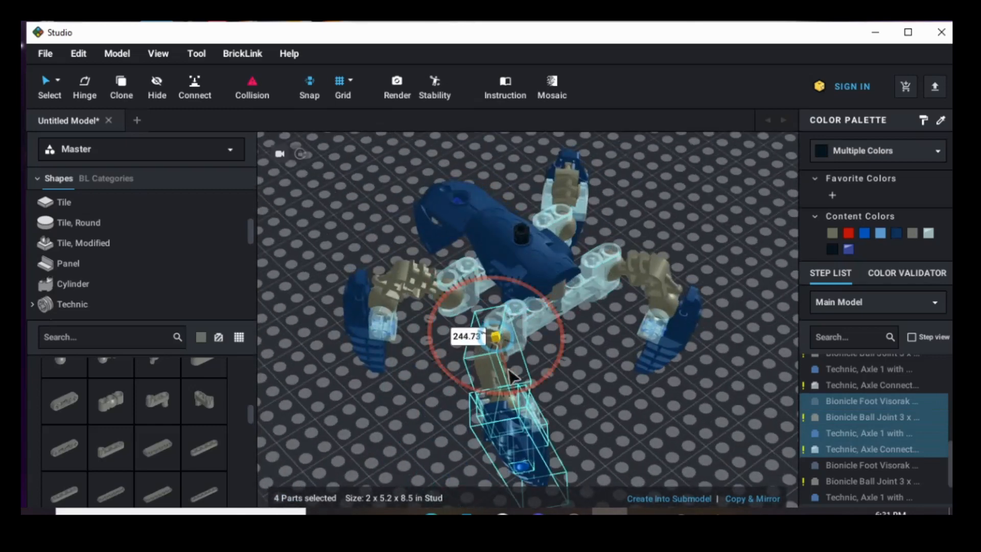
left_click(628, 410)
Step: Delete the loose Bionicle Toa leg part floating beside the creature
right_click_drag(628, 410, 686, 403)
left_click_drag(705, 240, 713, 352)
key("Delete")
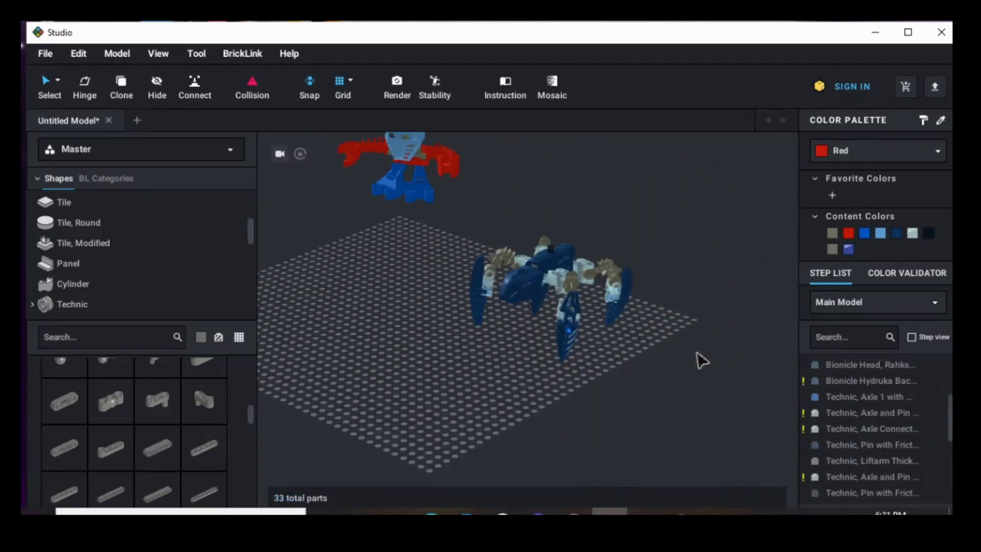
Step: Select the whole red and blue Tohunga figure and lower it onto the baseplate next to the creature
right_click_drag(642, 405, 432, 419)
scroll(432, 419, "down", 2)
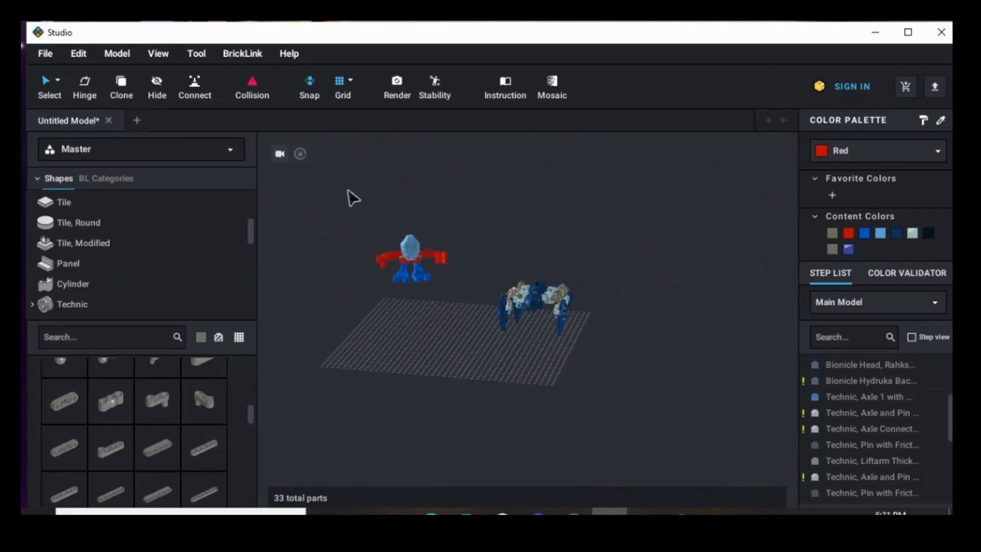
left_click_drag(362, 252, 452, 350)
left_click_drag(409, 247, 415, 297)
left_click(521, 385)
Step: Examine the posed four-legged creature up close and from a distance, checking its legs, body and head
scroll(521, 386, "up", 3)
right_click_drag(521, 385, 490, 396)
scroll(671, 380, "up", 4)
right_click_drag(645, 390, 664, 404)
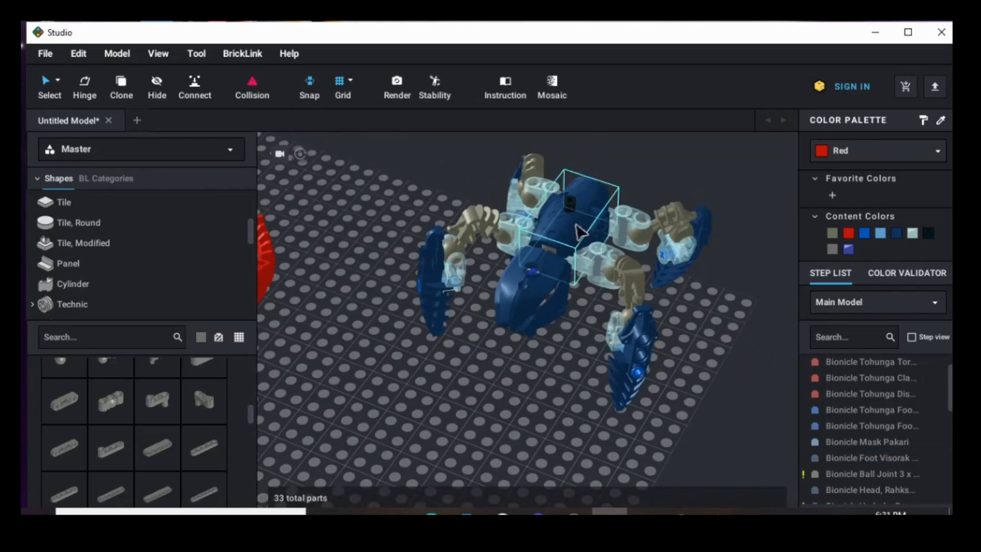
scroll(683, 461, "down", 4)
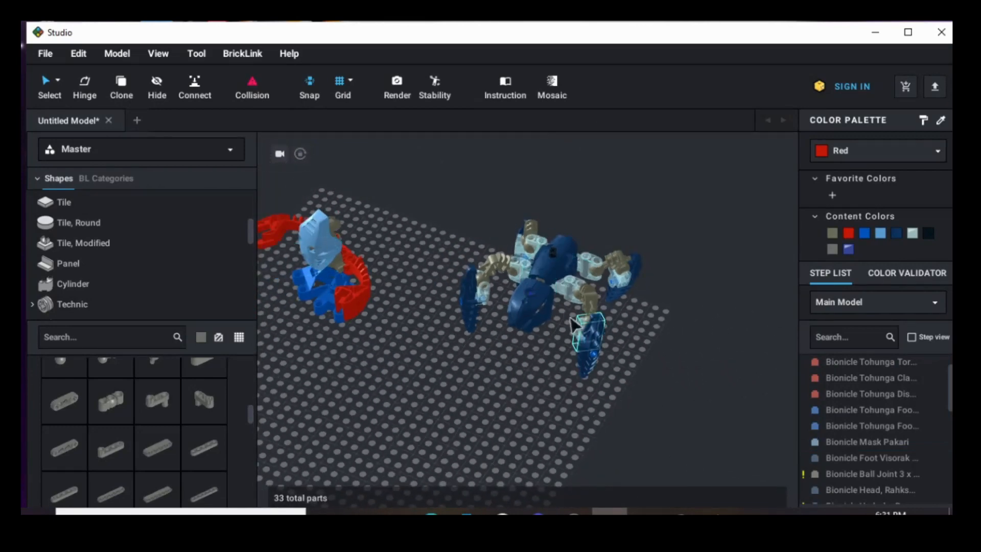
scroll(667, 331, "up", 4)
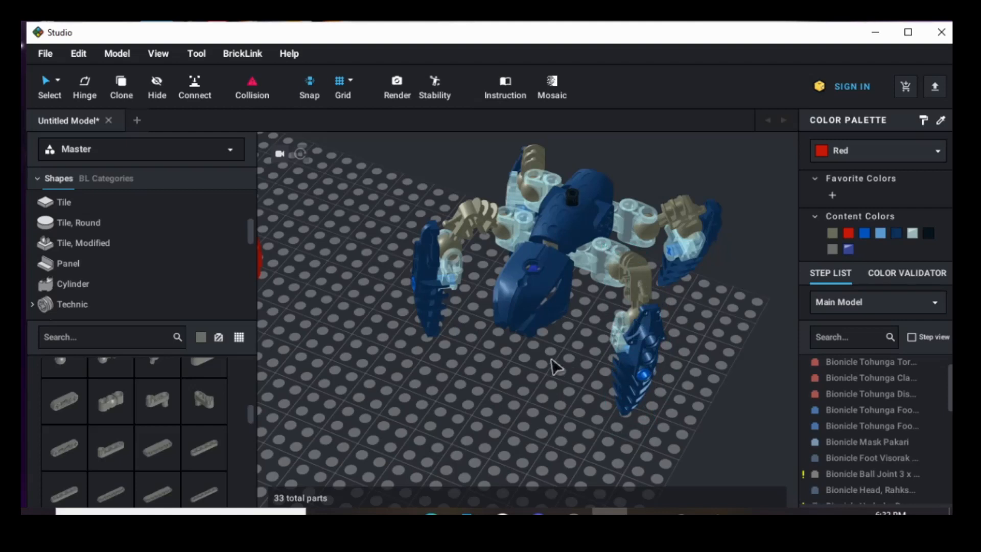
right_click_drag(549, 393, 562, 391)
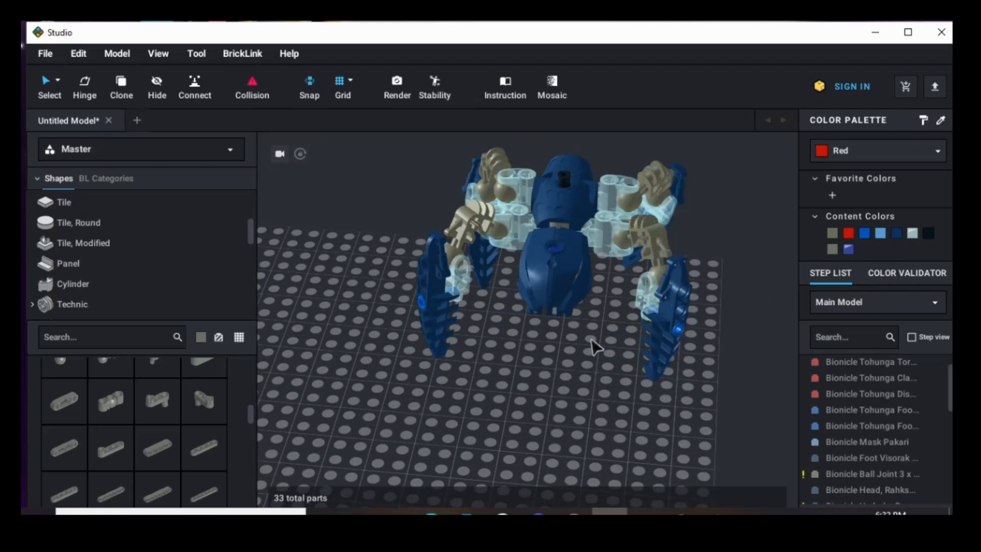
Step: Group the three foot parts of the front left leg into a submodel named "foot"
left_click_drag(696, 433, 630, 313)
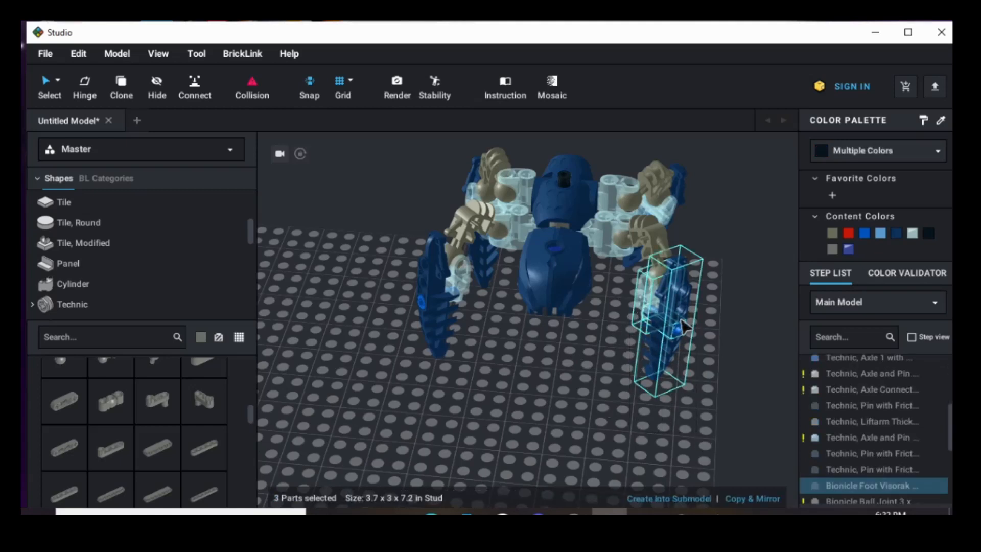
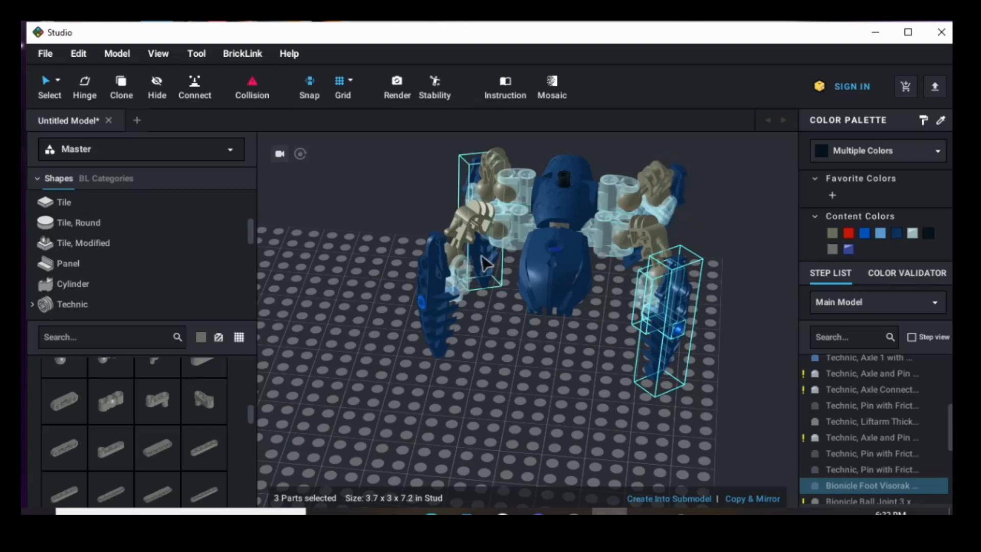
left_click(686, 497)
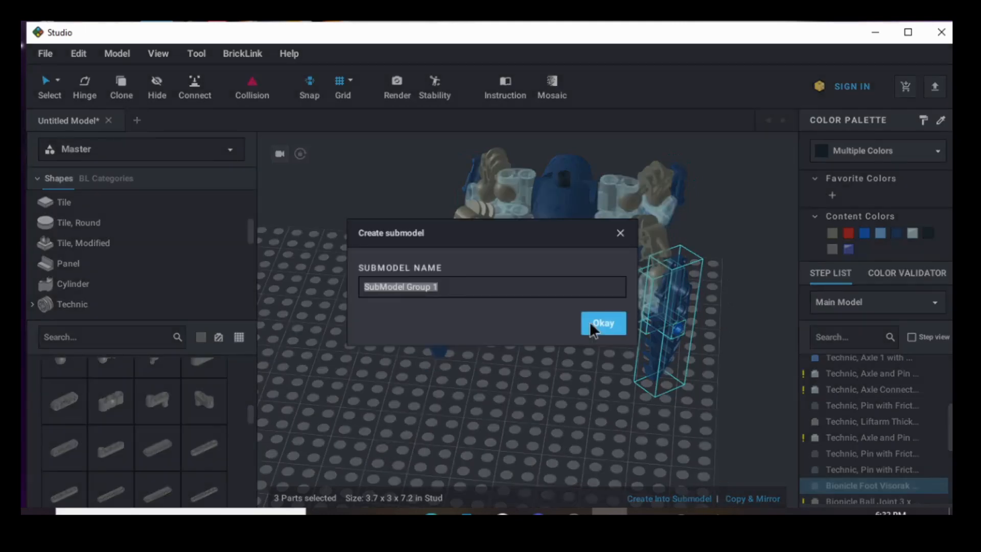
key("BackSpace")
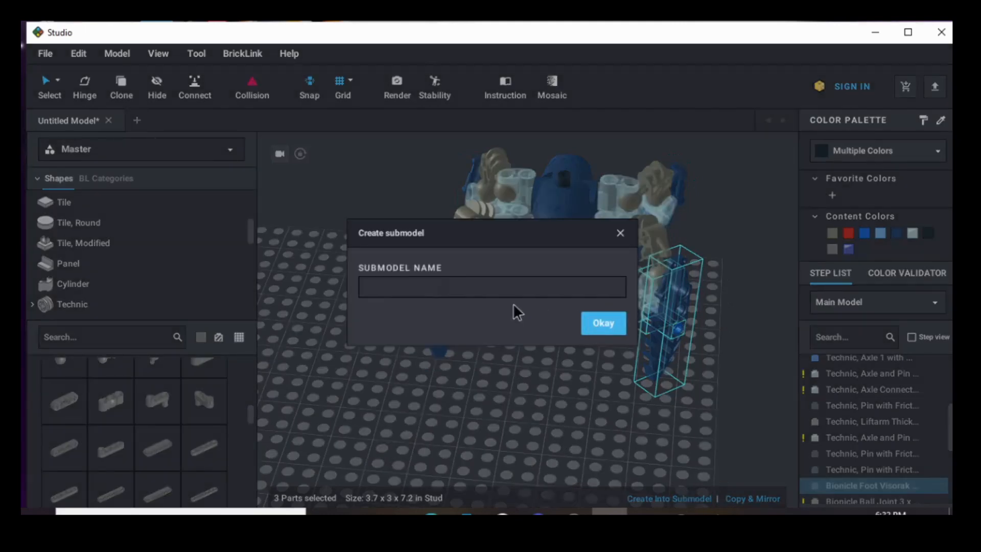
type("foot")
key("Return")
left_click(505, 373)
Step: Try rotating the foot submodel at its leg joint, and release the submodel back into its separate parts
left_click(685, 292)
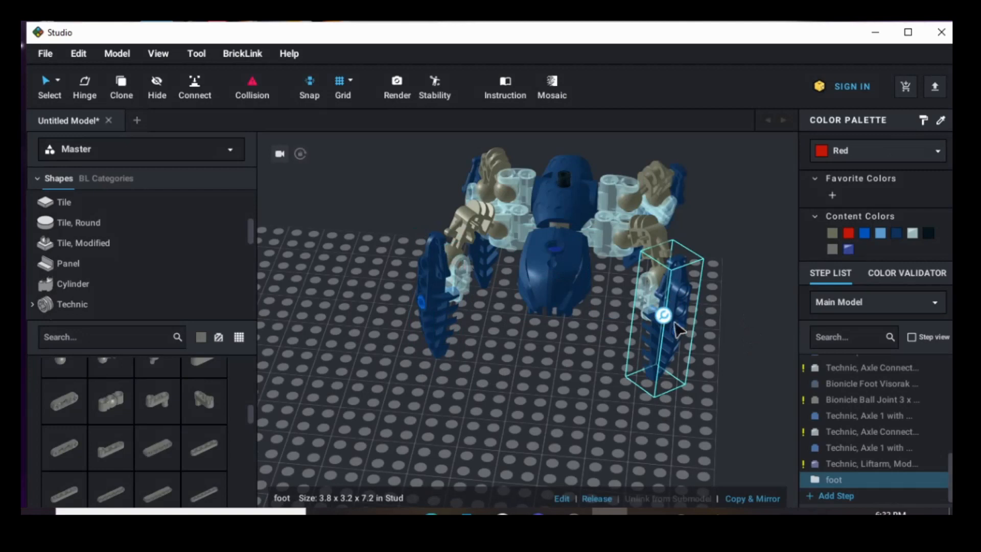
left_click(707, 347)
left_click(682, 342)
mouse_move(643, 294)
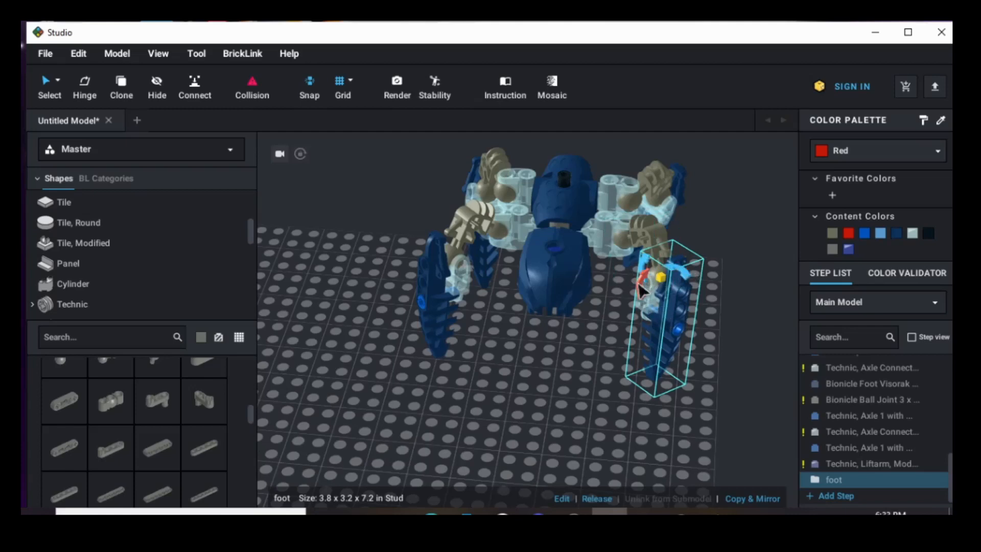
left_click_drag(642, 293, 635, 305)
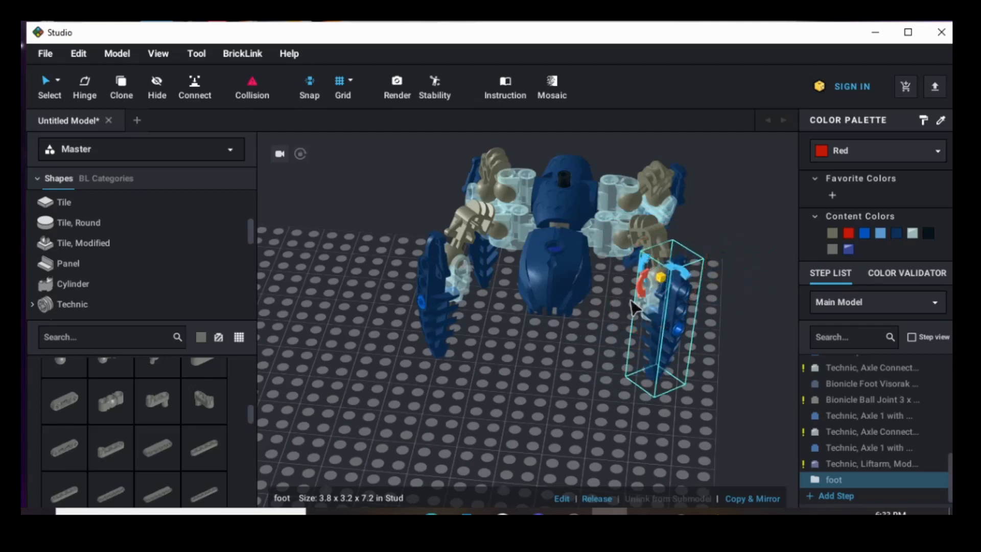
left_click(597, 499)
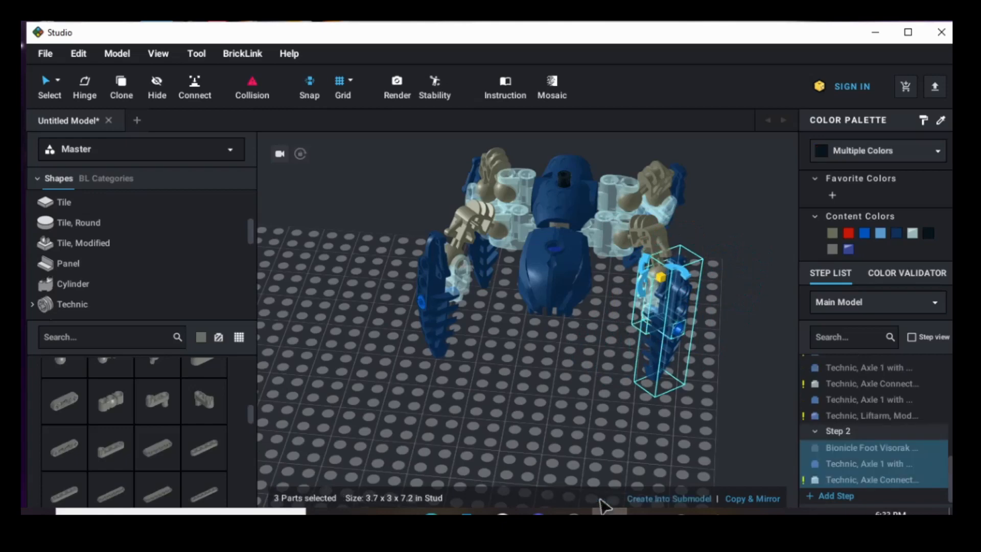
left_click(610, 418)
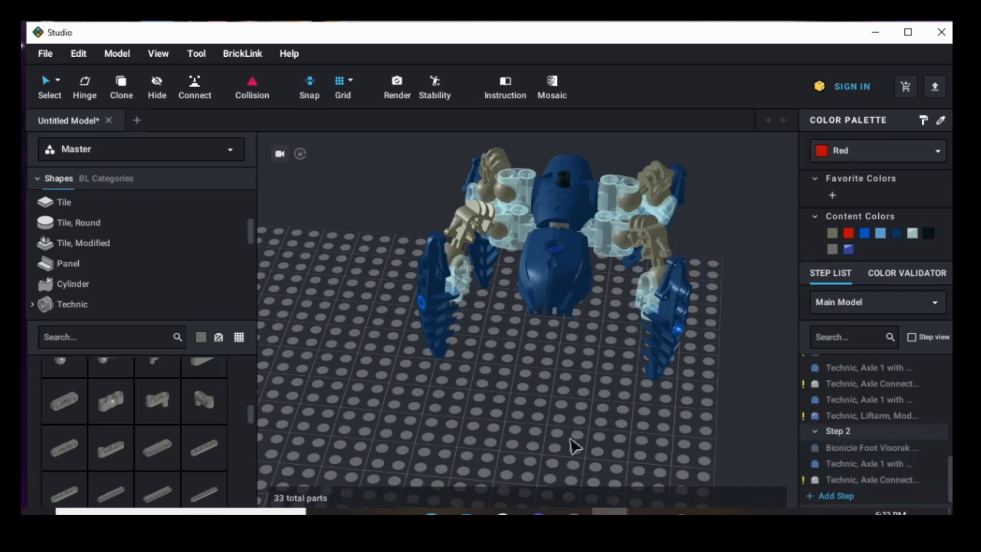
Step: Open the image render settings with both the Tohunga figure and the four-legged creature in the shot
right_click_drag(572, 446, 312, 409)
scroll(554, 400, "down", 4)
scroll(421, 395, "down", 3)
right_click_drag(425, 395, 415, 399)
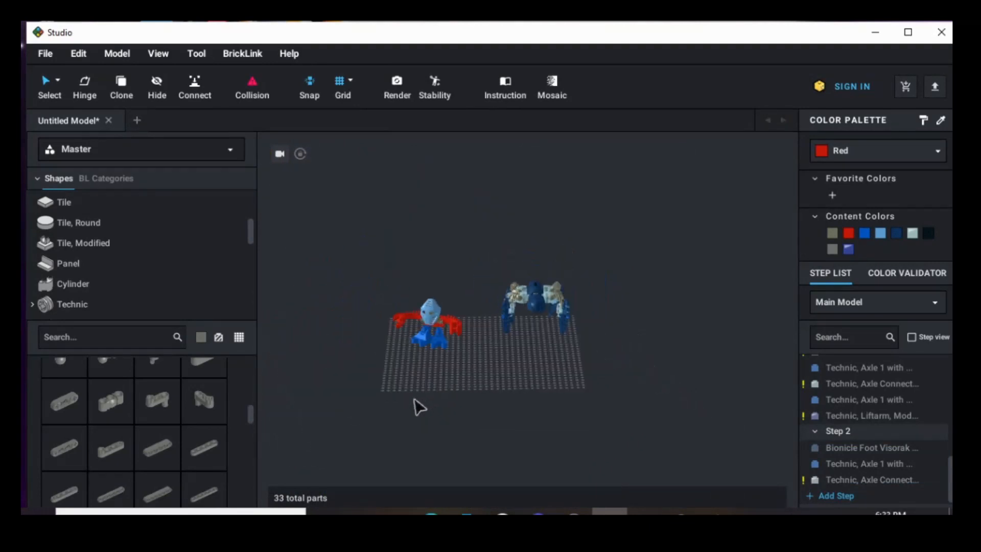
scroll(545, 399, "up", 1)
right_click_drag(546, 408, 521, 406)
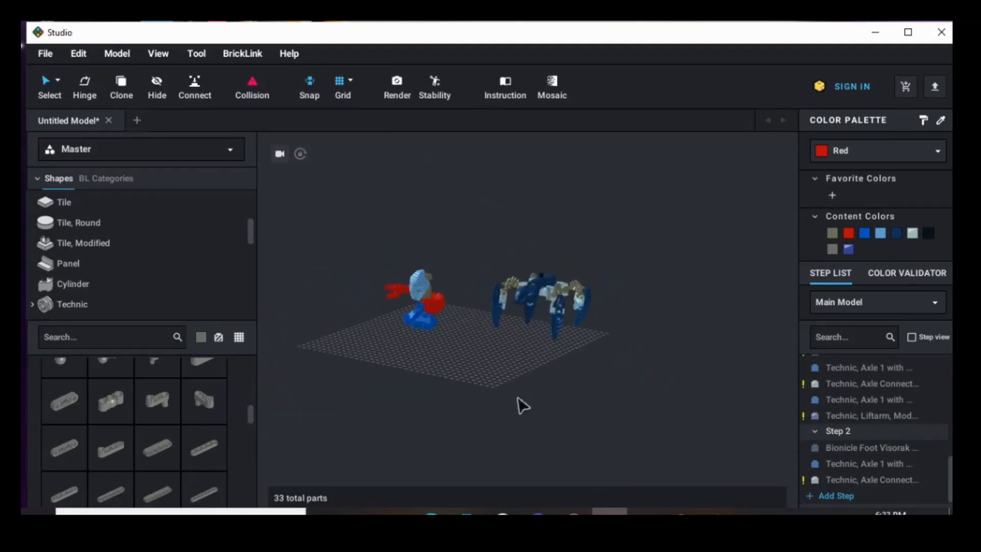
scroll(510, 402, "down", 1)
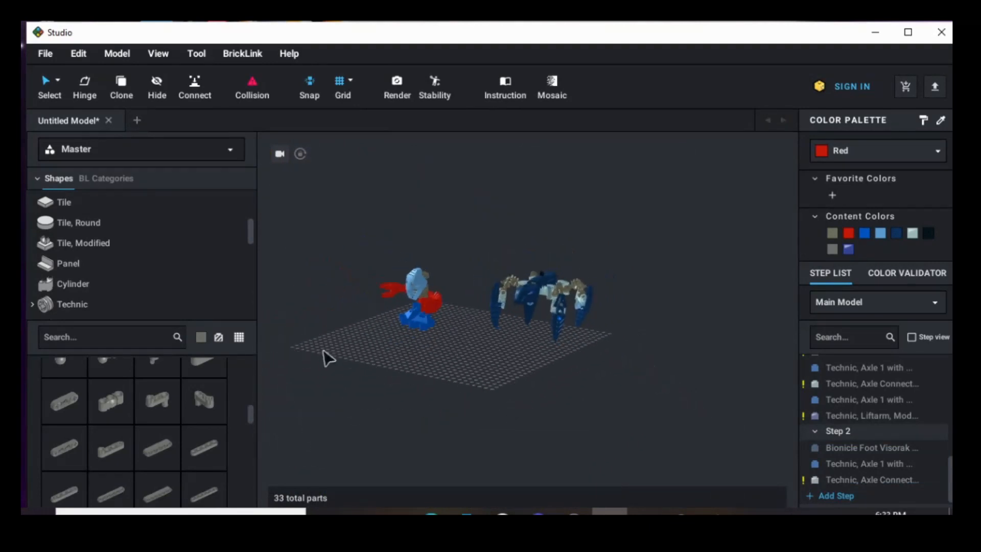
left_click(397, 87)
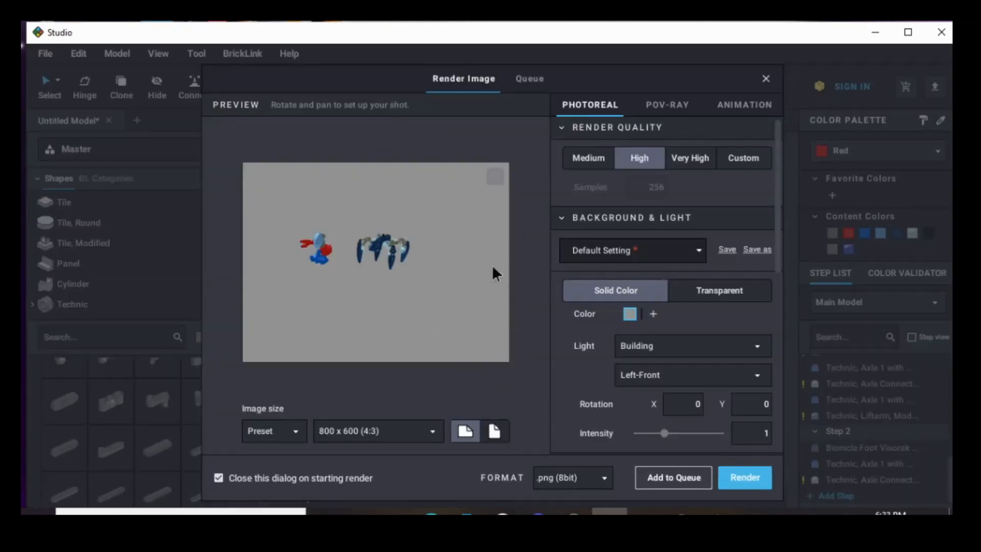
Step: Frame the render shot with the Tohunga figure facing front and the four-legged creature behind it, both enlarged in the preview
right_click_drag(356, 288, 407, 283)
scroll(339, 250, "up", 3)
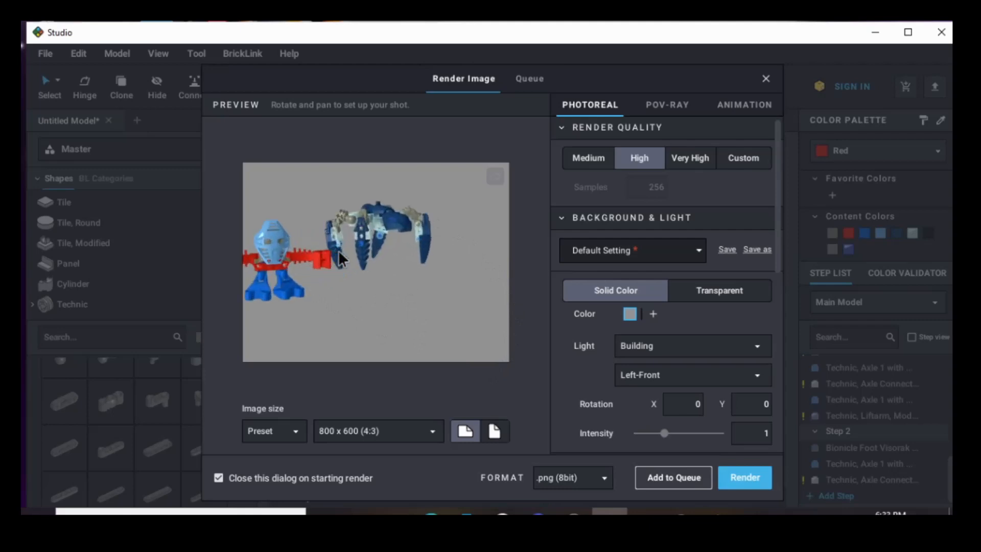
right_click_drag(349, 275, 424, 329)
scroll(426, 329, "down", 3)
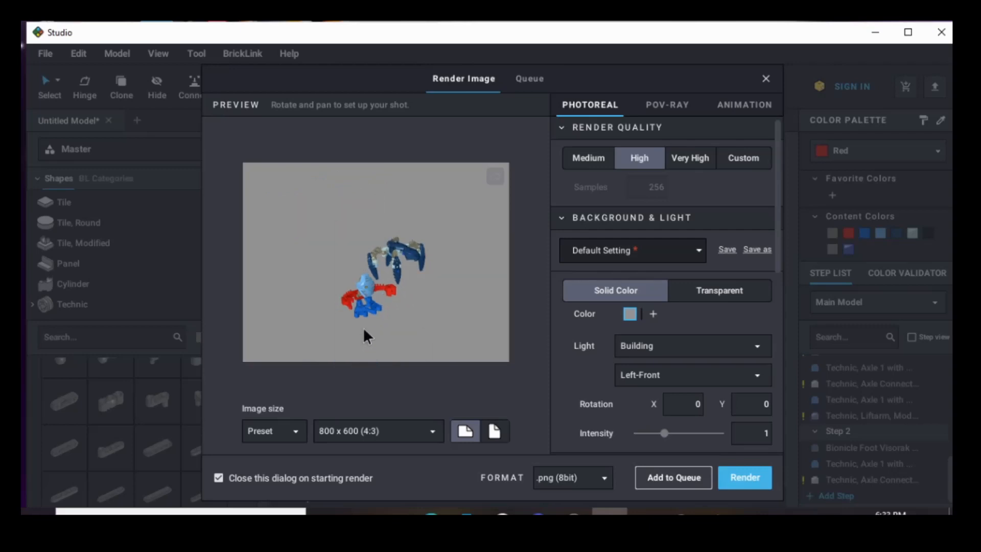
right_click_drag(370, 336, 368, 296)
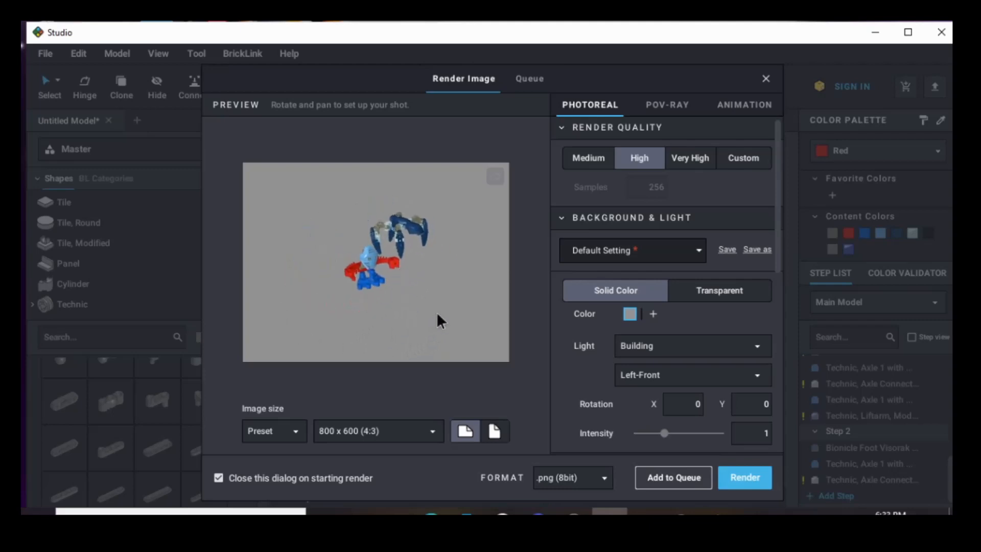
right_click_drag(377, 306, 356, 318)
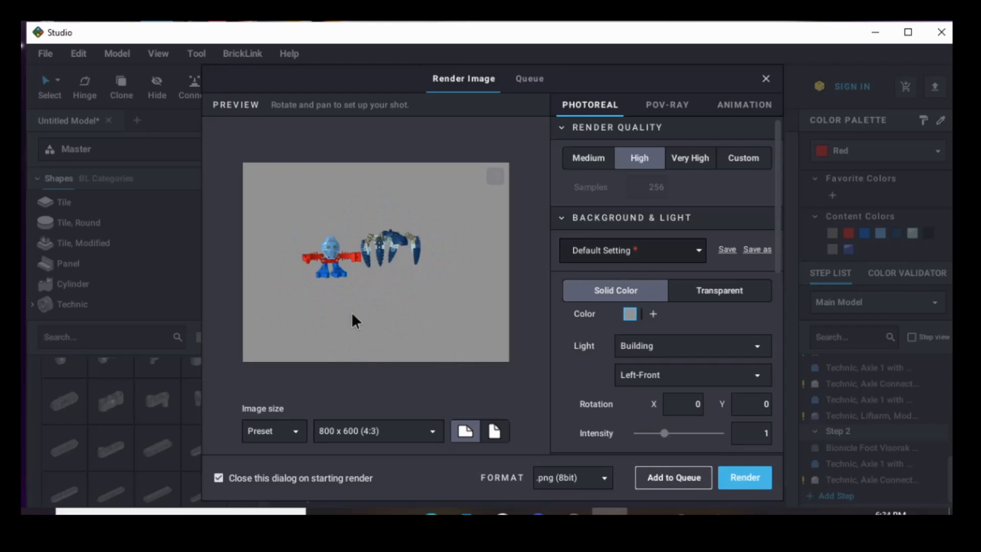
mouse_move(339, 303)
right_mouse_down()
mouse_move(351, 318)
mouse_move(343, 275)
mouse_move(312, 277)
mouse_move(343, 269)
mouse_move(348, 287)
right_mouse_up()
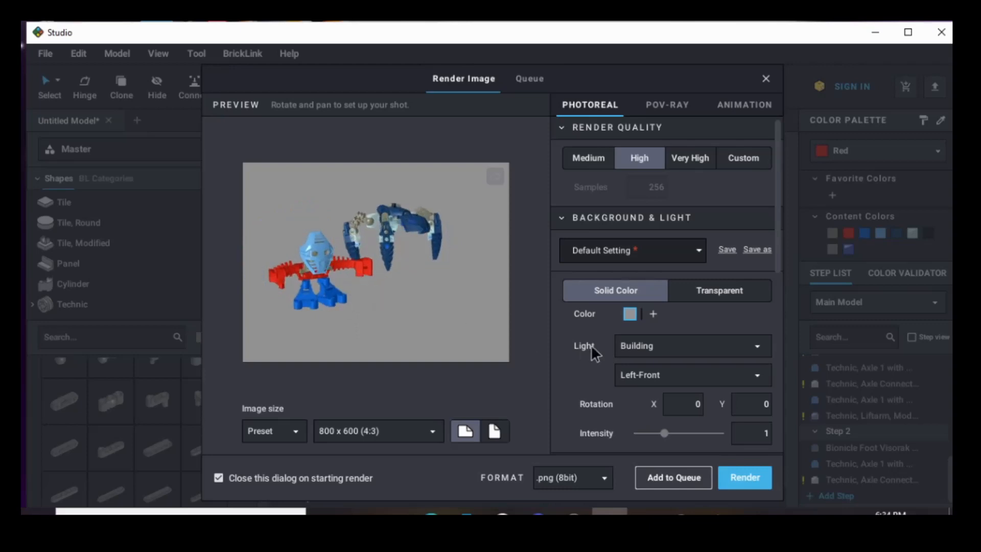
Step: Compare the render quality presets and set the quality to Very High
left_click(590, 160)
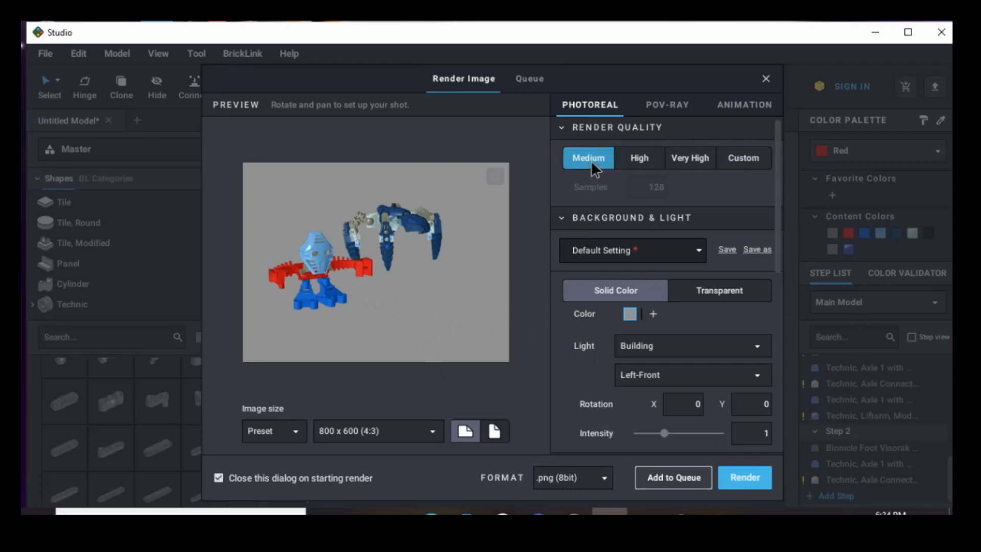
left_click(640, 154)
left_click(694, 154)
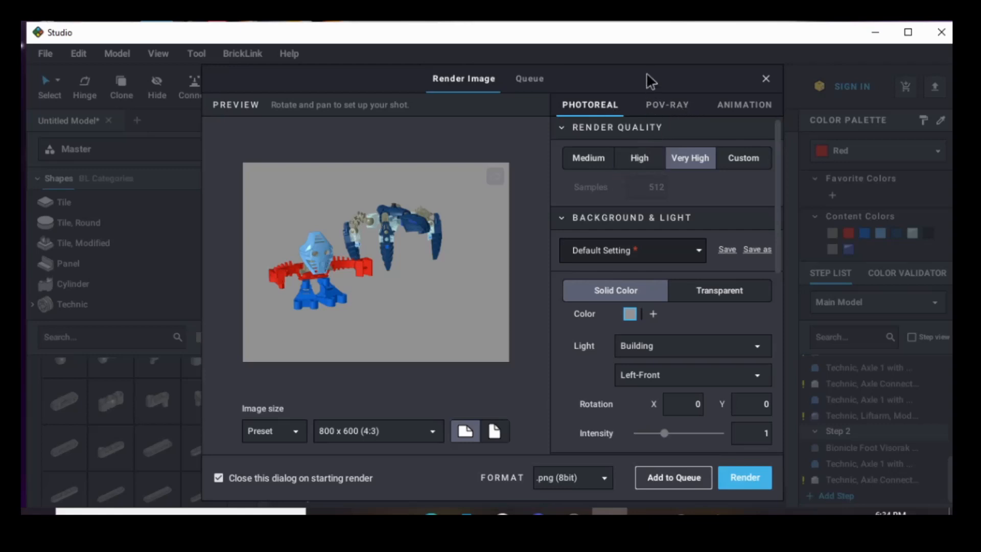
left_click(636, 156)
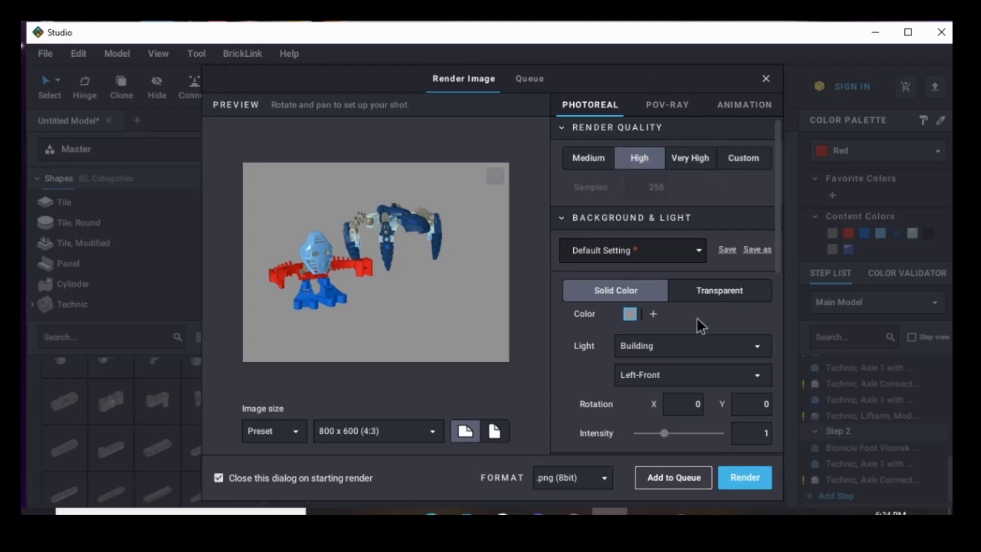
left_click(684, 160)
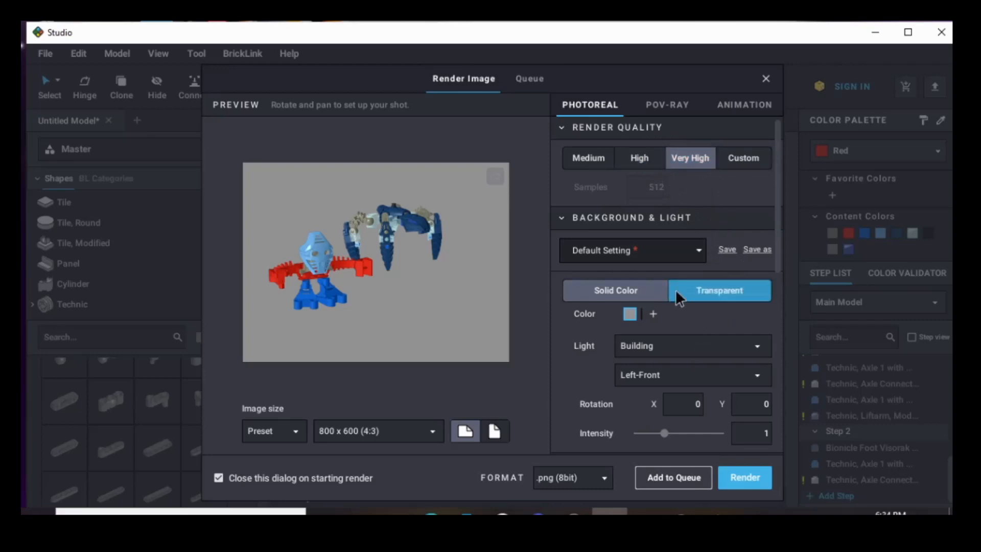
Step: Try a dark yellow solid background color for the render, RGB 154, 155, 0
scroll(678, 253, "down", 2)
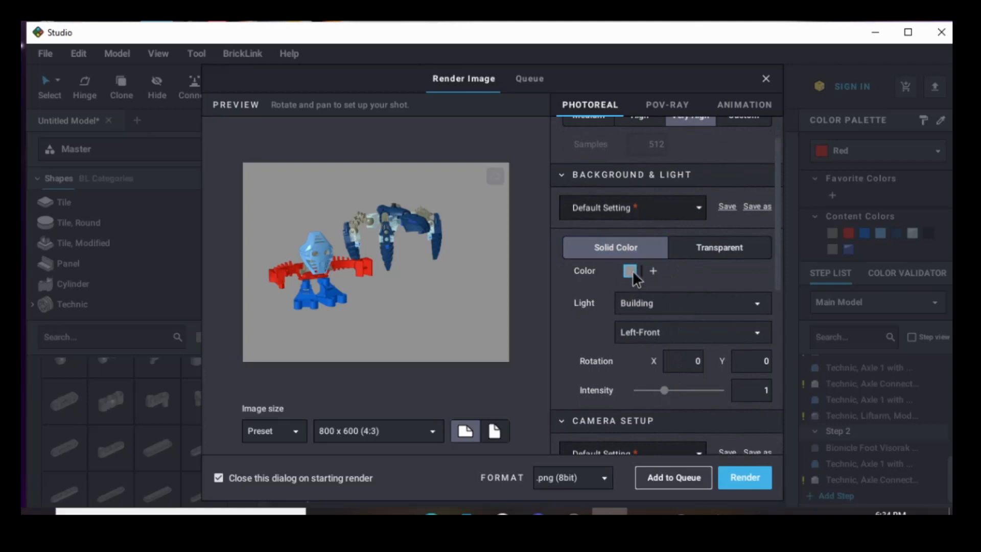
left_click(632, 271)
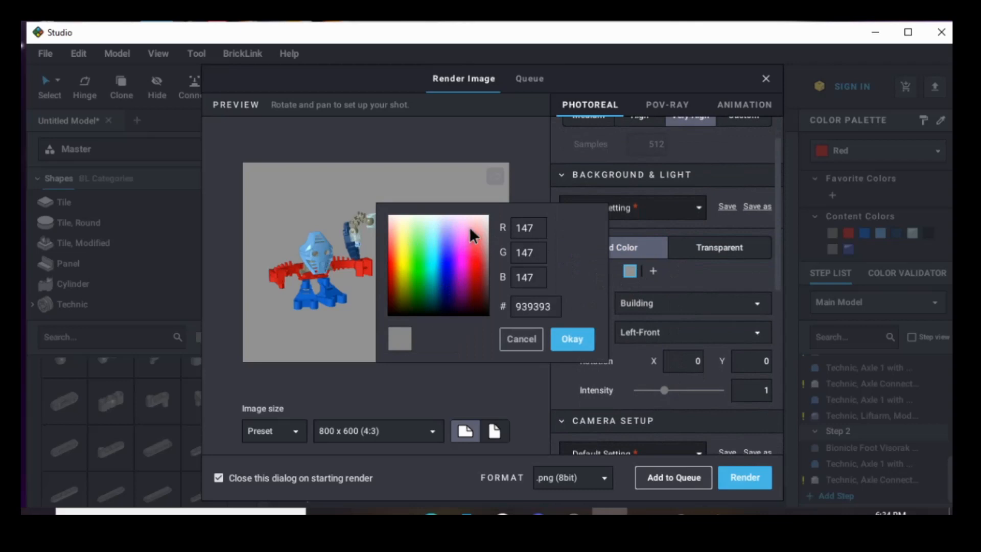
left_click_drag(477, 225, 405, 286)
Step: Set the render's solid background color to RGB 147, 147, 147
double_click(526, 228)
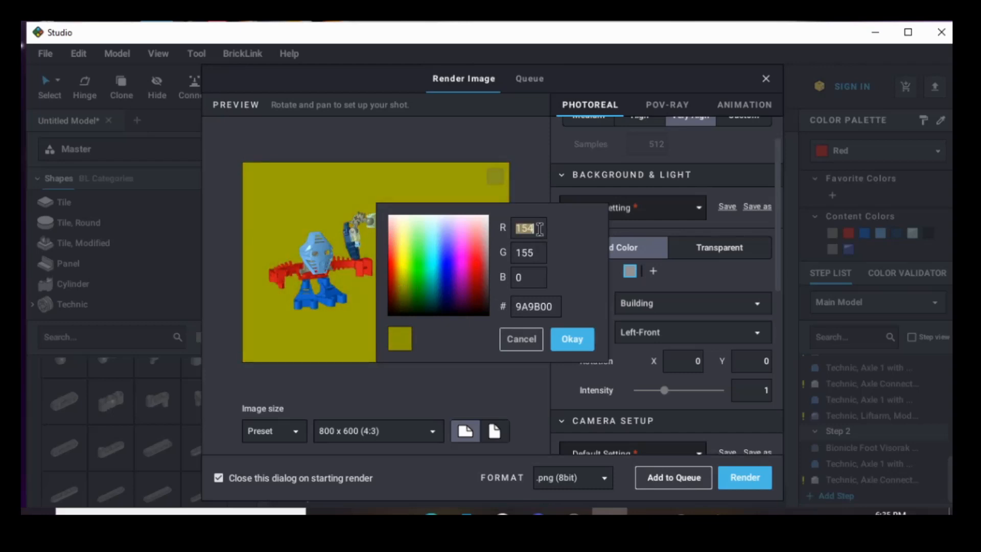
type("147")
double_click(539, 253)
type("147")
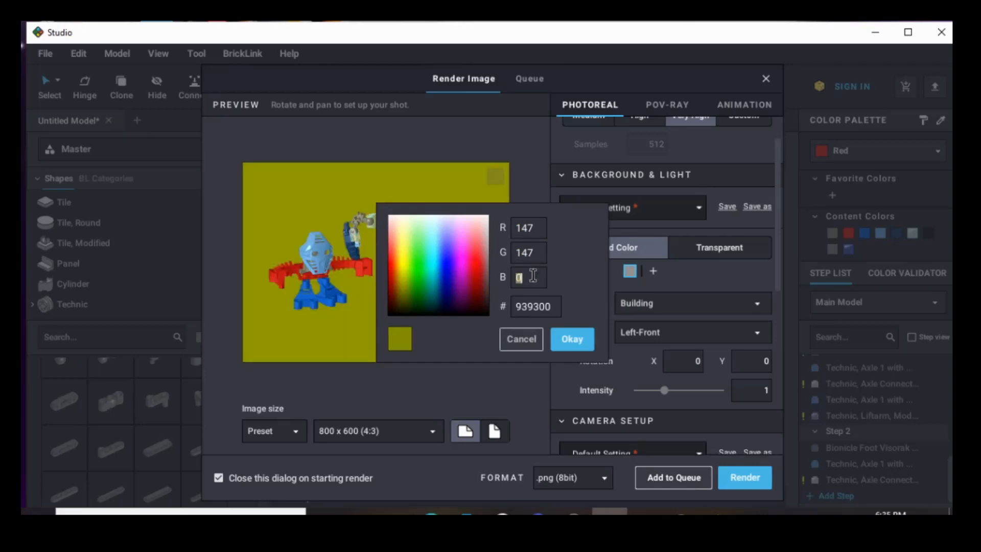
left_click(533, 276)
type("147")
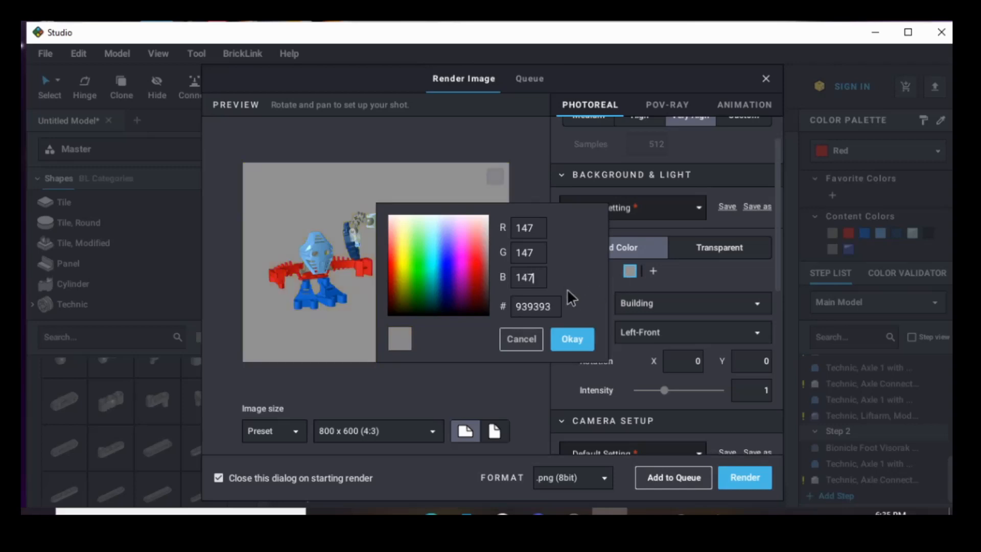
left_click(561, 335)
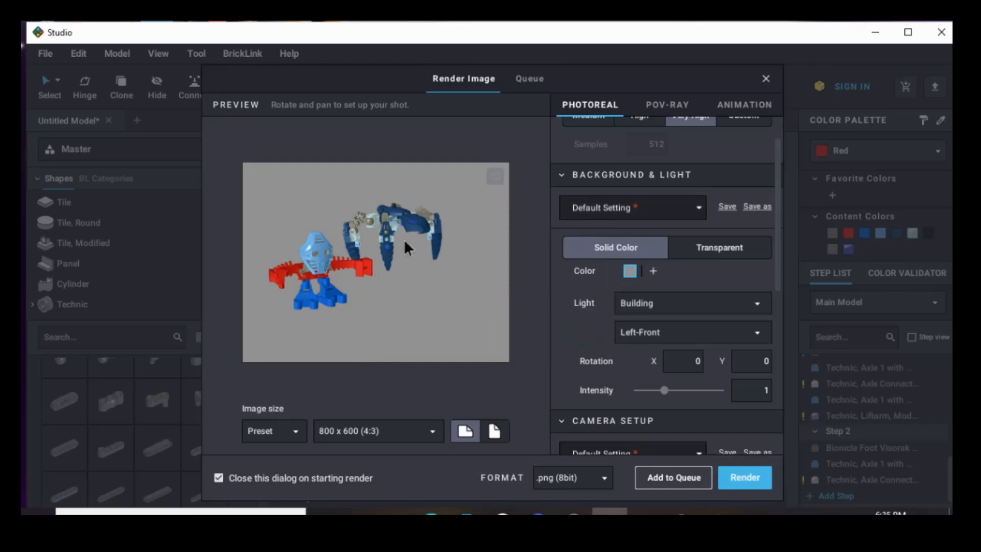
Step: Check the light type options, keep Building, and raise the light intensity to 1.26
scroll(685, 289, "down", 2)
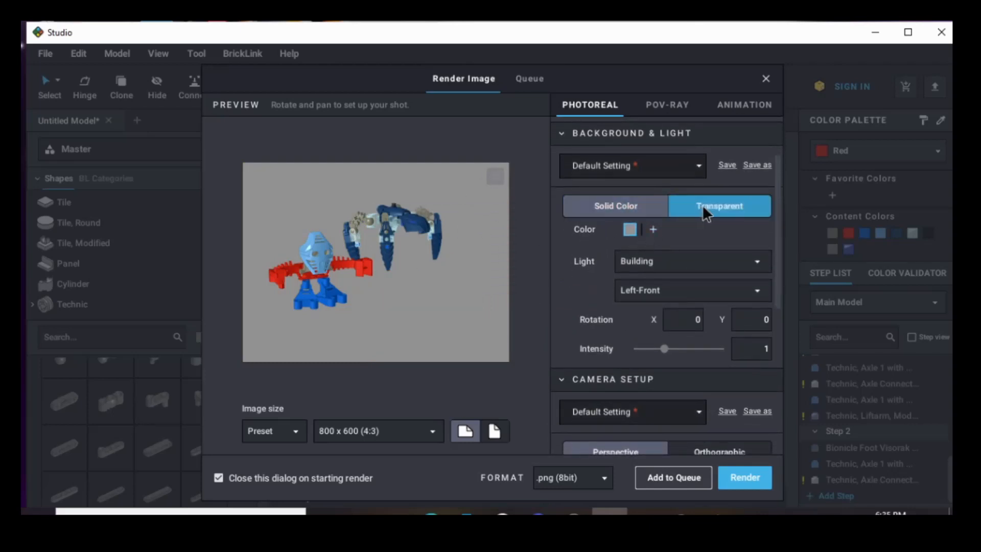
scroll(713, 211, "down", 3)
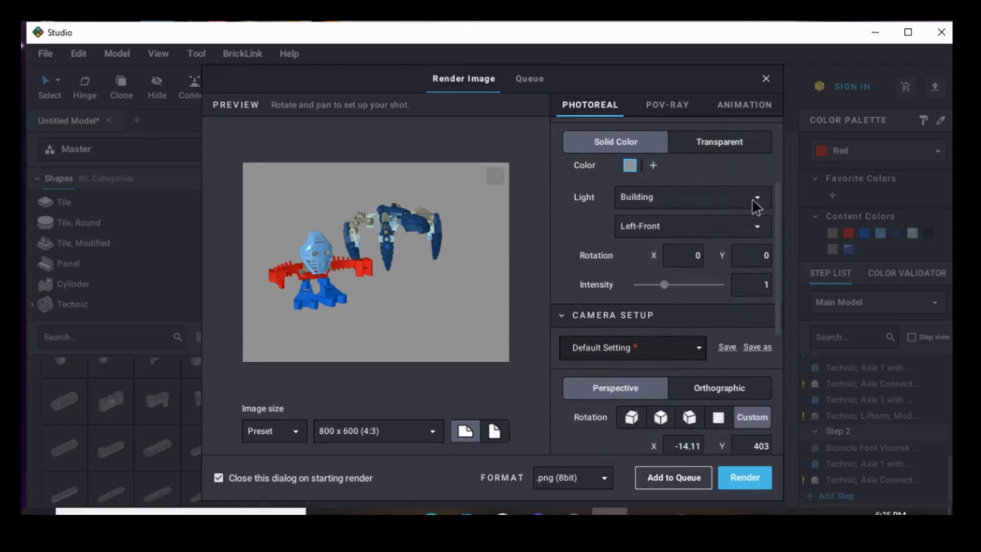
left_click(752, 199)
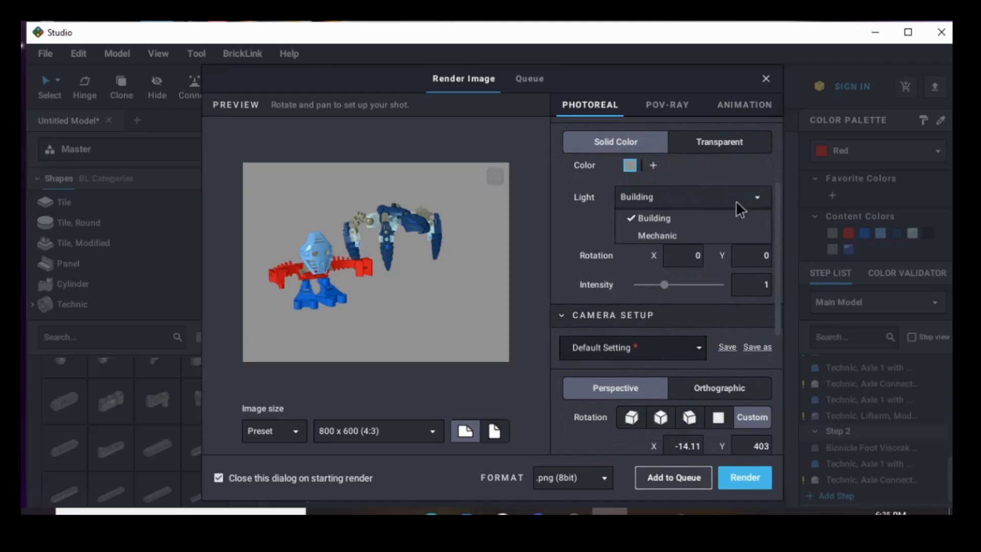
left_click(570, 222)
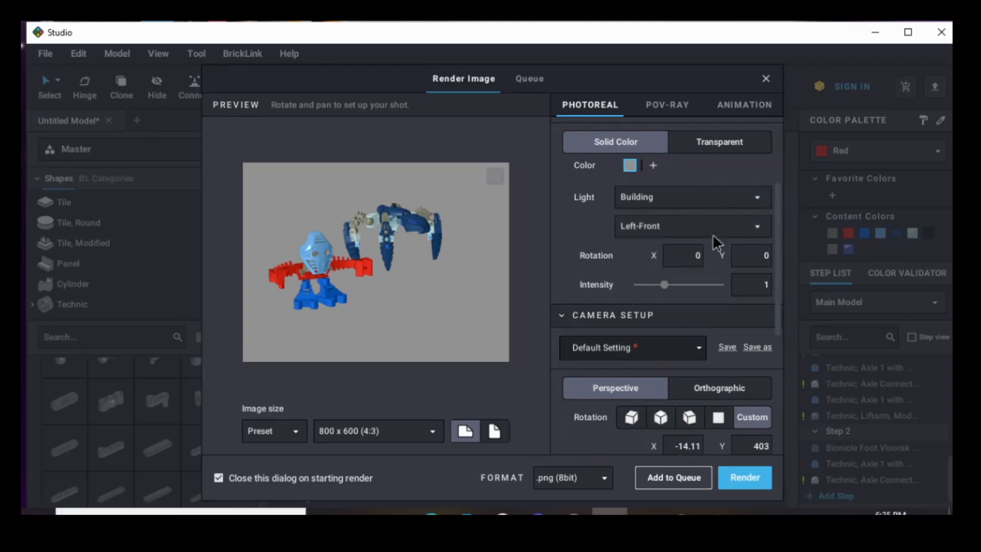
scroll(721, 239, "down", 1)
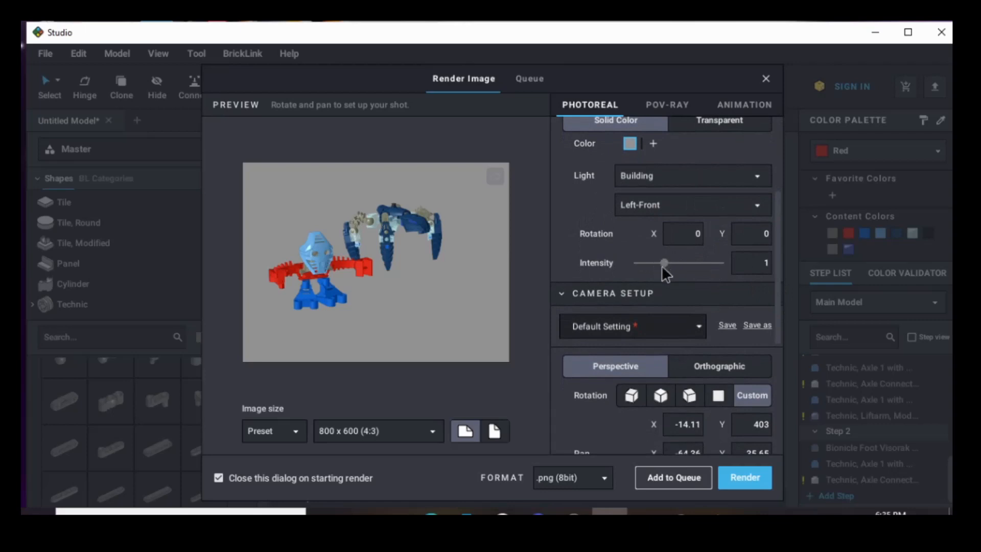
mouse_move(664, 266)
left_mouse_down()
mouse_move(690, 267)
mouse_move(664, 275)
mouse_move(673, 274)
left_mouse_up()
Step: Review the render's camera setup, background and light, and material effects settings
scroll(720, 261, "down", 3)
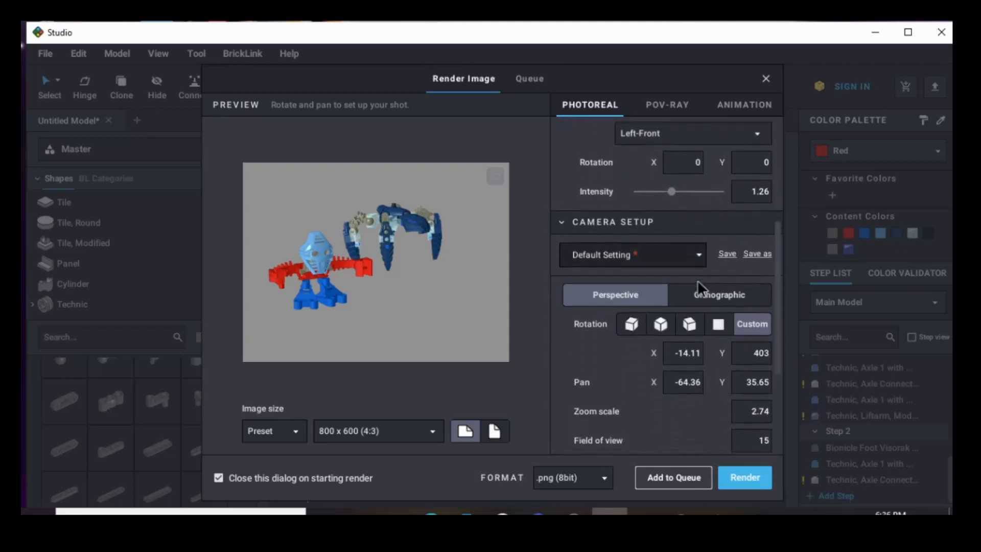
scroll(662, 233, "down", 2)
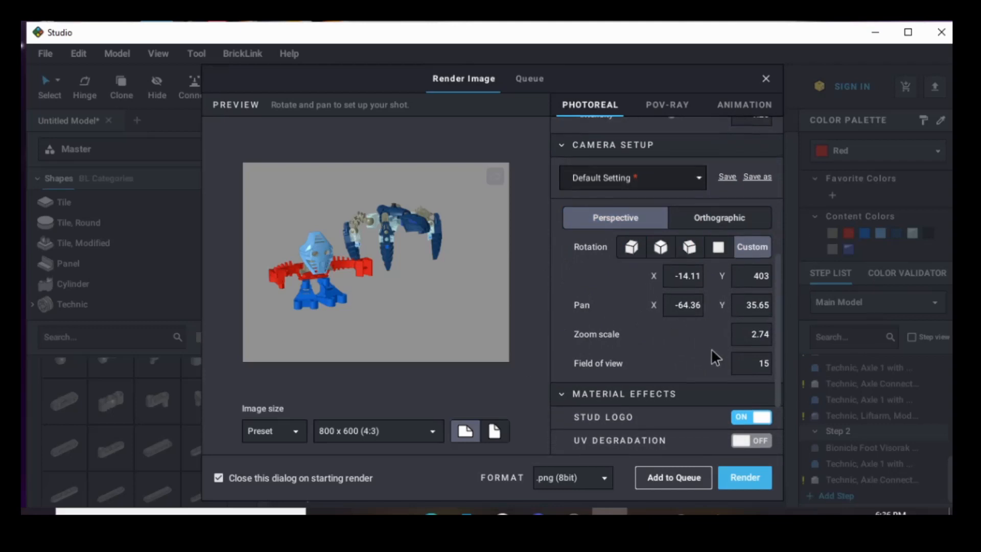
scroll(717, 351, "up", 4)
scroll(653, 312, "up", 5)
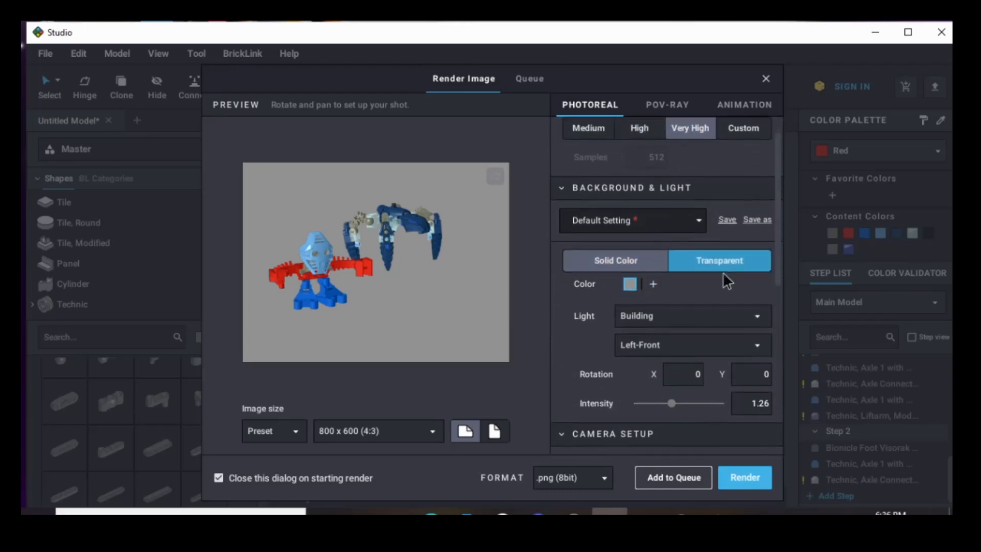
scroll(731, 276, "down", 3)
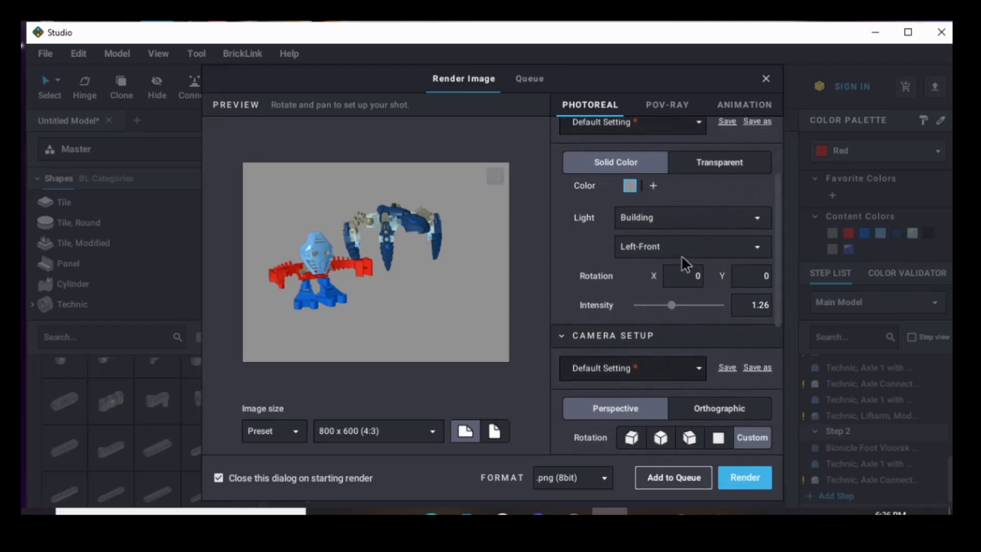
scroll(664, 268, "down", 3)
scroll(712, 346, "down", 5)
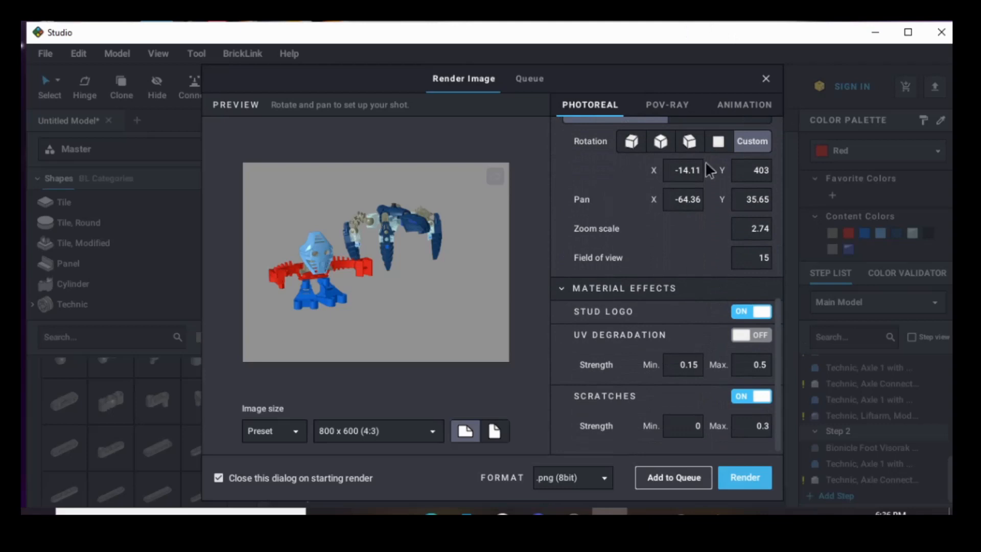
Step: Start the render and save it in the Models folder as the PNG file "Takua and spooder"
left_click(755, 481)
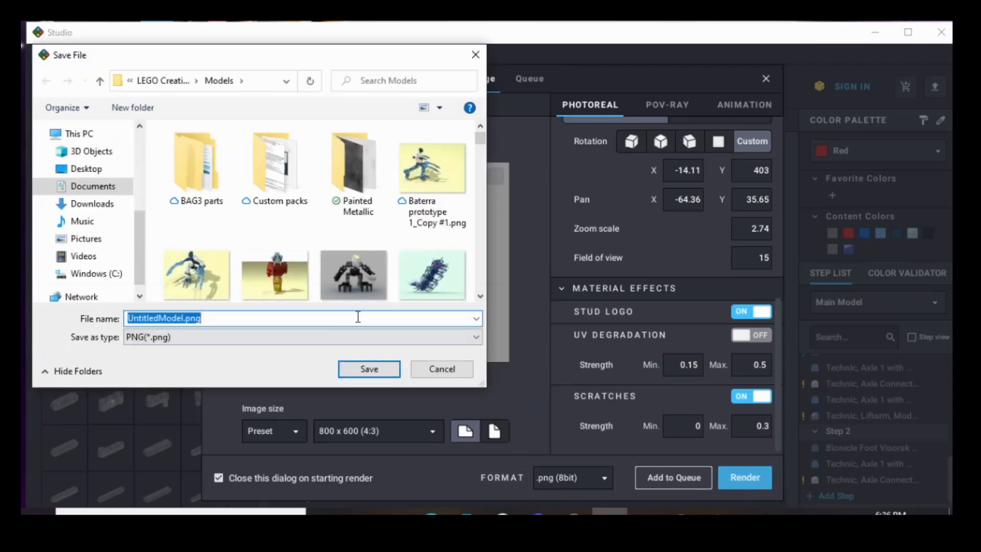
key("BackSpace")
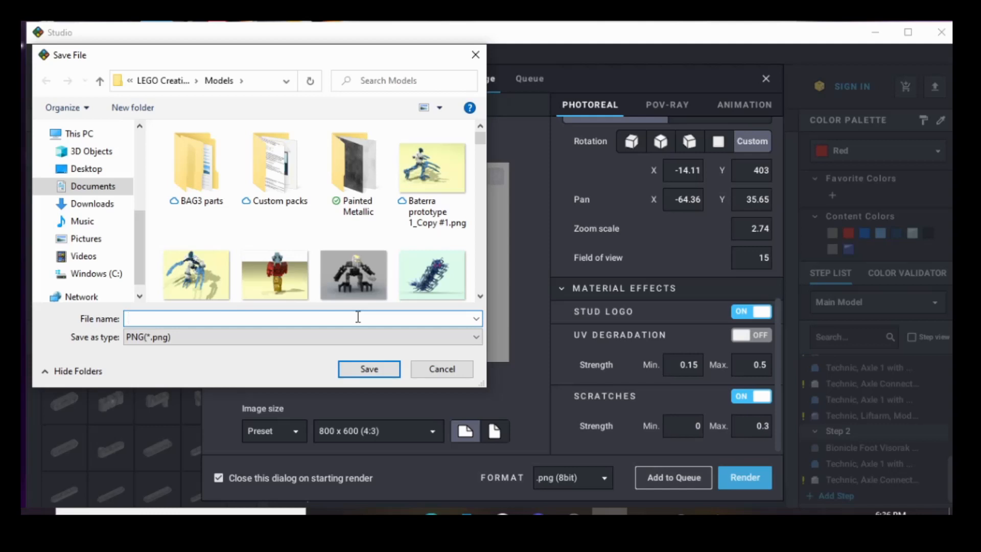
type("Takua and spooder")
key("Return")
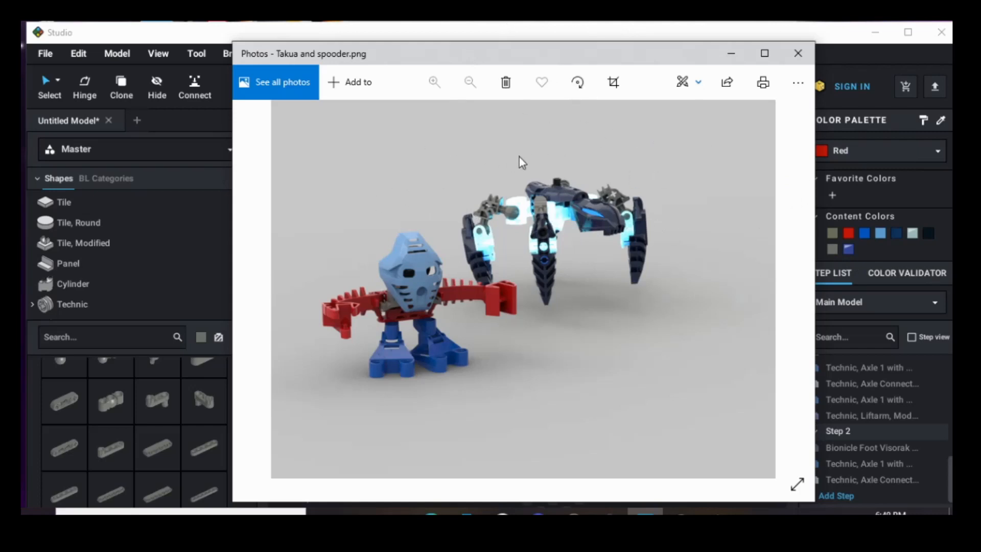
Step: Close the rendered image in Photos and return to the model in Studio
left_click(805, 60)
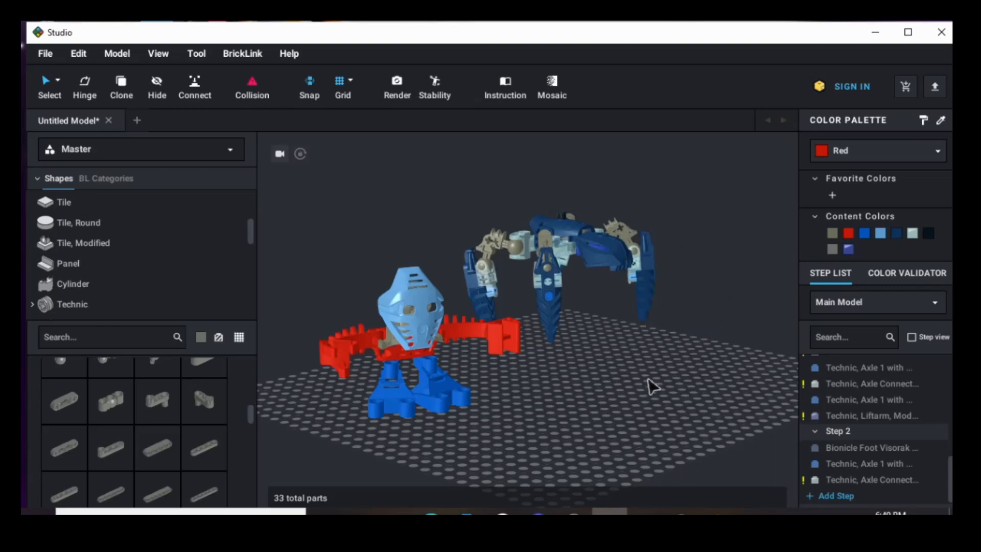
right_click_drag(654, 386, 567, 411)
scroll(603, 403, "down", 5)
Step: Try placing part 2463, the faceted modified brick, on the grid in front of the figures, and clear the part search
left_click(93, 336)
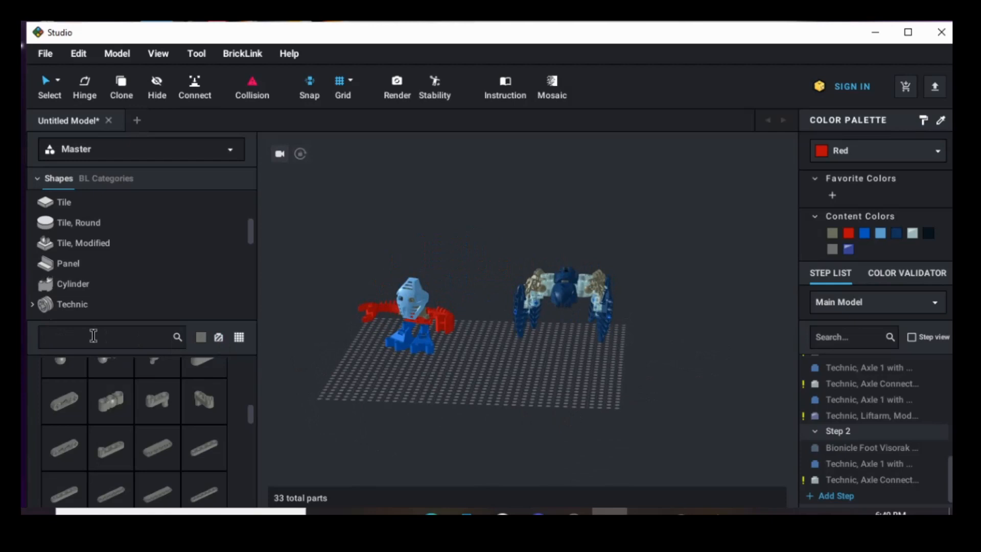
type("24")
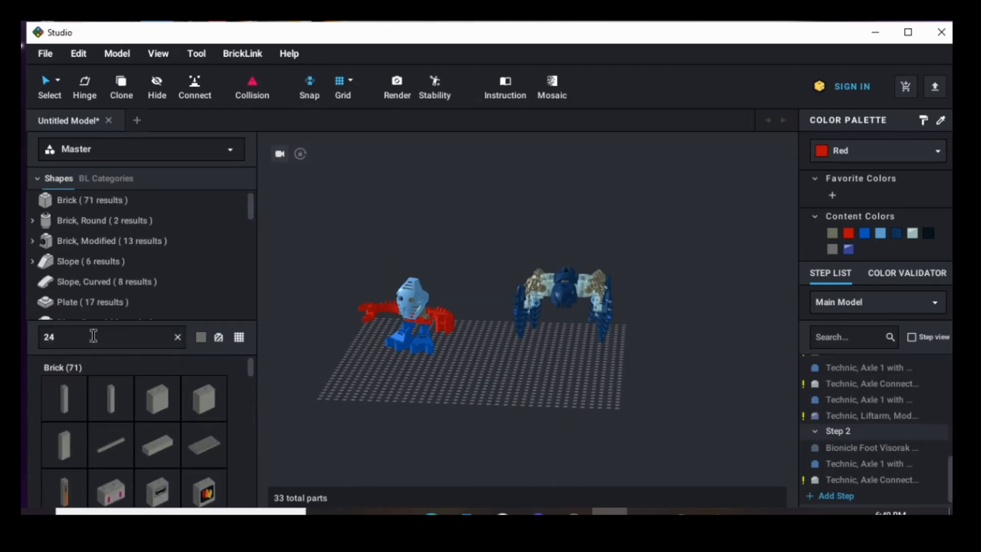
type("63")
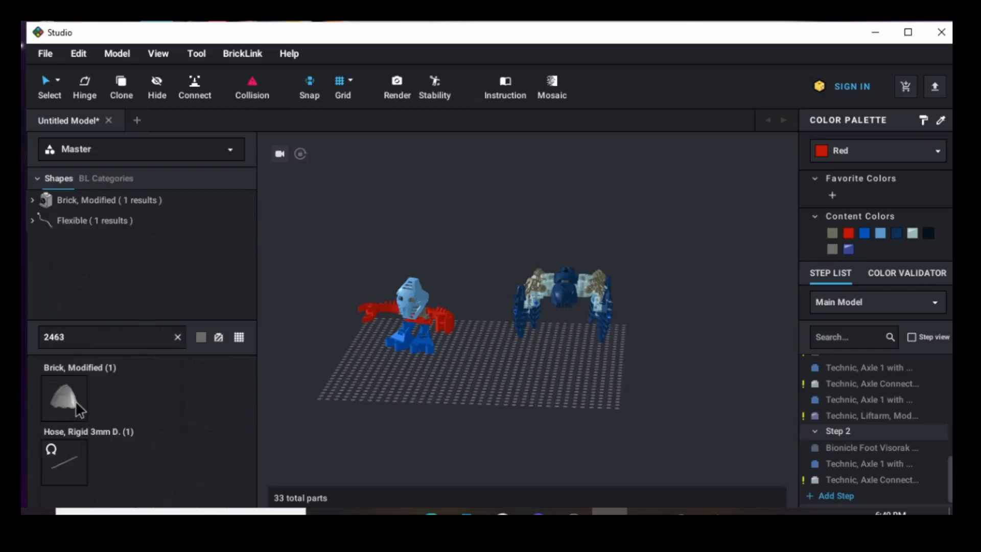
left_click_drag(63, 400, 468, 401)
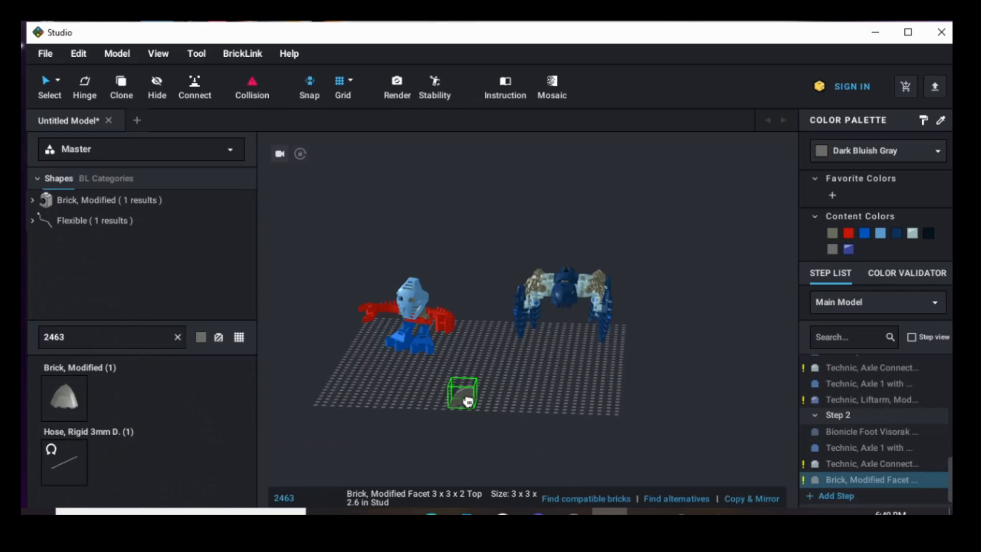
left_click_drag(467, 401, 51, 332)
left_click(177, 337)
right_click_drag(396, 314, 592, 417)
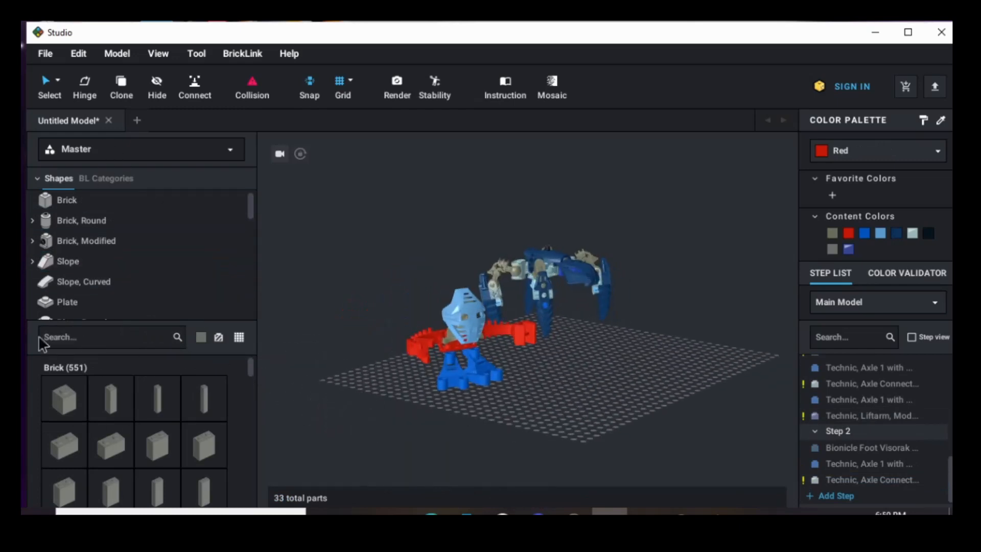
scroll(135, 247, "down", 5)
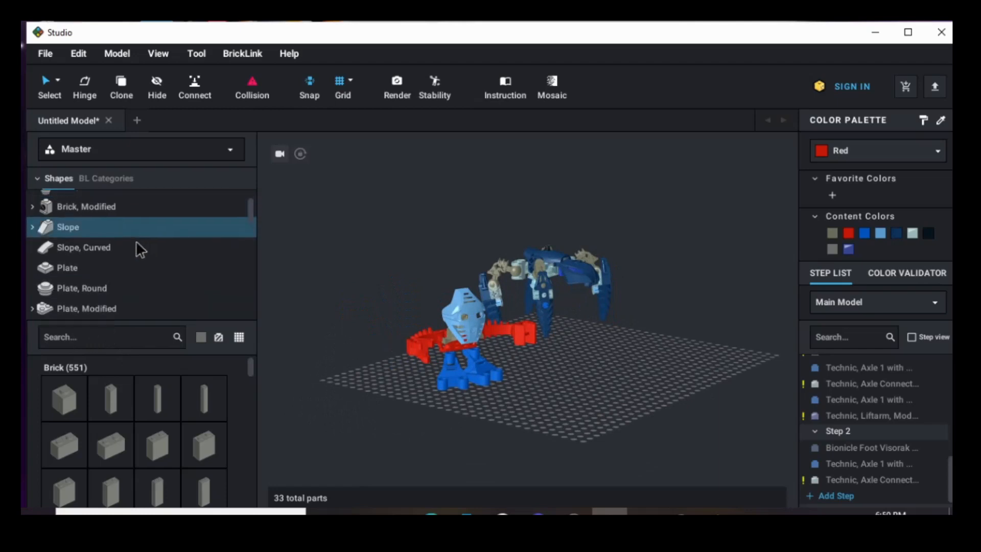
Step: Browse the Flexible parts category to the 7 mm diameter ribbed hoses
scroll(133, 249, "down", 6)
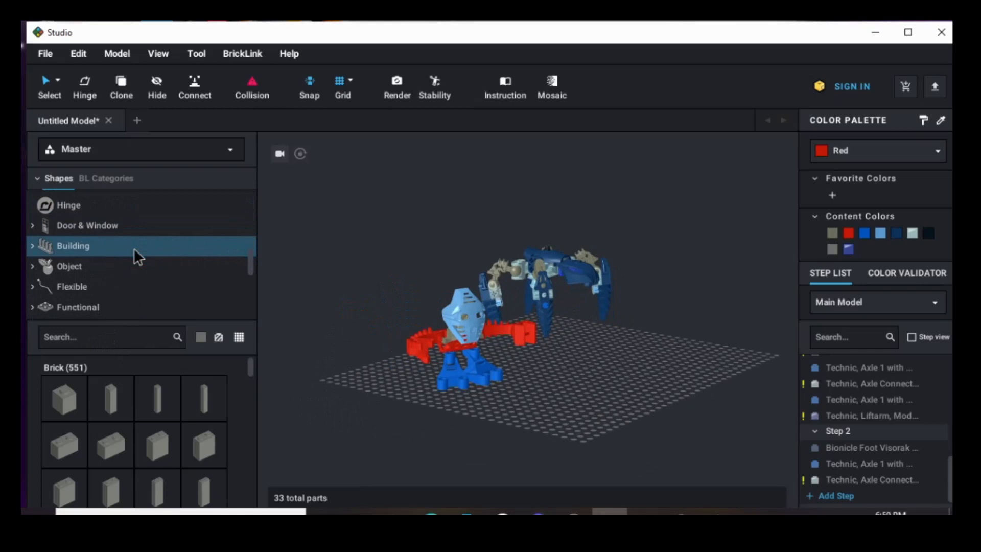
left_click(78, 288)
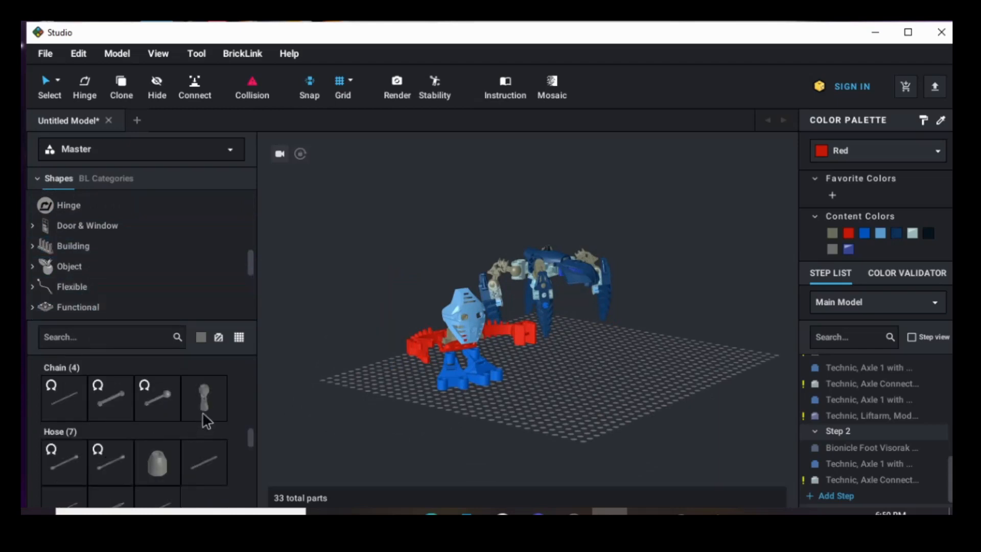
scroll(202, 411, "down", 3)
scroll(202, 412, "down", 3)
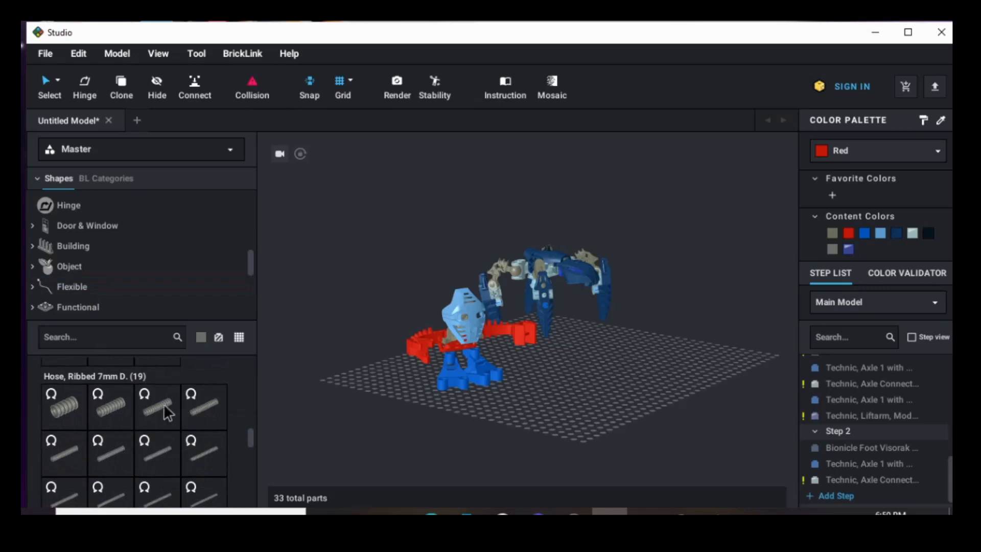
left_click_drag(163, 404, 159, 450)
scroll(157, 459, "down", 2)
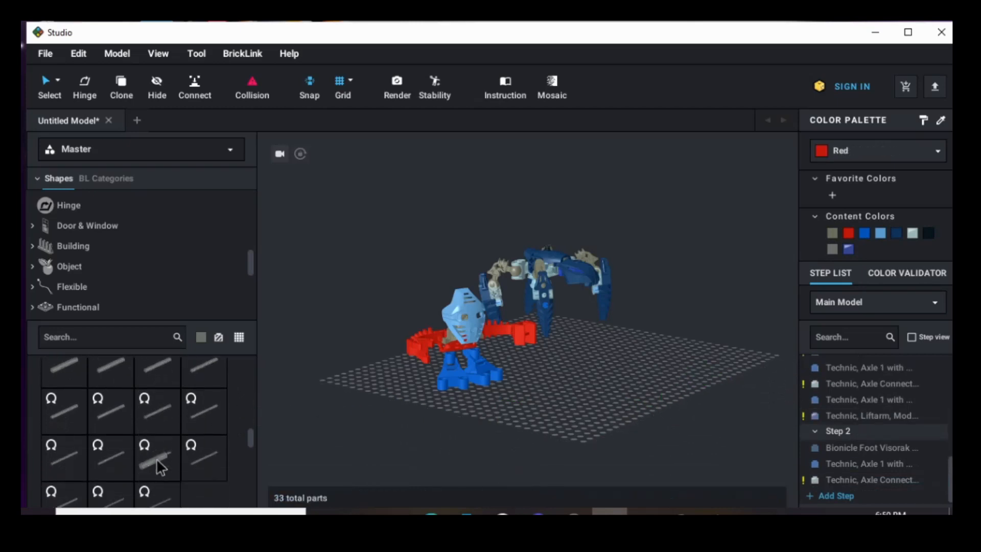
Step: Place one 14L ribbed 7 mm hose upright on the back of the four-legged creature
left_click_drag(192, 401, 663, 414)
right_click_drag(663, 414, 614, 418)
left_click_drag(614, 418, 493, 413)
key("Up")
right_click_drag(493, 412, 455, 395)
left_click_drag(455, 394, 565, 223)
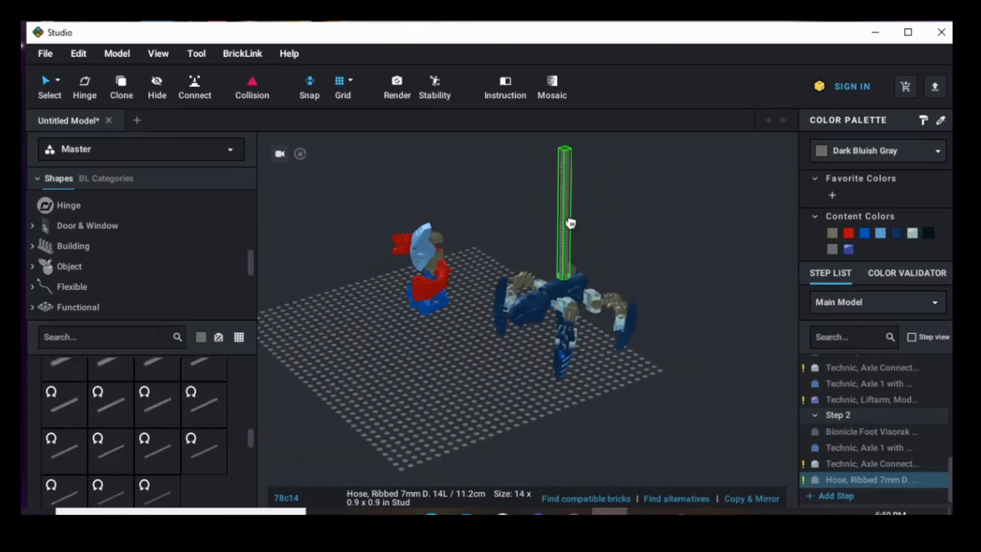
left_click(569, 232)
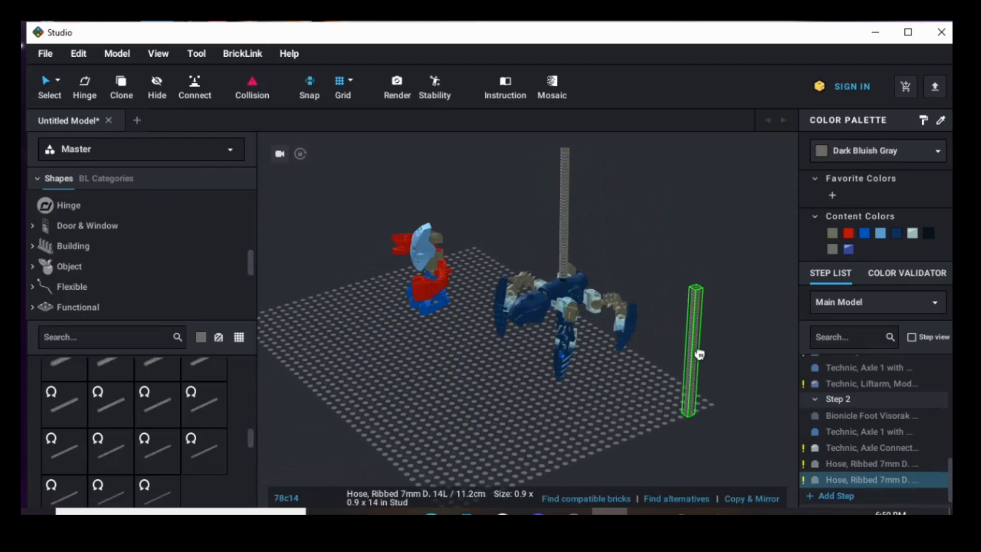
key("Escape")
middle_click_drag(676, 356, 668, 433)
right_click_drag(674, 439, 672, 427)
scroll(673, 427, "up", 5)
middle_click_drag(650, 305, 652, 341)
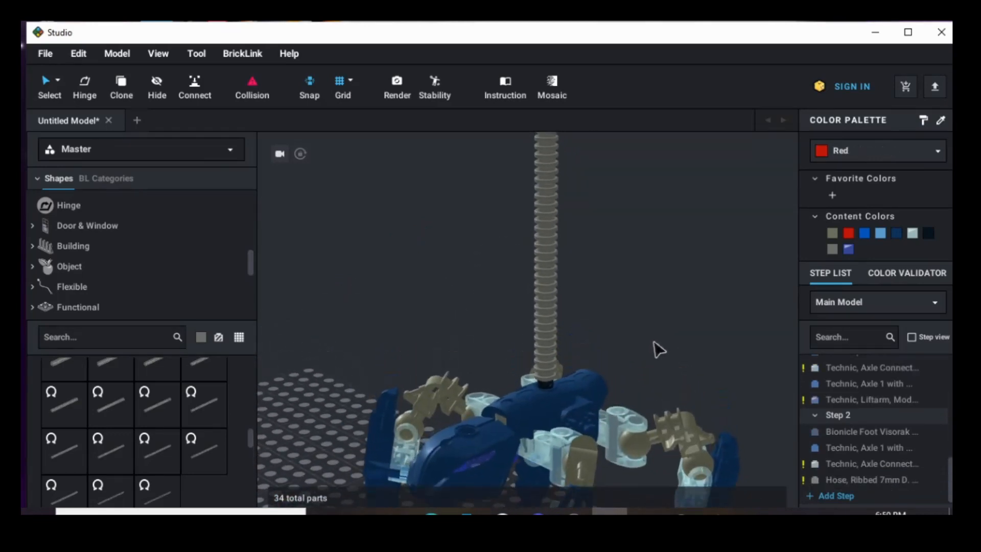
left_click(543, 270)
scroll(581, 281, "down", 1)
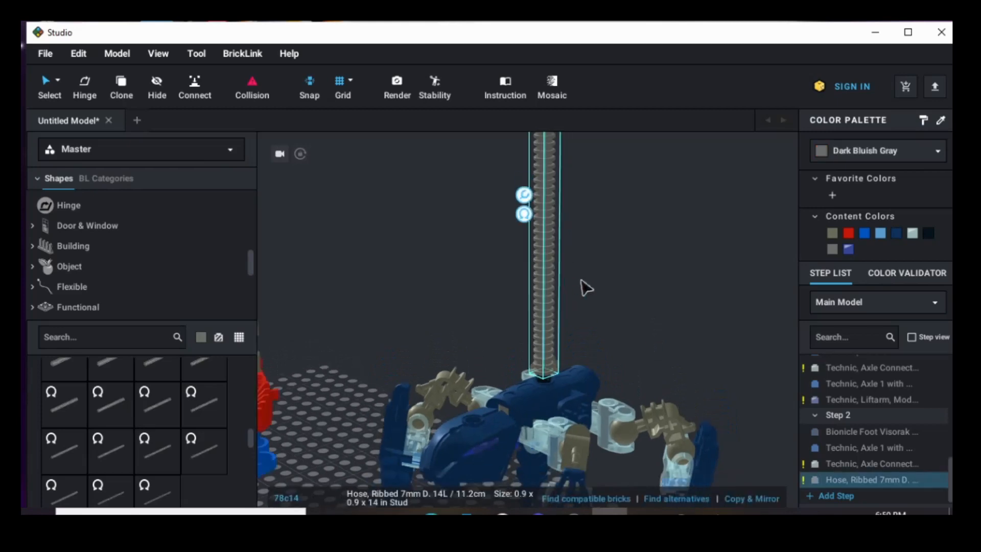
left_click(524, 217)
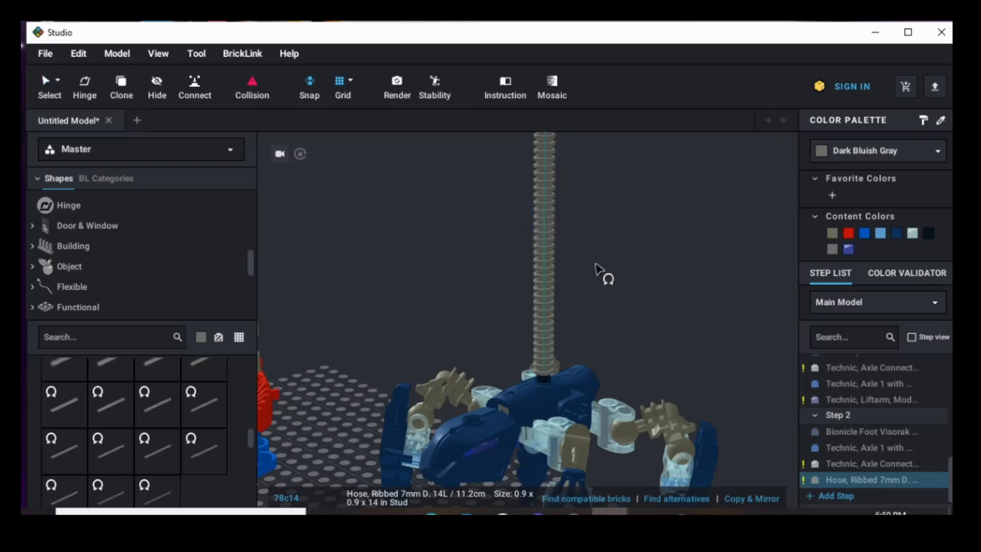
scroll(598, 266, "down", 2)
middle_click_drag(592, 258, 577, 297)
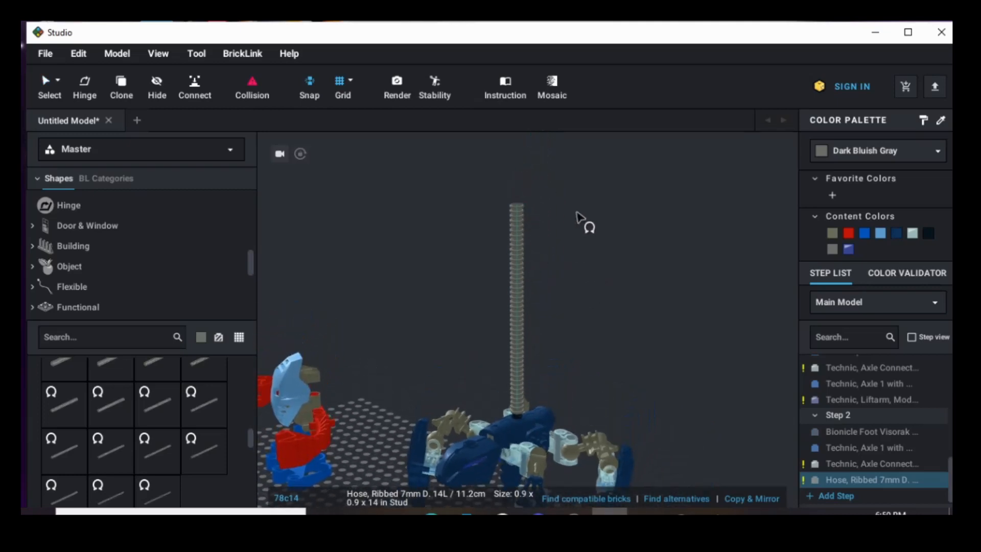
left_click(532, 285)
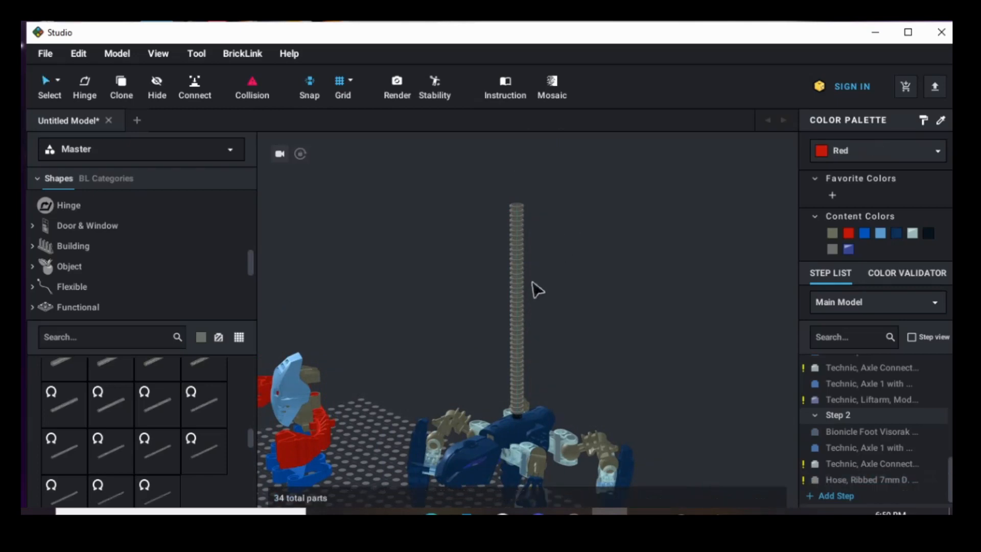
Step: Flex the ribbed hose at its lower section, upper section and free end, bending it forward toward the Tohunga figure
left_click(525, 296)
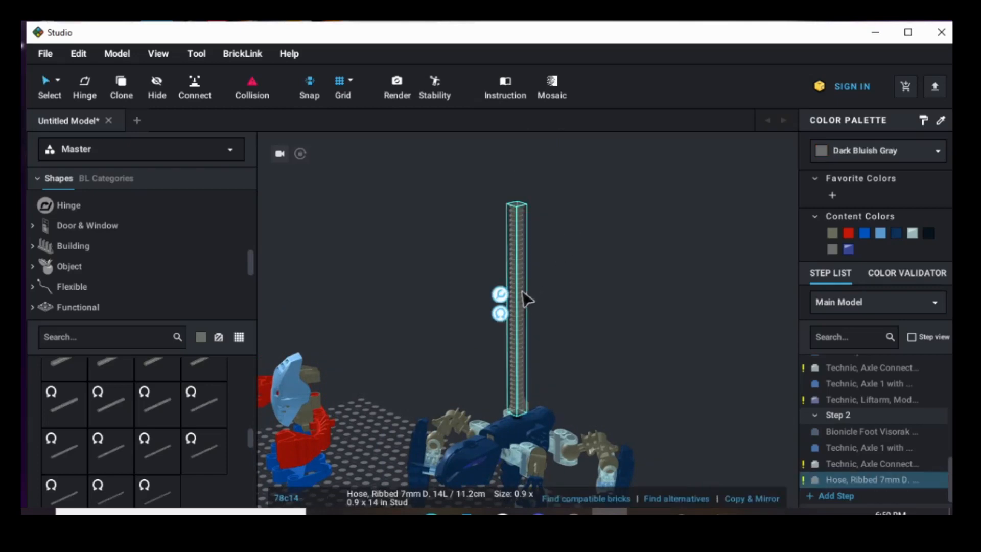
left_click(501, 312)
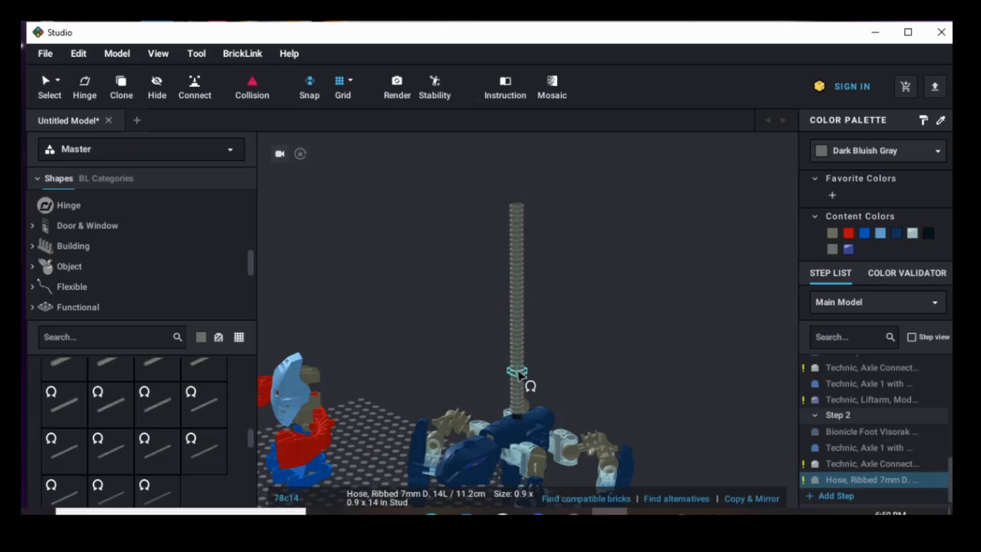
left_click_drag(519, 374, 453, 313)
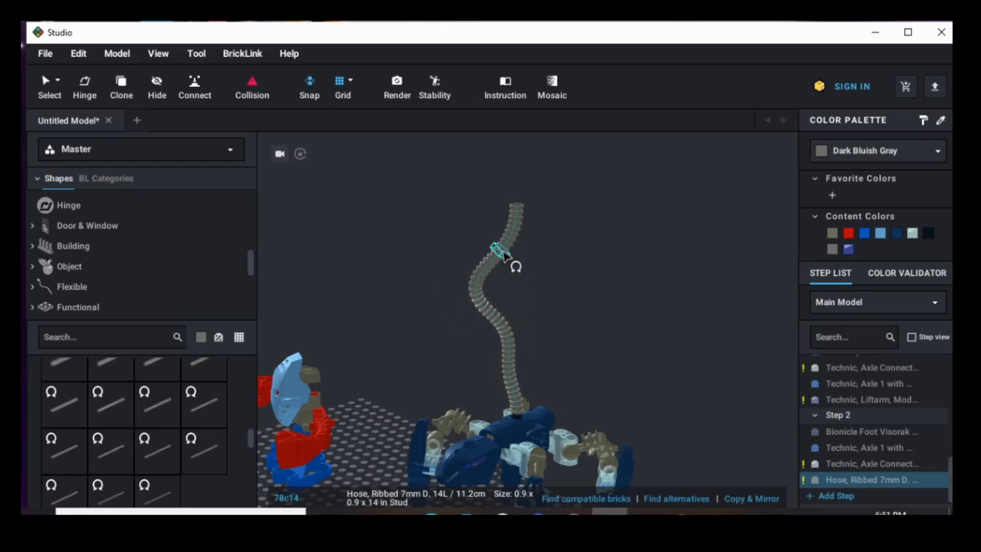
left_click_drag(495, 256, 425, 274)
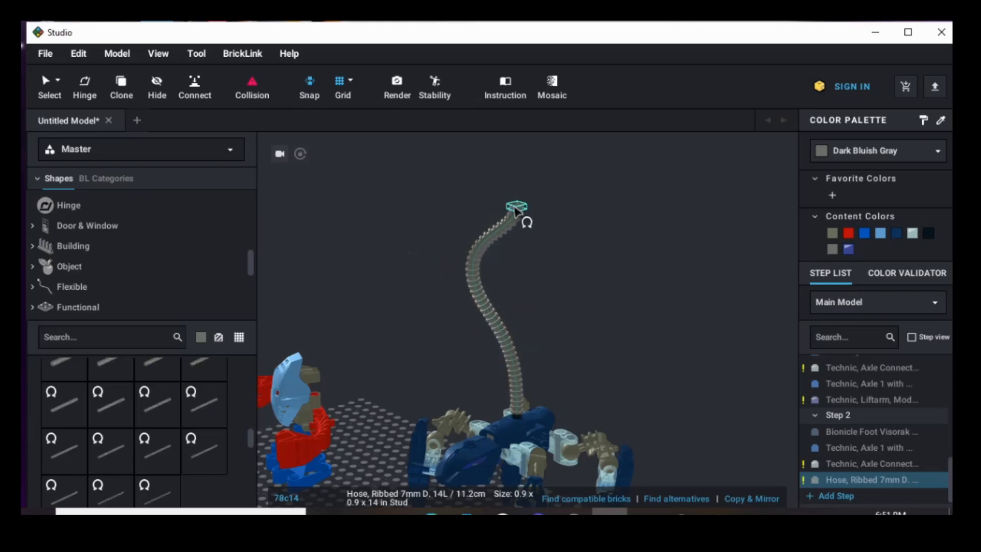
left_click_drag(516, 211, 374, 367)
Step: Refine the hose's bend into a smooth arch above the creature with its free end turned upward, checking it from several angles
right_click_drag(621, 352, 618, 331)
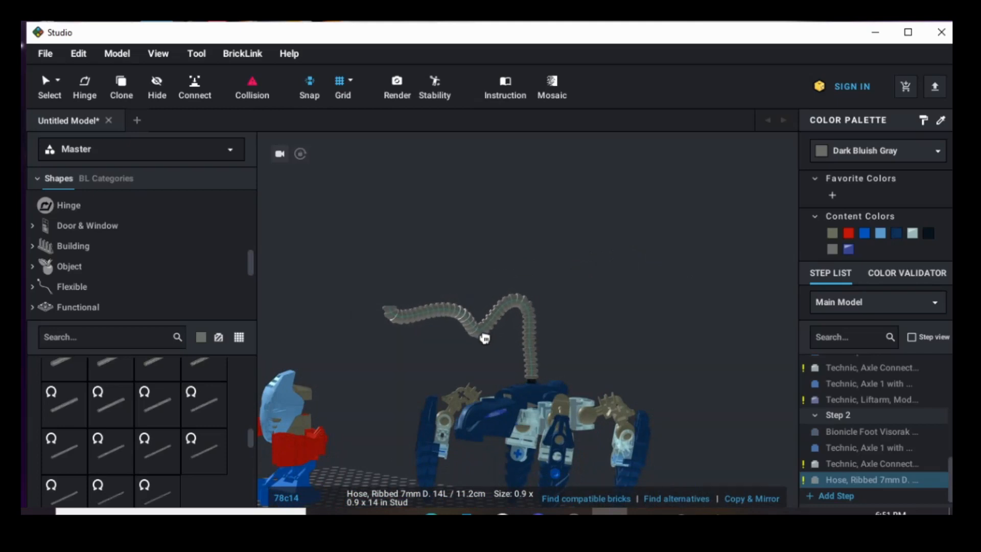
right_click_drag(622, 327, 831, 407)
scroll(831, 407, "up", 1)
scroll(683, 322, "up", 3)
right_click_drag(663, 287, 572, 365)
middle_click_drag(573, 364, 600, 129)
scroll(603, 363, "down", 4)
right_click_drag(606, 368, 350, 372)
scroll(501, 239, "up", 4)
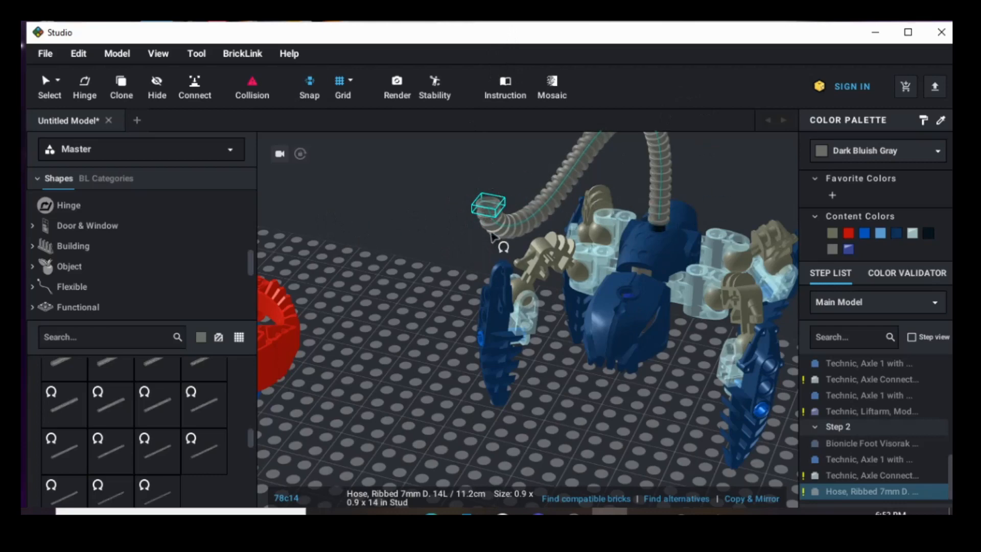
scroll(524, 332, "down", 4)
right_click_drag(564, 376, 538, 369)
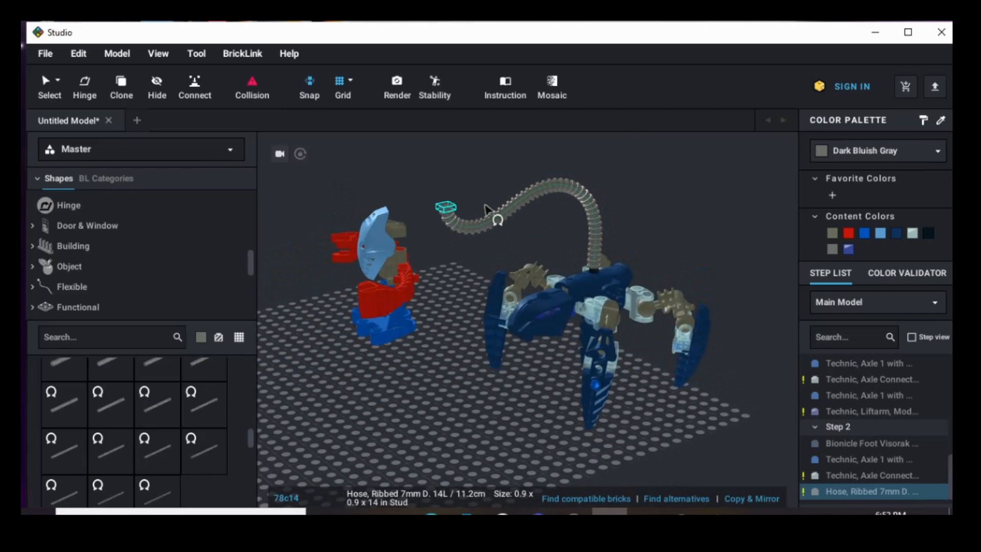
mouse_move(471, 383)
right_mouse_down()
mouse_move(549, 361)
mouse_move(651, 353)
mouse_move(672, 381)
mouse_move(471, 368)
right_mouse_up()
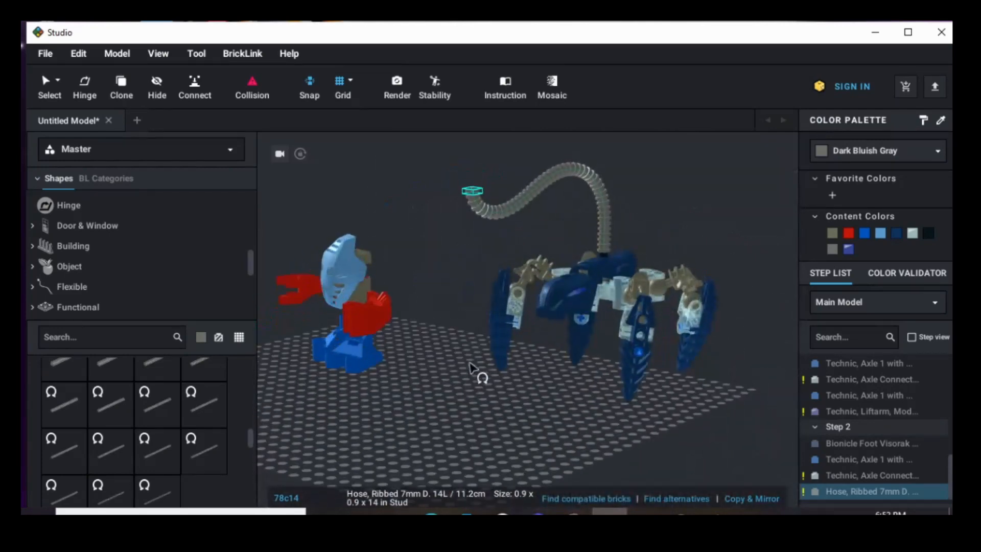
Step: Check where Instruction Maker and Part Designer are offered, and finish flexing the hose
left_click(196, 53)
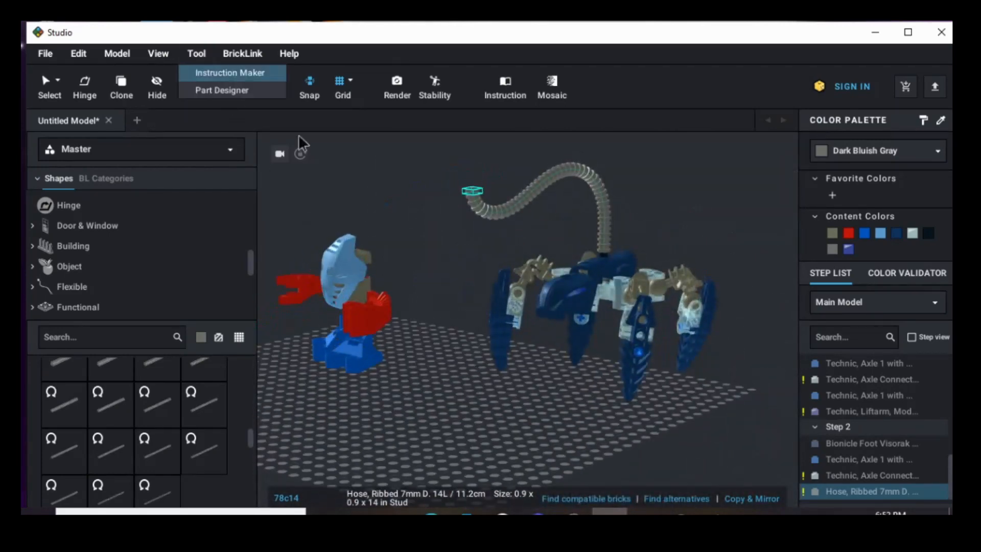
left_click(462, 418)
mouse_move(462, 418)
right_mouse_down()
mouse_move(462, 390)
mouse_move(471, 402)
right_mouse_up()
scroll(466, 421, "down", 5)
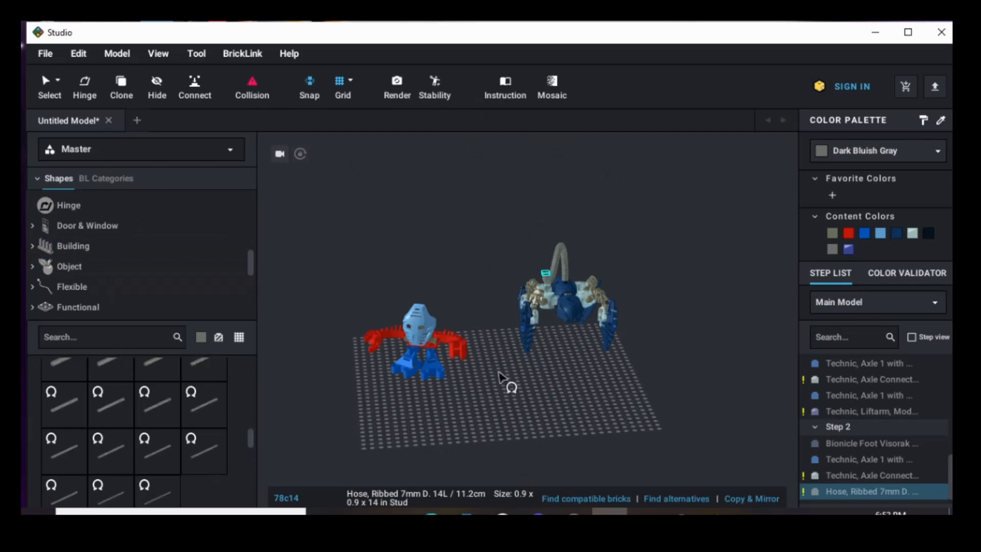
key("Escape")
Step: Switch the parts palette to Custom Parts and place one Bionicle Mask Avohkii on the grid between the two figures
left_click(198, 148)
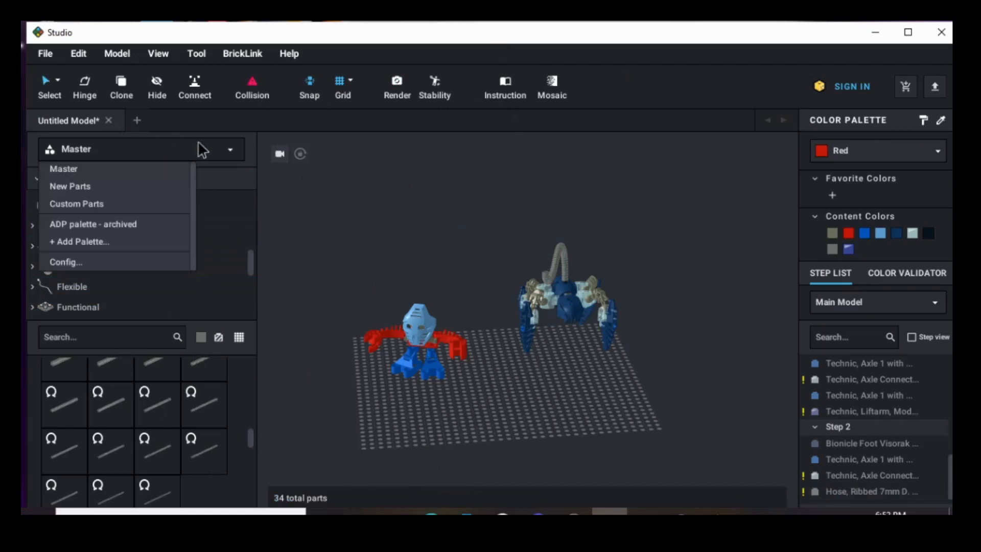
left_click(106, 205)
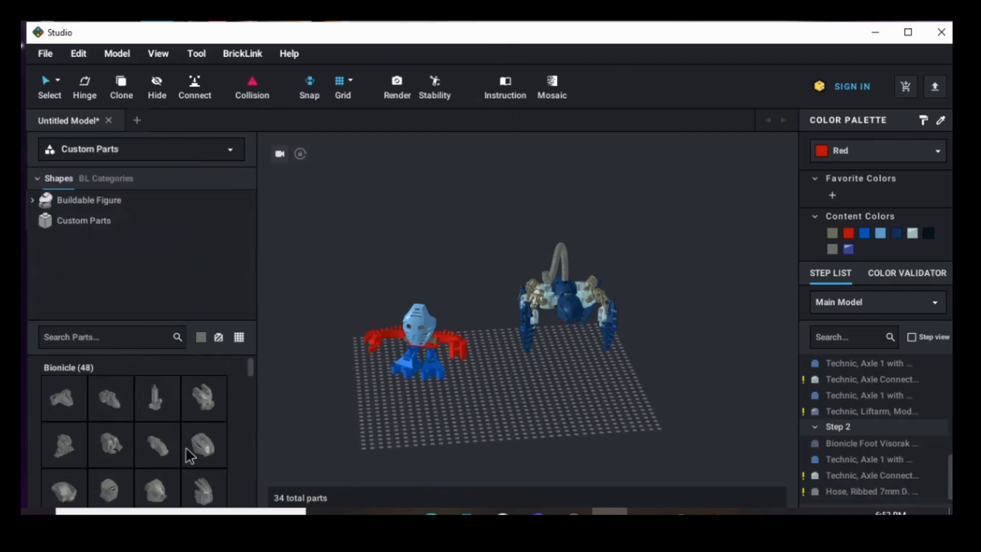
scroll(193, 451, "down", 2)
left_click_drag(203, 400, 461, 422)
scroll(523, 408, "up", 3)
key("Right")
left_click(461, 422)
key("Escape")
left_click(461, 420)
Step: Color the Avohkii mask Flat Dark Gold and deselect it
left_click(890, 152)
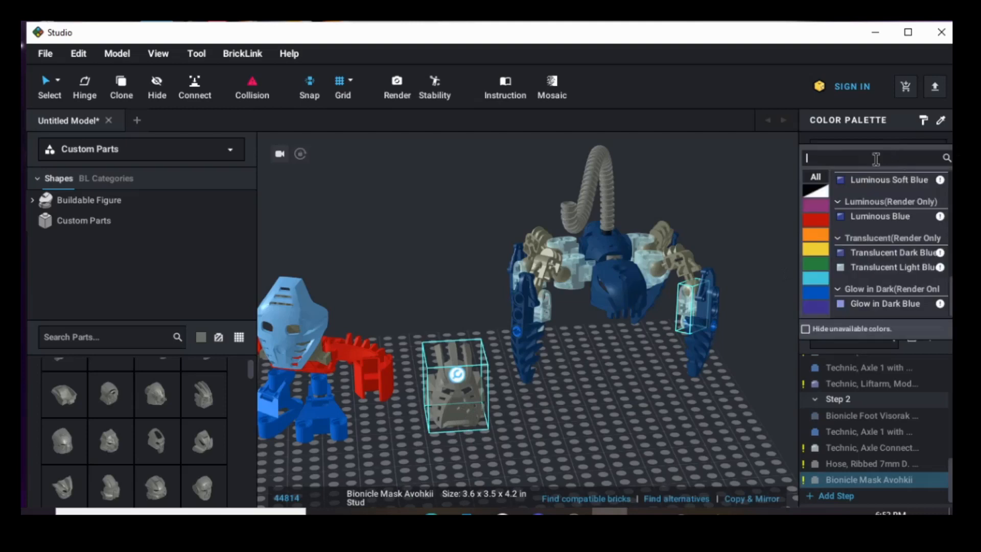
left_click(814, 249)
scroll(868, 215, "down", 6)
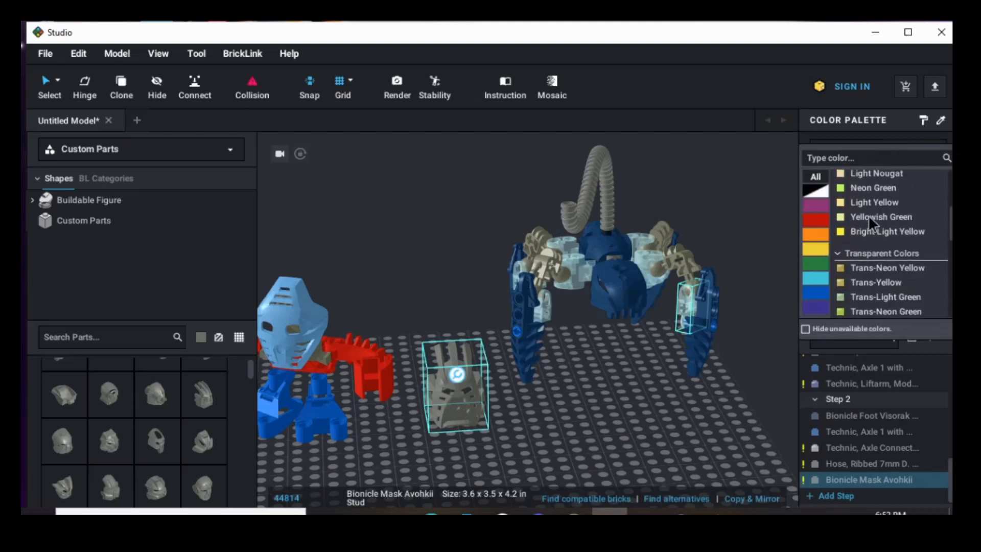
scroll(869, 216, "down", 2)
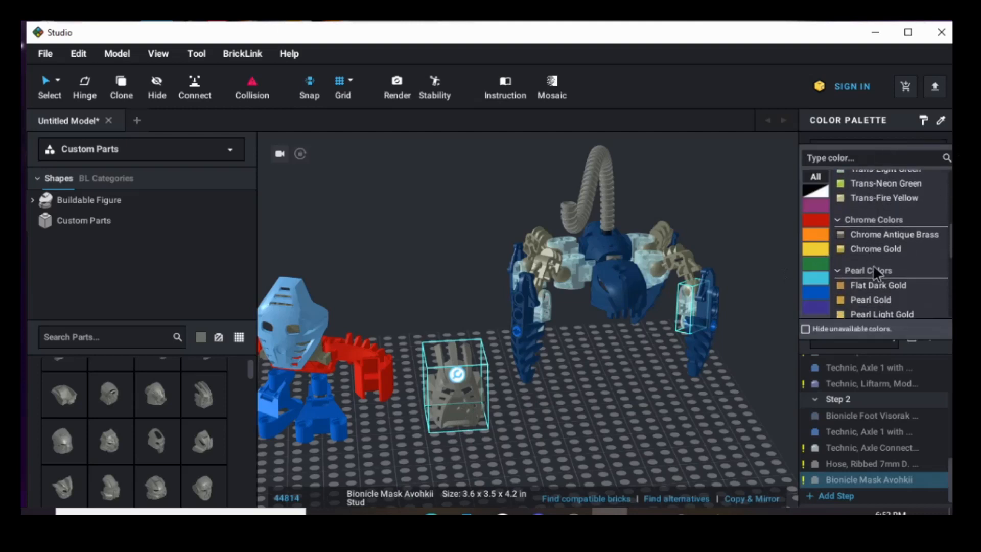
left_click(877, 286)
left_click(554, 419)
right_click_drag(554, 419, 566, 404)
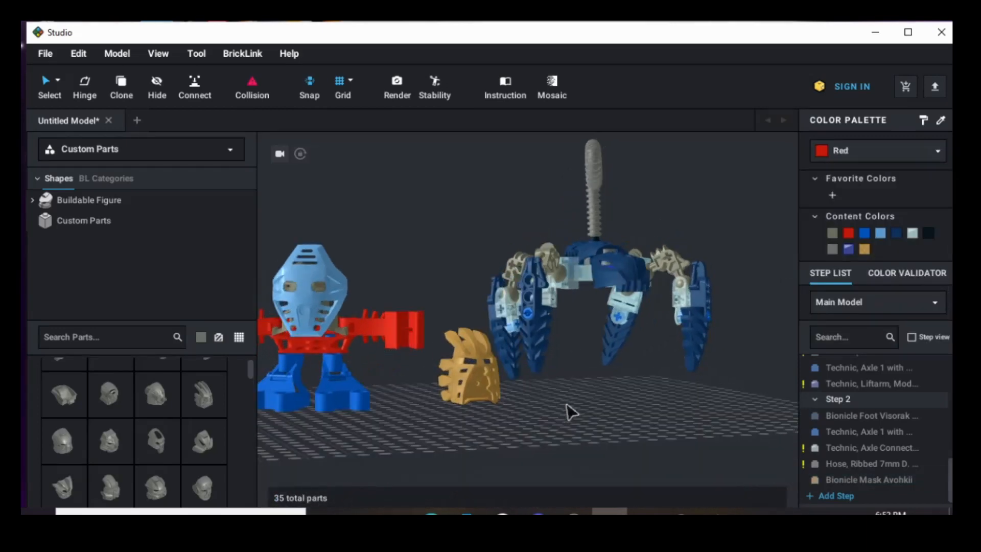
scroll(571, 411, "down", 3)
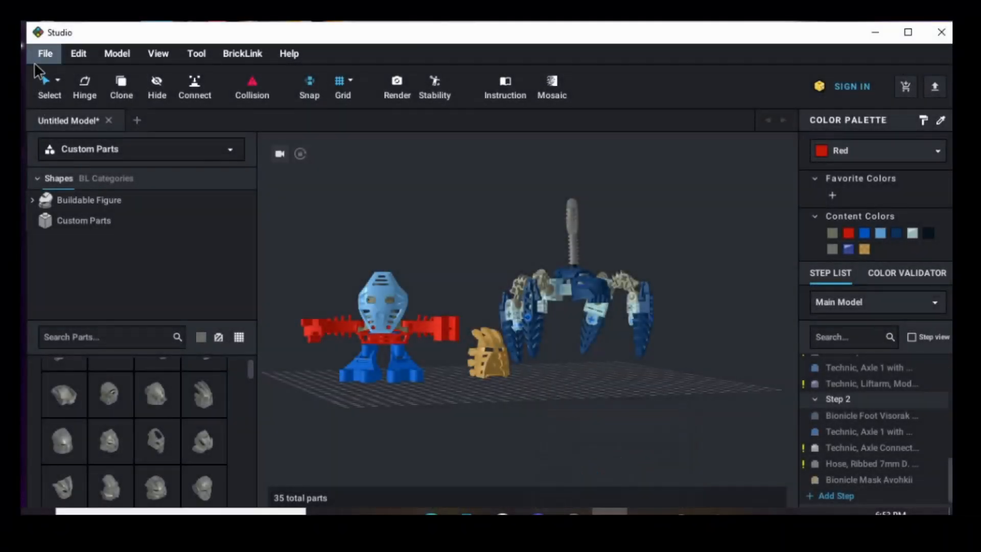
Step: Start saving the model under a new name as an .io file in the Models folder
left_click(42, 54)
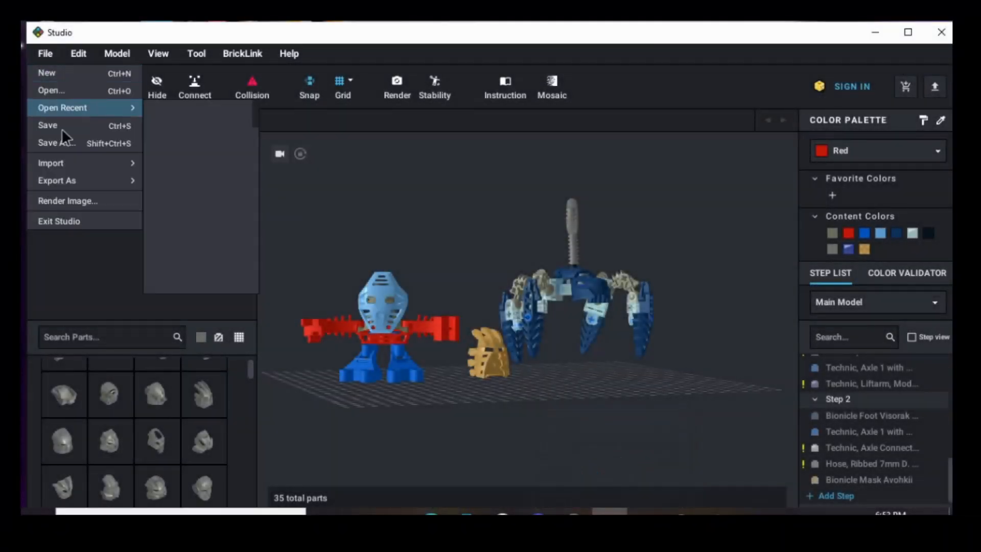
left_click(68, 143)
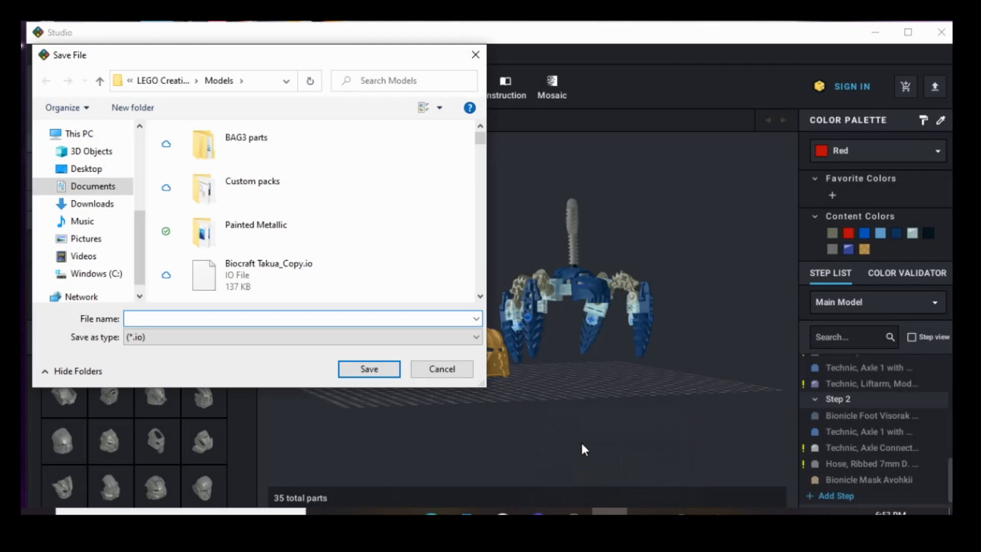